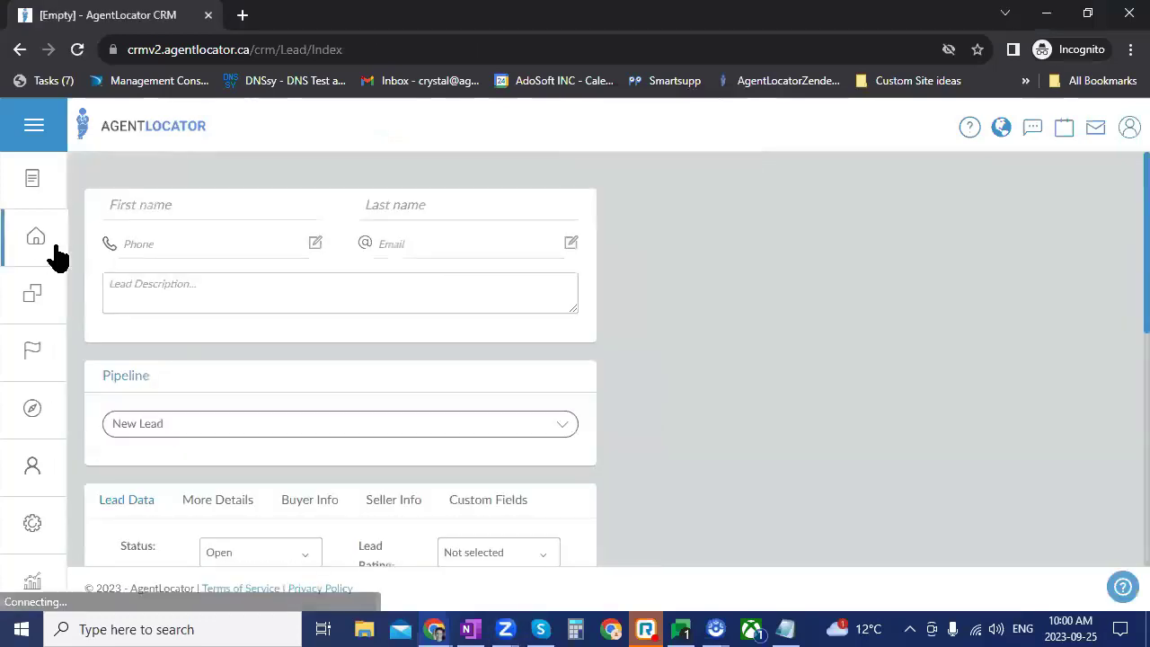
Step: Go to the Leads list from the sidebar's Leads home icon
click(44, 238)
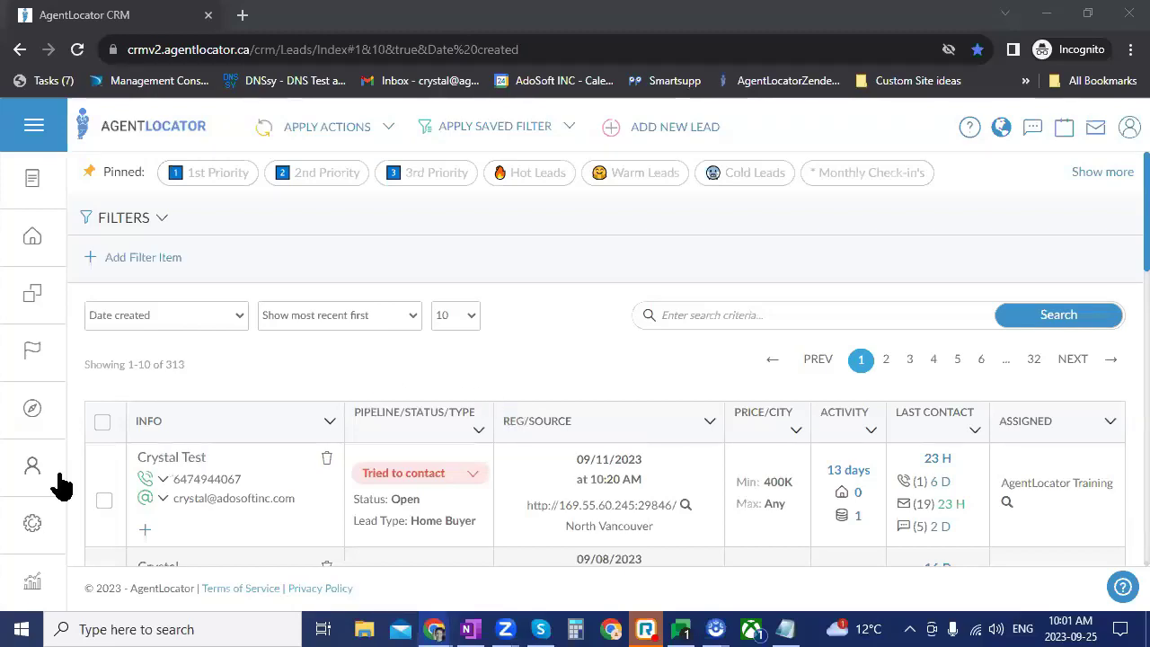
Step: Open Settings > E-mail on the Listings tab to view the company and personal template options
click(18, 529)
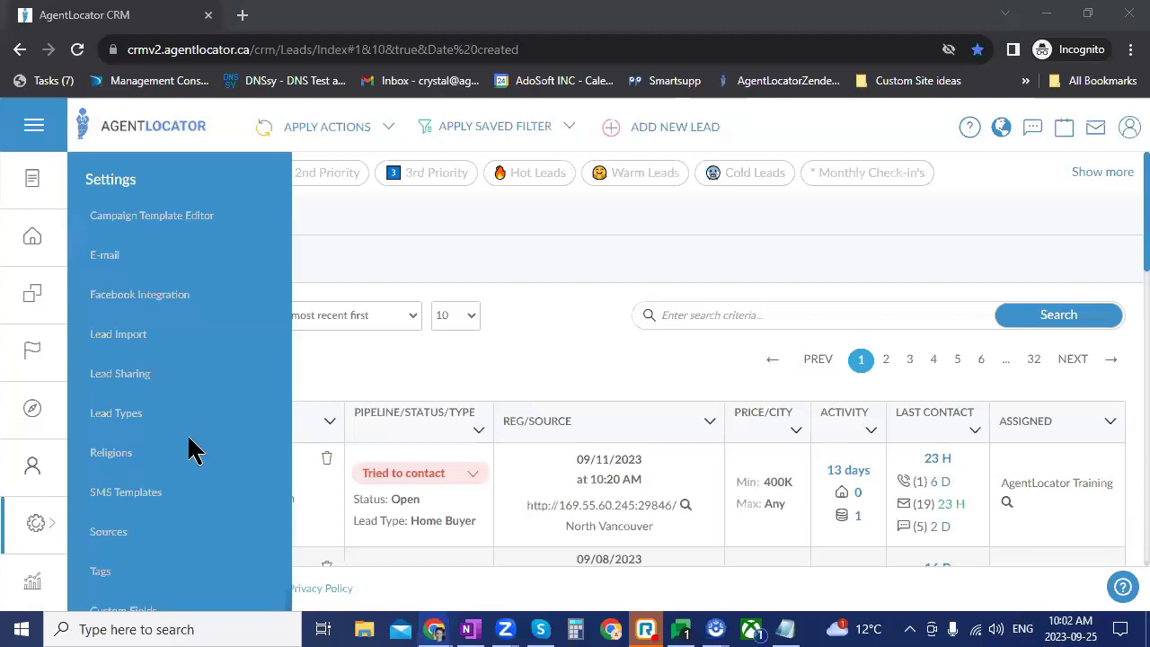
click(120, 267)
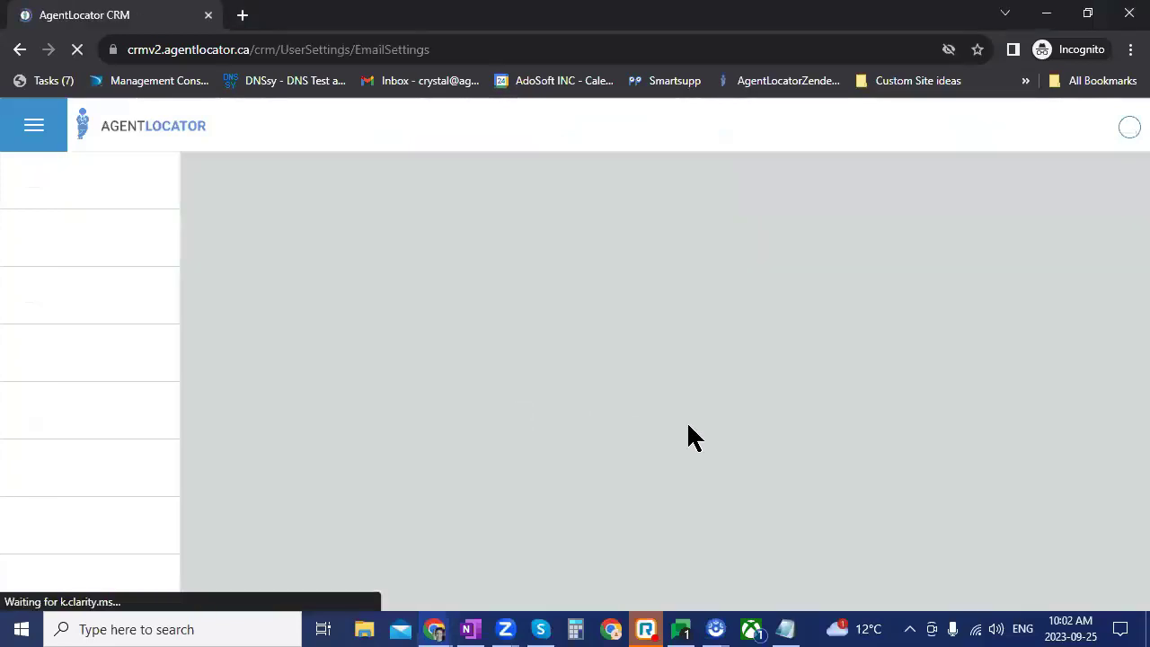
click(868, 321)
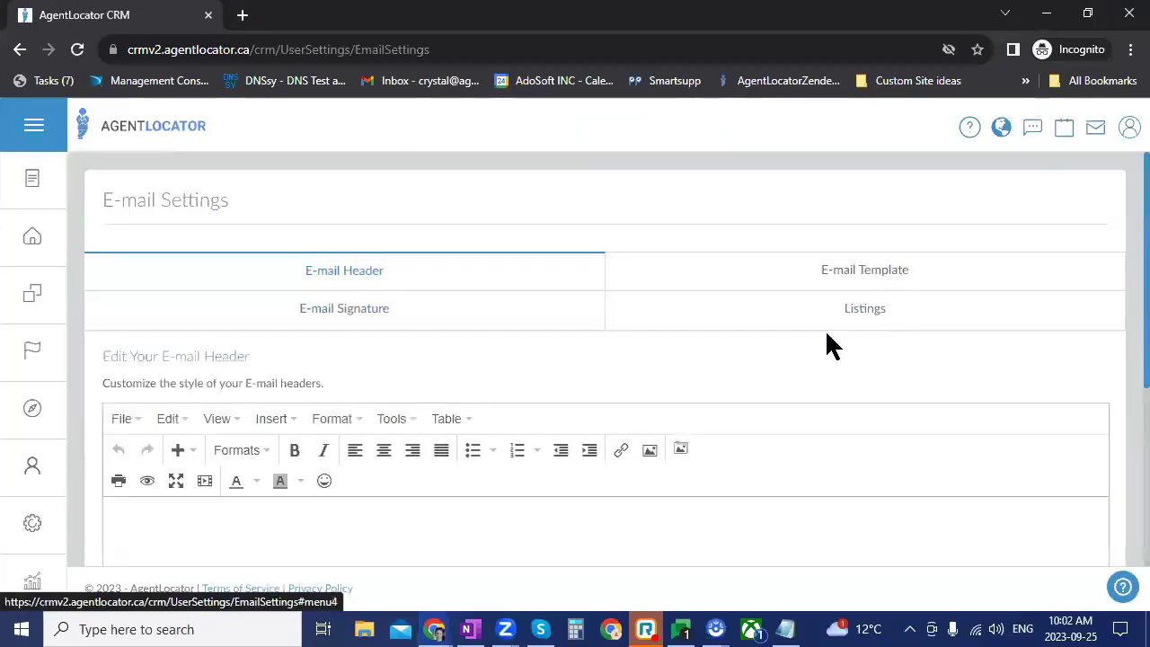
scroll(647, 385, down, 5)
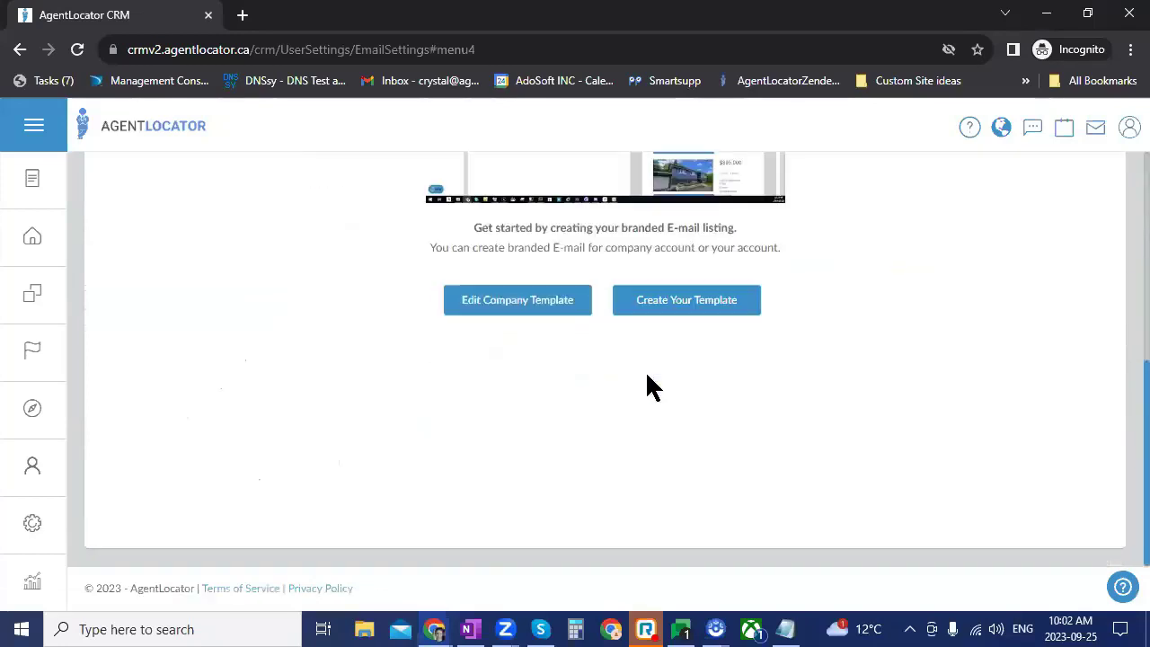
scroll(775, 482, up, 3)
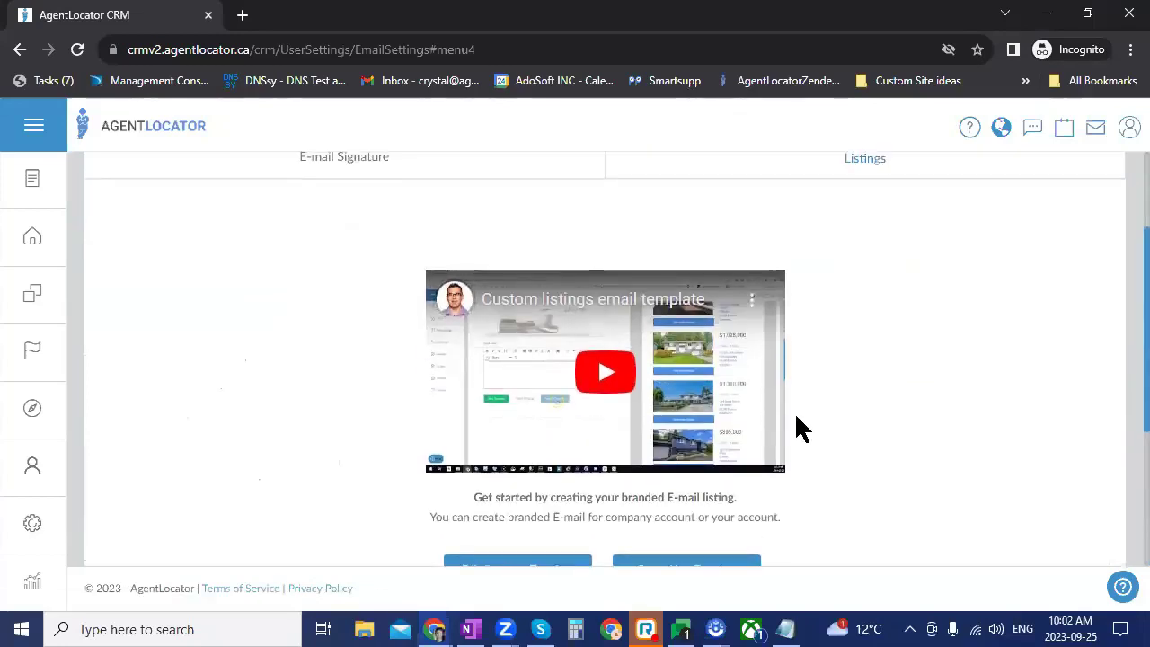
scroll(795, 412, down, 2)
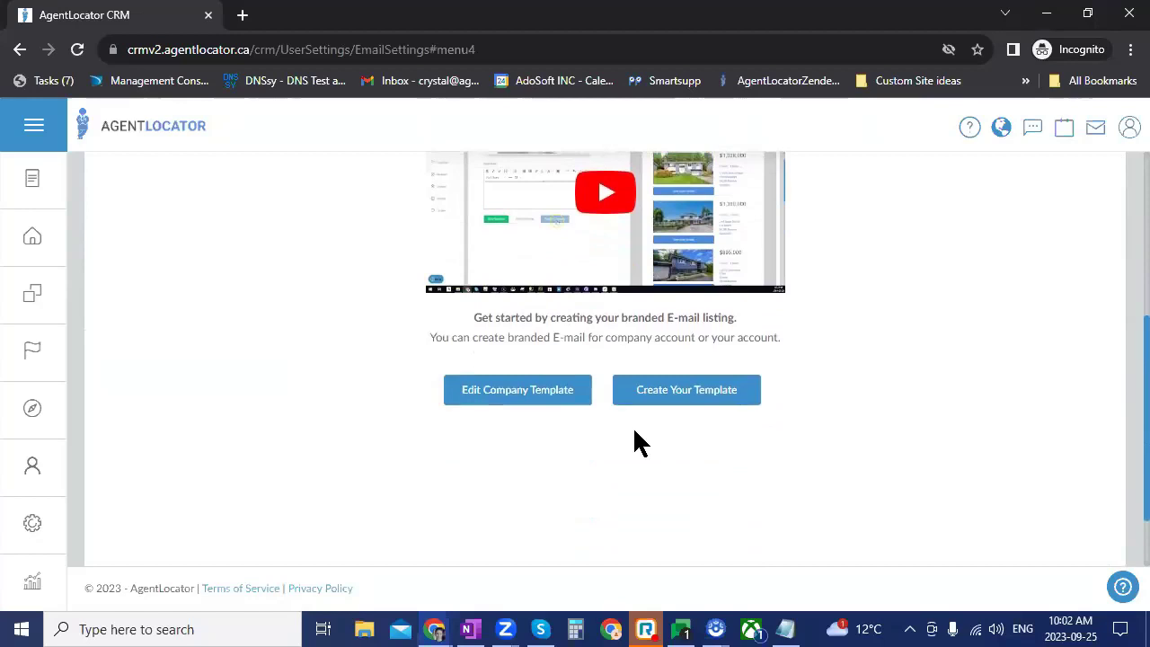
scroll(786, 474, up, 3)
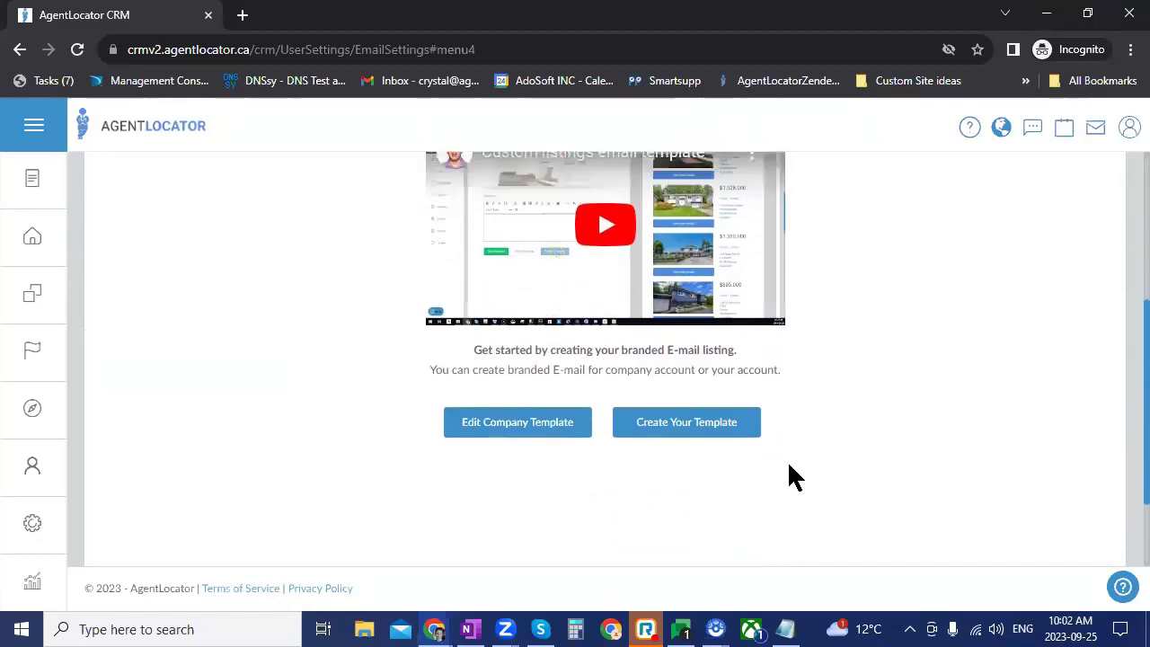
click(47, 536)
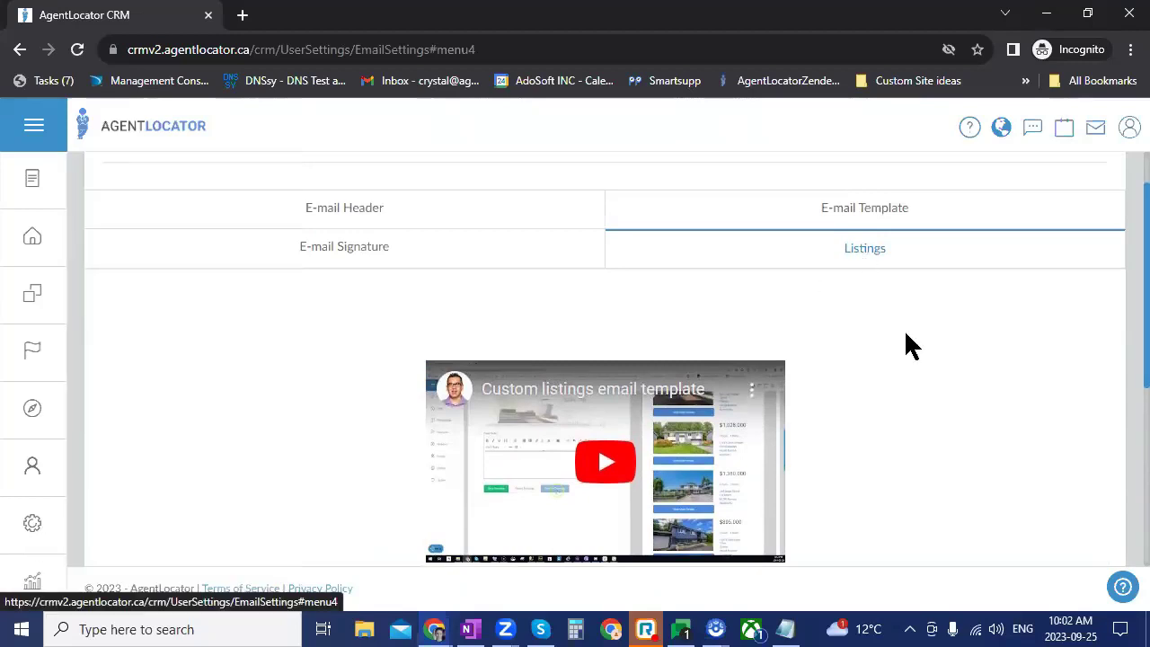
scroll(904, 346, down, 3)
scroll(908, 346, up, 1)
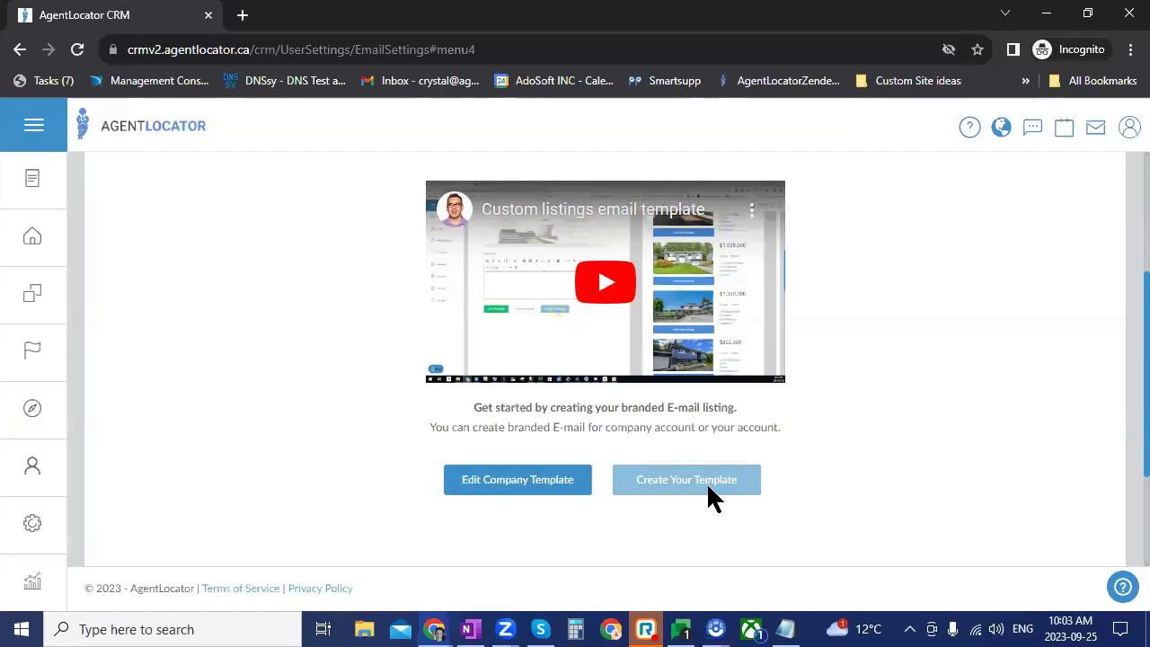
Step: Open the company listings template, switch it to Sold, and inspect the e-mail subject field
click(525, 478)
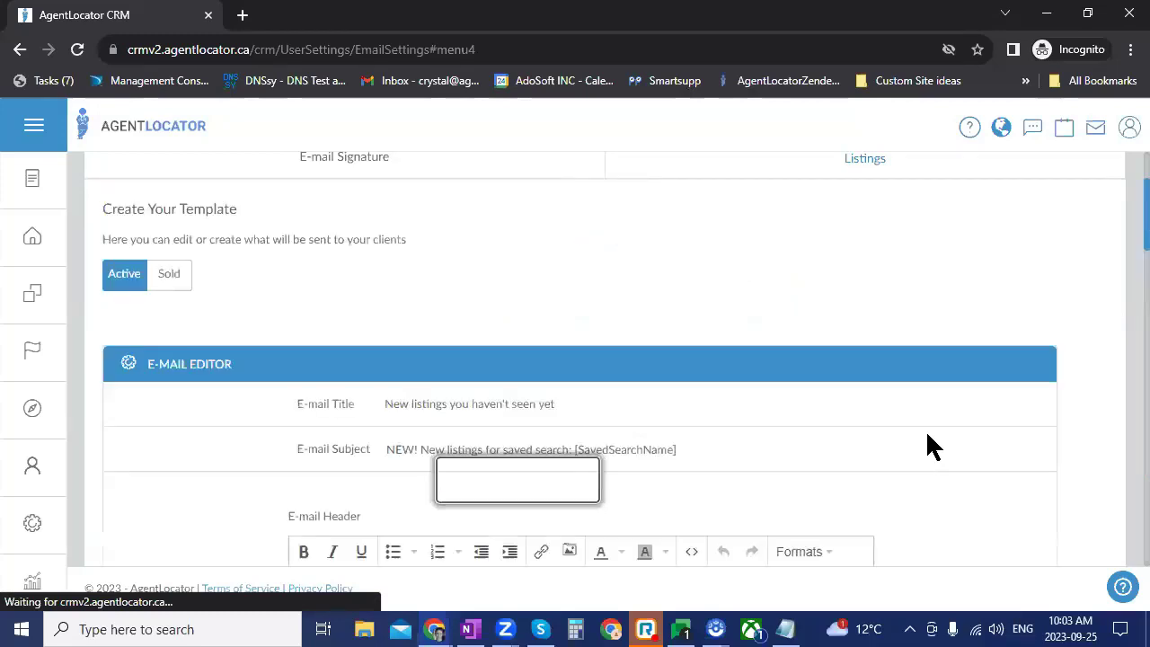
scroll(99, 359, up, 1)
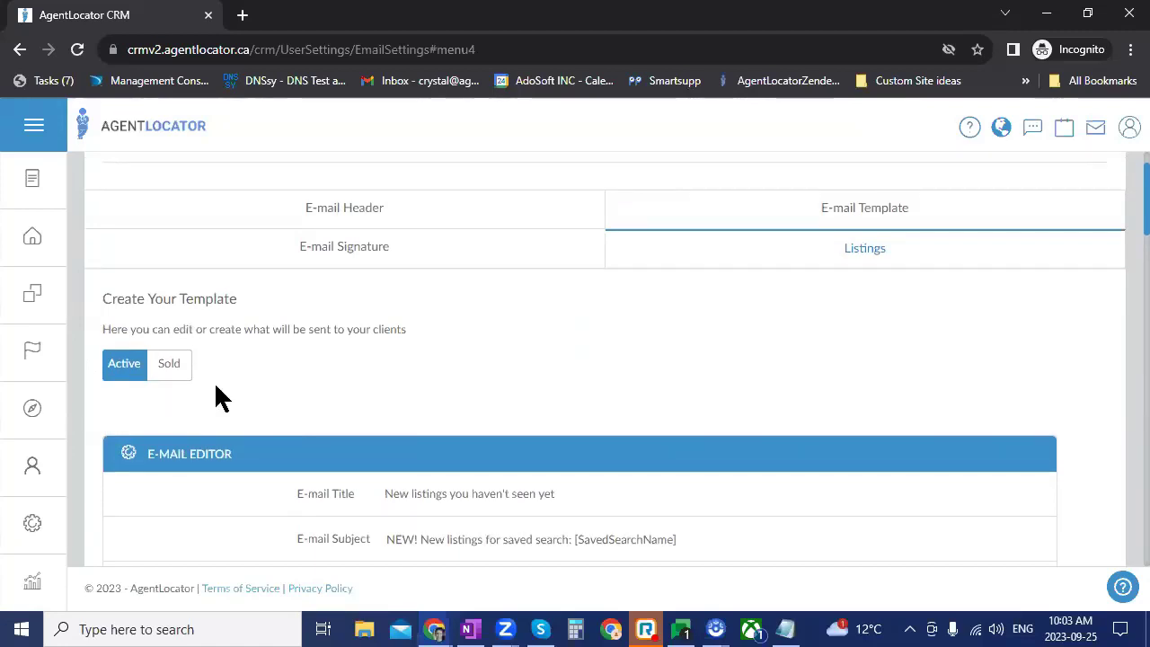
click(167, 367)
scroll(494, 369, down, 2)
click(496, 358)
click(605, 327)
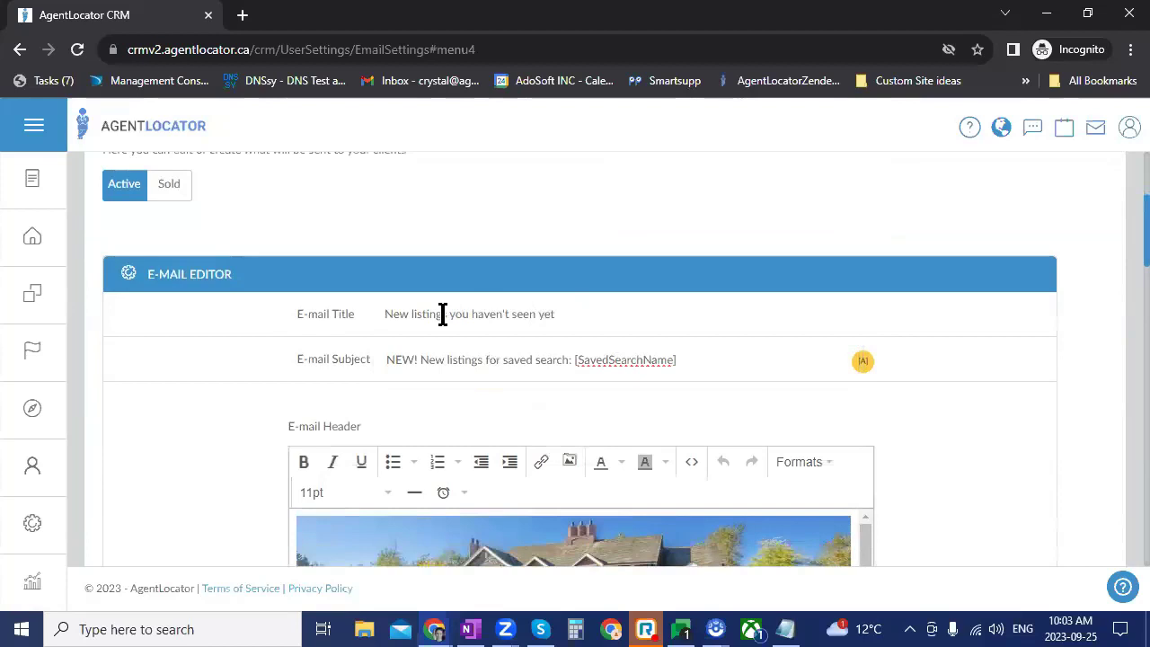
click(487, 312)
Step: Open the first lead's record and find its 'Vaughan, Any Home Type' saved search
click(32, 245)
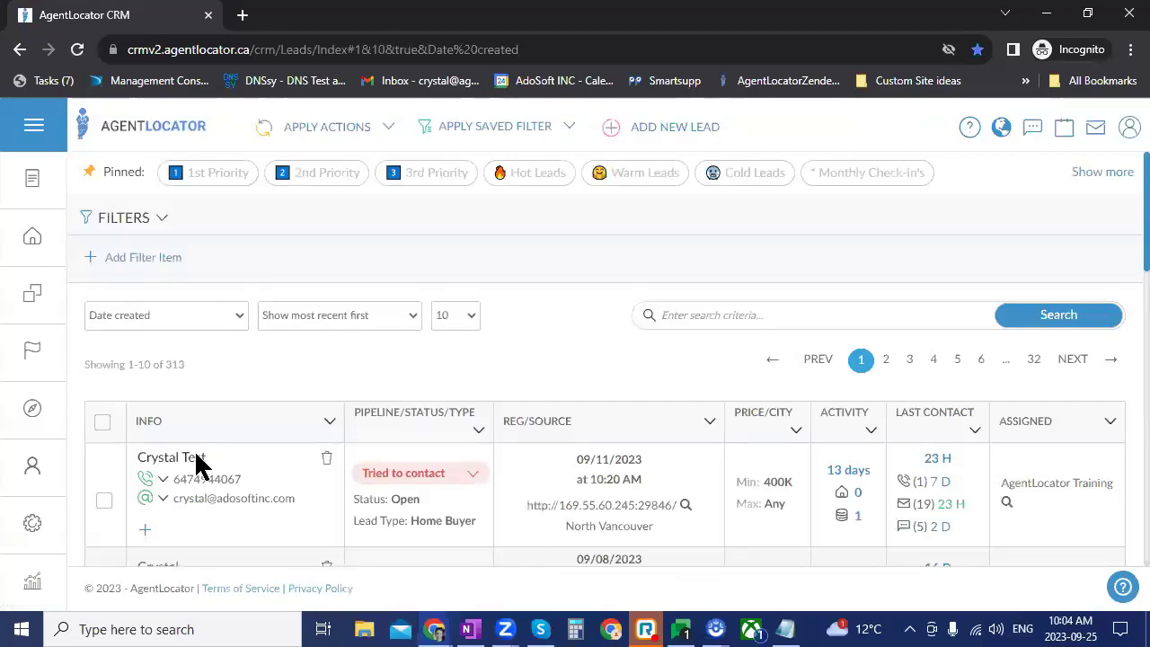
click(199, 459)
scroll(588, 481, down, 8)
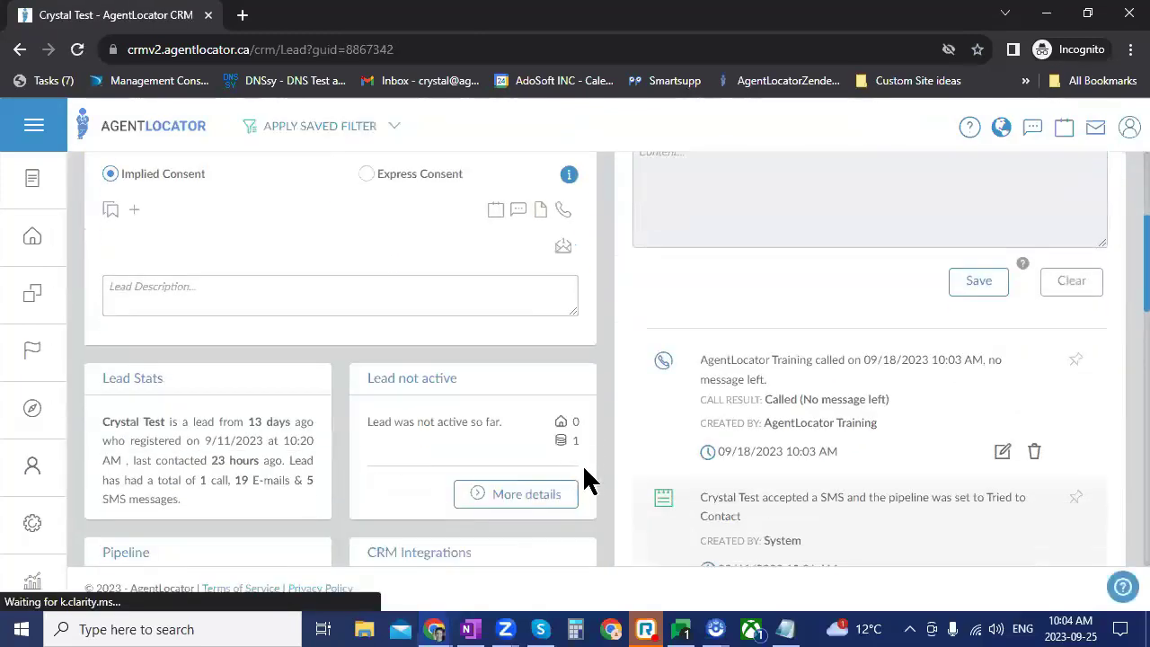
scroll(512, 481, down, 1)
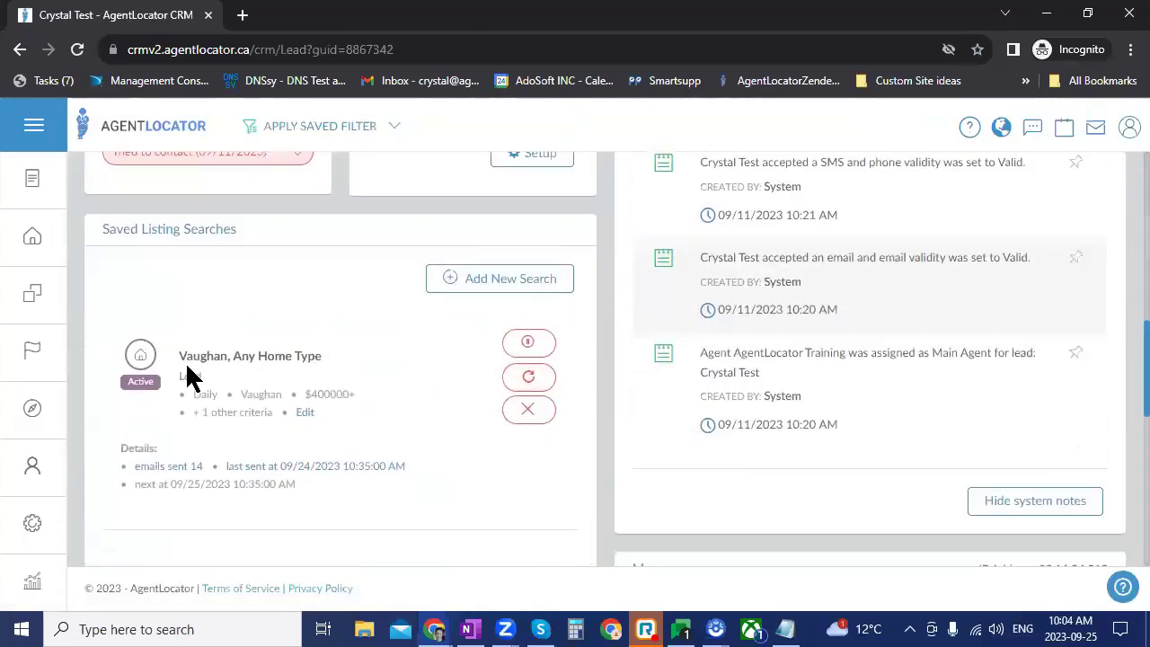
drag(169, 357, 415, 379)
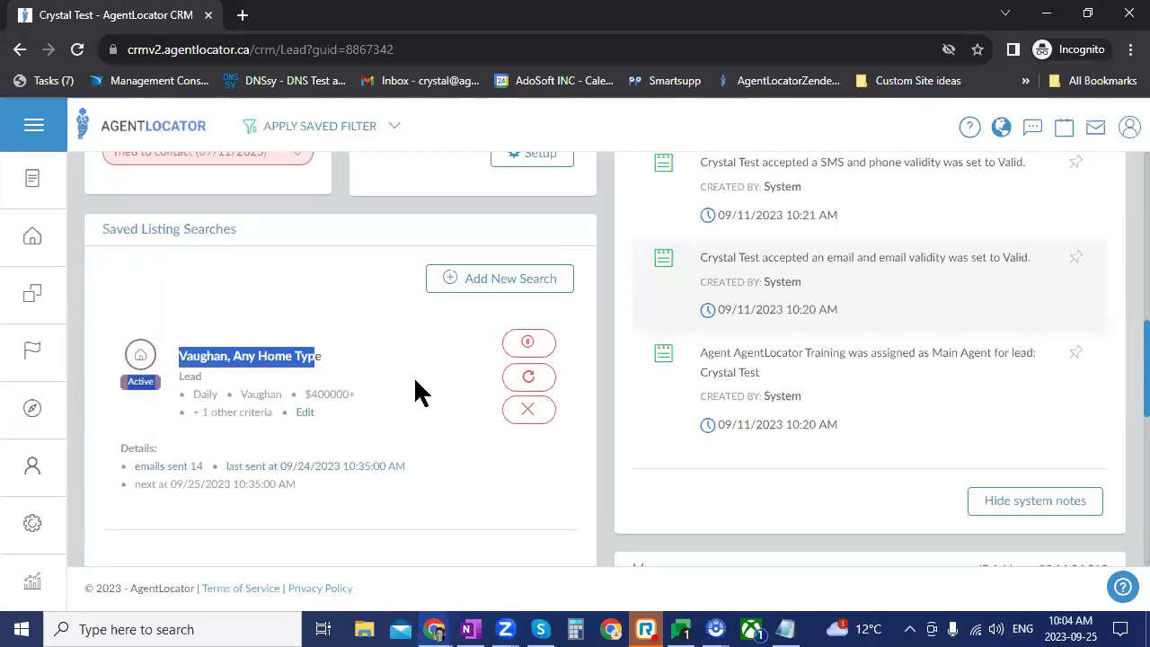
click(411, 352)
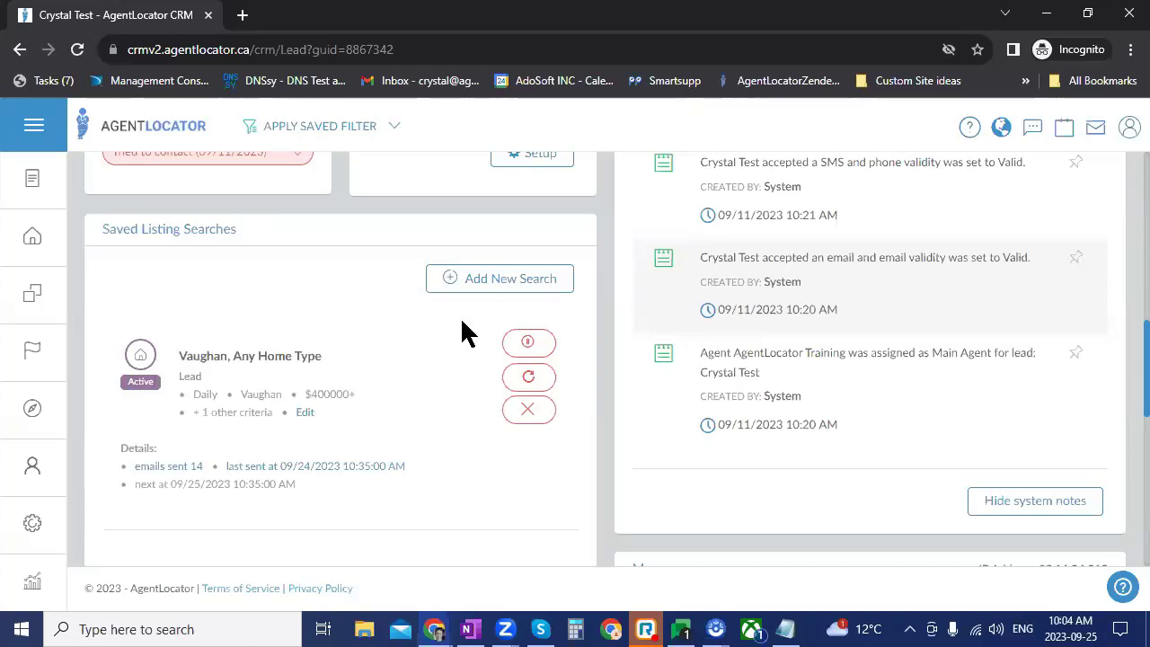
Step: Review the Vaughan search's listing-e-mail criteria (937 matches), then return to Settings > E-mail
click(304, 413)
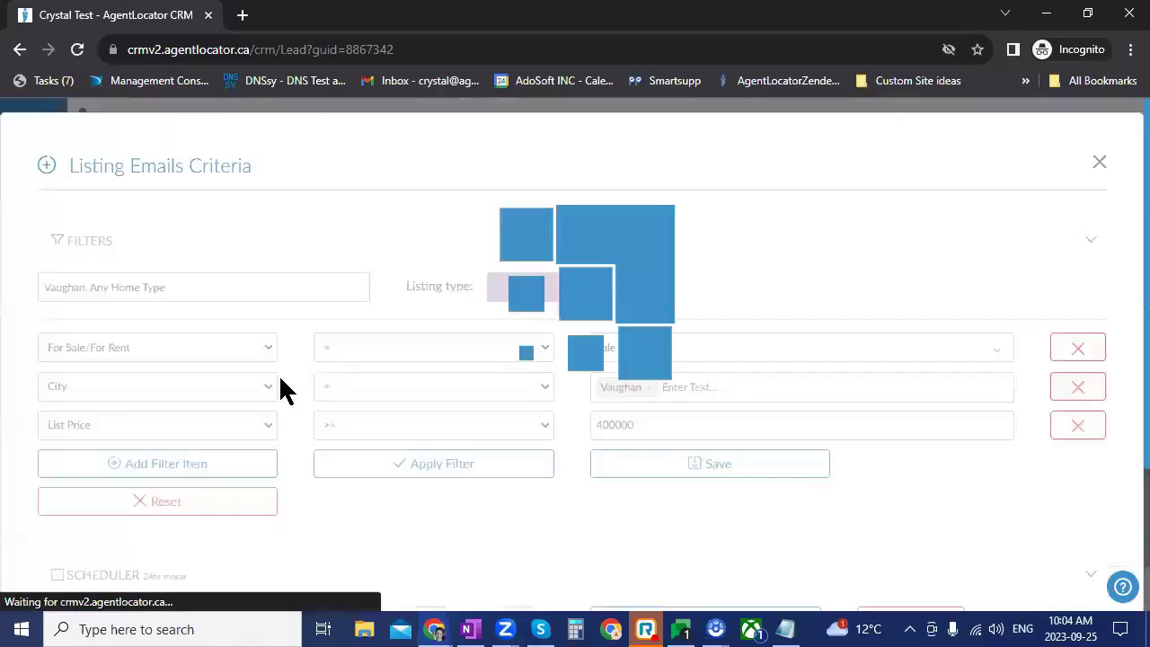
drag(165, 287, 74, 289)
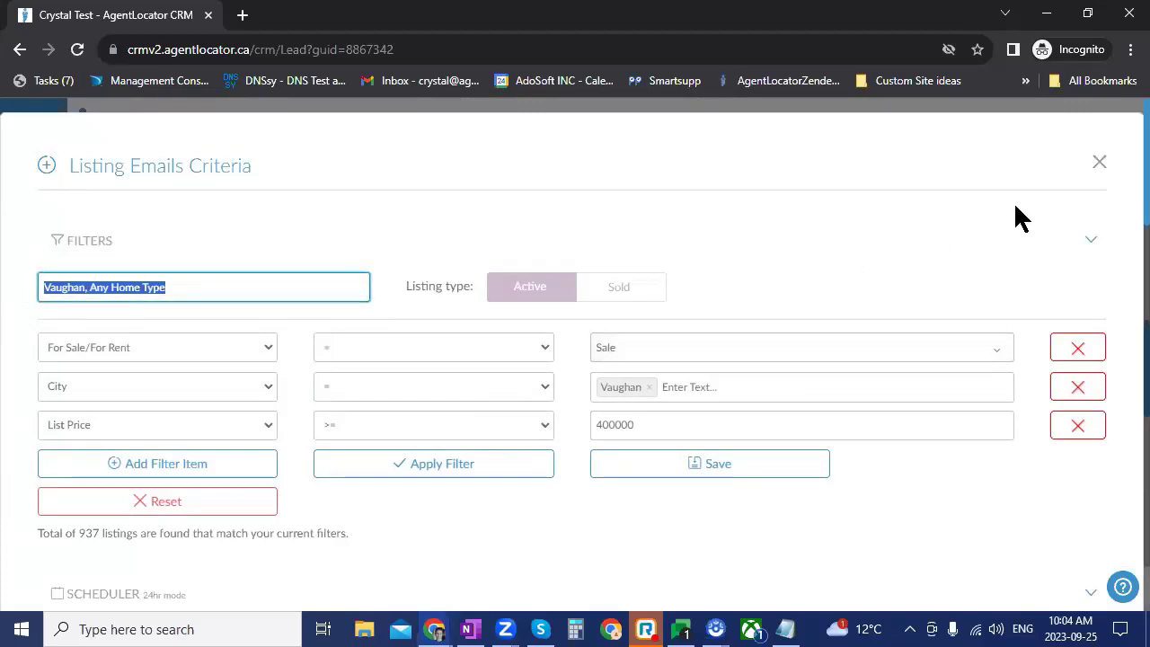
click(1100, 165)
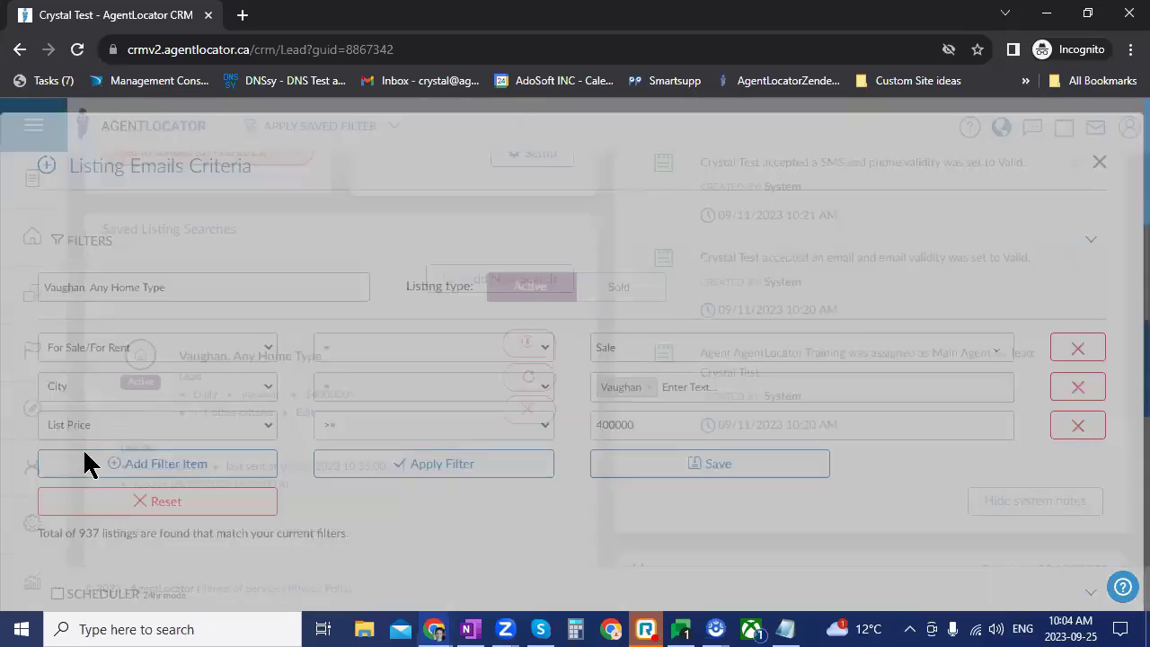
click(36, 525)
click(106, 258)
Step: Reopen the company listings template and review the [SavedSearchName] subject, header image and greeting
click(867, 314)
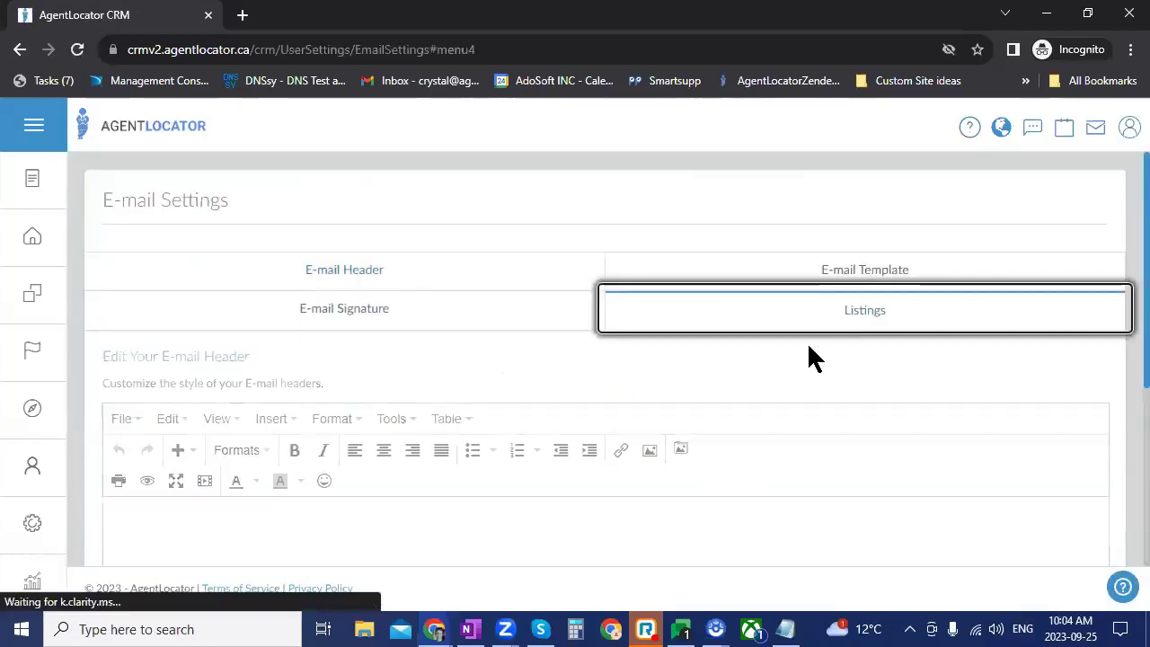
scroll(596, 456, down, 3)
scroll(593, 455, up, 1)
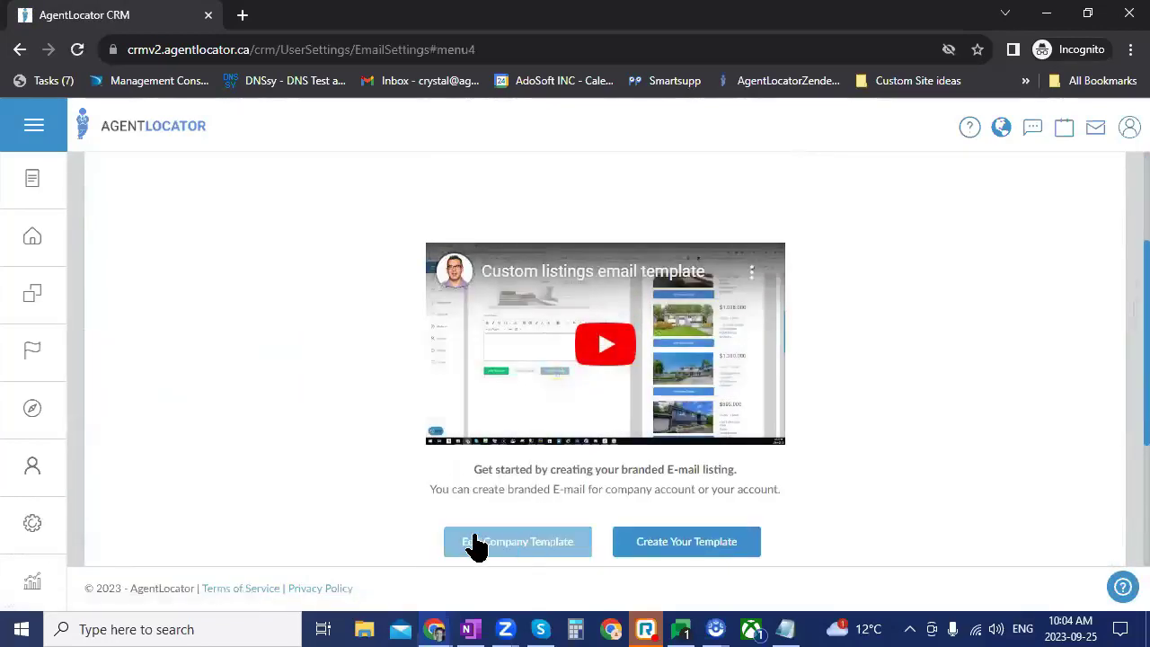
click(476, 543)
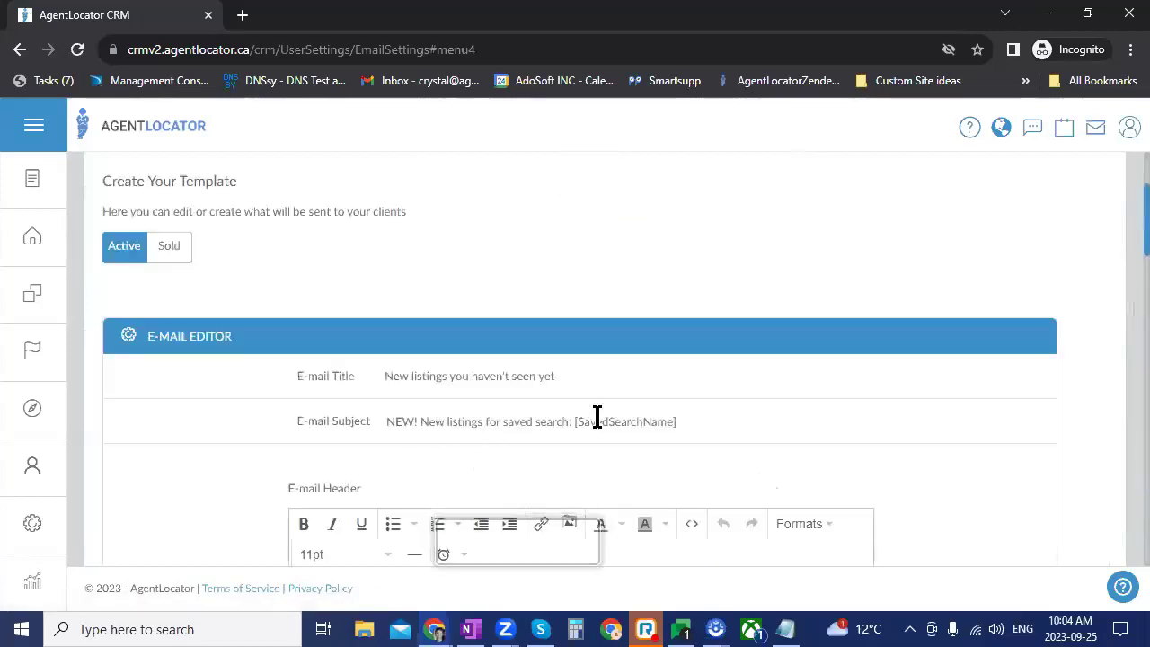
drag(573, 422, 685, 423)
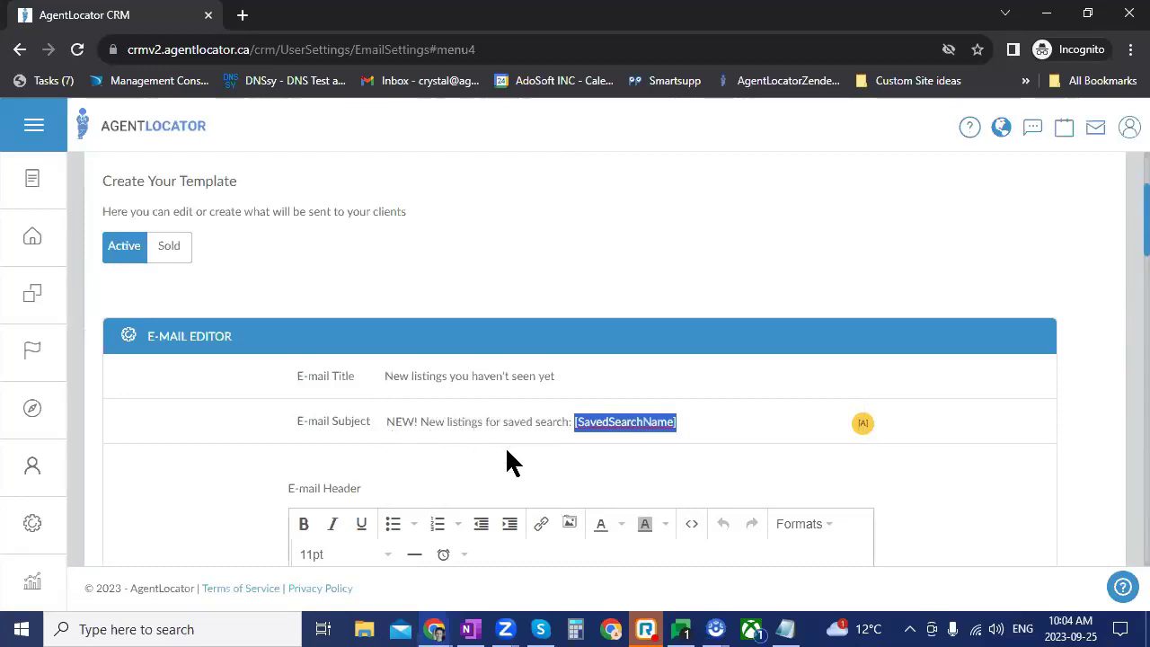
scroll(506, 463, down, 2)
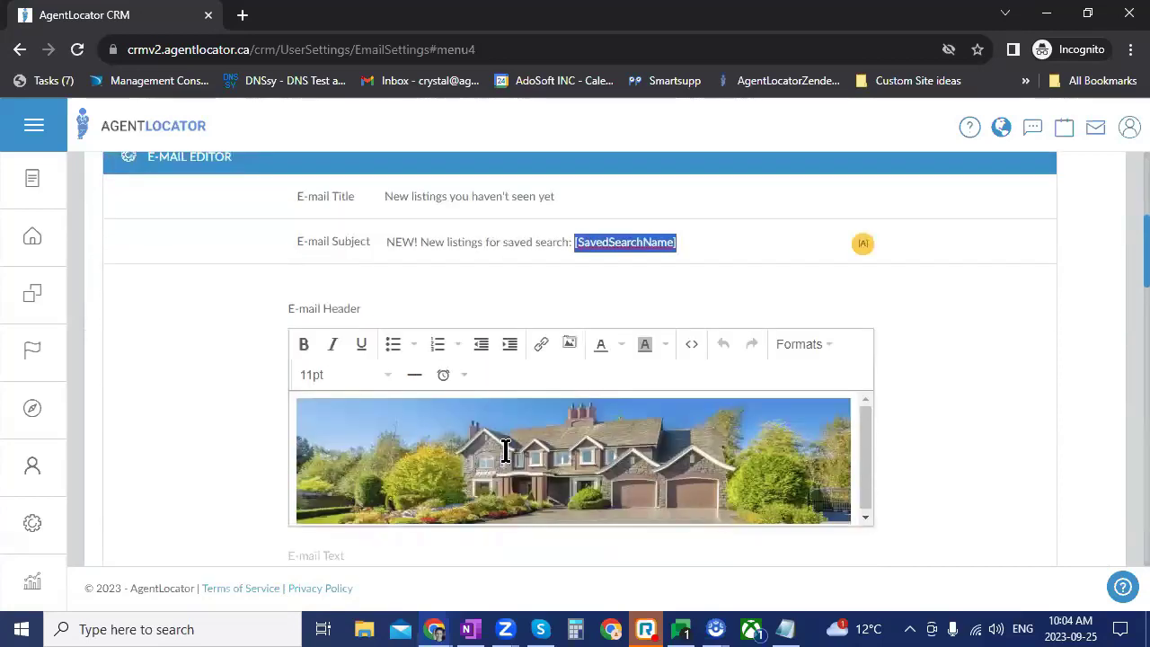
scroll(961, 431, down, 1)
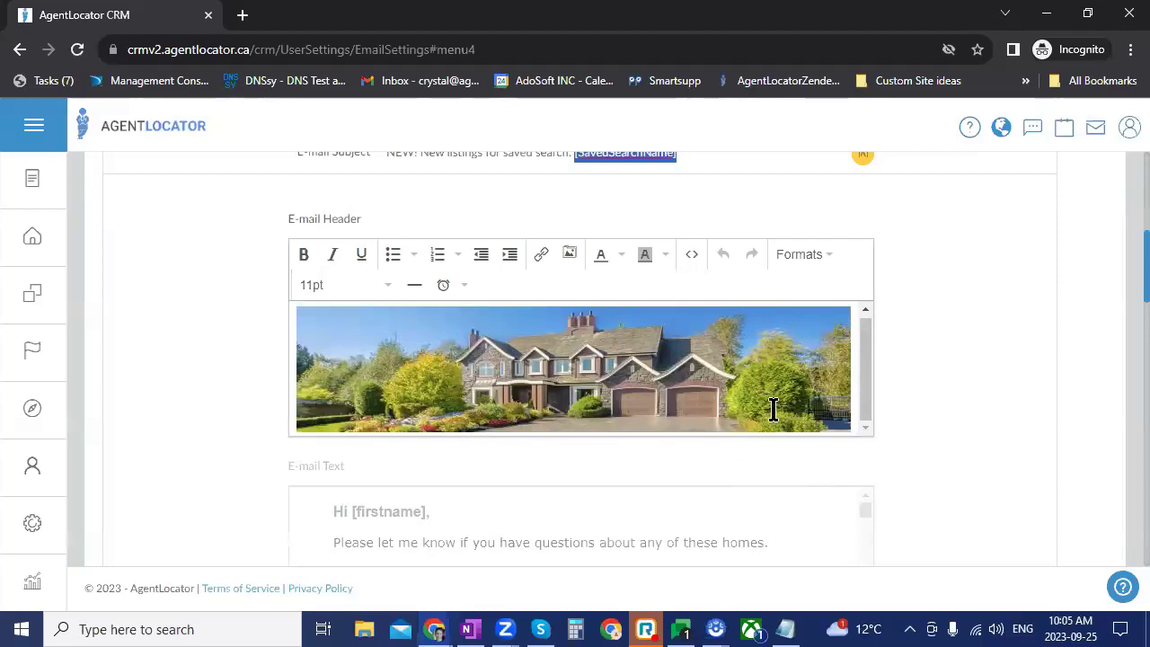
Step: Empty the e-mail header by deleting its house-image HTML in the source code view
click(752, 364)
key(ctrl+a)
click(801, 384)
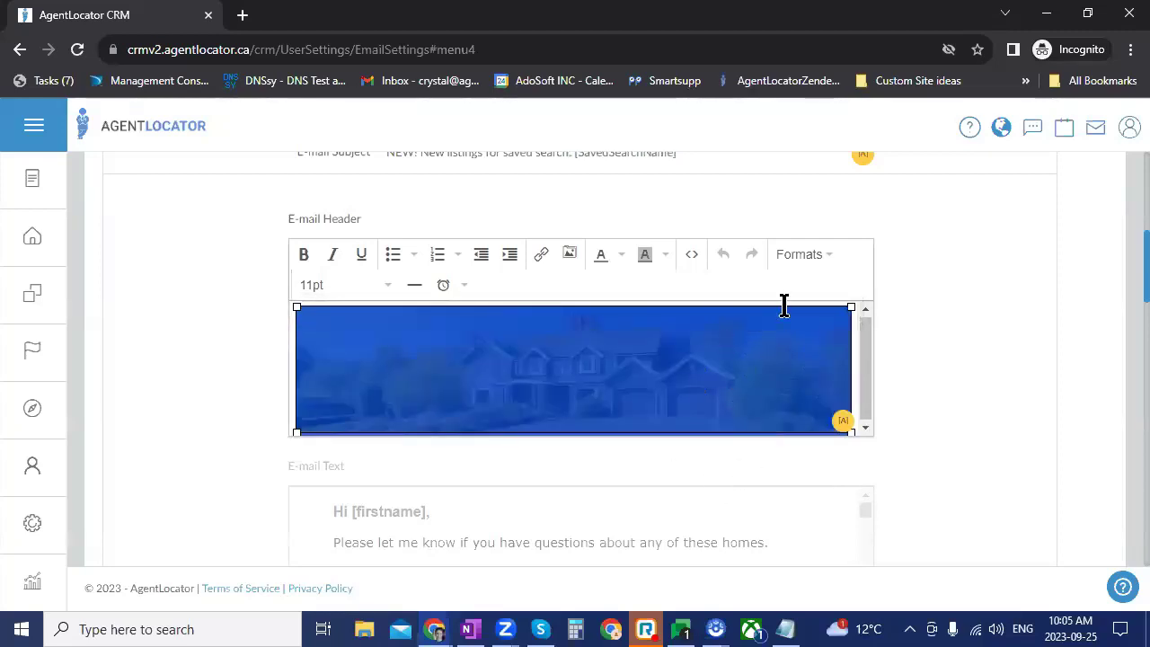
click(690, 257)
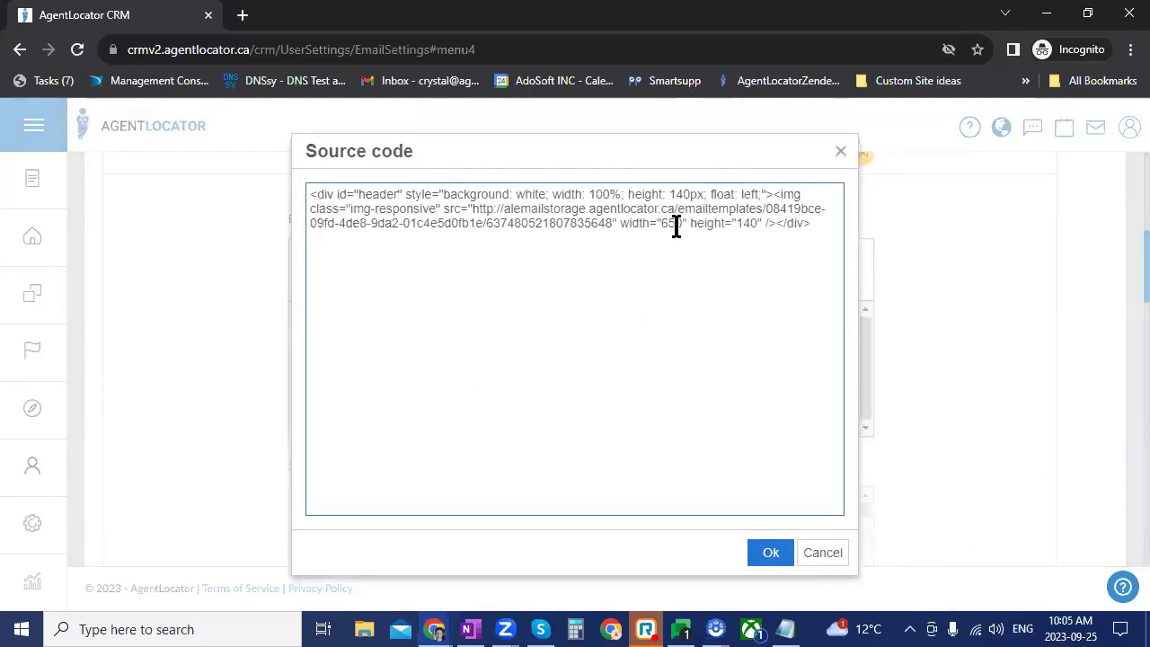
drag(678, 238, 77, 199)
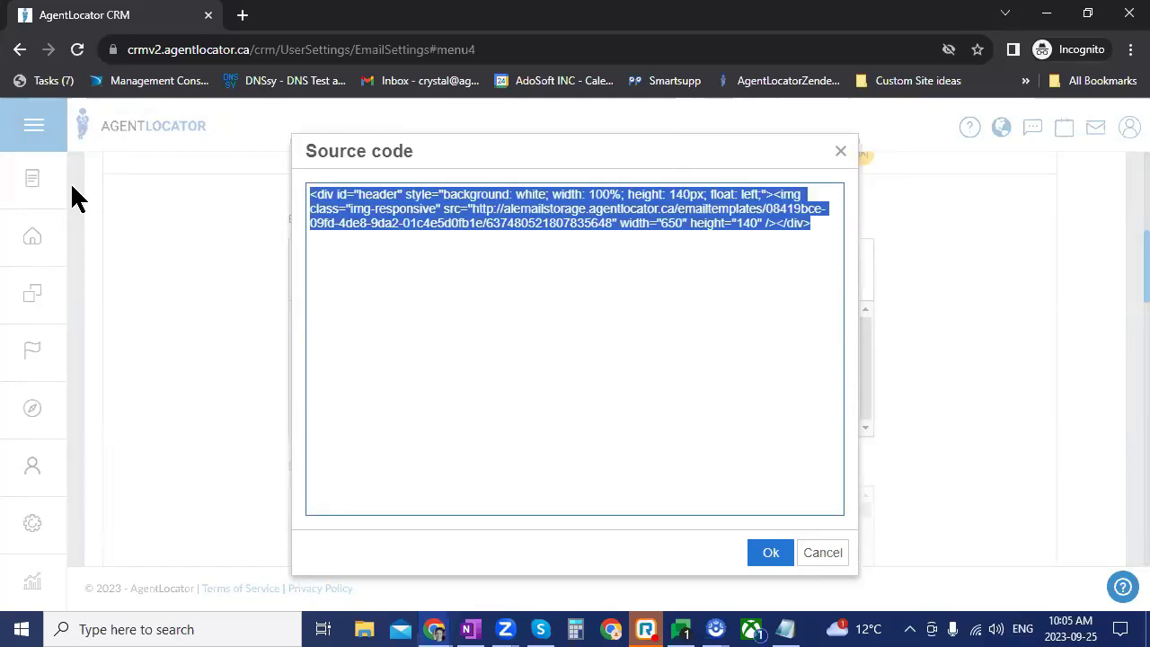
key(BackSpace)
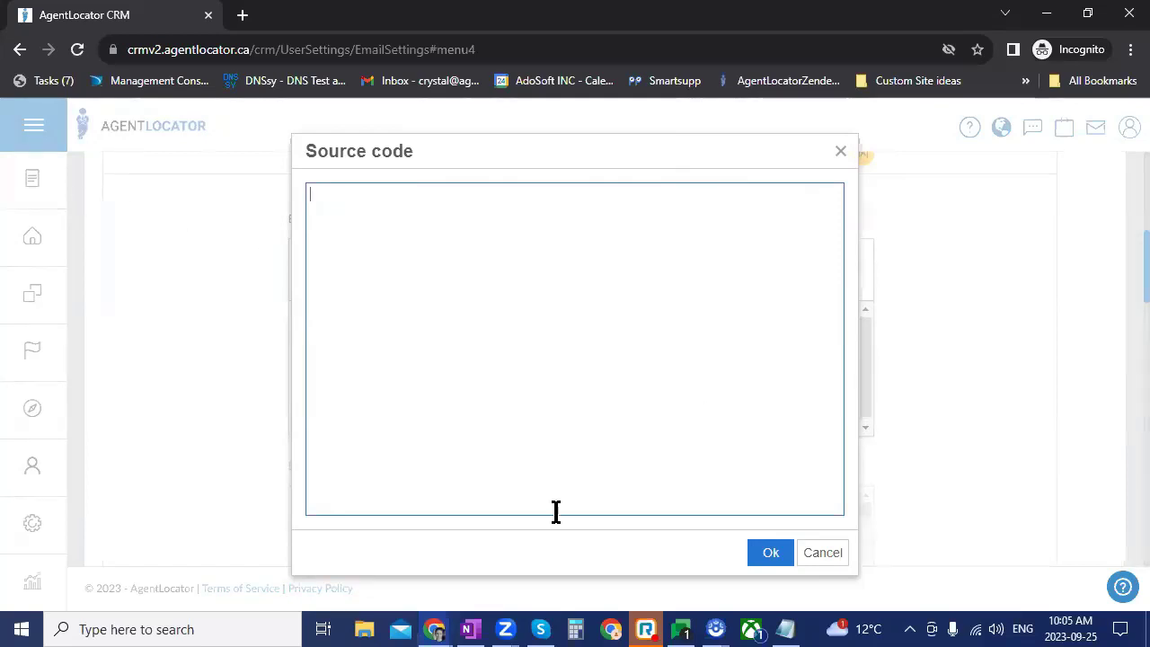
click(554, 537)
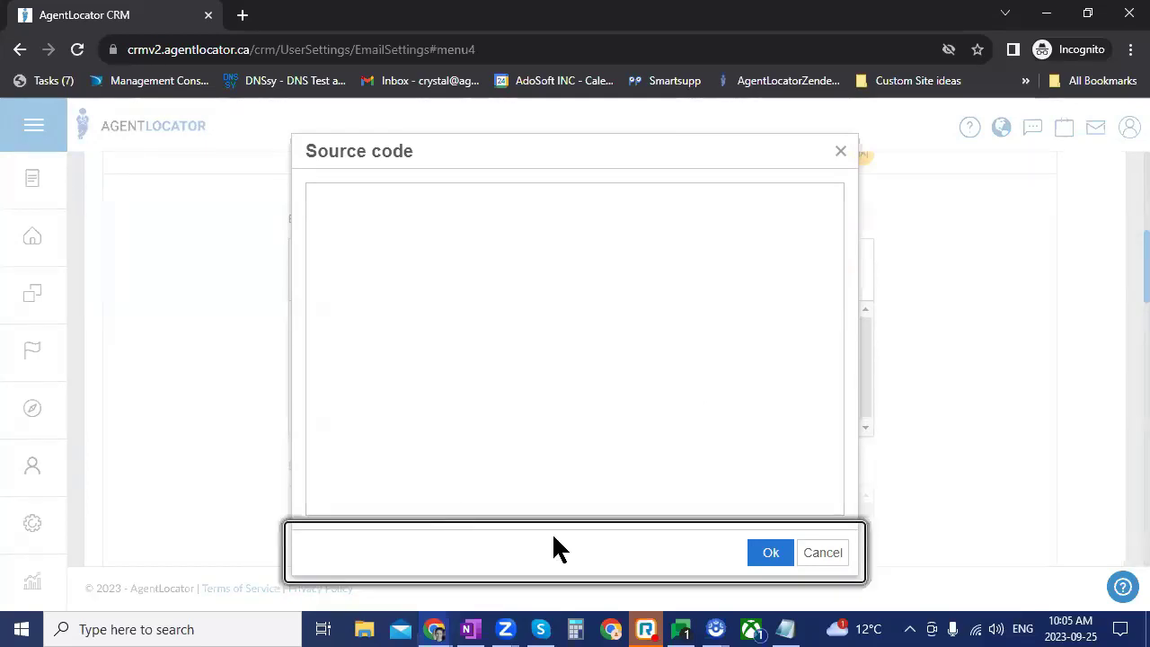
key(Return)
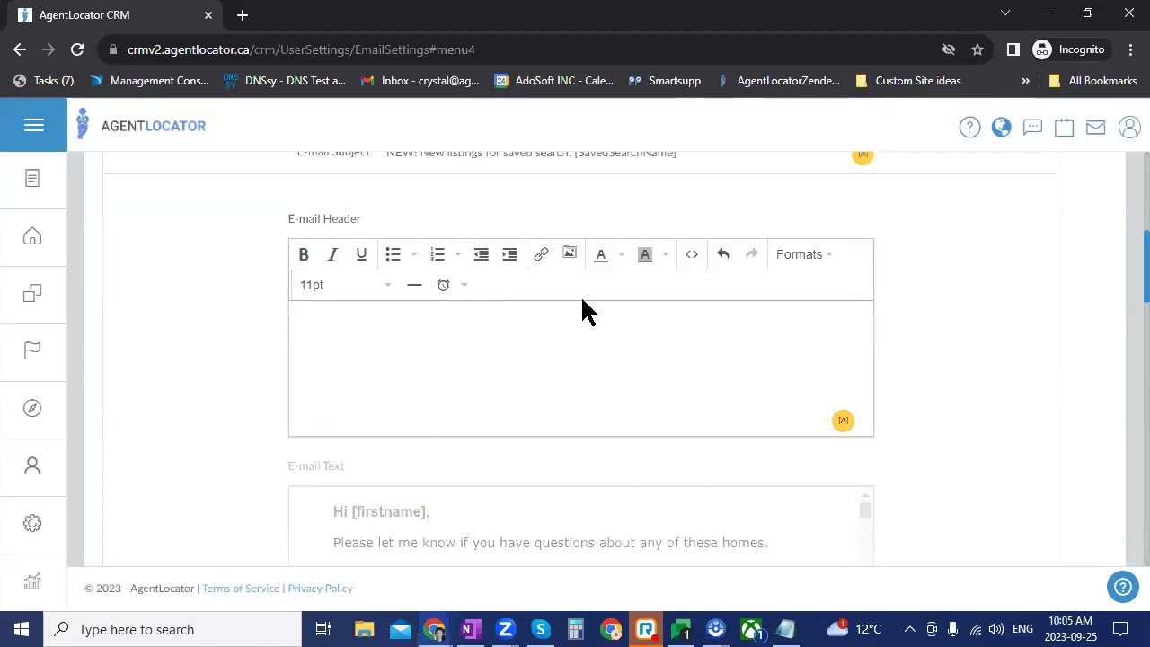
click(570, 258)
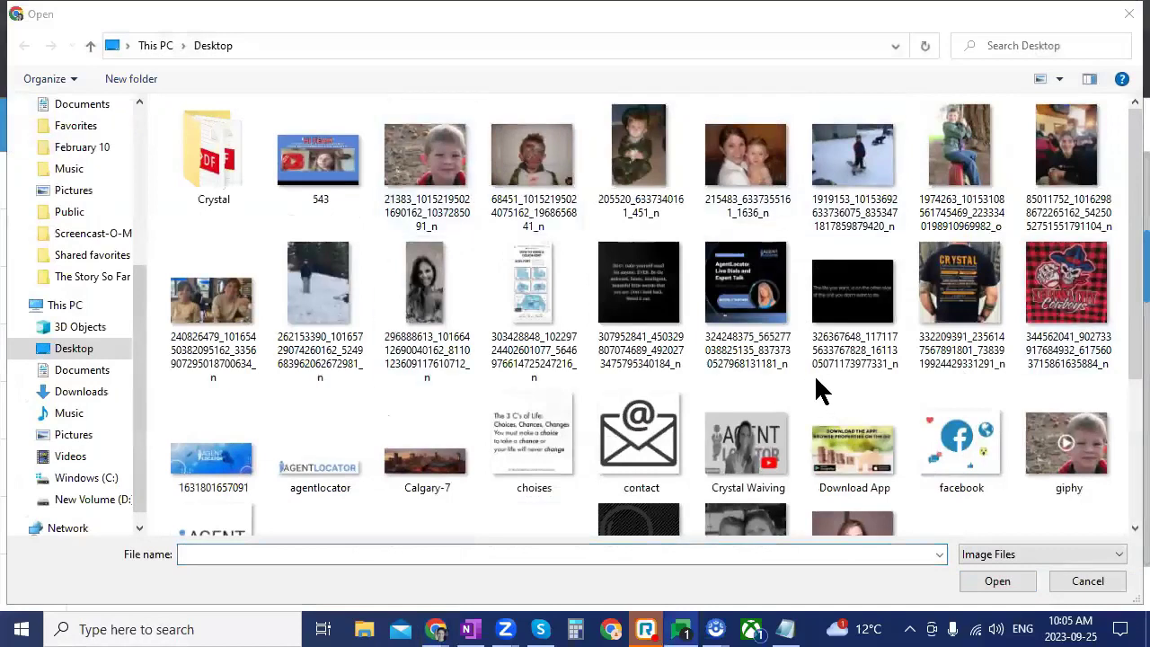
Step: Insert the Desktop picture 'Red_Slide_2 black and white' as the new e-mail header image
scroll(818, 388, down, 3)
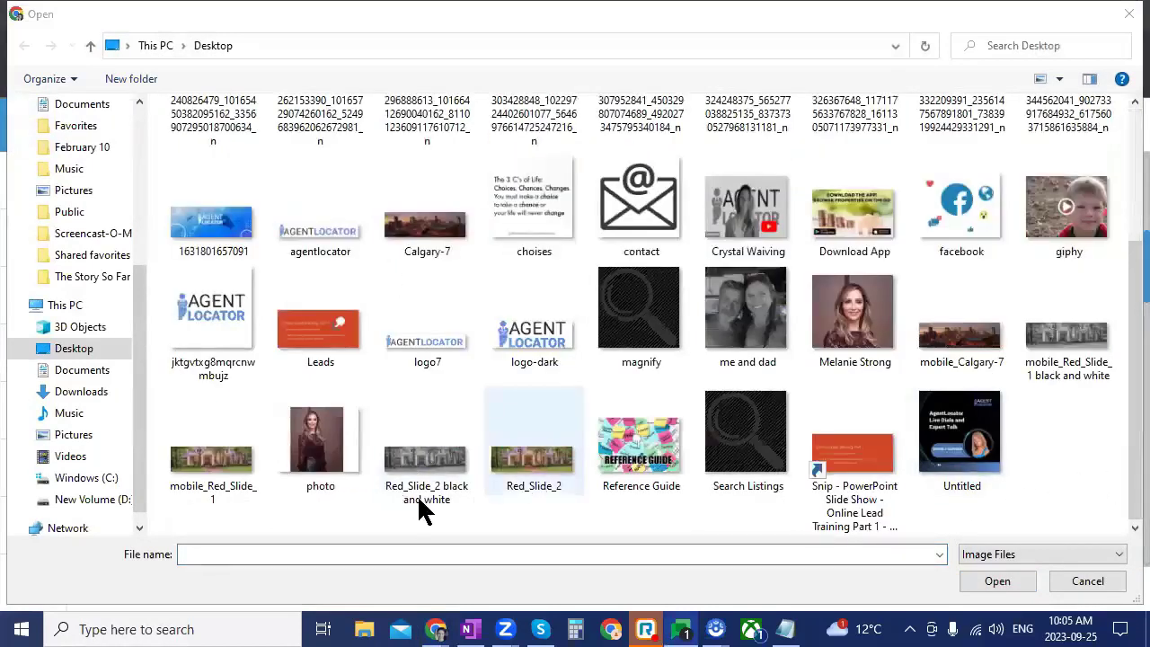
click(437, 462)
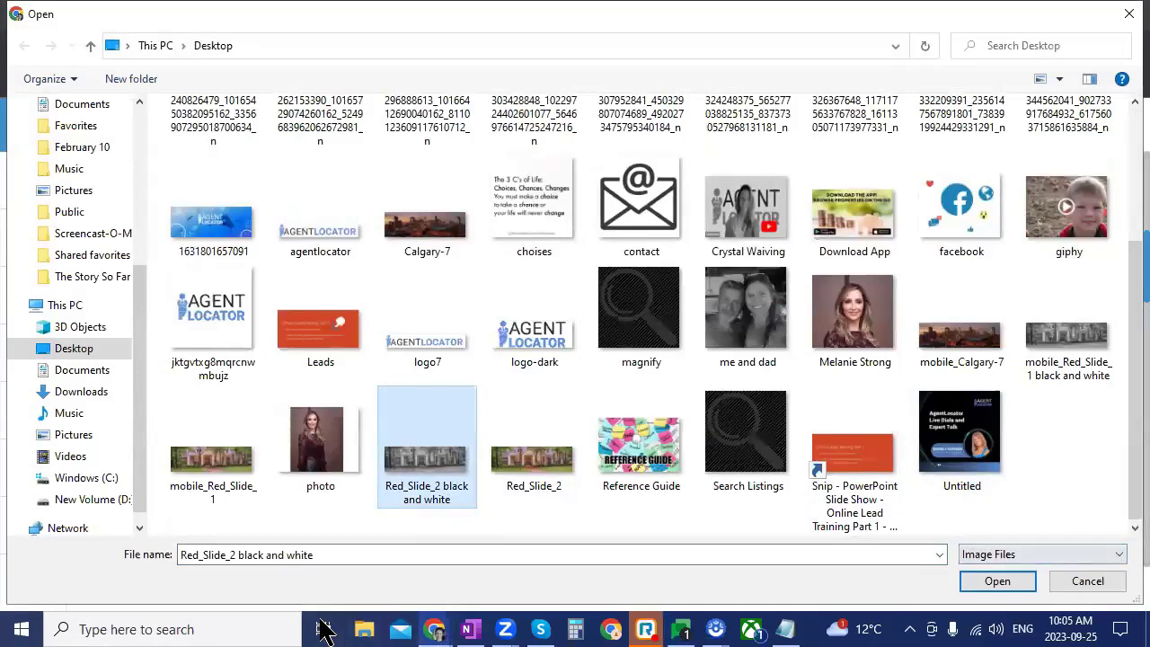
click(995, 586)
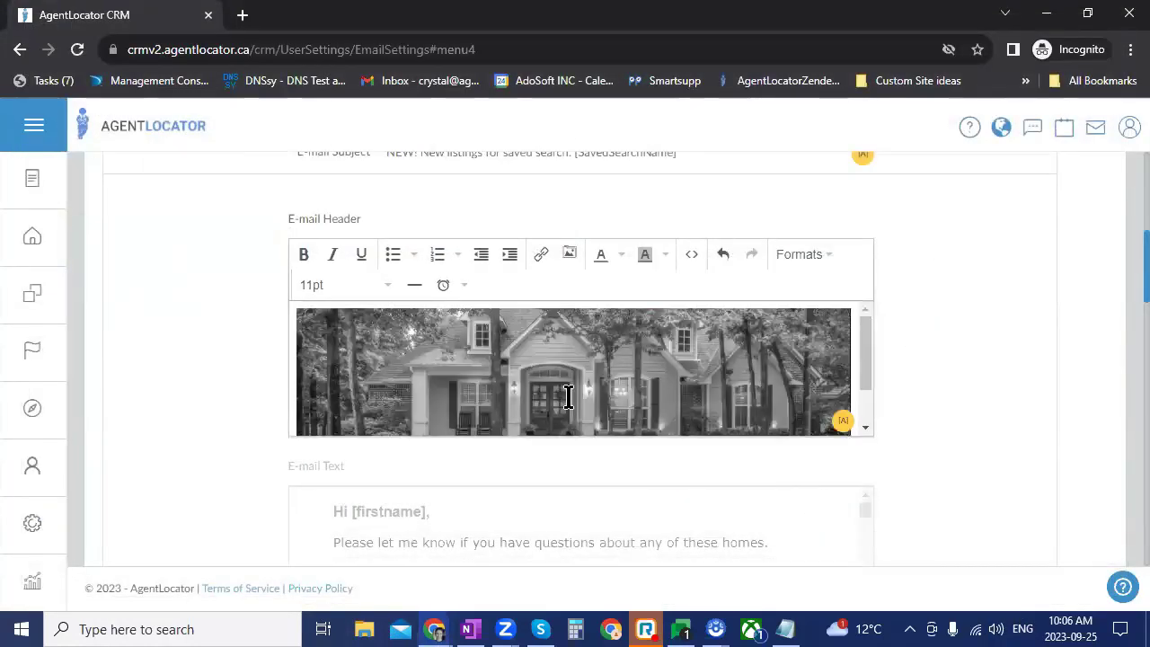
scroll(692, 360, up, 1)
scroll(627, 400, down, 1)
click(634, 382)
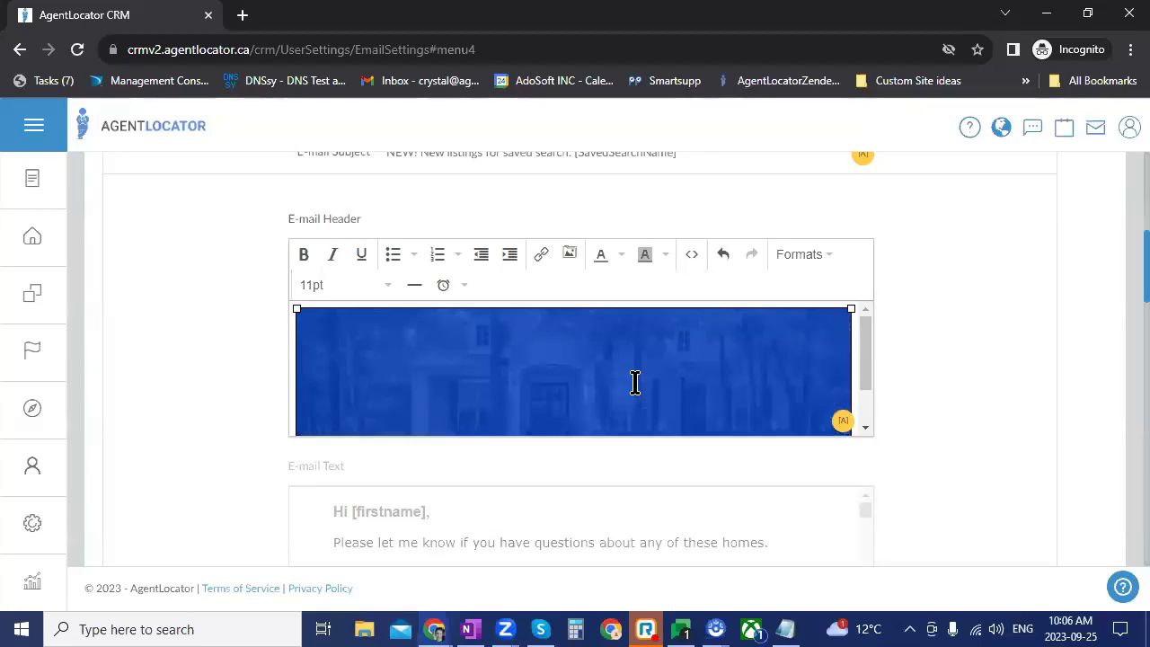
Step: Size the header image to 650 × 140 with Constrain proportions turned off
right_click(585, 385)
click(618, 428)
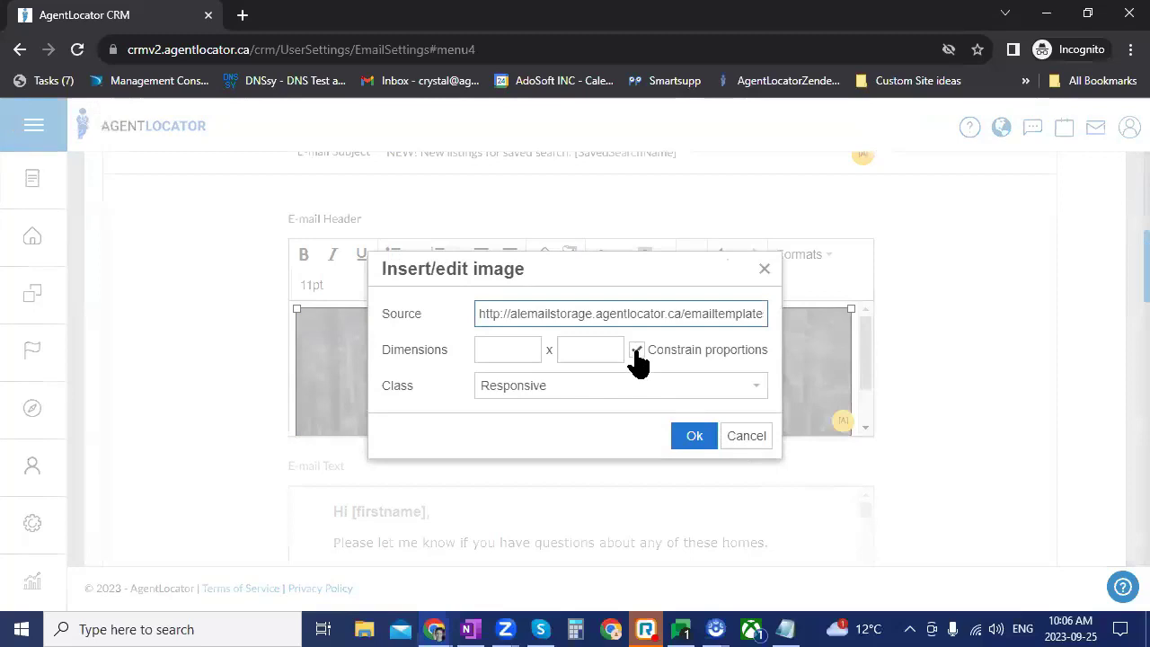
click(524, 355)
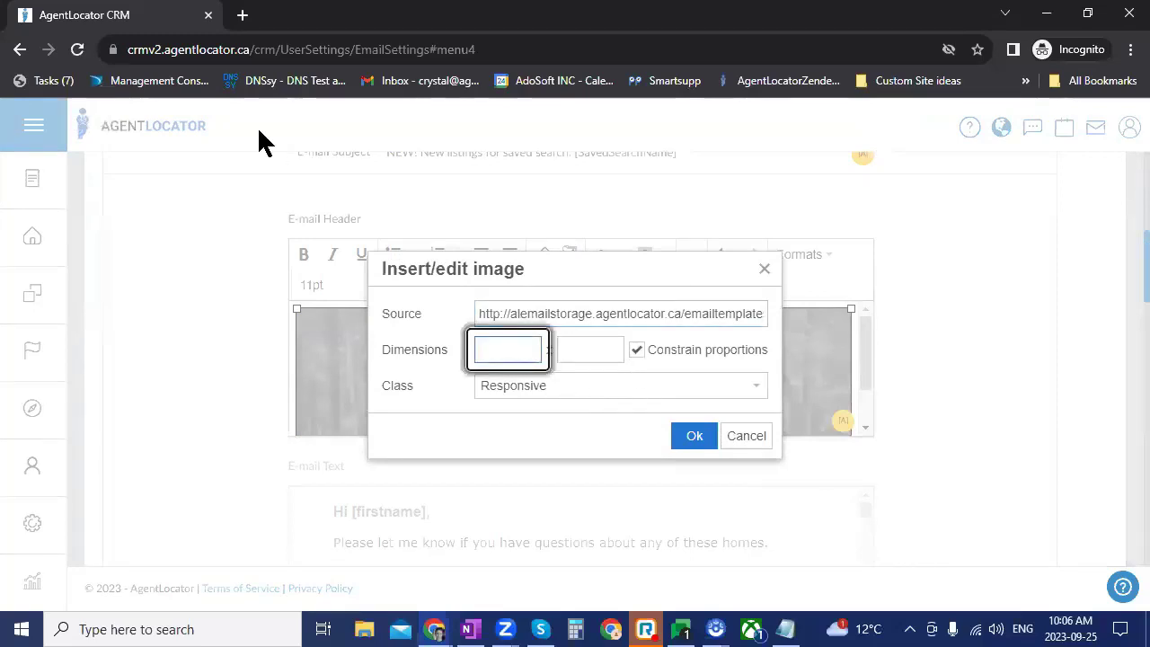
text(650)
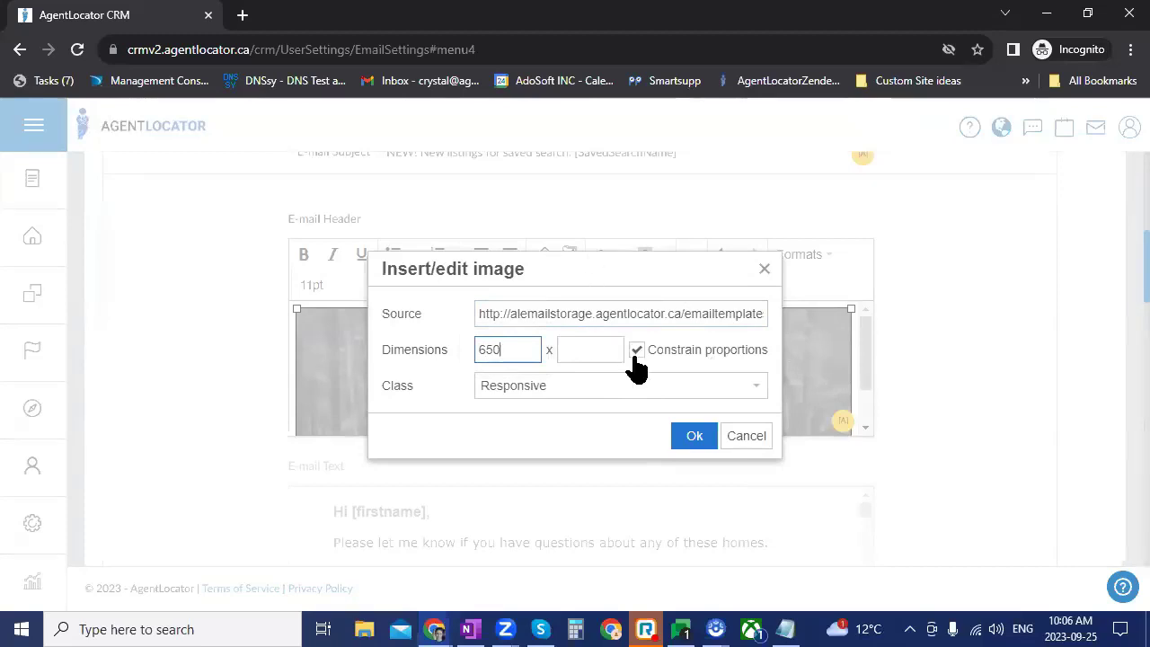
click(636, 352)
click(598, 354)
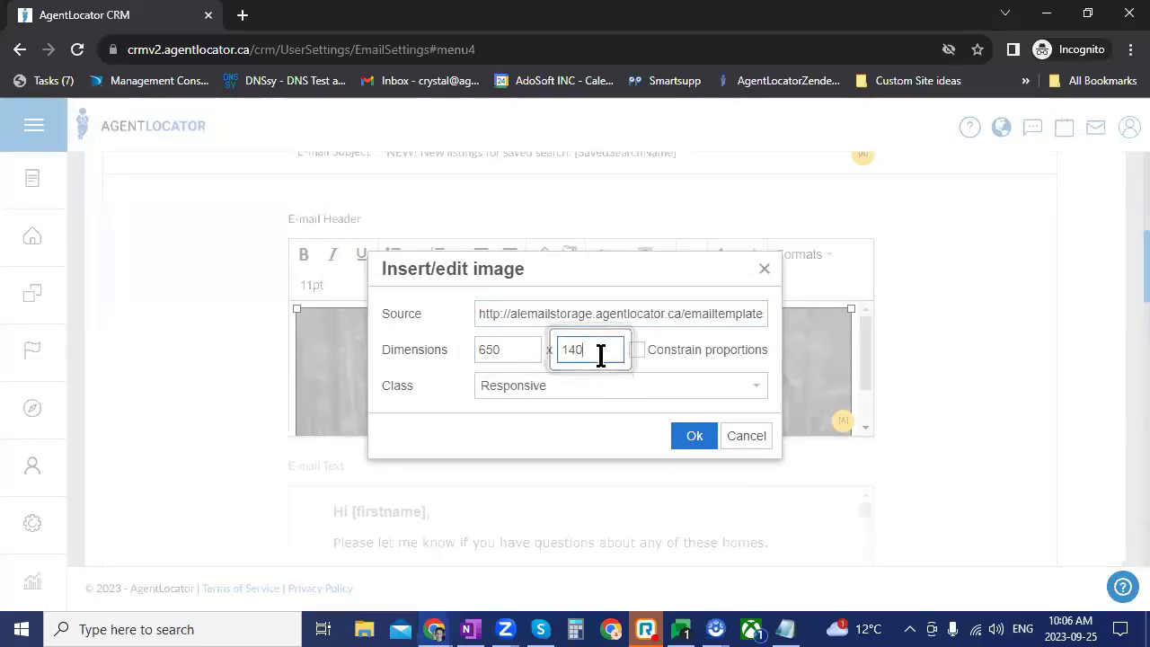
click(691, 436)
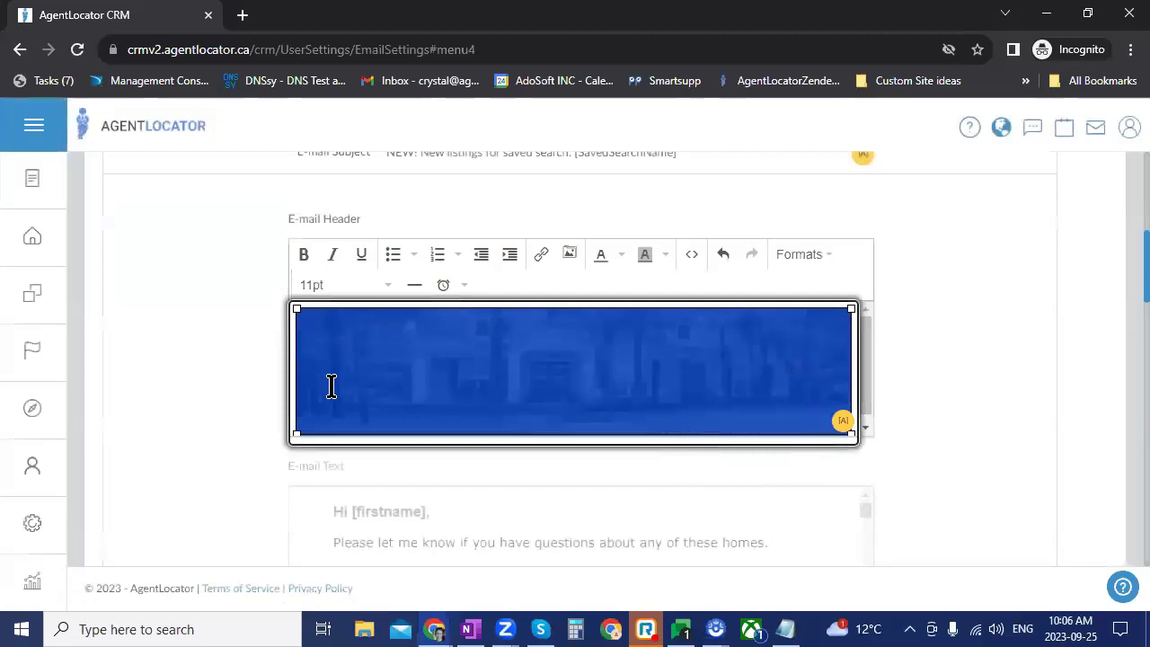
scroll(634, 349, down, 1)
scroll(677, 420, up, 1)
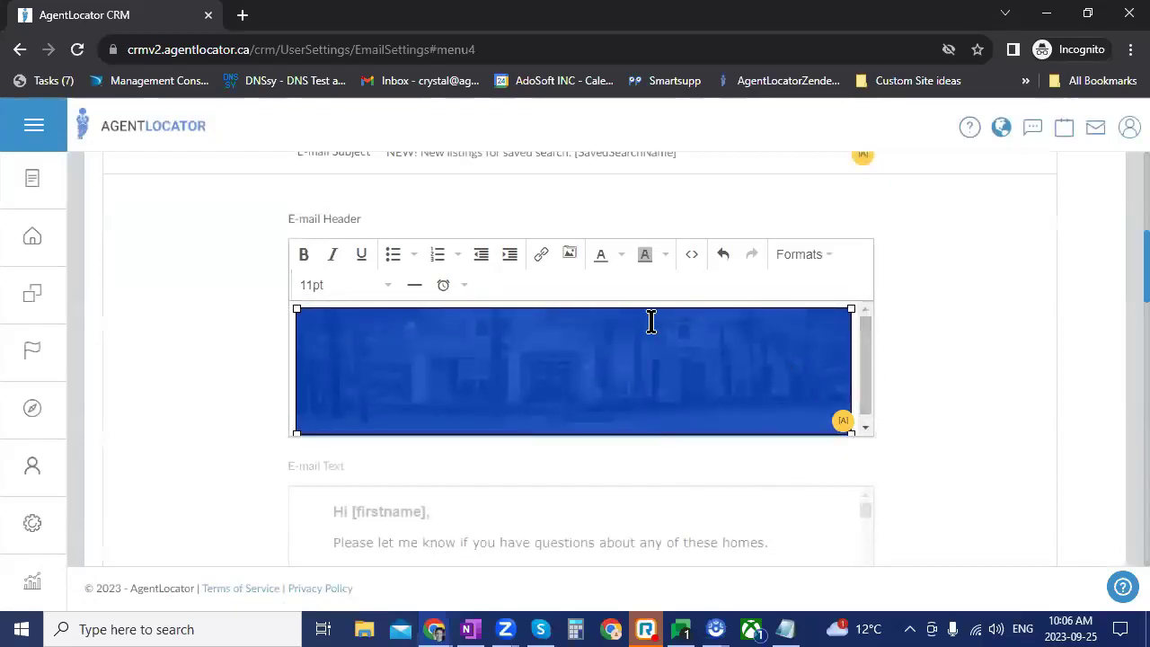
Step: Refresh the e-mail preview and check it now shows the black-and-white house header
click(911, 366)
scroll(912, 485, down, 2)
scroll(912, 471, down, 5)
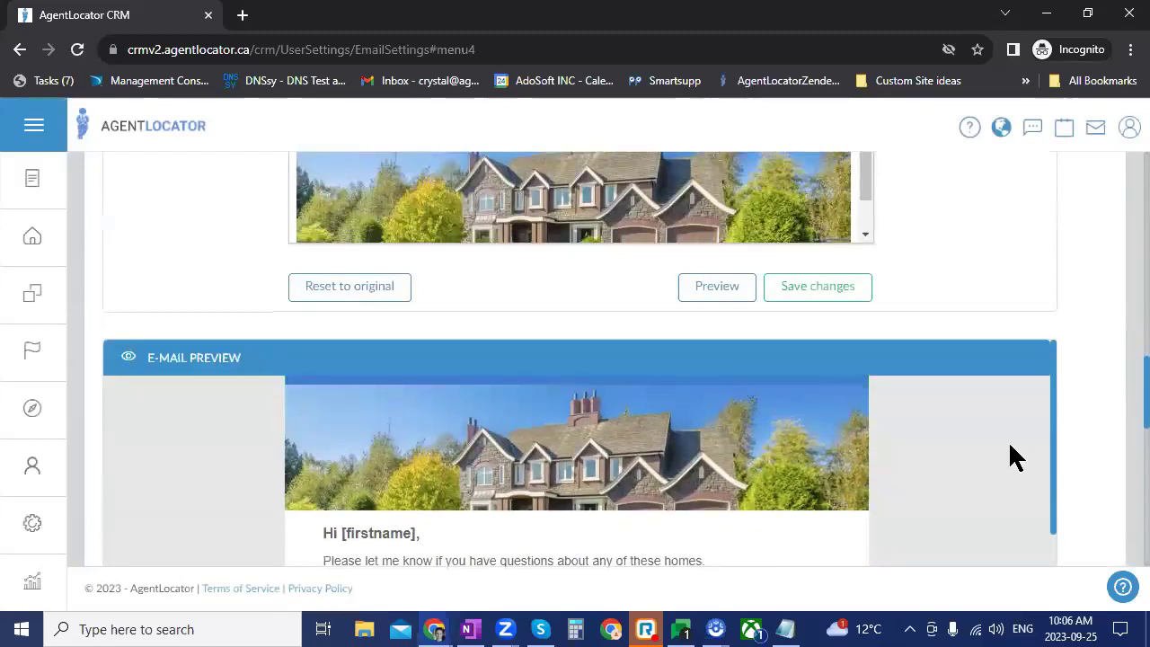
scroll(758, 467, up, 3)
click(736, 475)
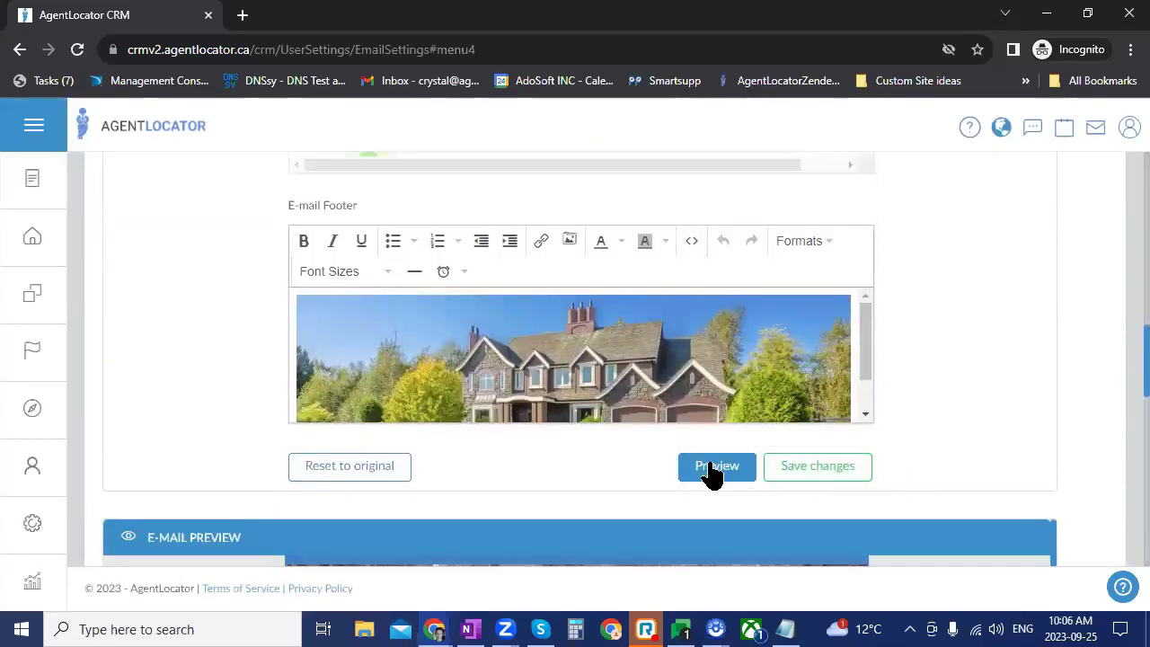
scroll(890, 431, down, 4)
scroll(966, 380, up, 2)
scroll(634, 294, down, 2)
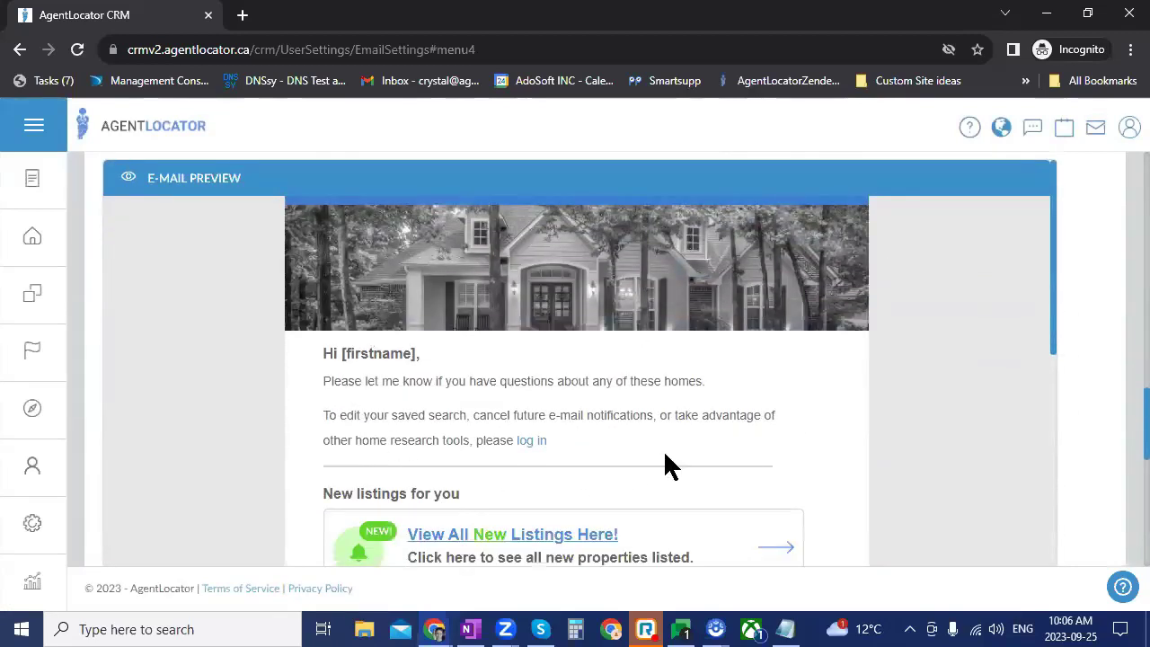
scroll(800, 417, down, 1)
scroll(734, 239, down, 2)
scroll(424, 230, up, 1)
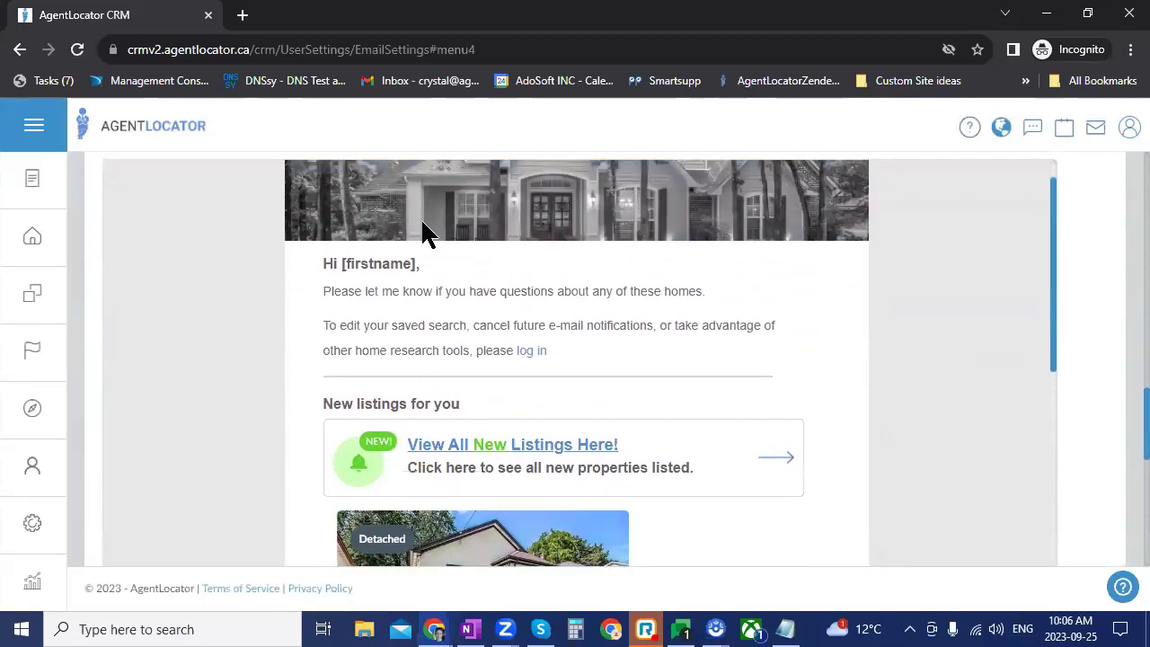
scroll(793, 457, up, 1)
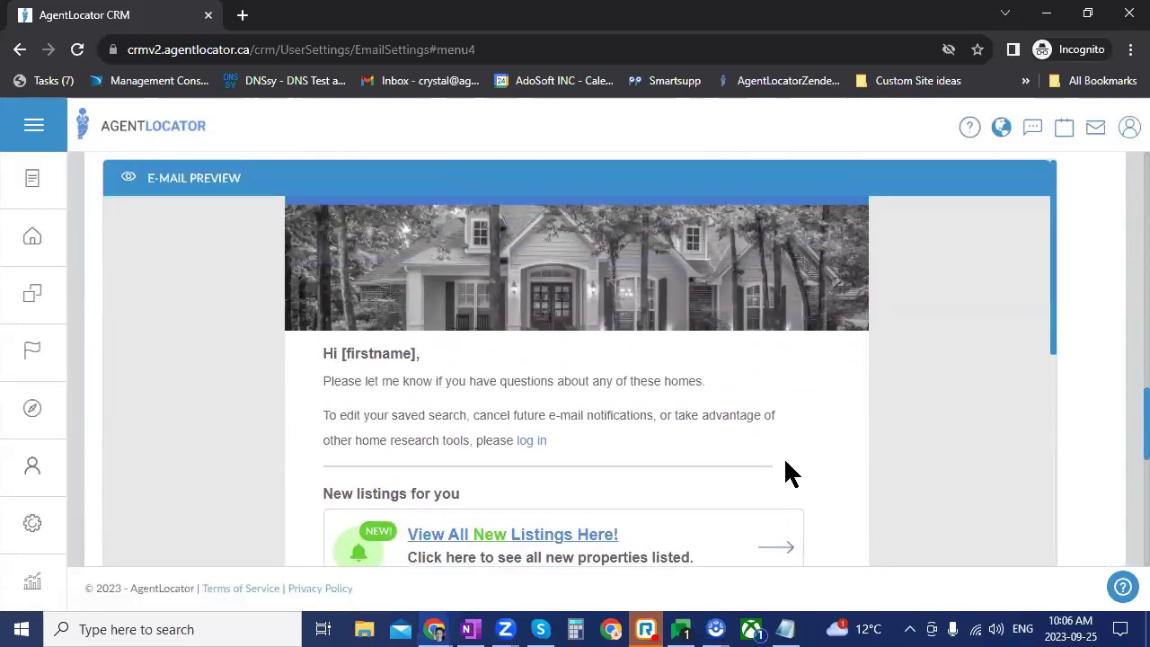
scroll(797, 495, up, 7)
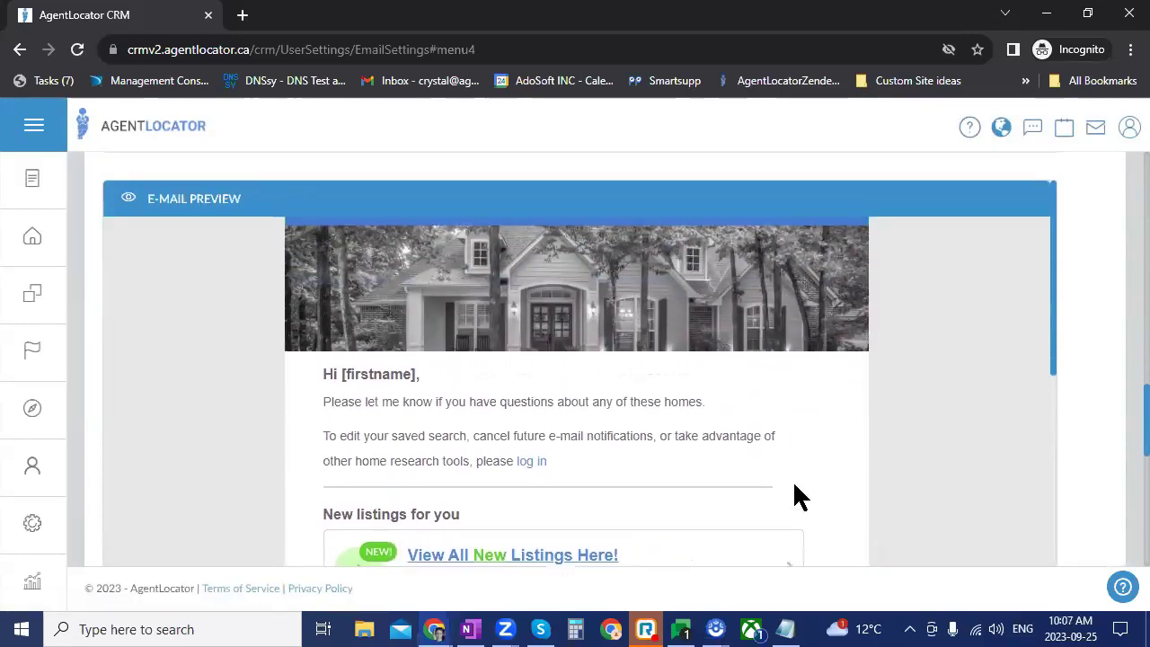
scroll(797, 494, up, 4)
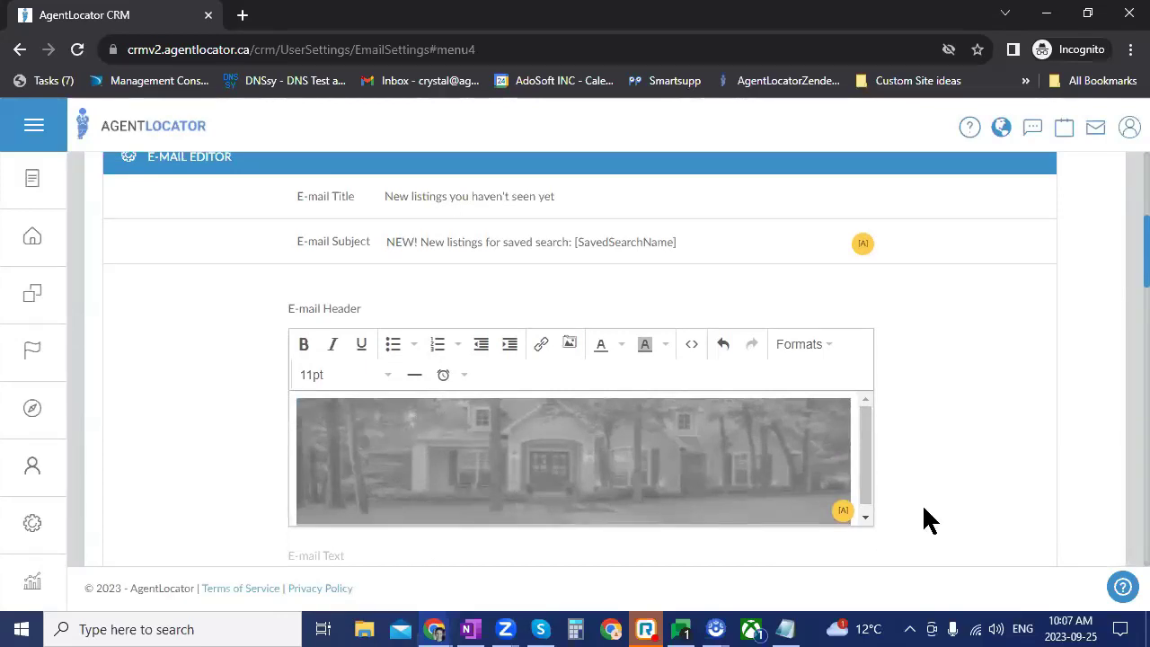
scroll(904, 454, down, 2)
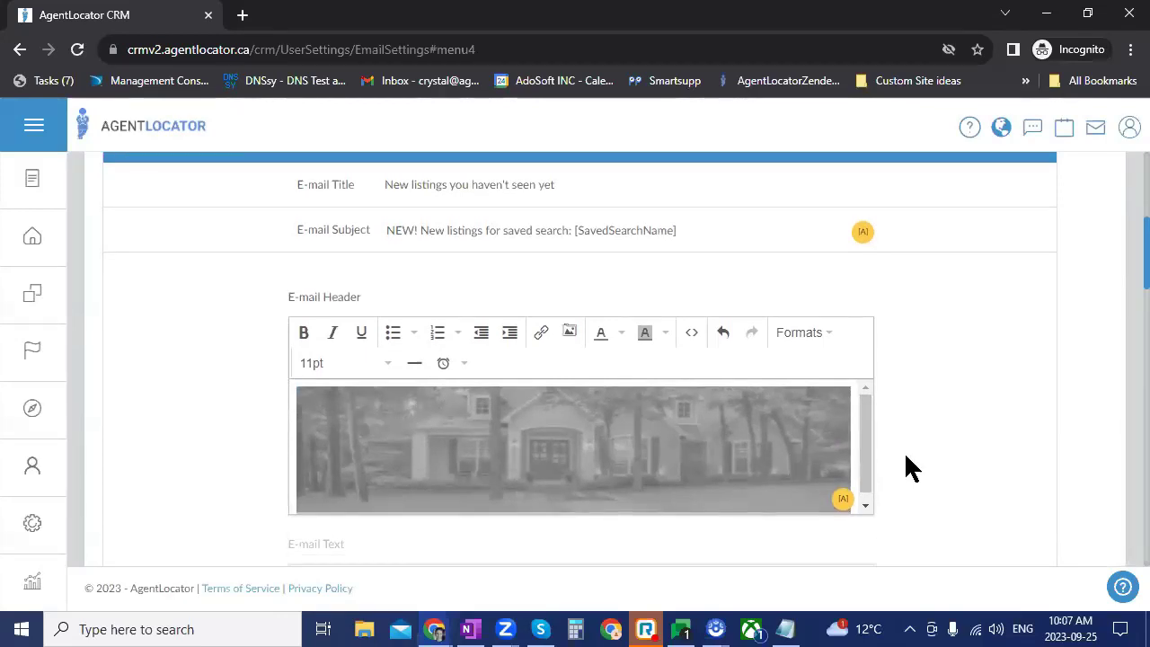
scroll(893, 466, down, 6)
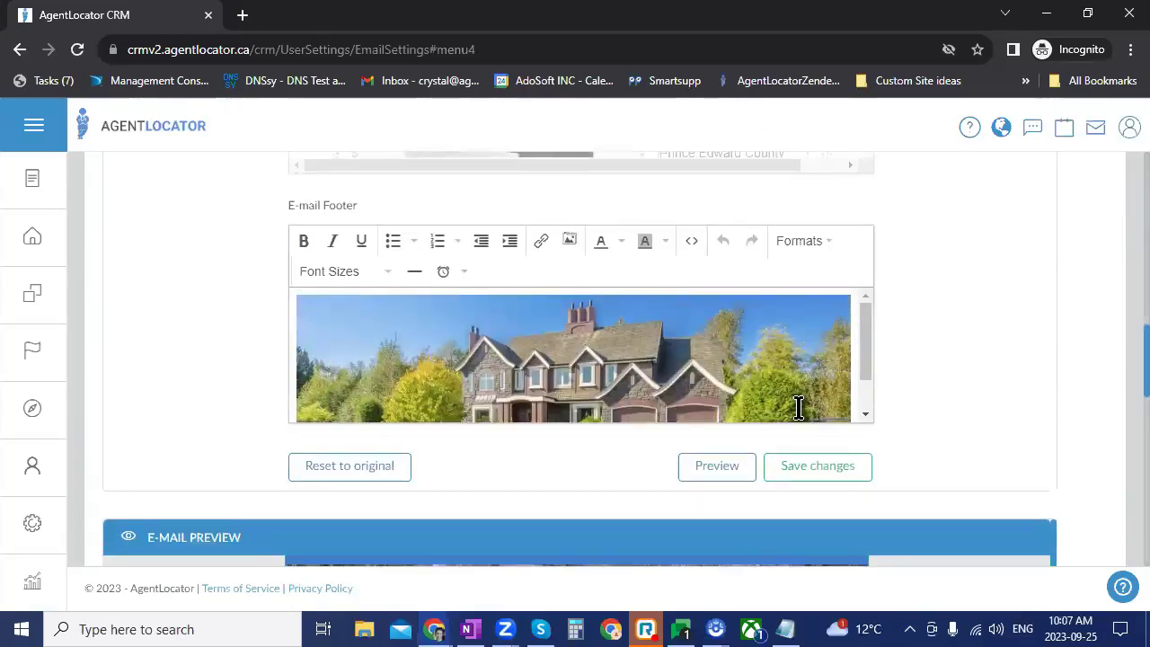
Step: Delete the footer's colour house photo, save the e-mail settings, and begin a footer image upload
click(798, 409)
key(Delete)
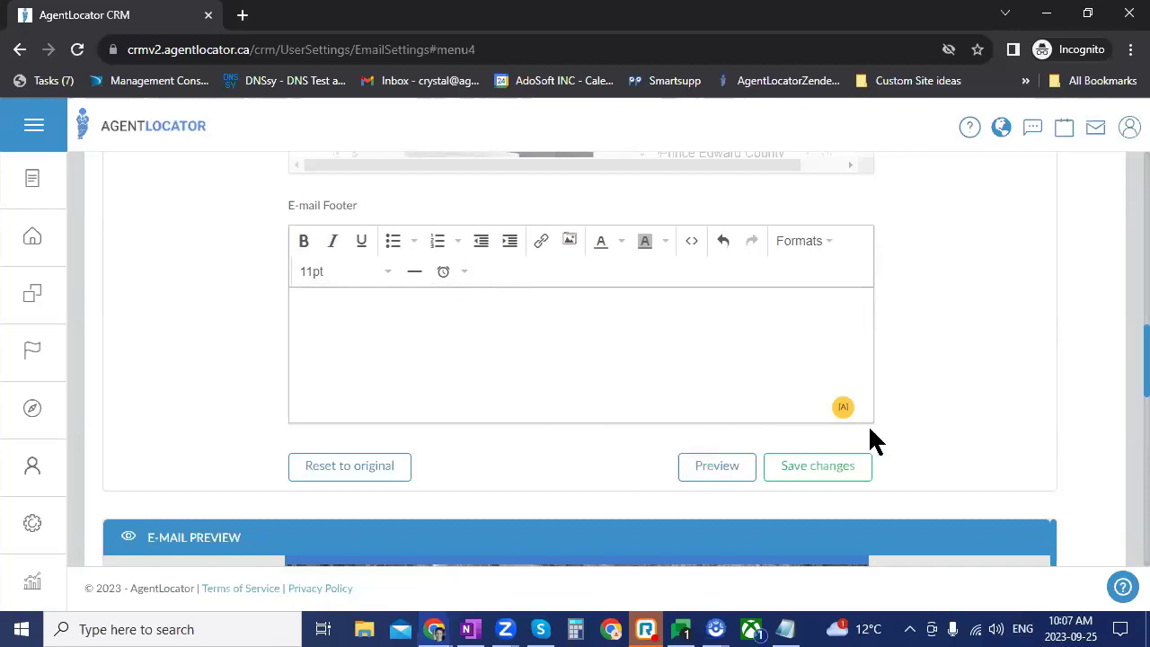
click(852, 473)
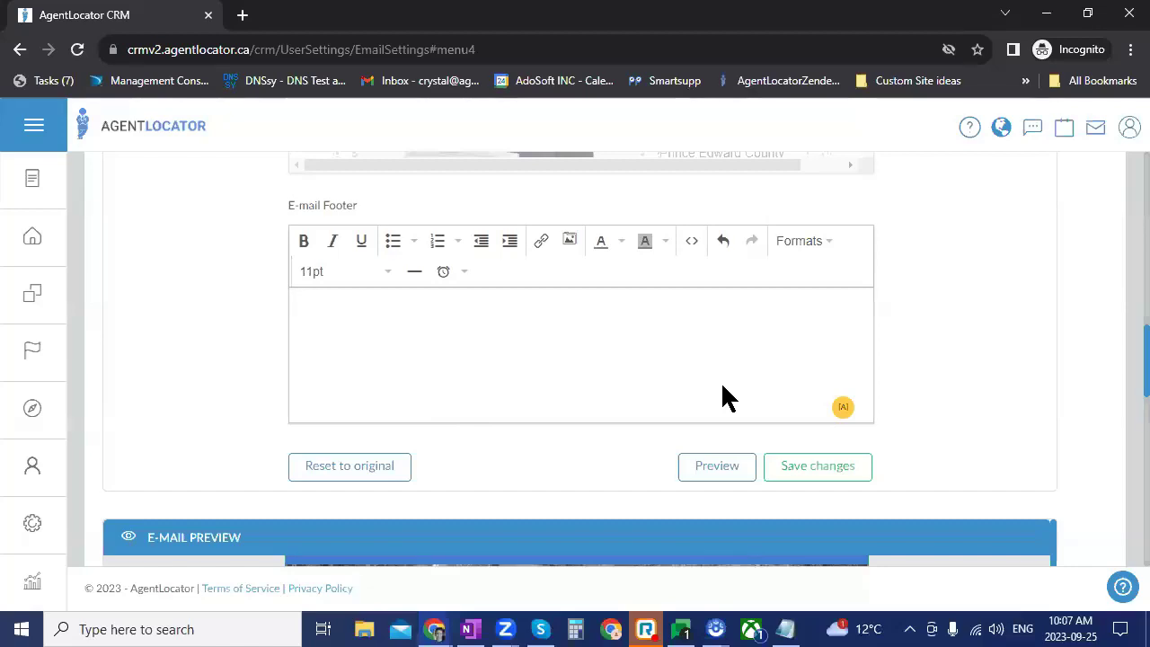
click(575, 241)
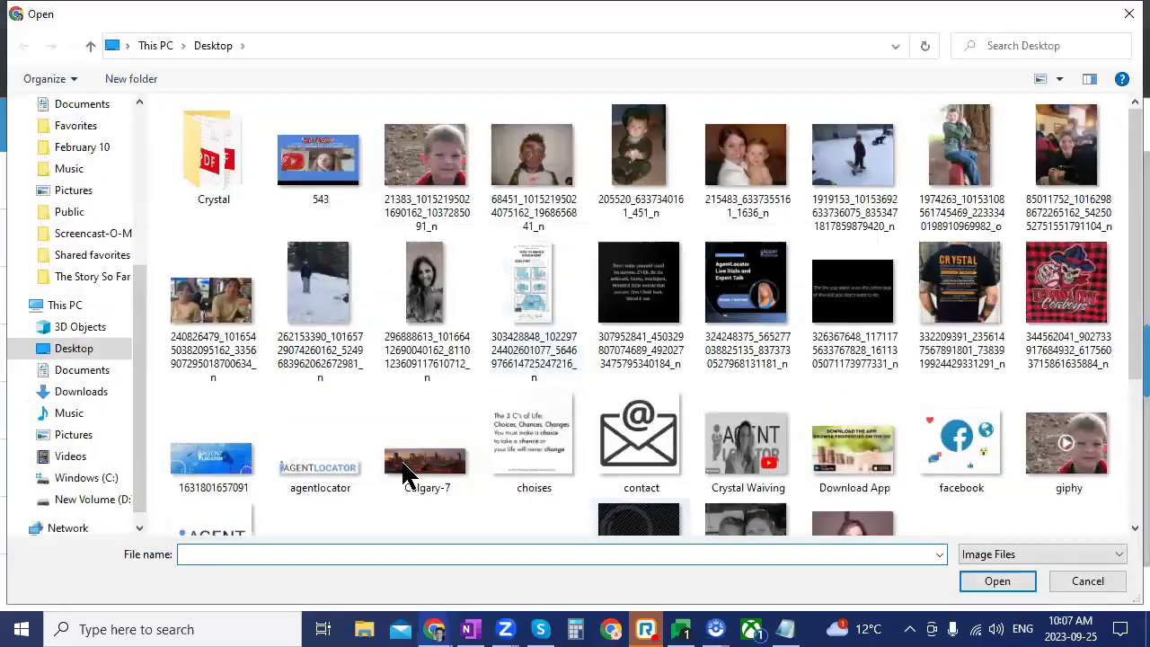
Step: Upload the Red_Slide_2 black and white house photo into the e-mail footer
scroll(403, 475, down, 2)
click(422, 454)
click(989, 580)
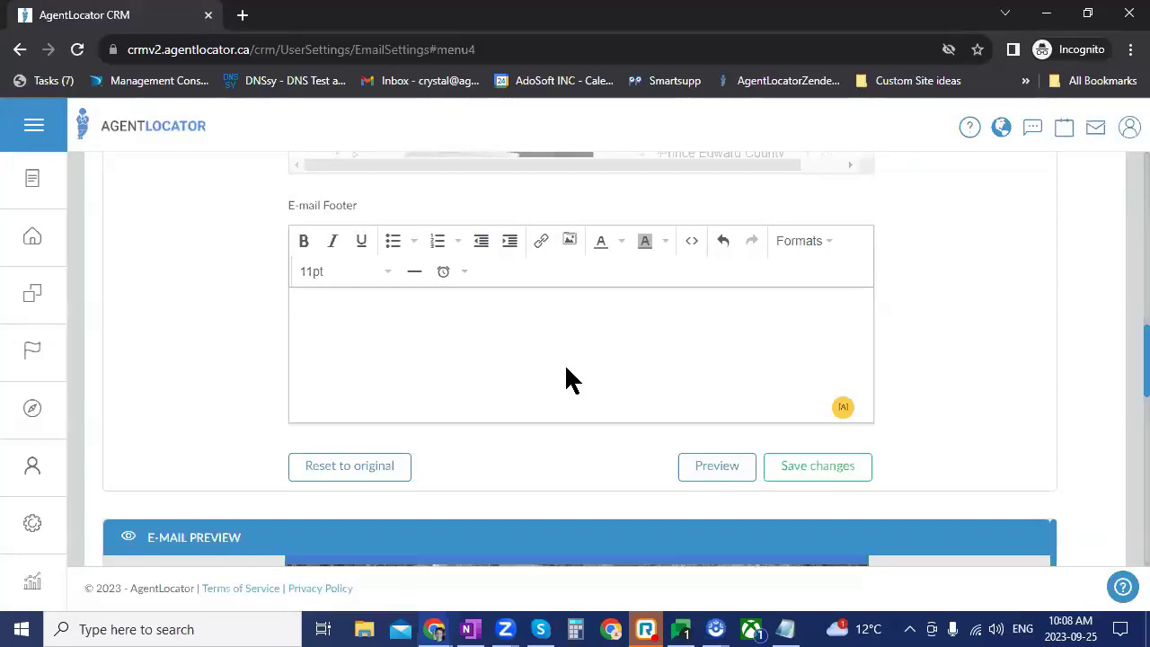
Step: Refresh the e-mail preview and scroll through it to check the footer photo
scroll(589, 349, up, 2)
scroll(616, 418, down, 3)
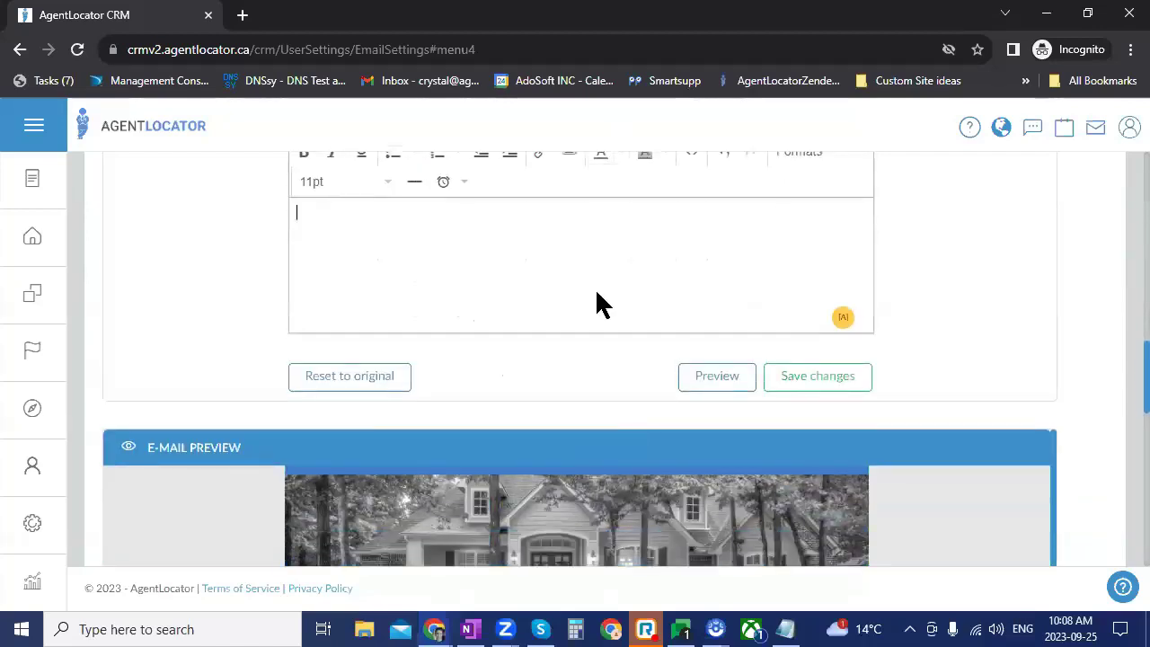
click(699, 377)
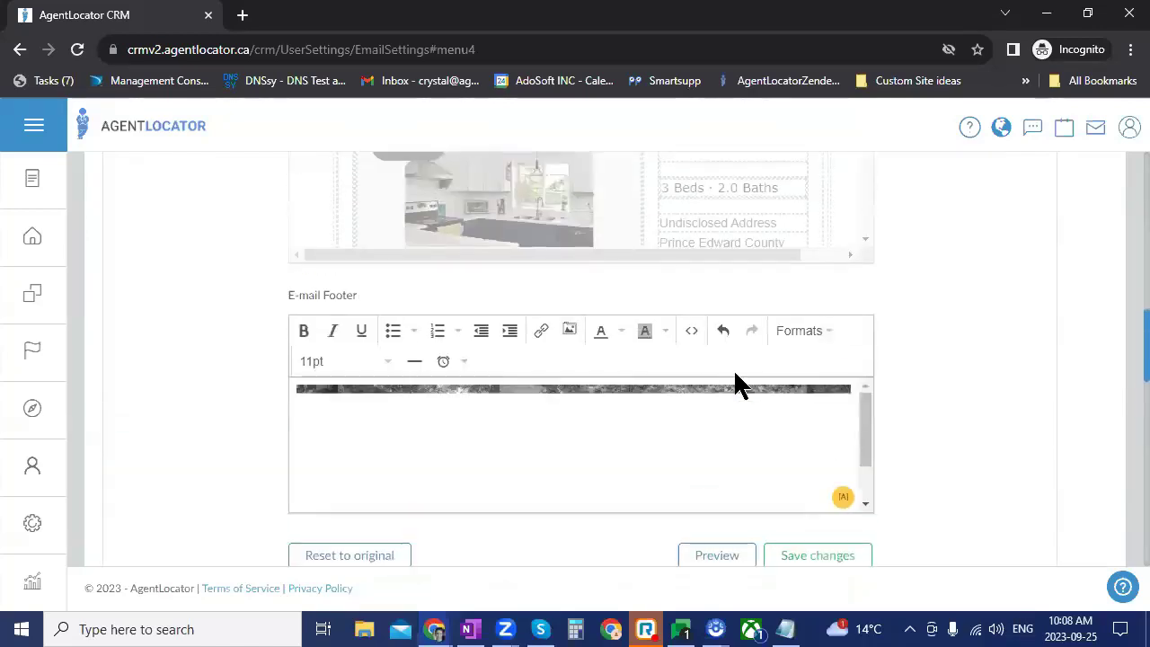
scroll(898, 400, down, 2)
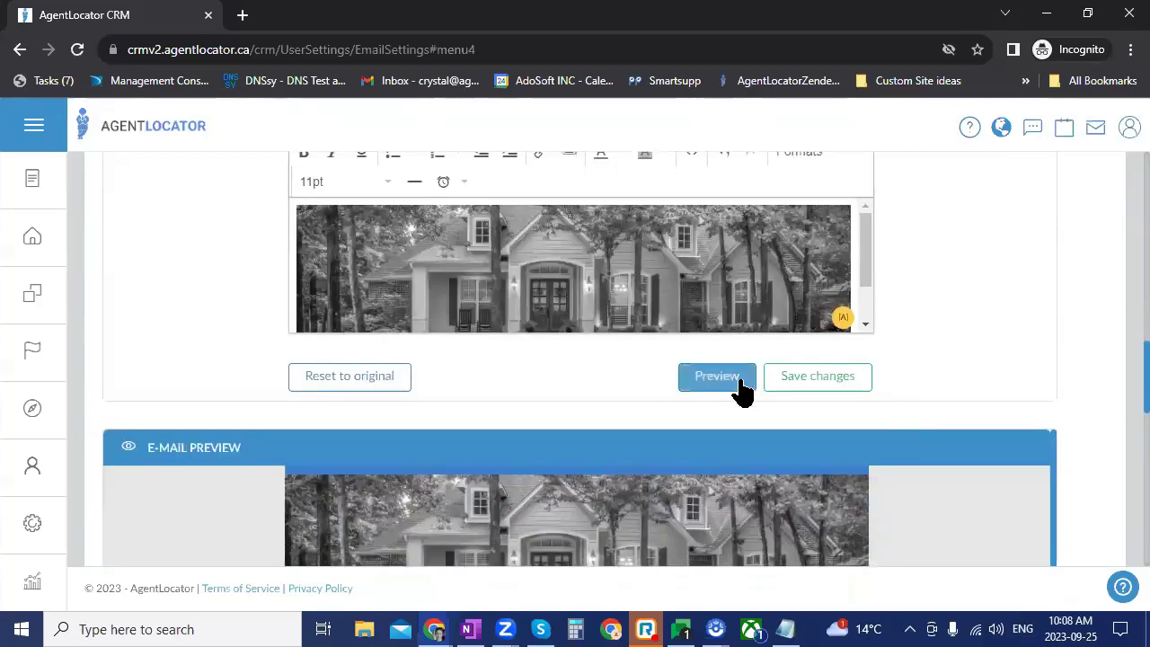
click(739, 381)
scroll(1126, 387, down, 4)
scroll(949, 346, down, 6)
scroll(949, 338, down, 15)
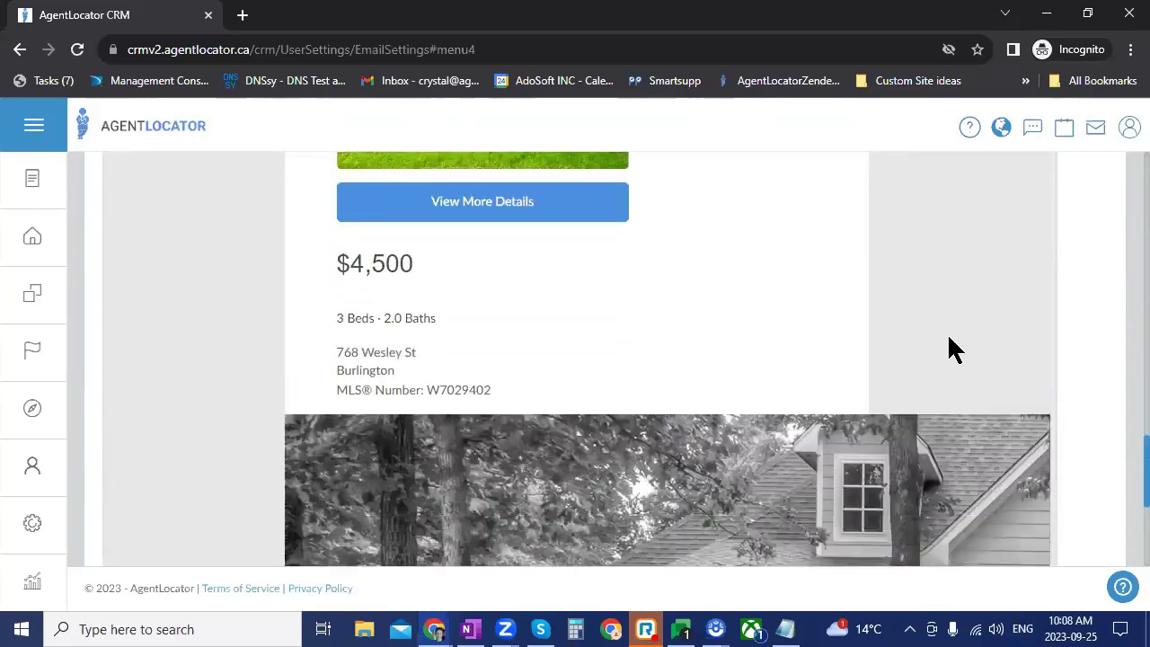
scroll(950, 338, down, 3)
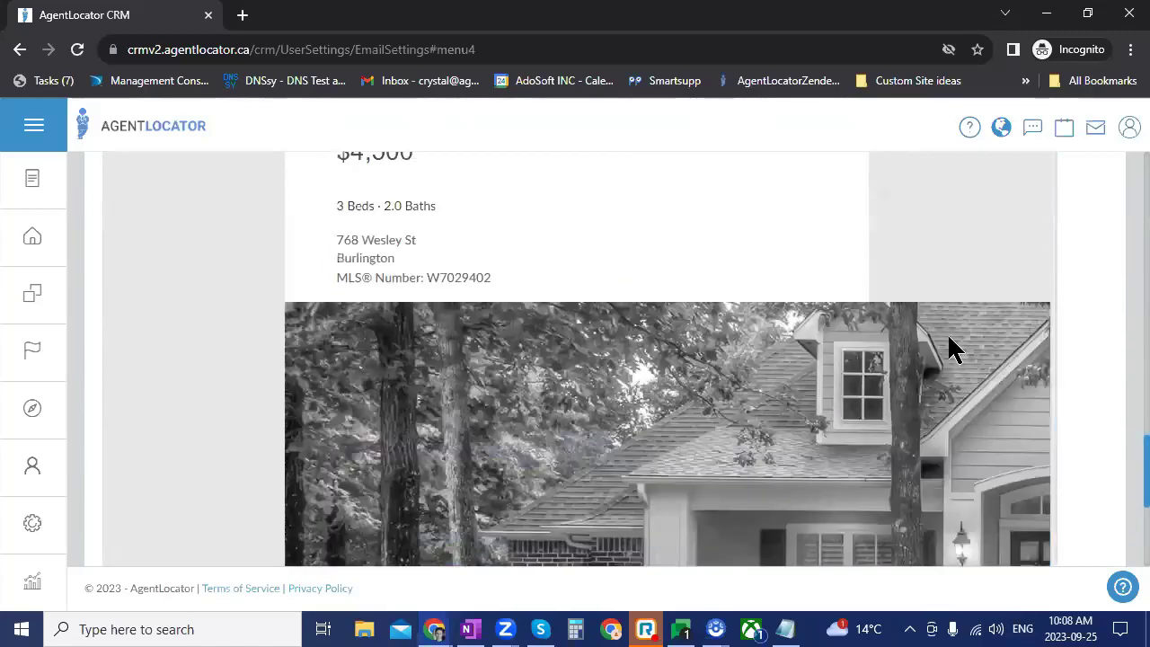
scroll(949, 338, down, 10)
scroll(950, 348, up, 20)
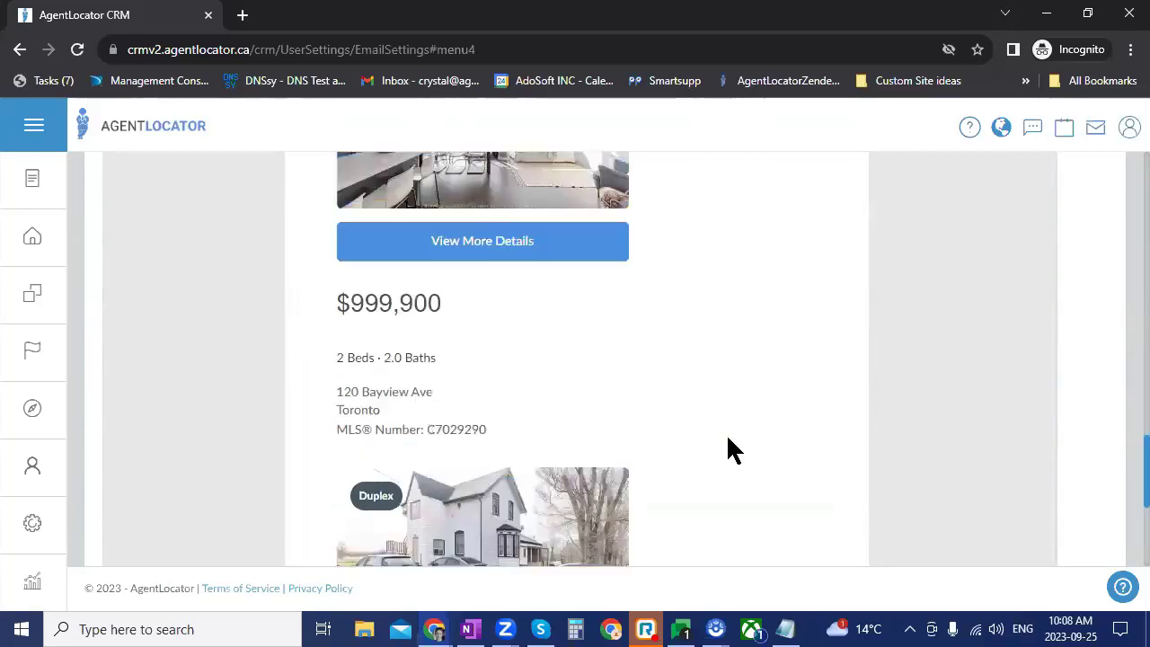
scroll(735, 503, up, 5)
scroll(772, 401, up, 5)
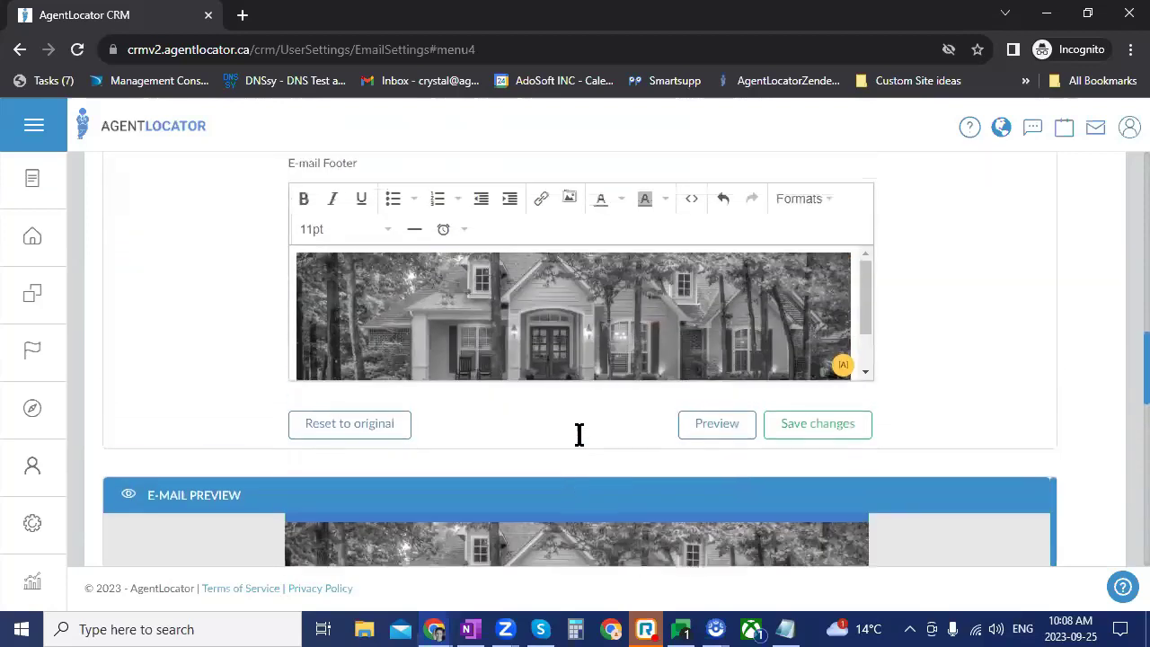
scroll(580, 434, up, 2)
Step: Resize the footer house photo to 650 x 140 with Constrain proportions unchecked
click(578, 431)
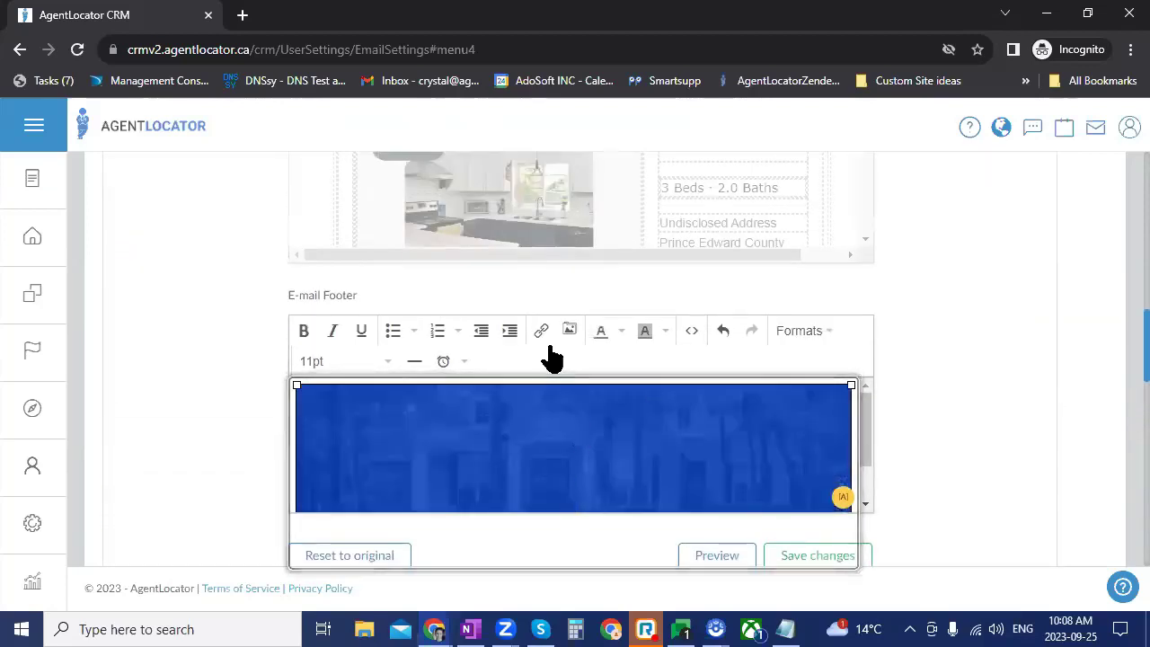
right_click(562, 465)
click(706, 525)
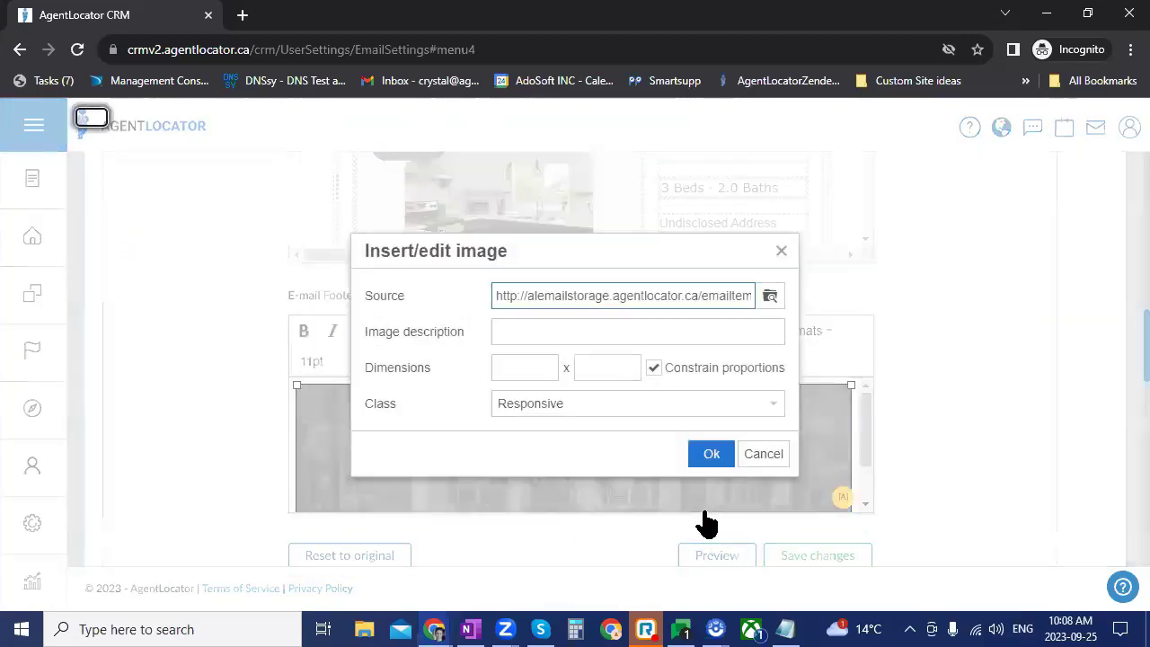
click(510, 360)
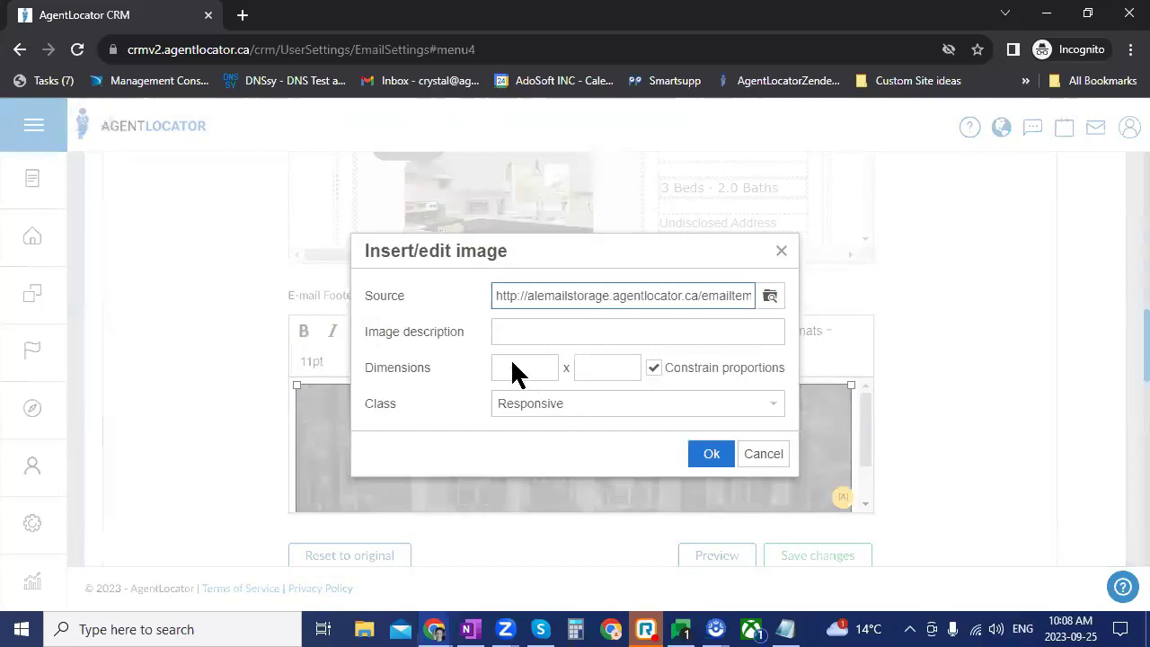
text(650)
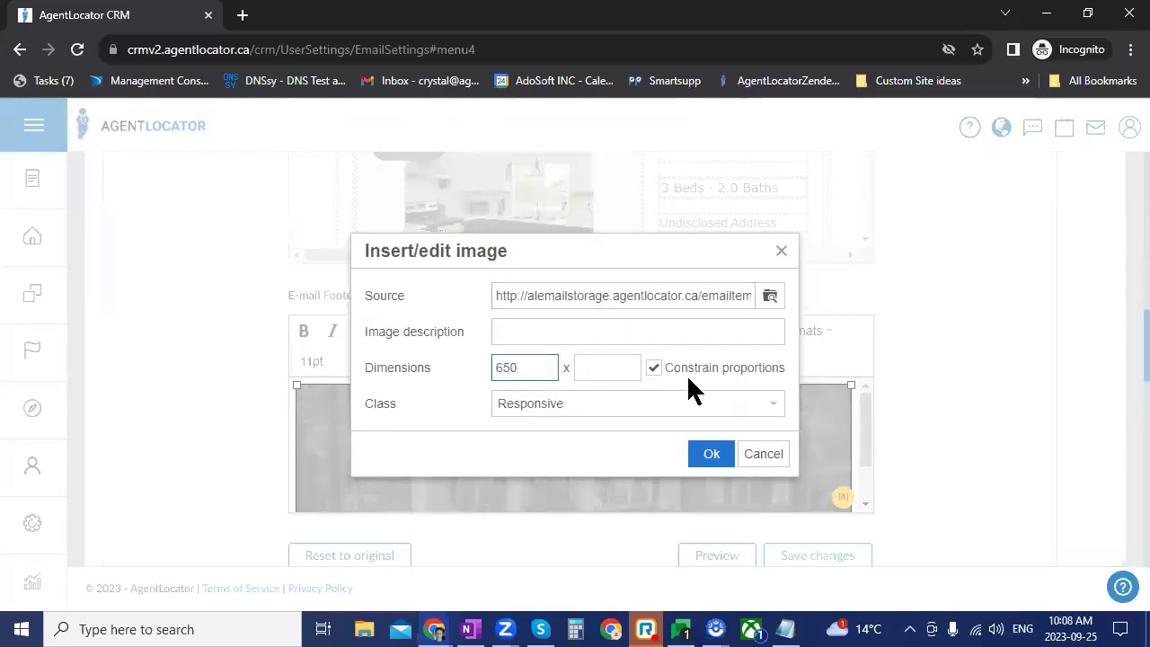
key(Tab)
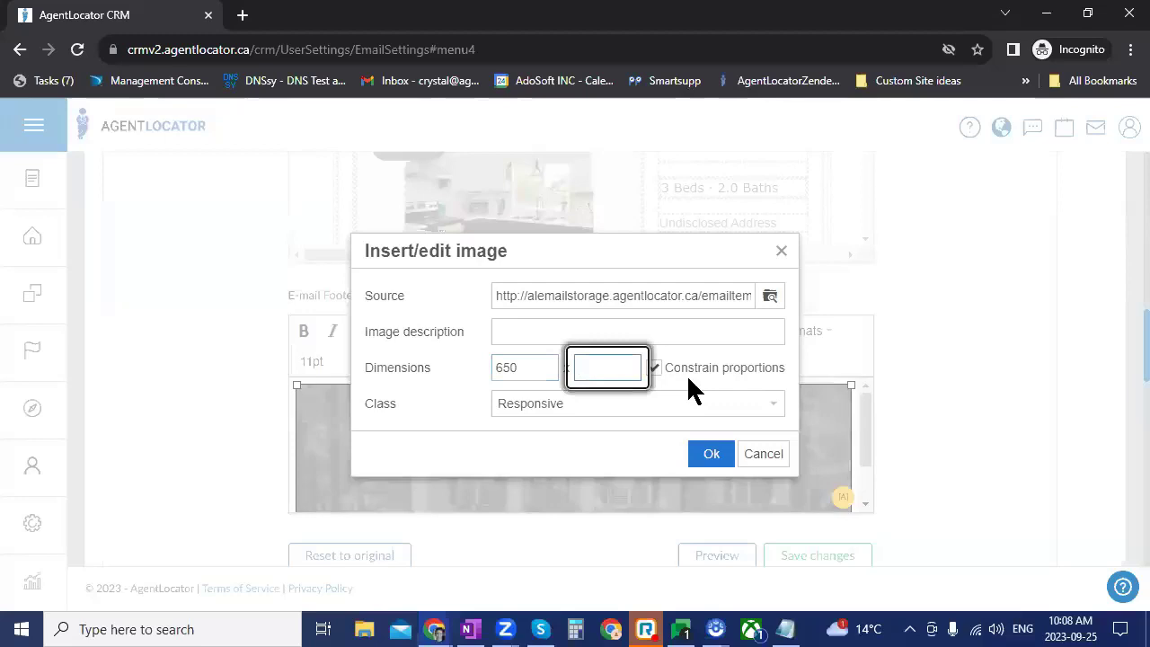
text(140)
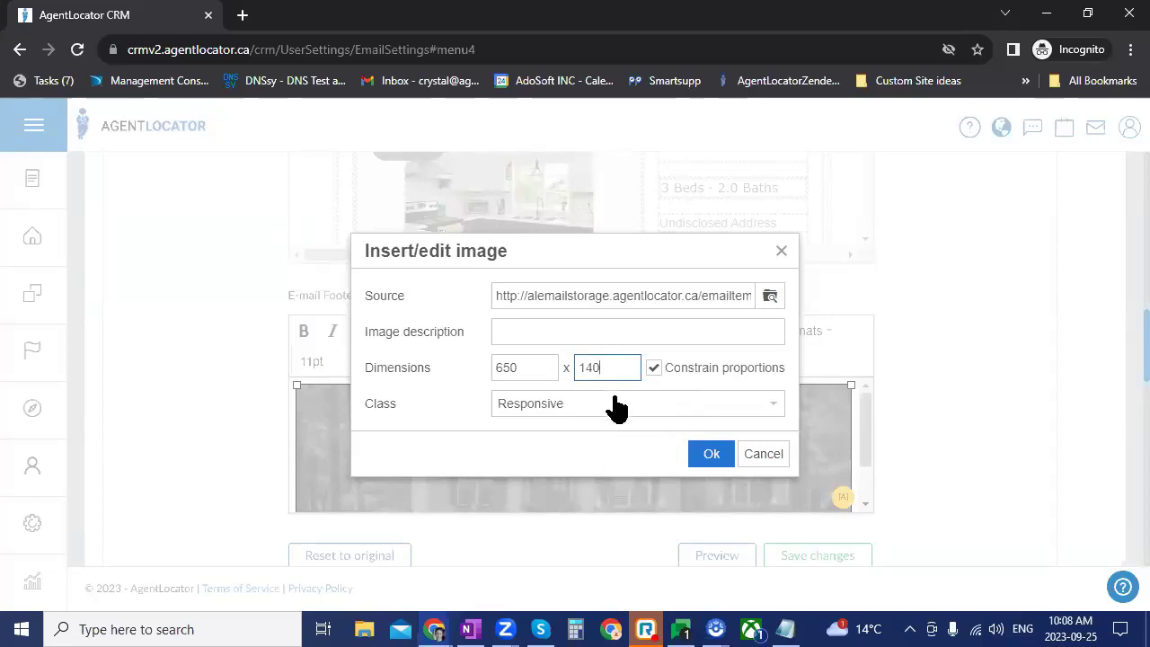
click(654, 368)
click(710, 453)
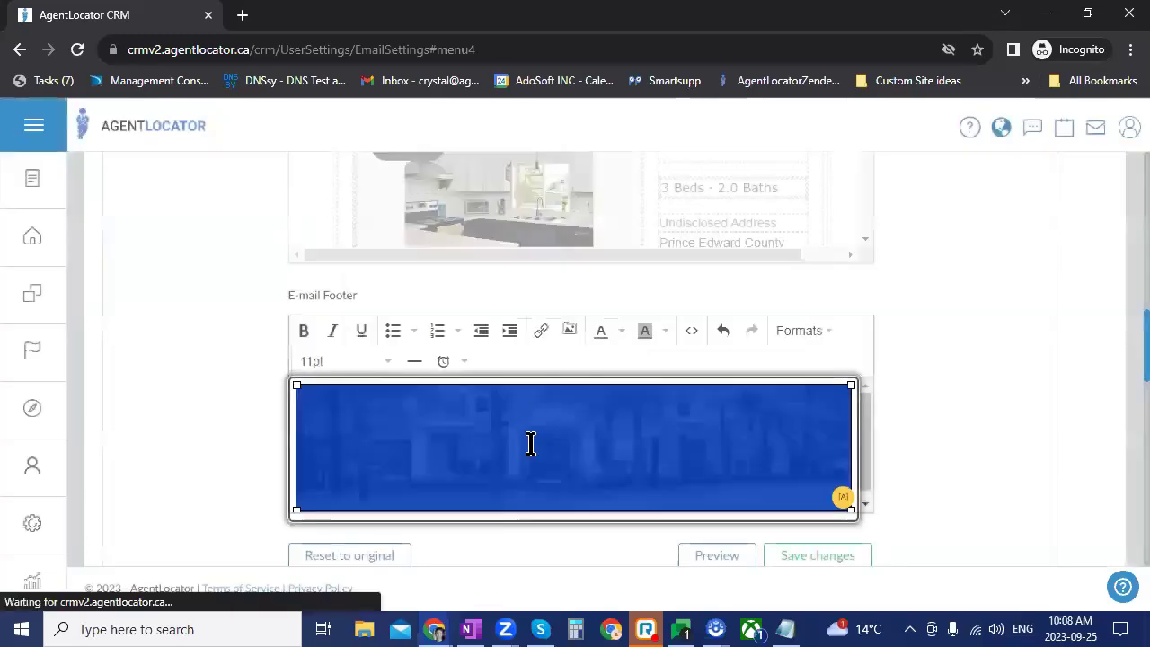
Step: Refresh the e-mail preview and scroll through it to review the resized footer
click(717, 556)
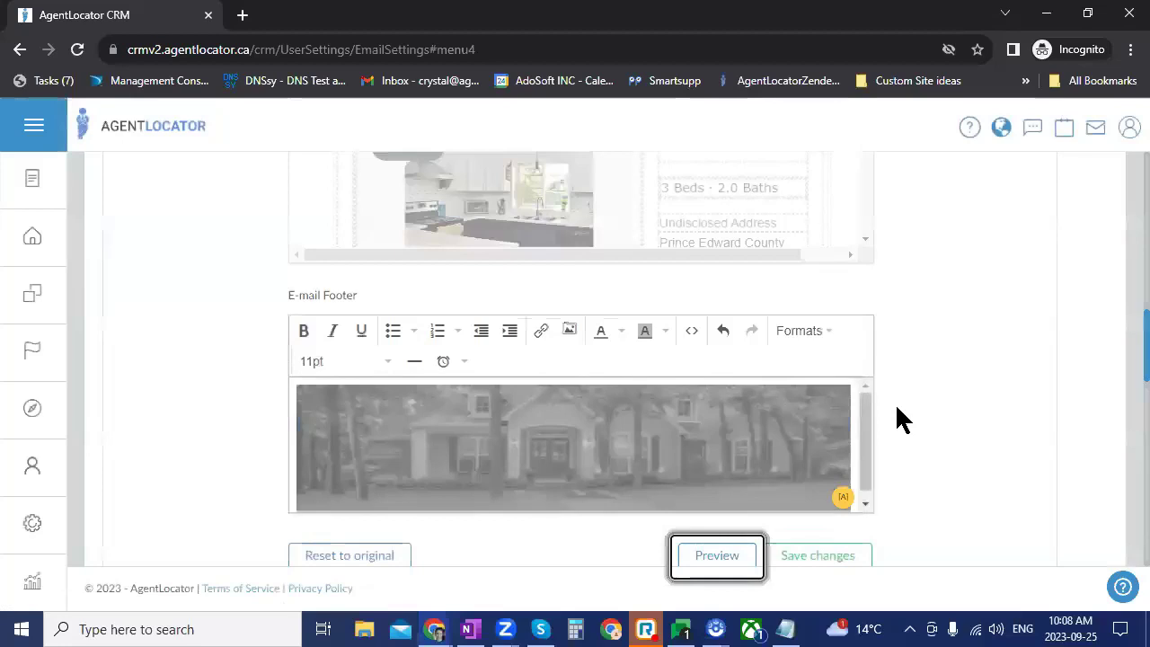
scroll(911, 395, down, 15)
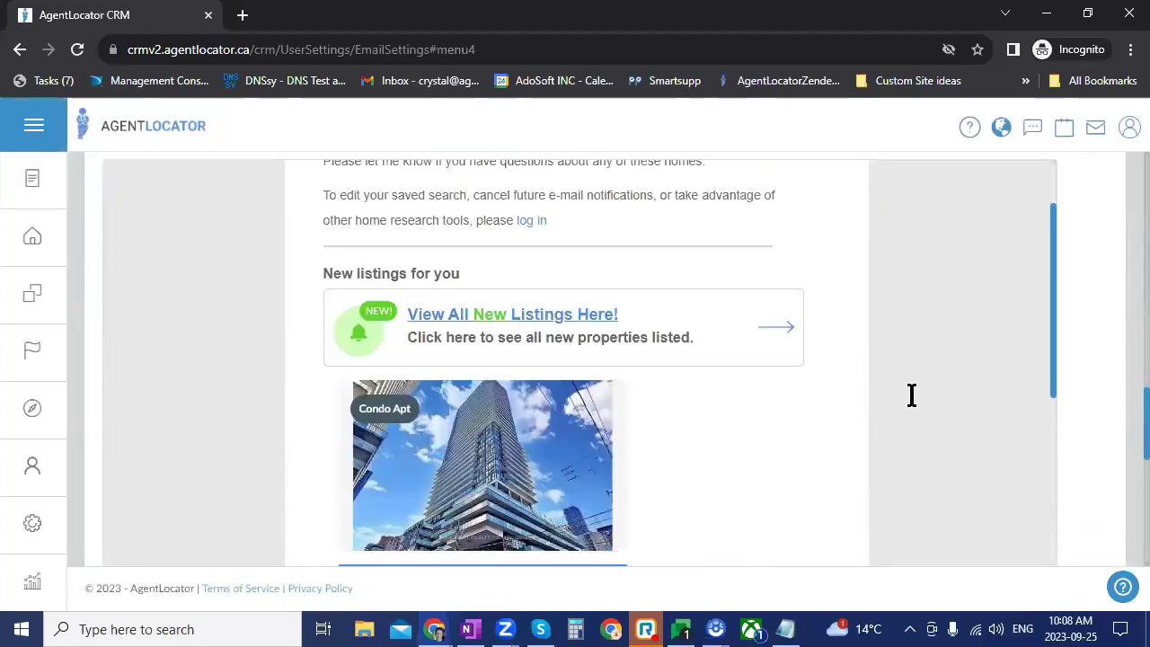
scroll(911, 395, down, 10)
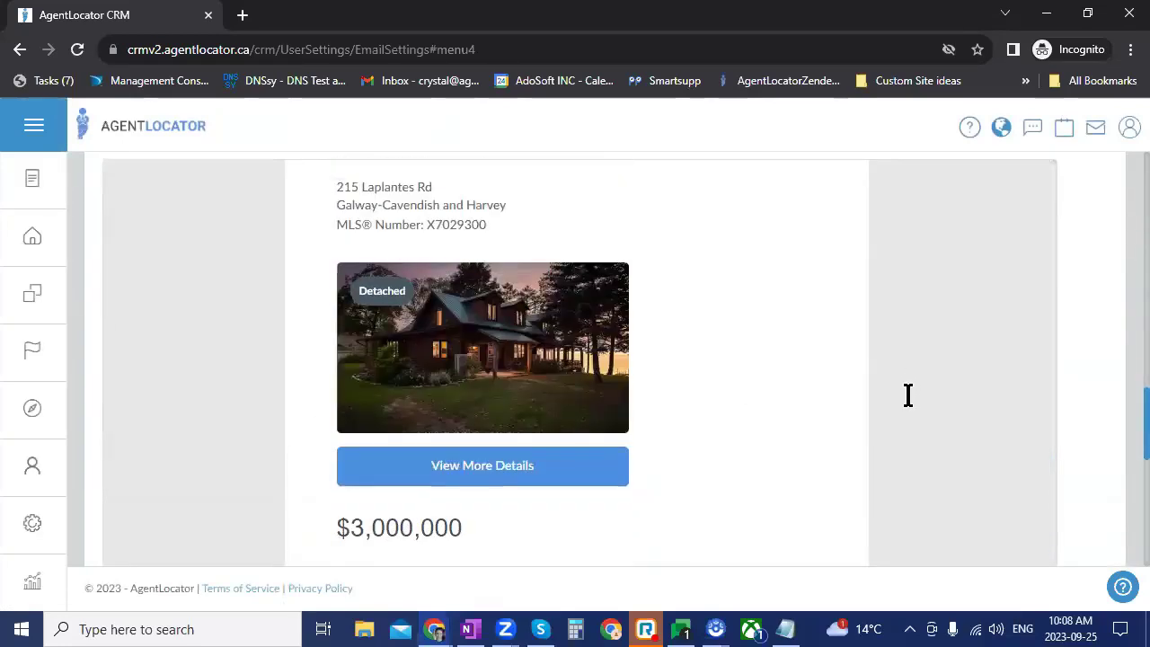
scroll(726, 325, down, 1)
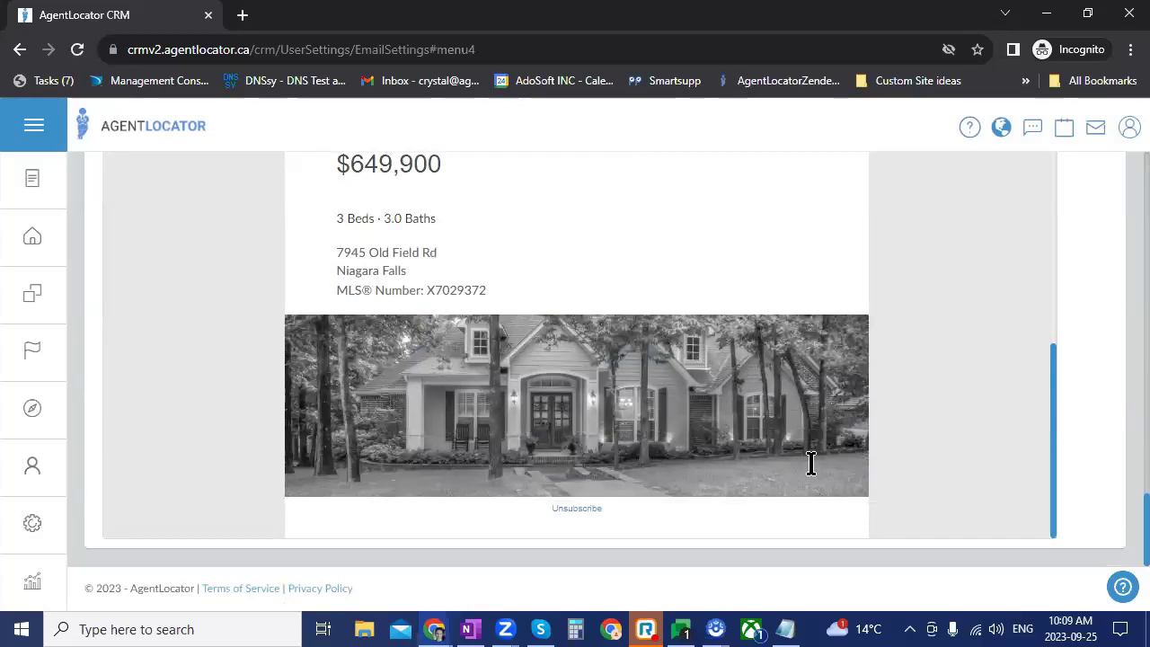
scroll(831, 438, up, 15)
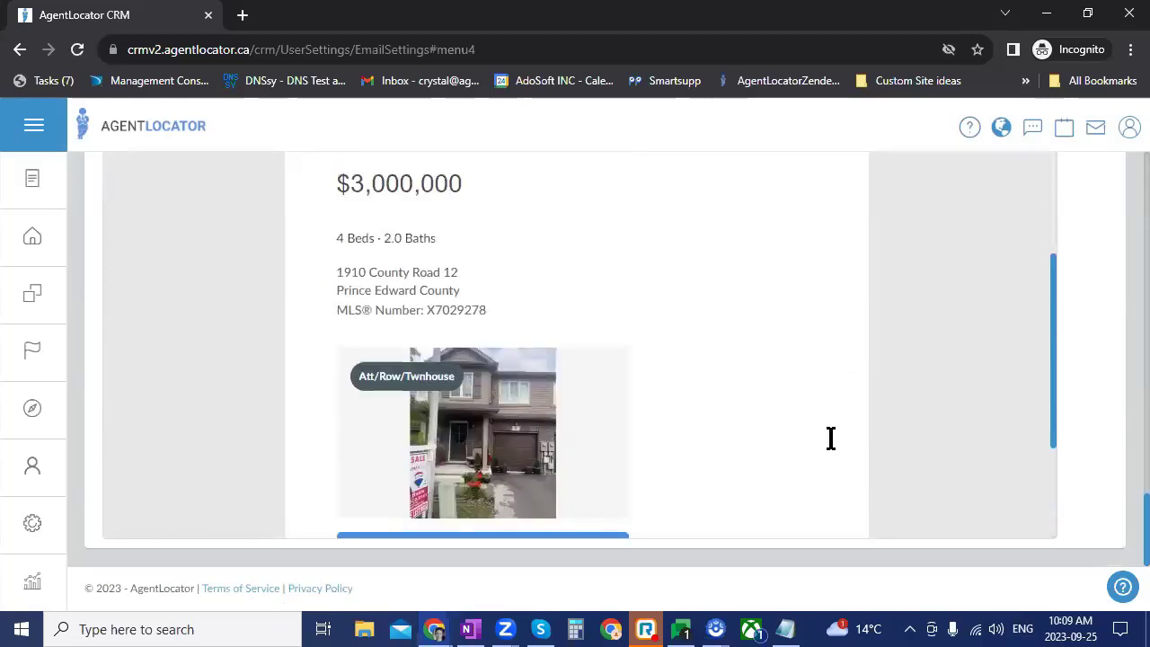
scroll(831, 439, up, 10)
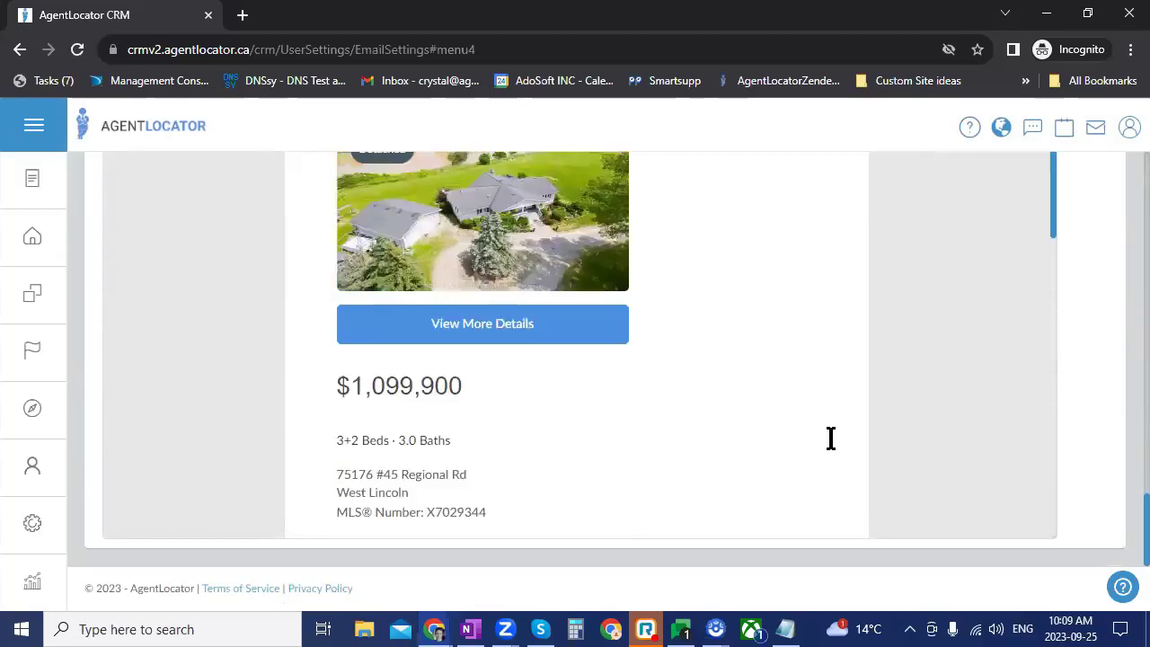
scroll(831, 439, up, 10)
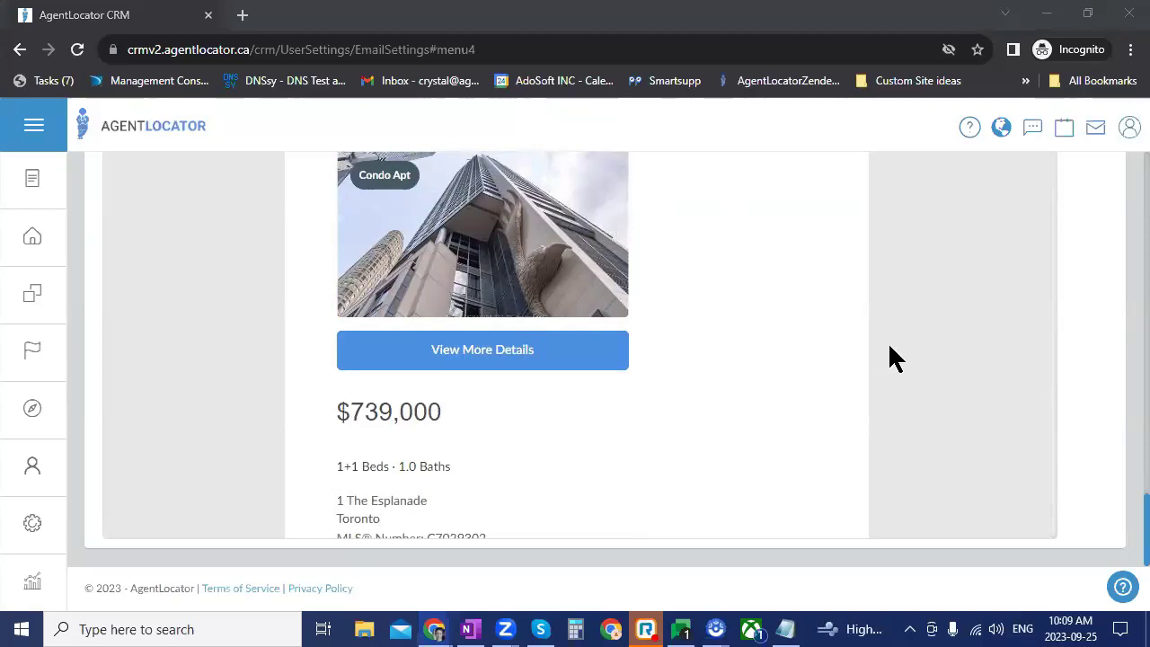
click(768, 322)
scroll(993, 378, up, 10)
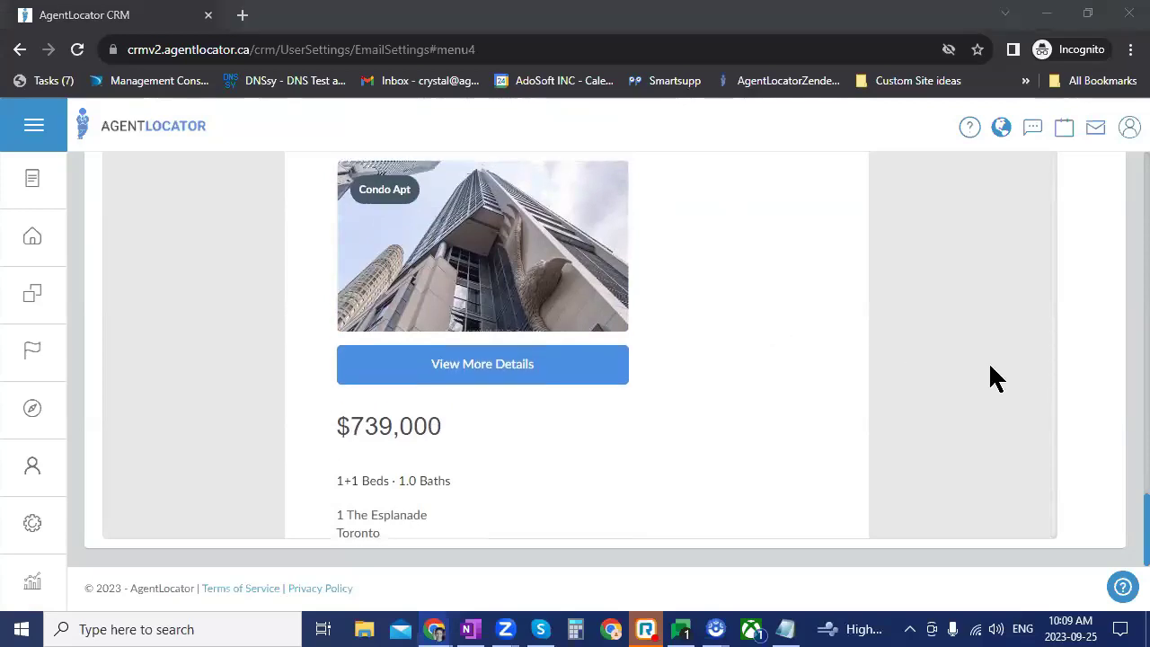
scroll(709, 422, up, 5)
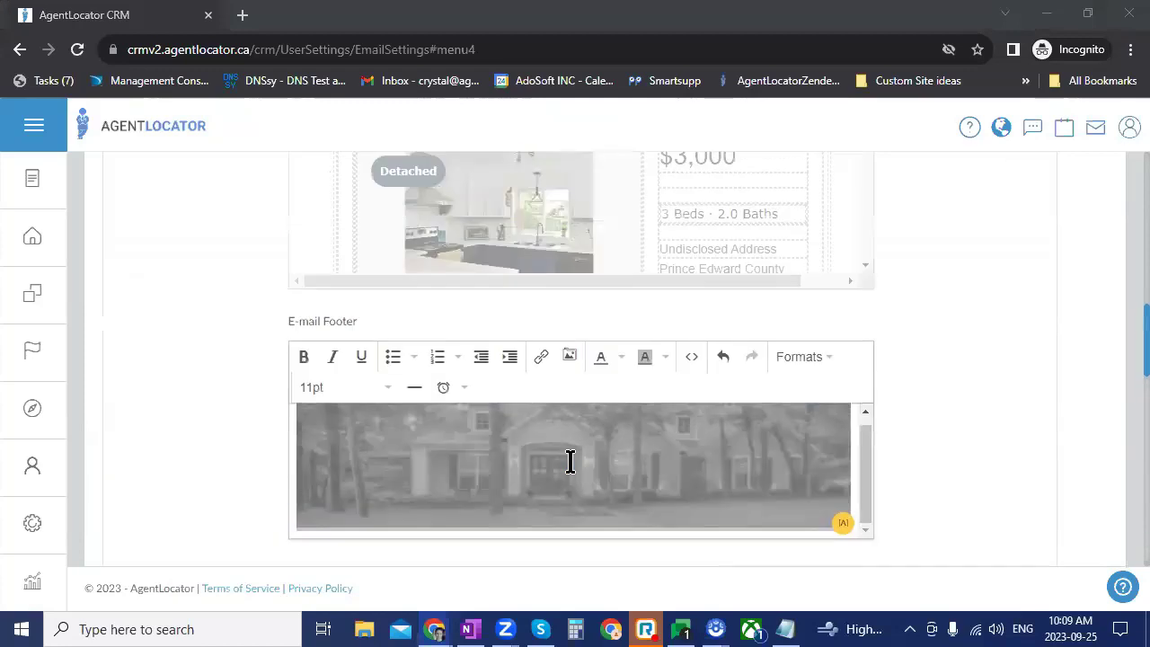
Step: Inspect the footer image's properties, leaving the Responsive class unchanged, and cancel
click(570, 461)
right_click(569, 461)
click(595, 440)
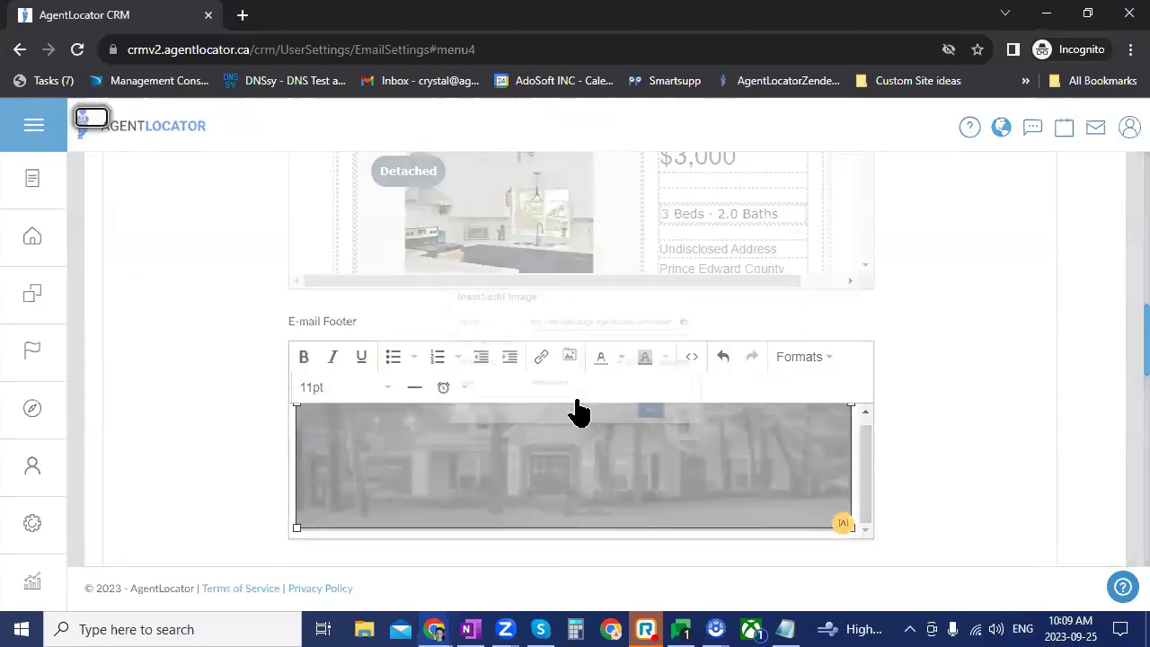
click(560, 409)
click(559, 410)
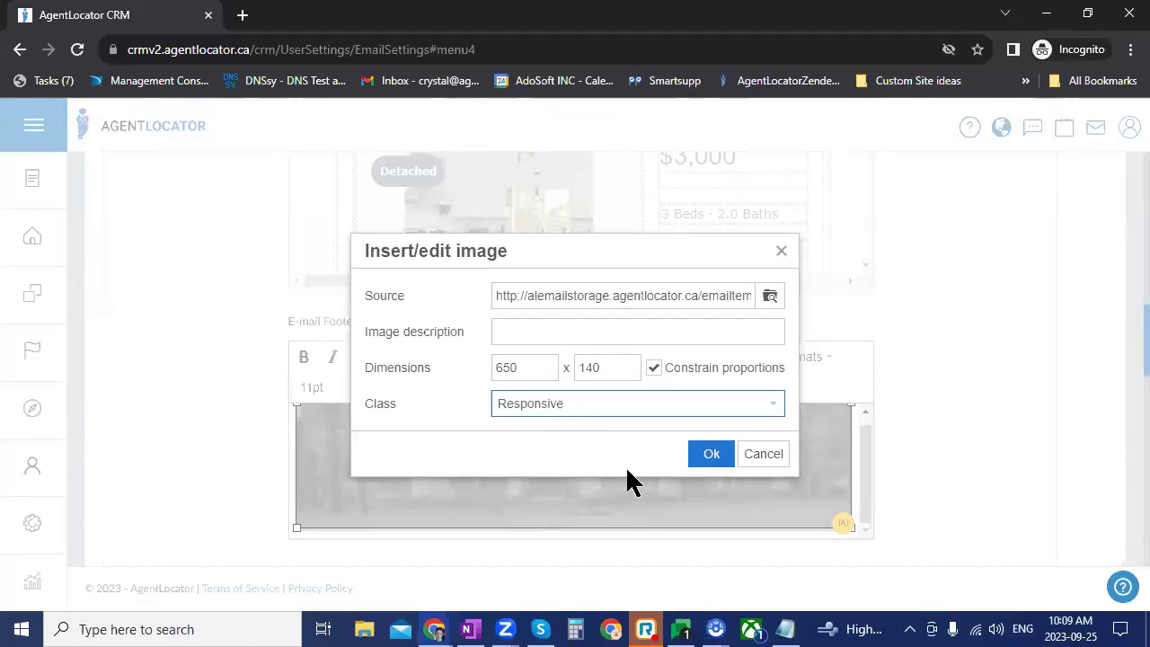
click(760, 460)
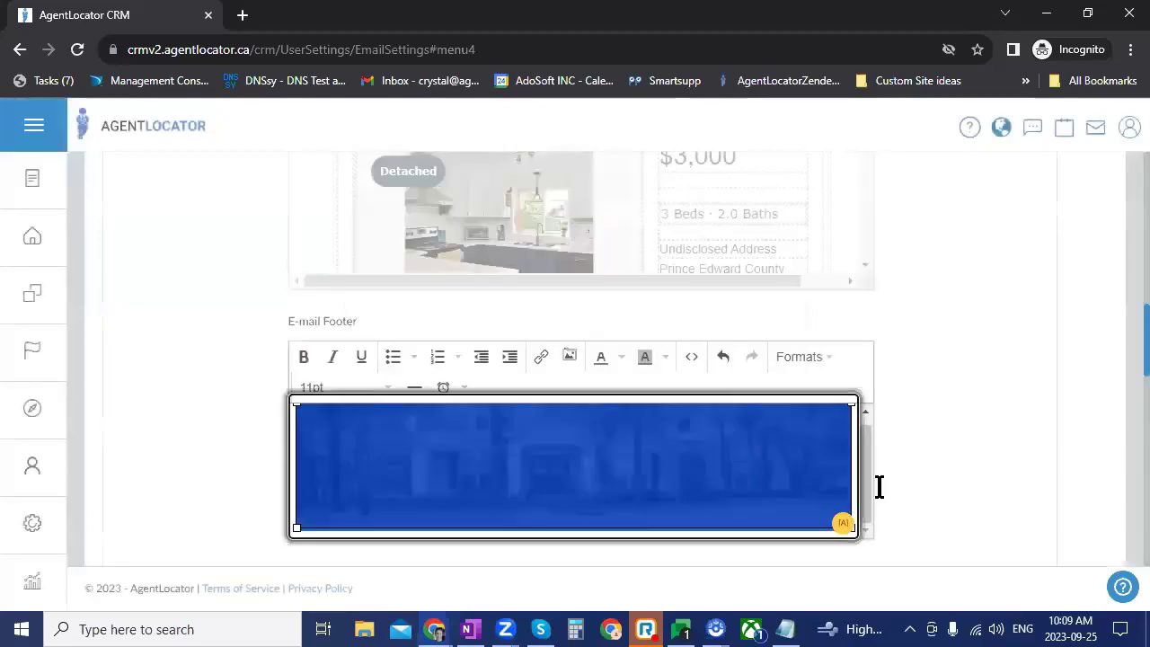
Step: Save the changes to the Active listings e-mail template
scroll(878, 484, up, 5)
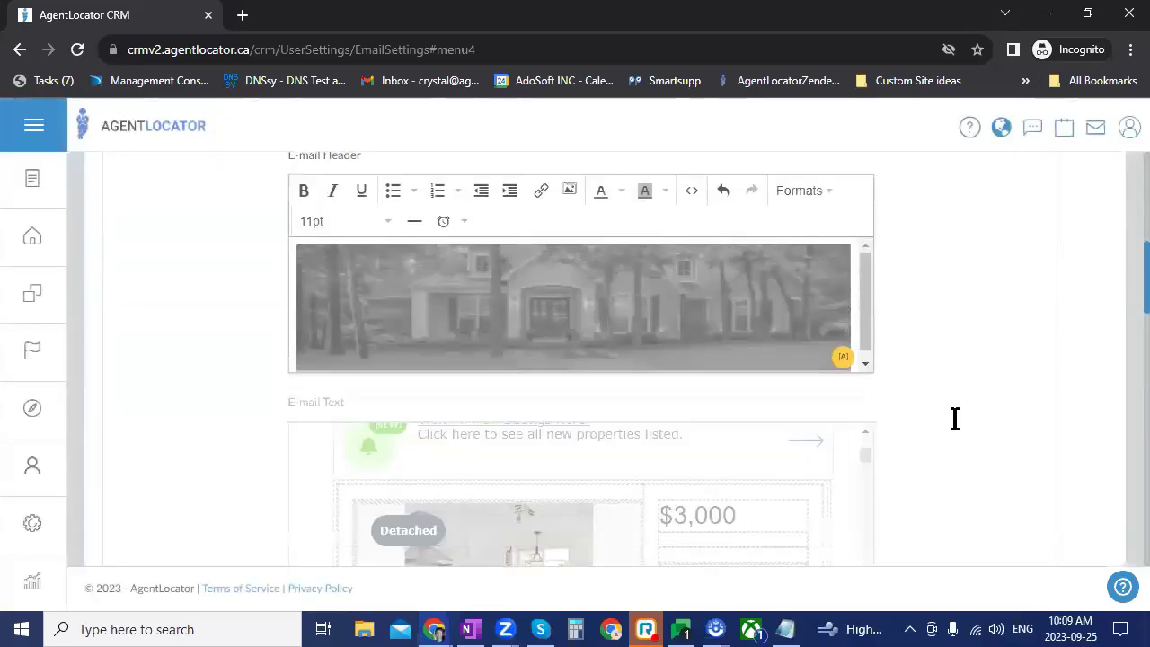
scroll(957, 423, up, 4)
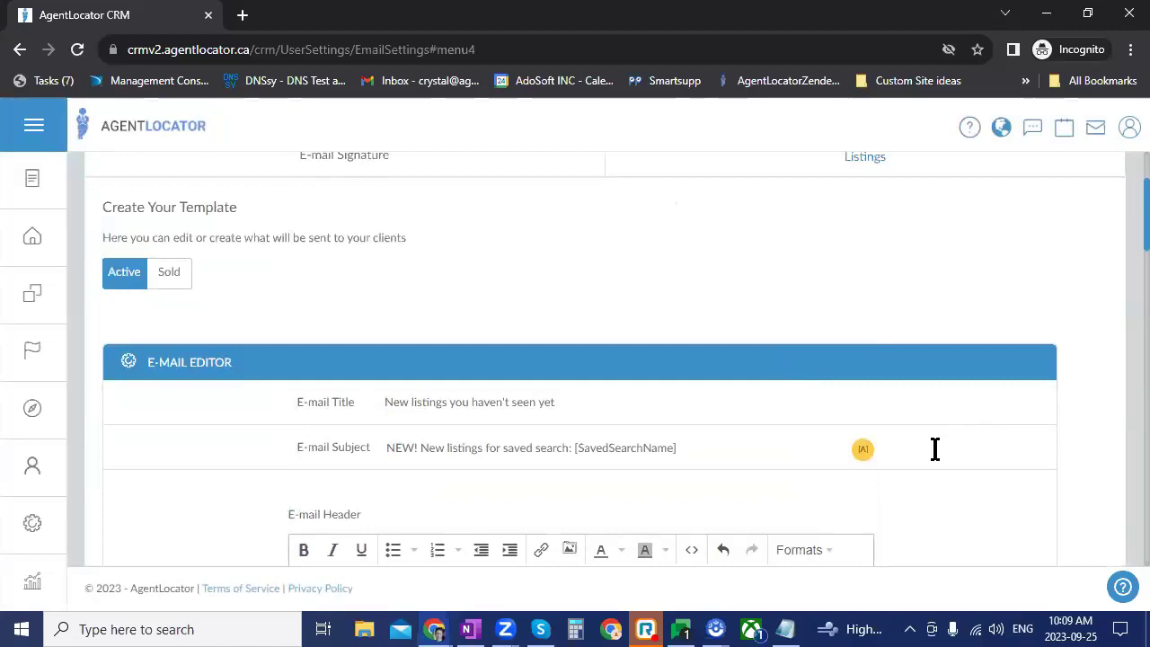
scroll(935, 449, down, 15)
click(818, 222)
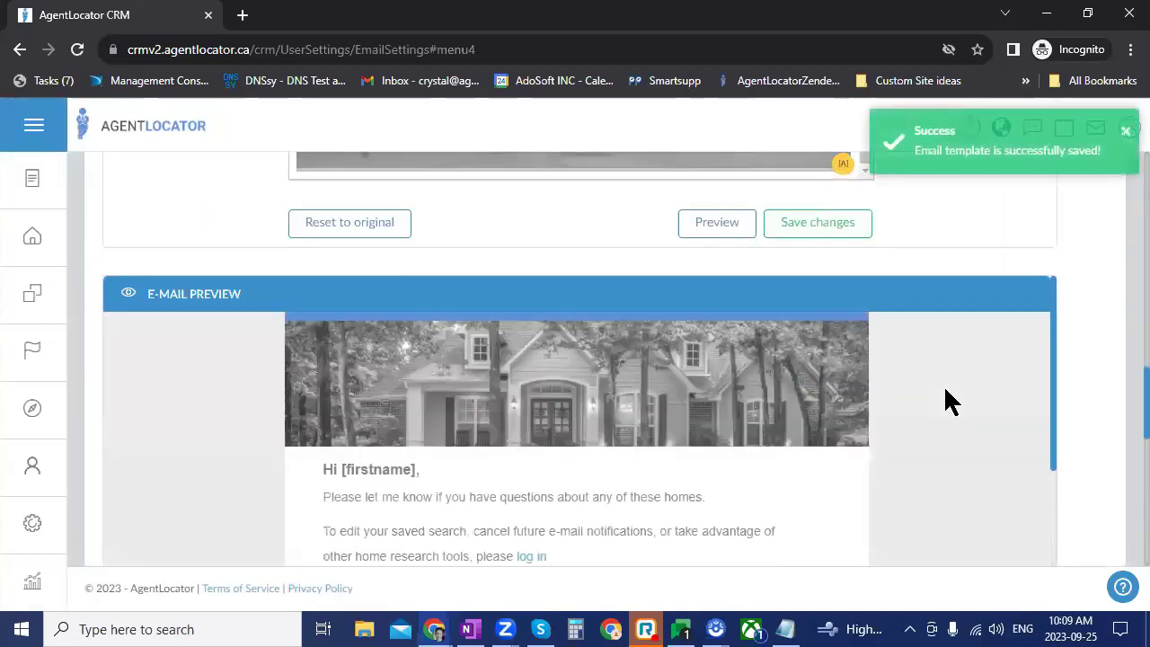
scroll(959, 450, up, 8)
scroll(960, 460, up, 5)
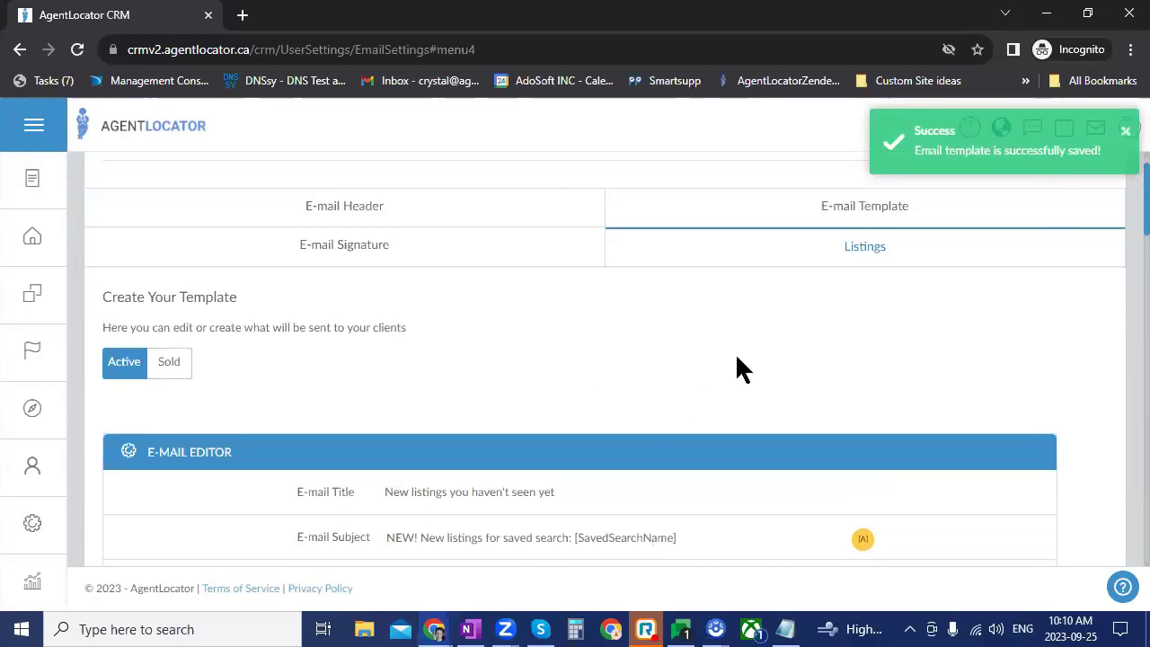
Step: Switch the listings e-mail template to its Sold version
click(170, 363)
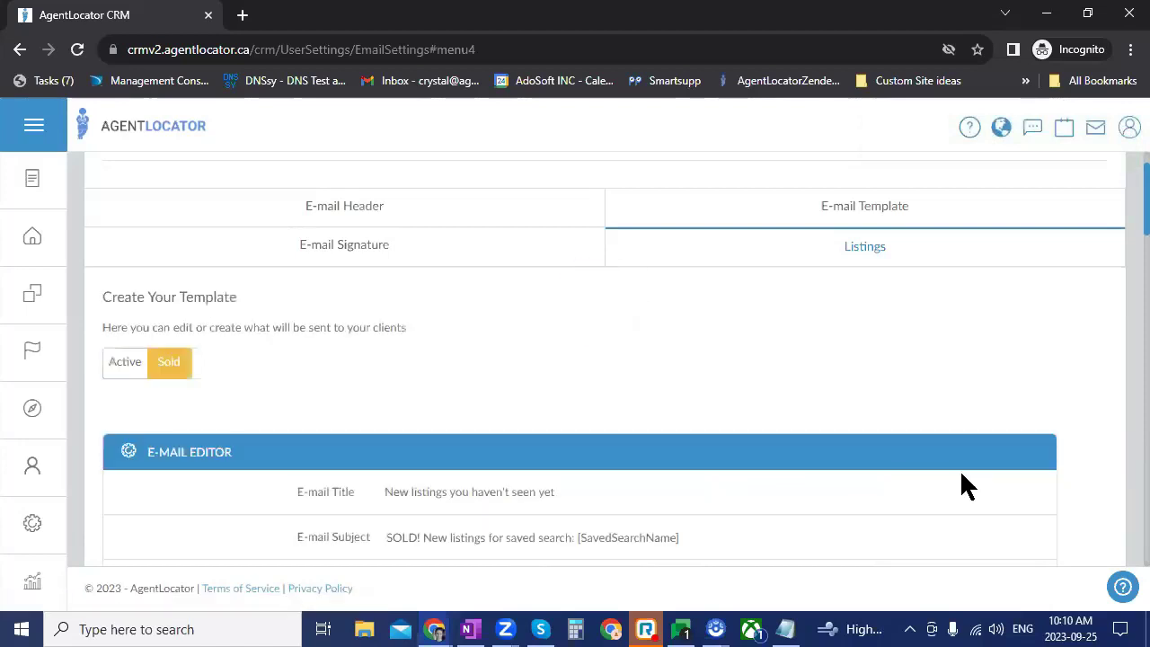
scroll(959, 485, down, 4)
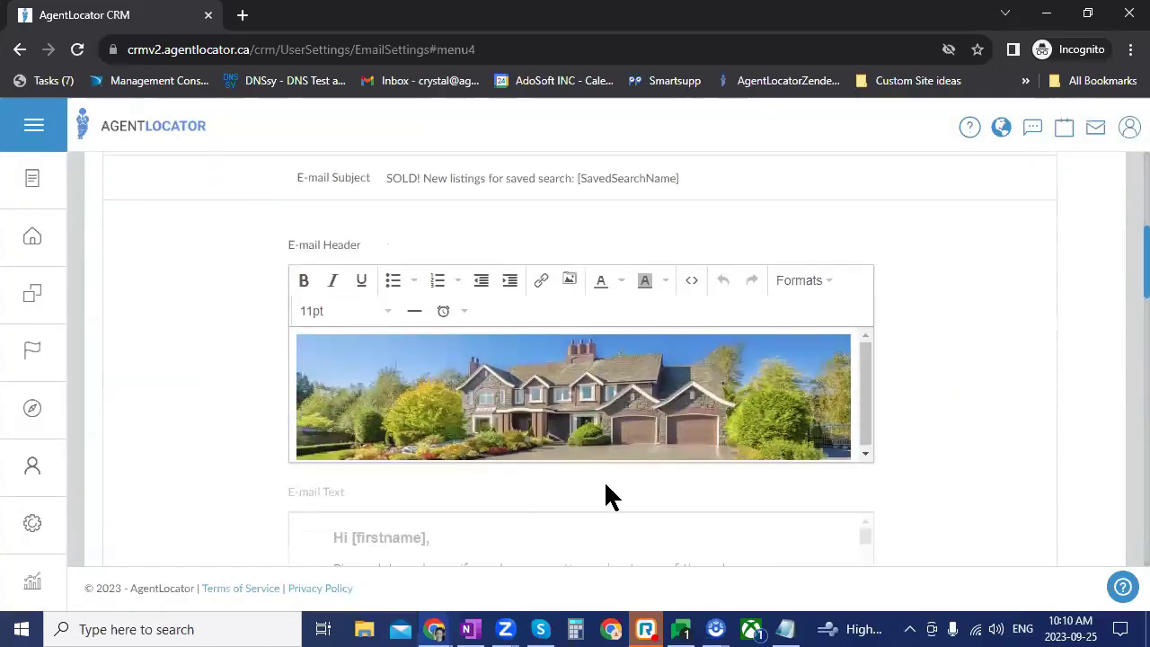
scroll(797, 425, down, 1)
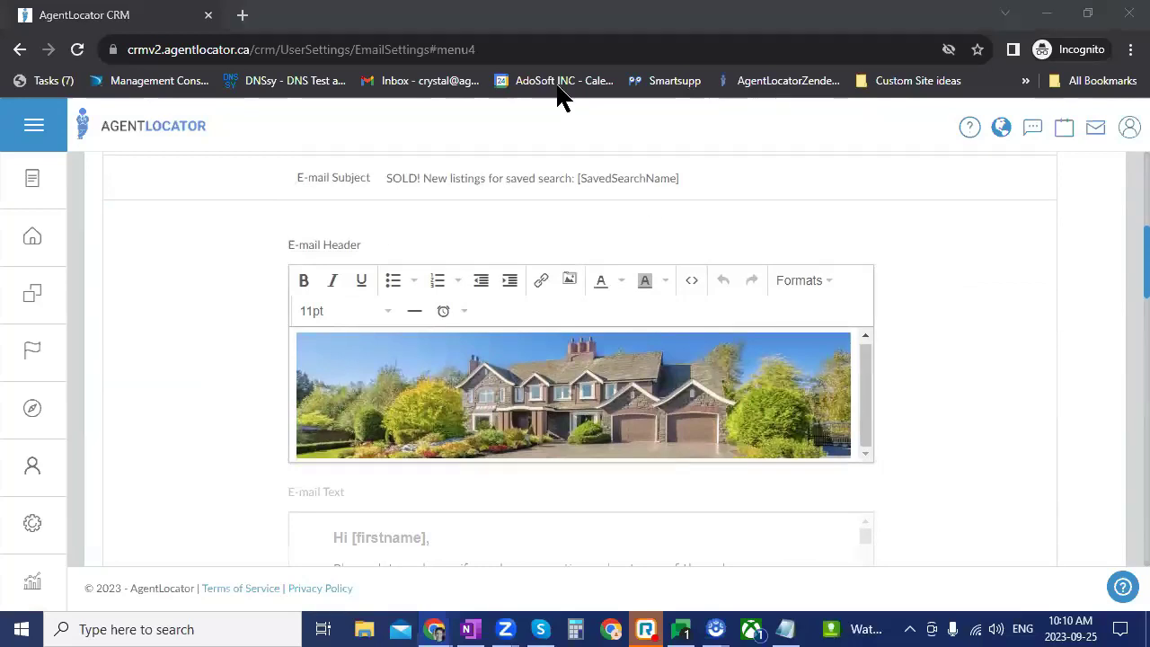
click(921, 401)
Step: Review the Sold header, text, footer and e-mail preview, then return to the top
scroll(917, 431, down, 3)
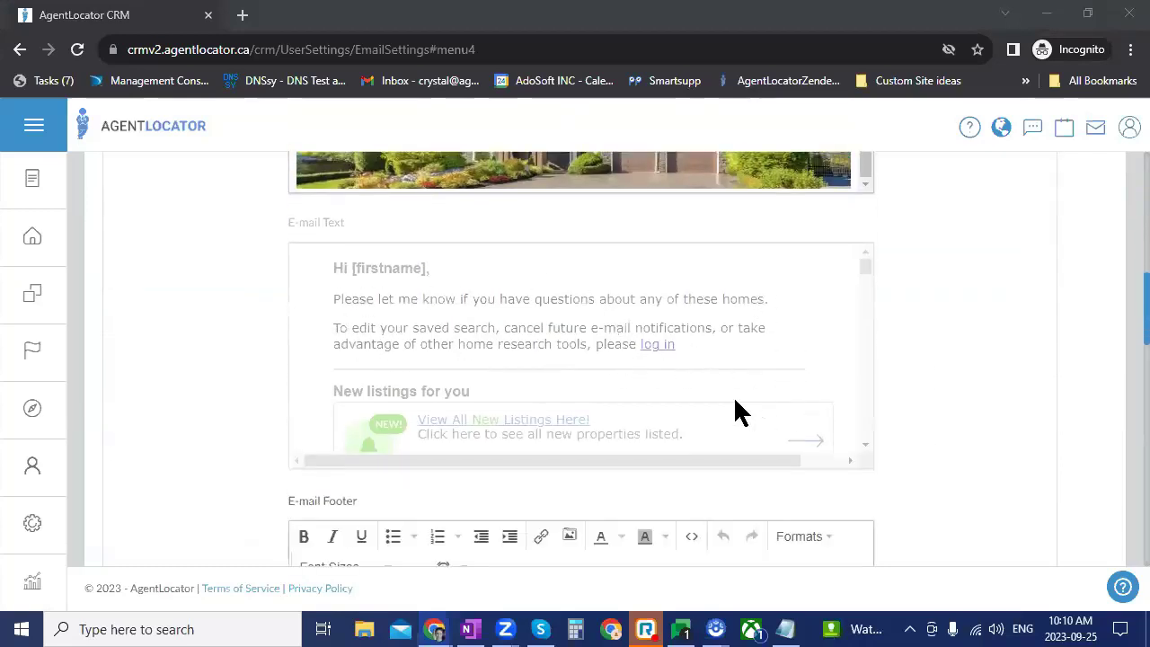
scroll(703, 403, down, 2)
scroll(685, 428, down, 2)
scroll(931, 386, down, 6)
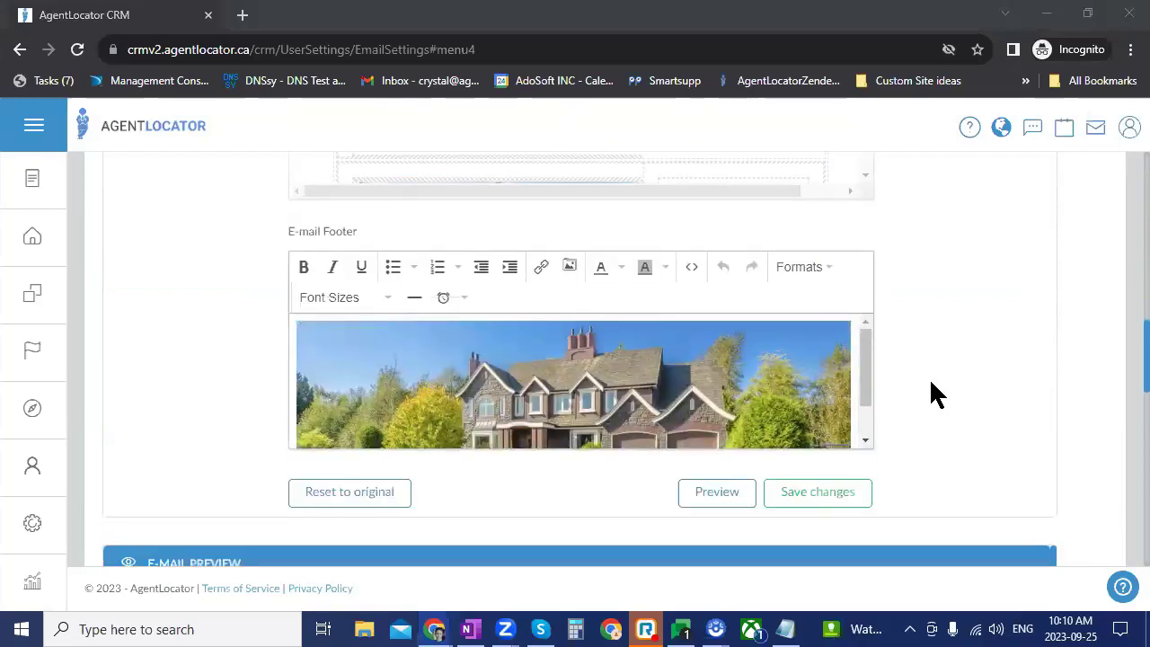
scroll(929, 378, down, 3)
scroll(929, 377, up, 2)
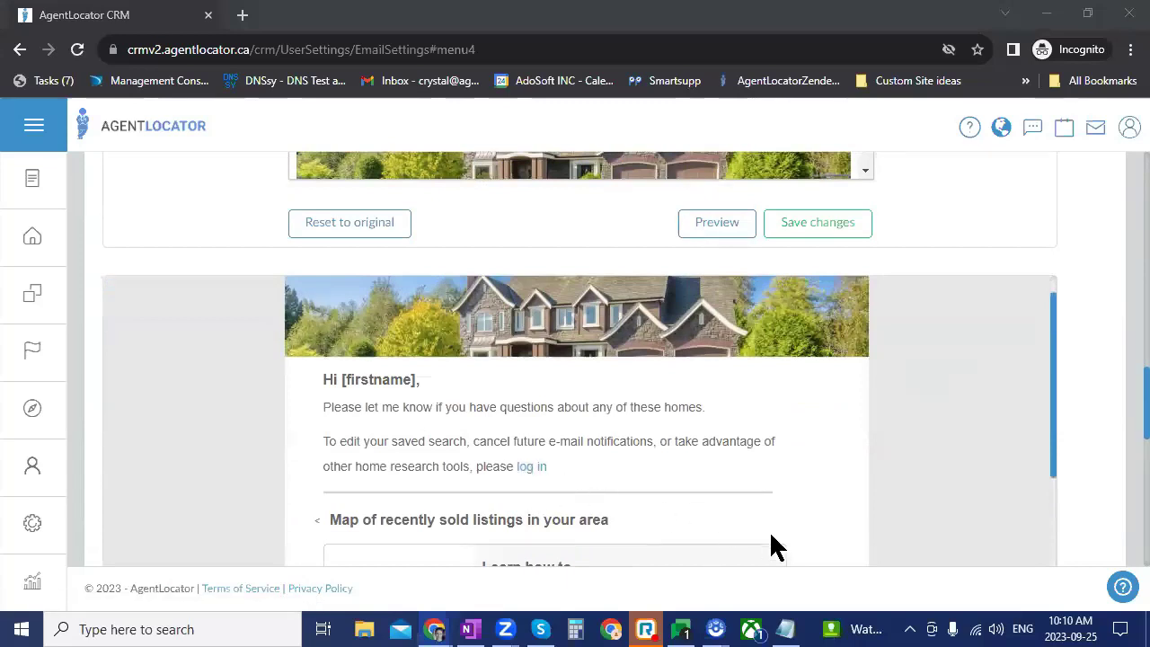
scroll(935, 501, down, 1)
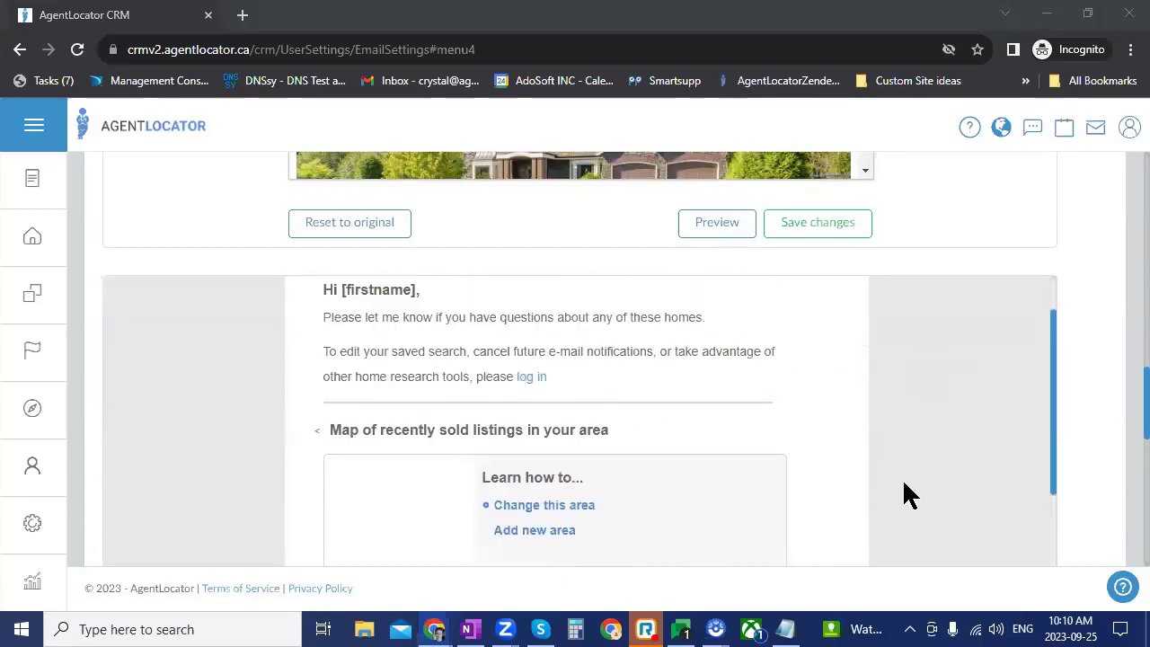
scroll(905, 483, up, 2)
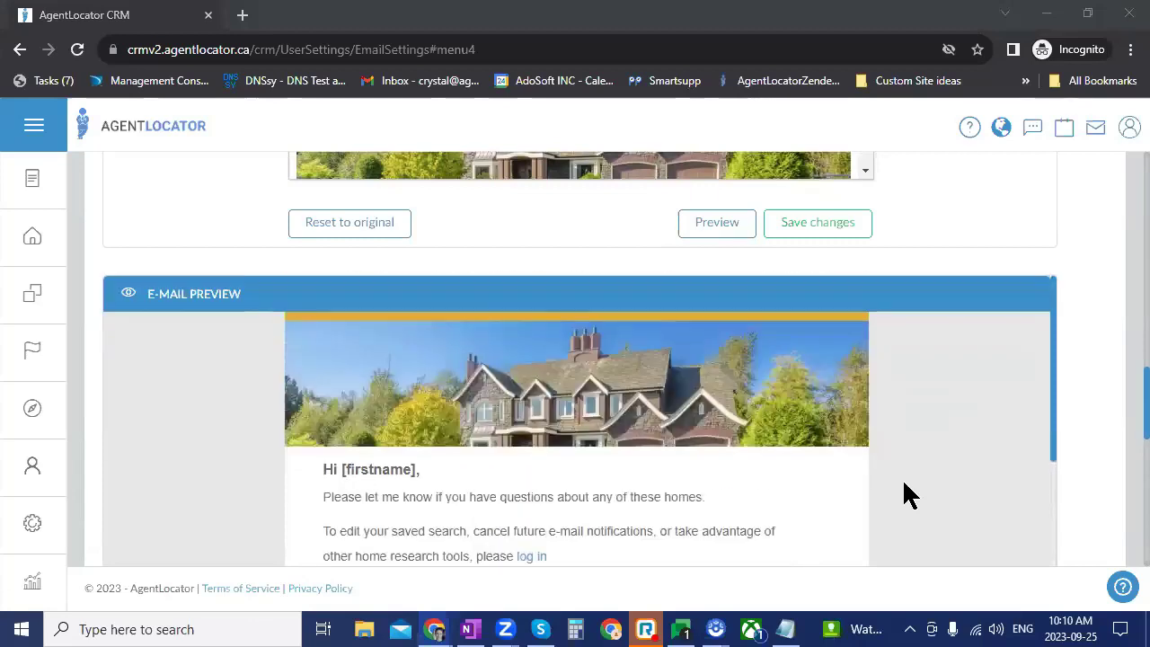
scroll(903, 486, up, 10)
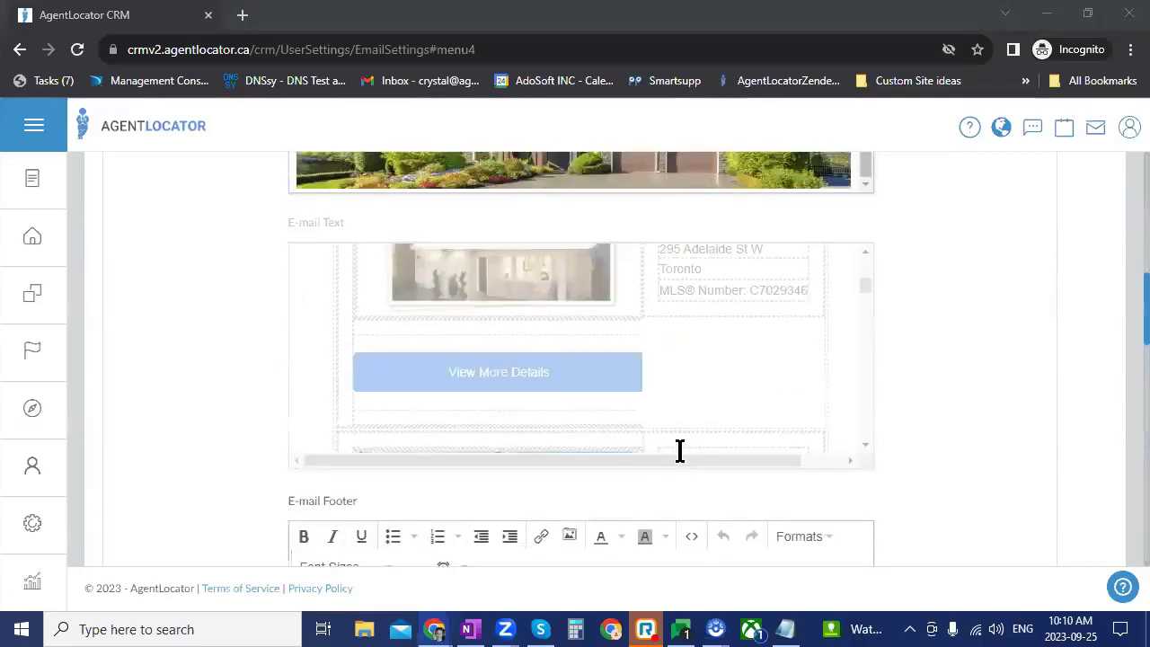
scroll(937, 476, up, 2)
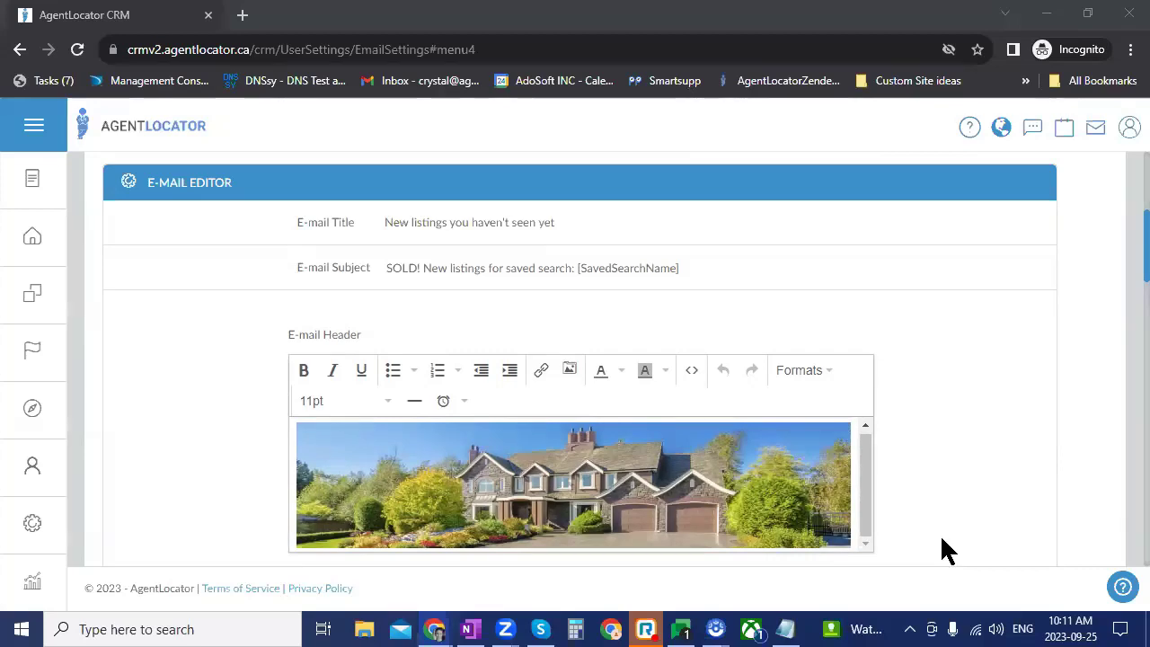
scroll(934, 500, up, 3)
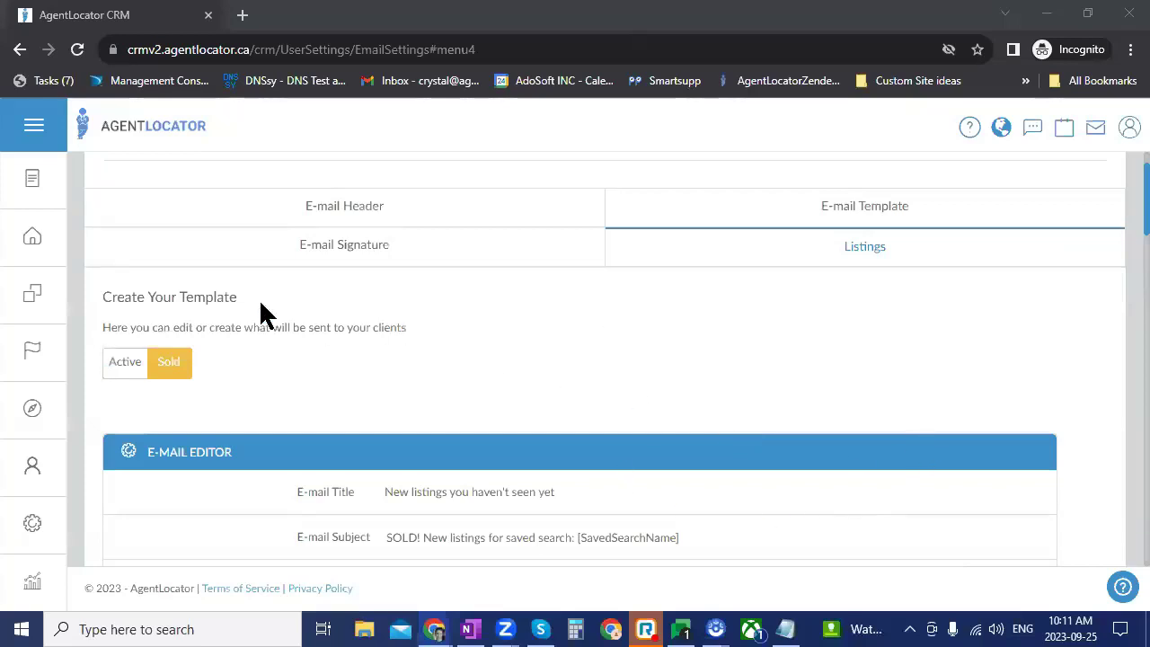
Step: Leave the template settings, open Tasks from the Overview menu, and show the Timeframe options
click(47, 247)
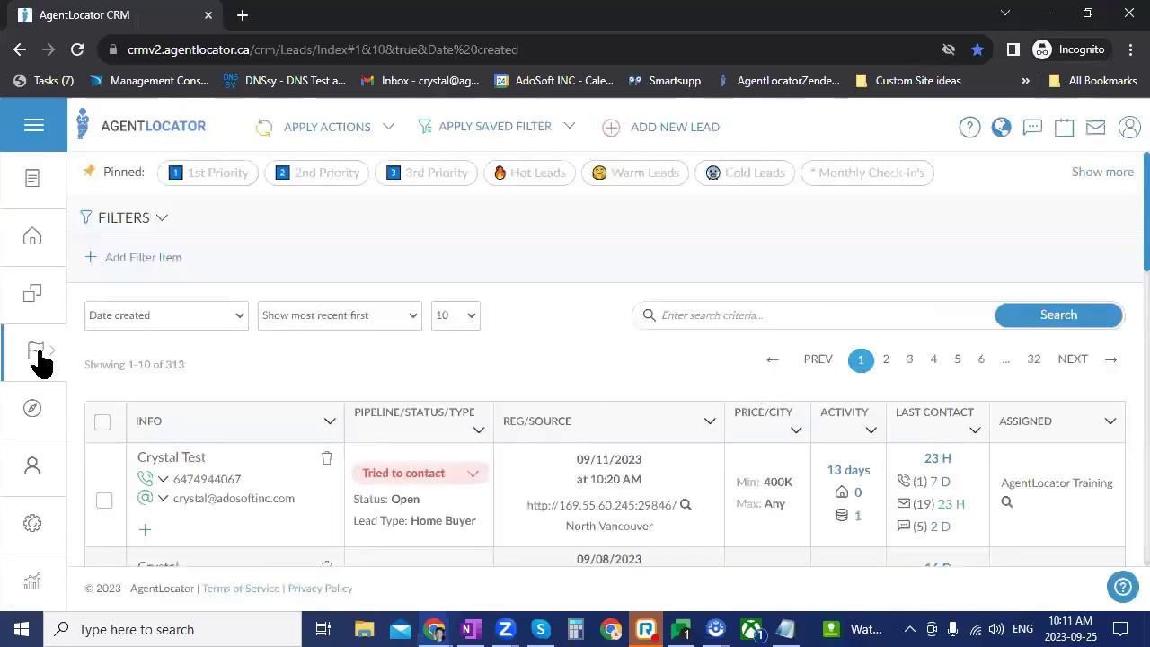
mouse_move(40, 354)
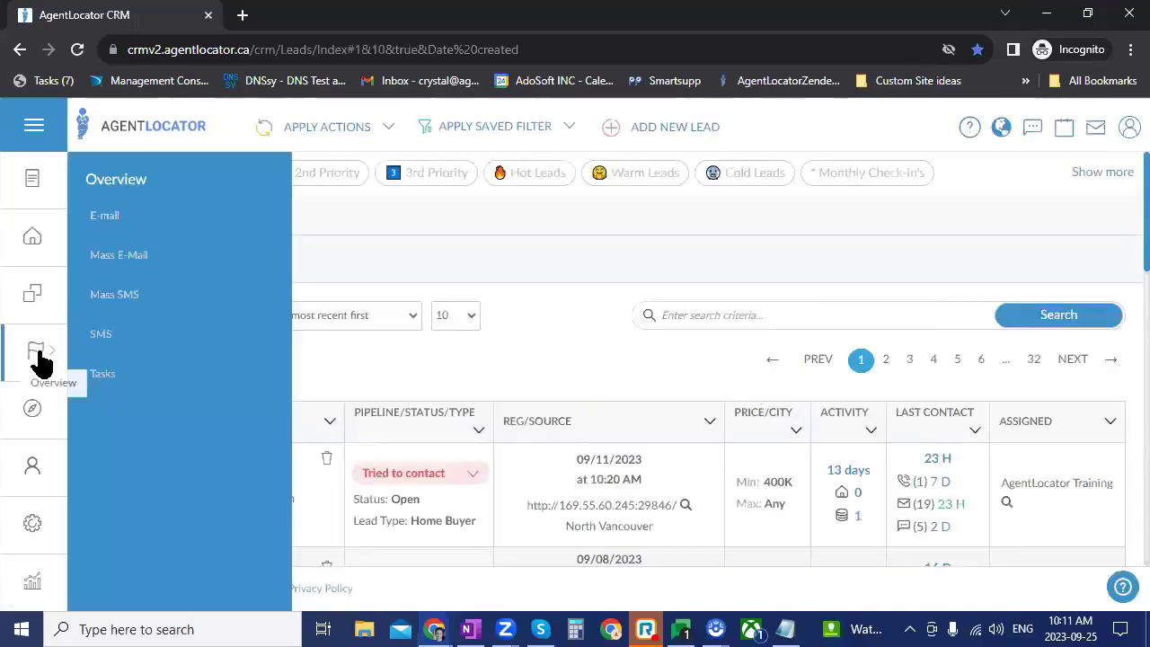
click(99, 382)
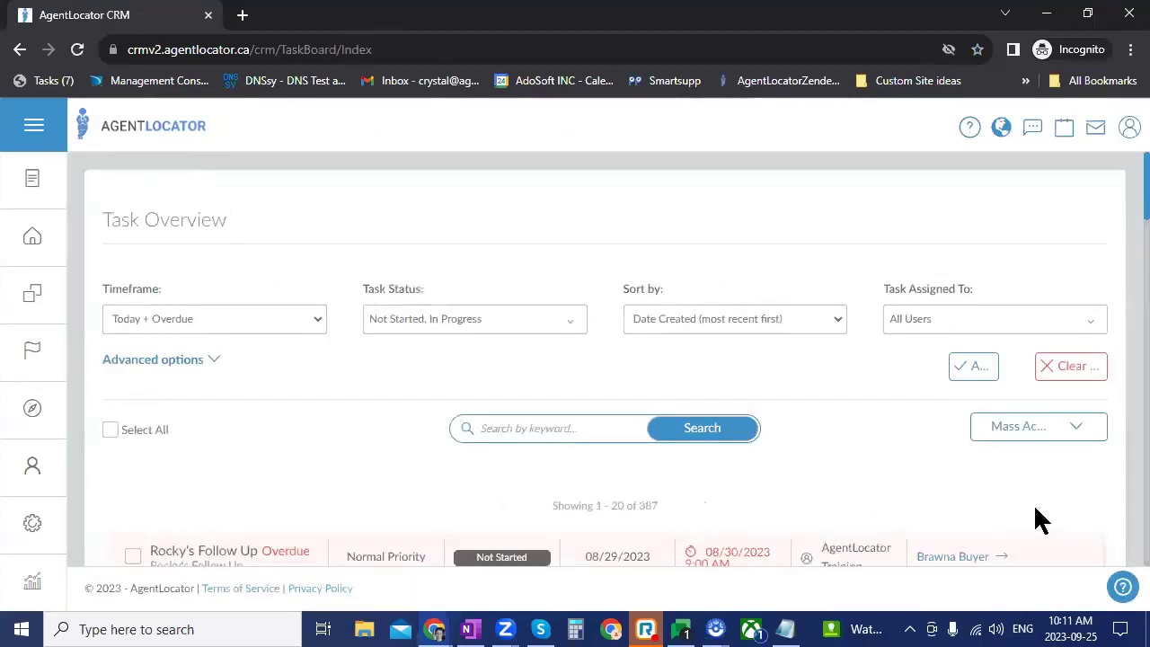
scroll(908, 431, down, 4)
scroll(905, 431, down, 2)
scroll(905, 432, up, 5)
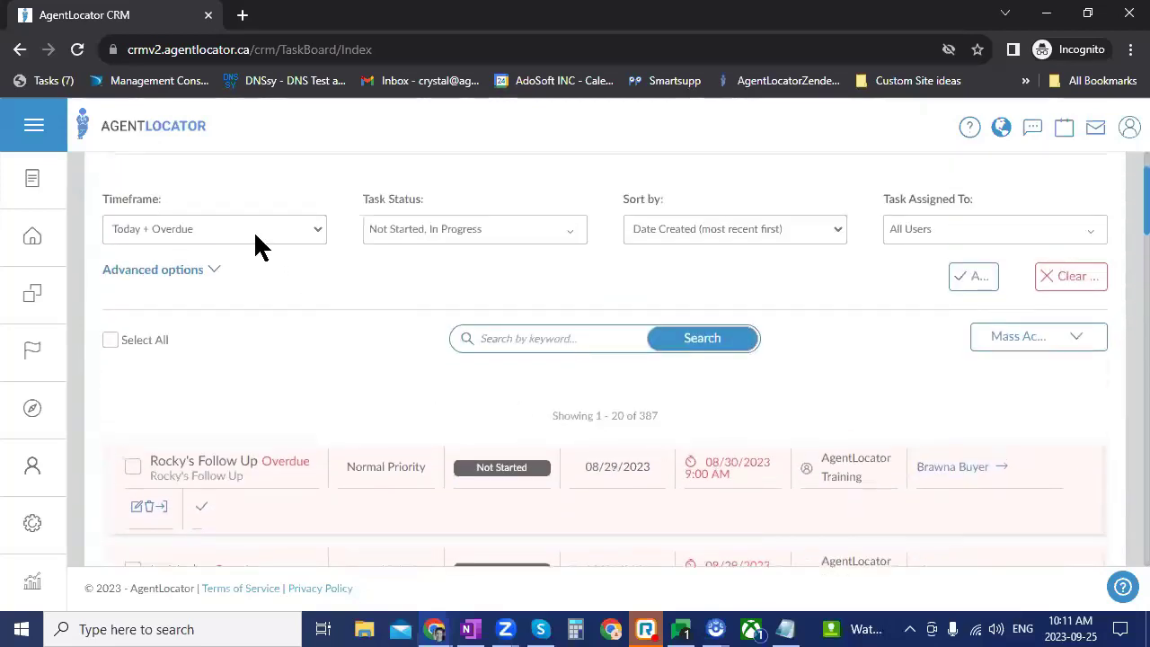
click(243, 227)
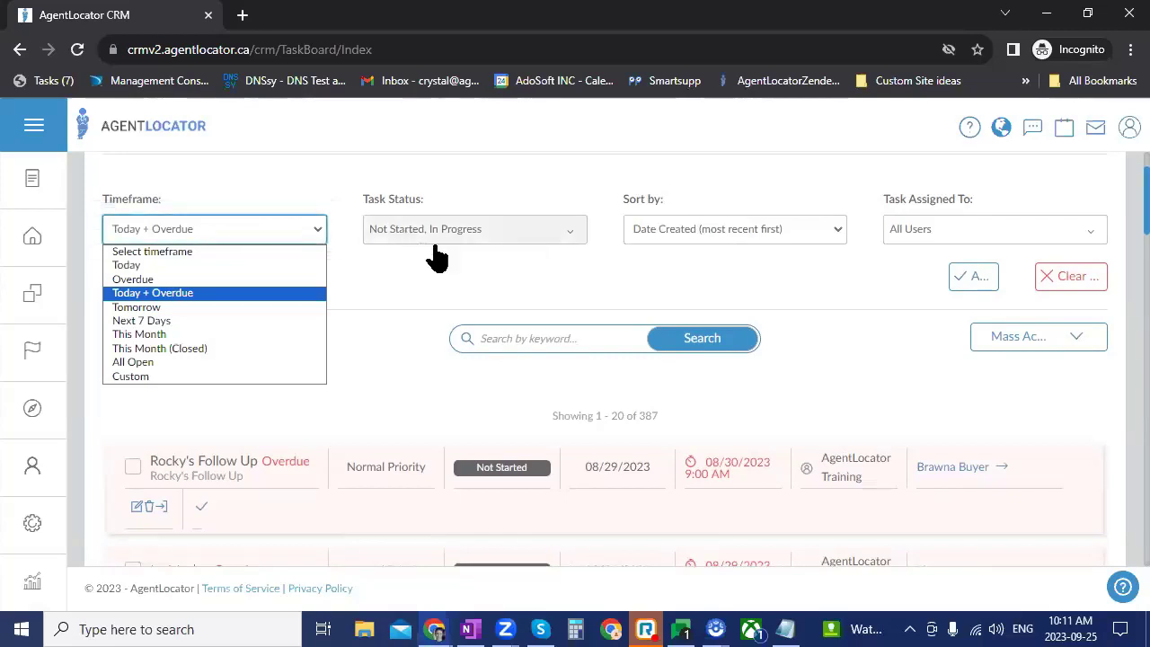
Step: Close the timeframe choices unchanged and look over the advanced task filter options
click(783, 286)
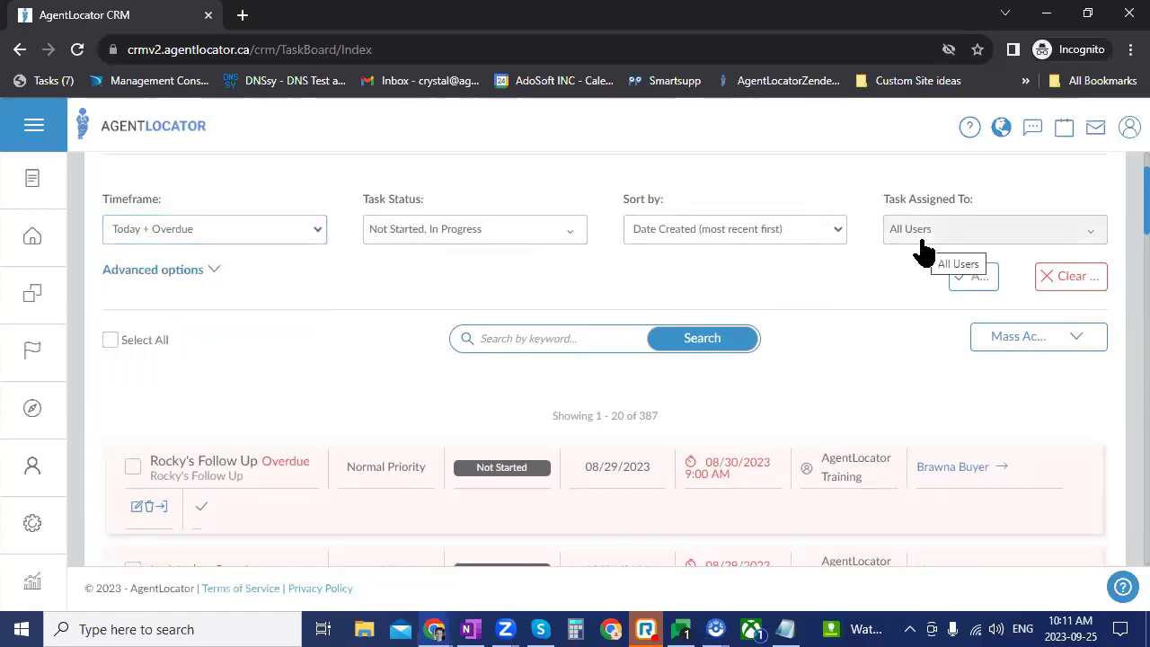
click(185, 273)
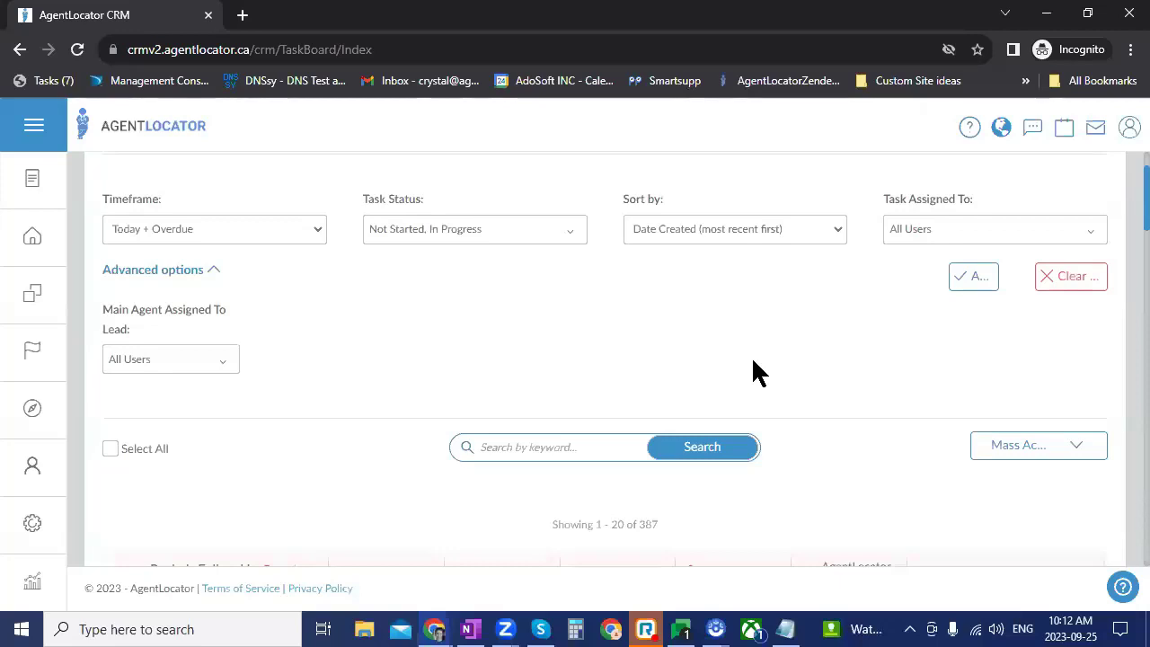
scroll(835, 427, down, 1)
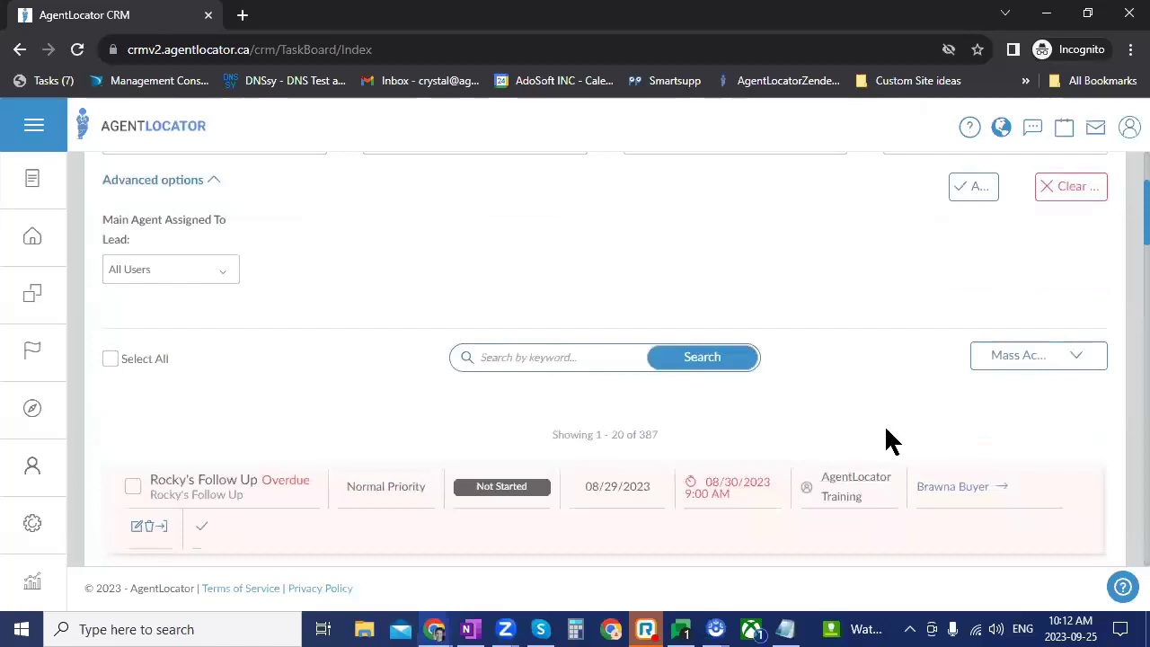
scroll(860, 444, down, 5)
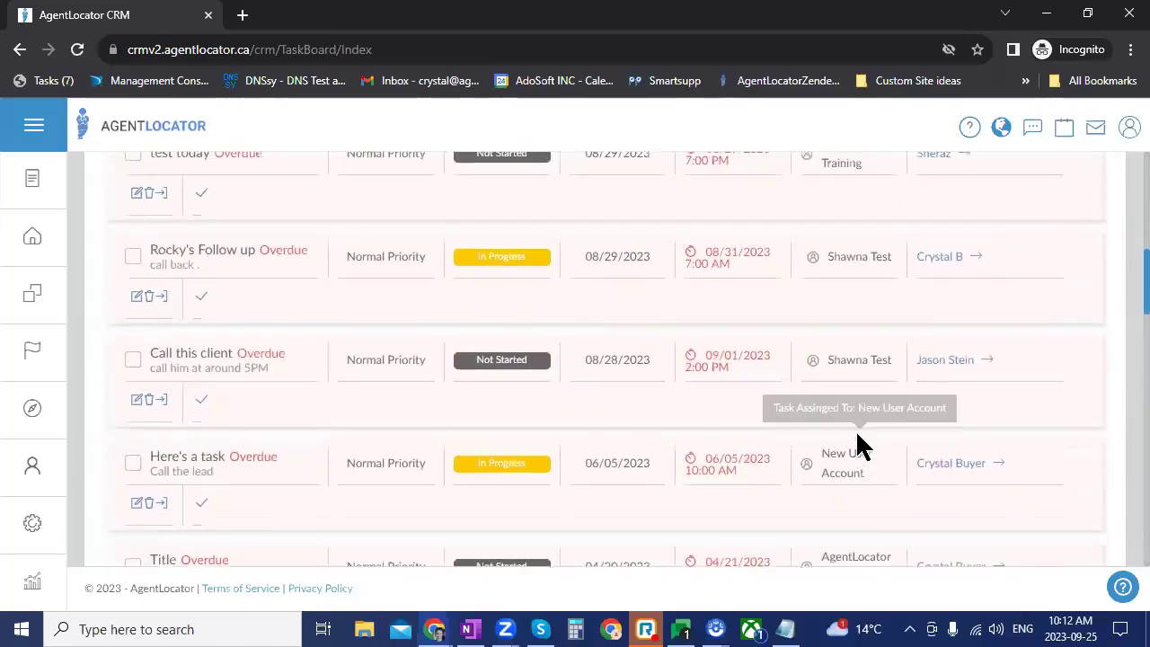
scroll(859, 444, up, 3)
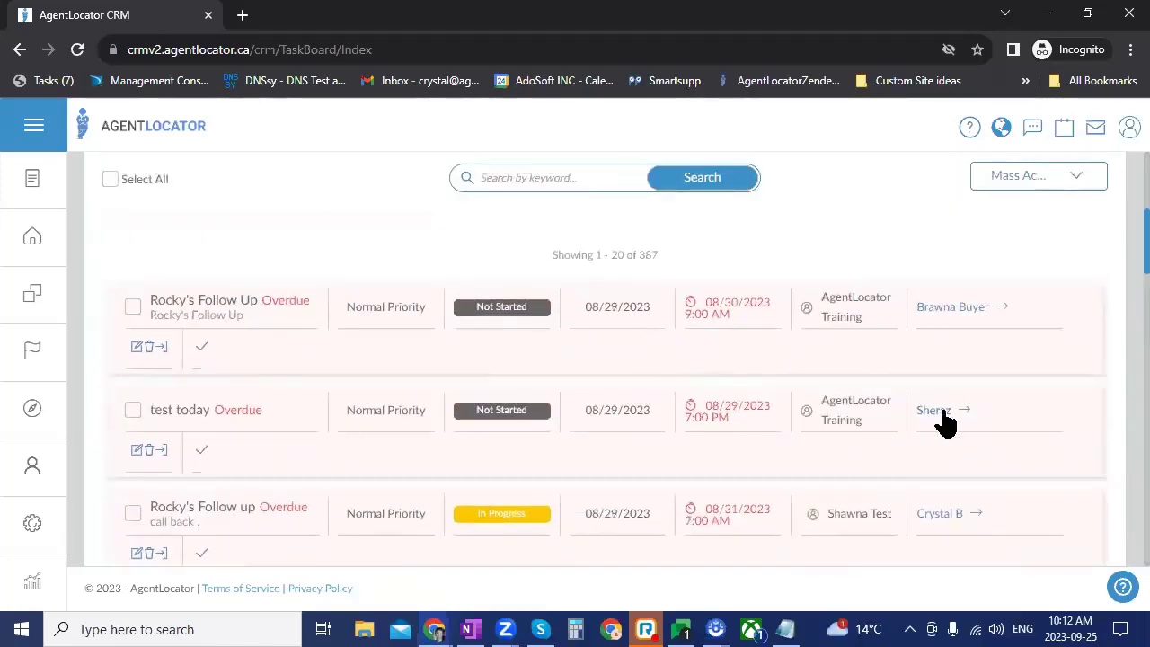
scroll(935, 422, up, 2)
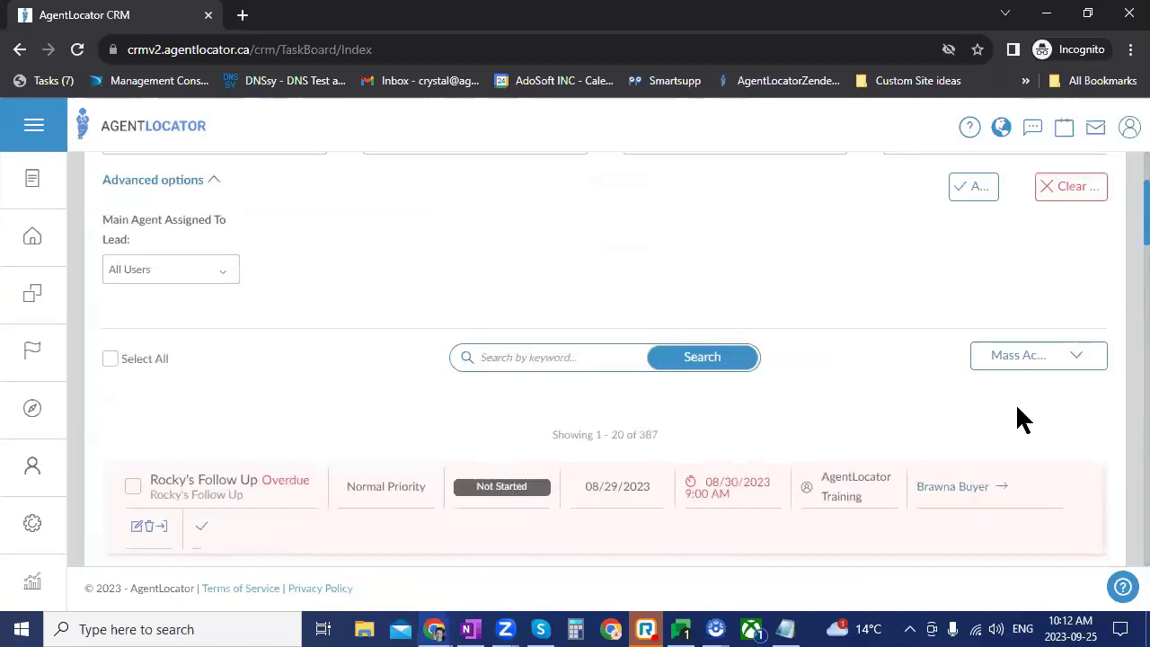
scroll(1020, 417, down, 1)
Step: Delete the Rocky's Follow Up and test today tasks via Mass Actions
click(1024, 276)
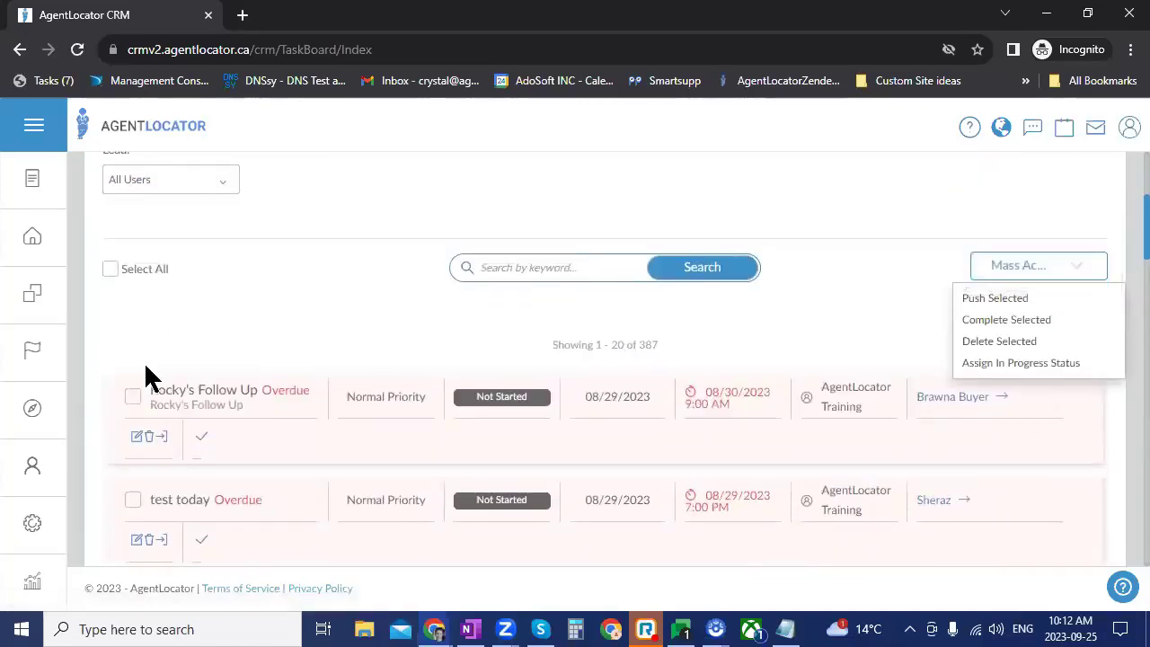
click(133, 397)
click(133, 500)
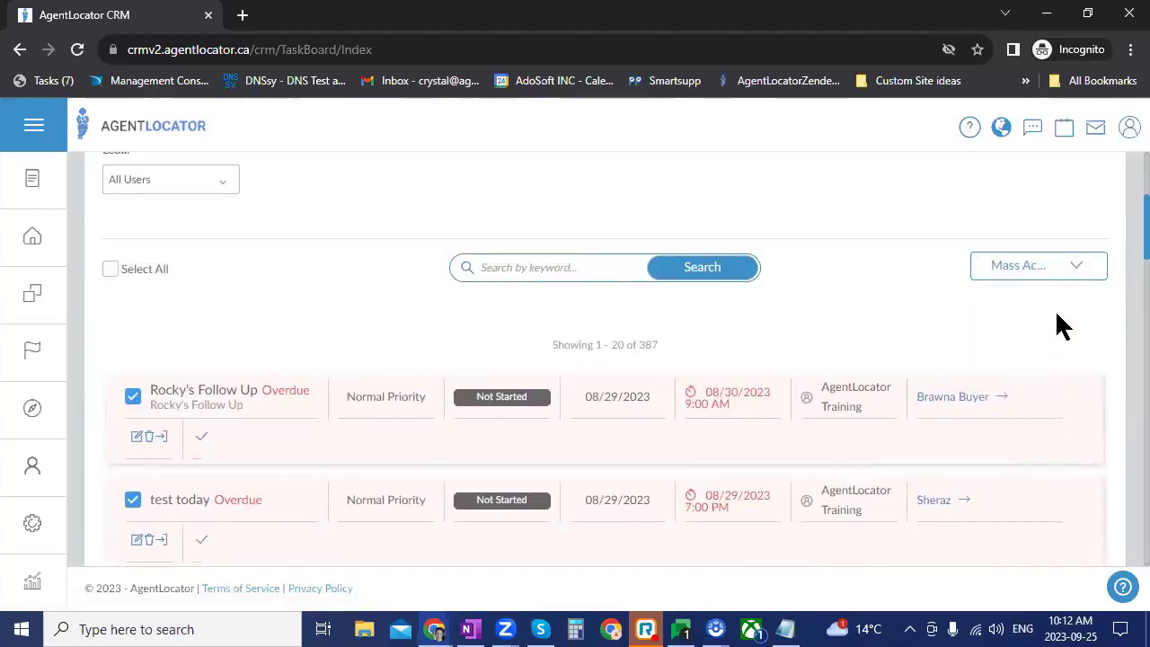
click(1065, 270)
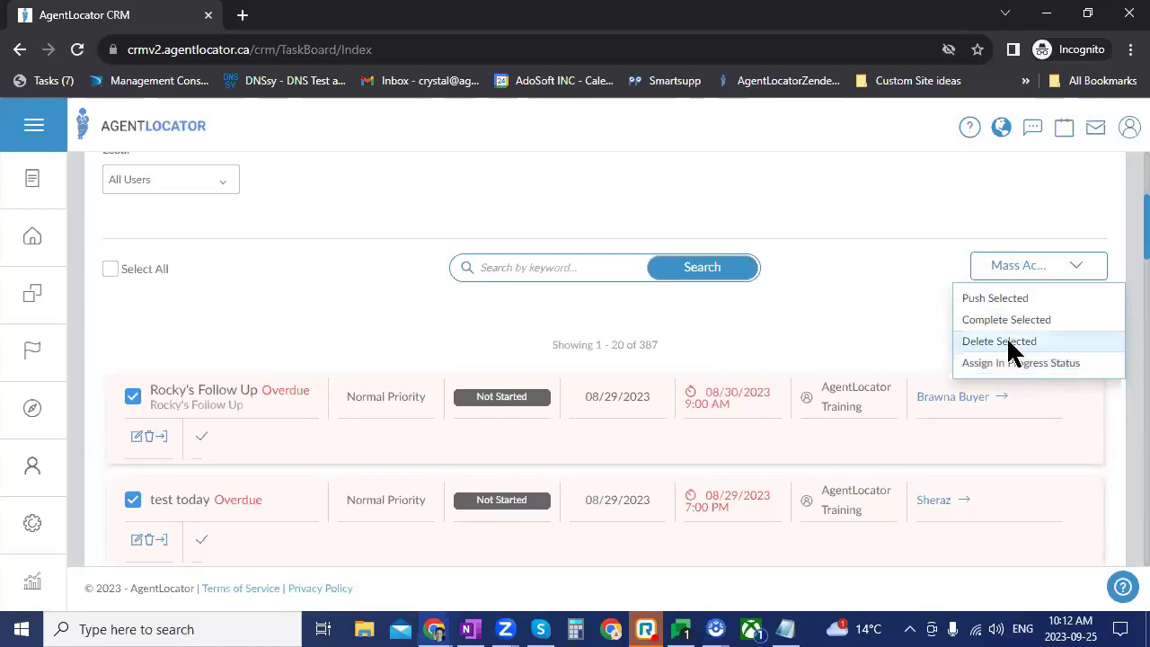
click(1014, 342)
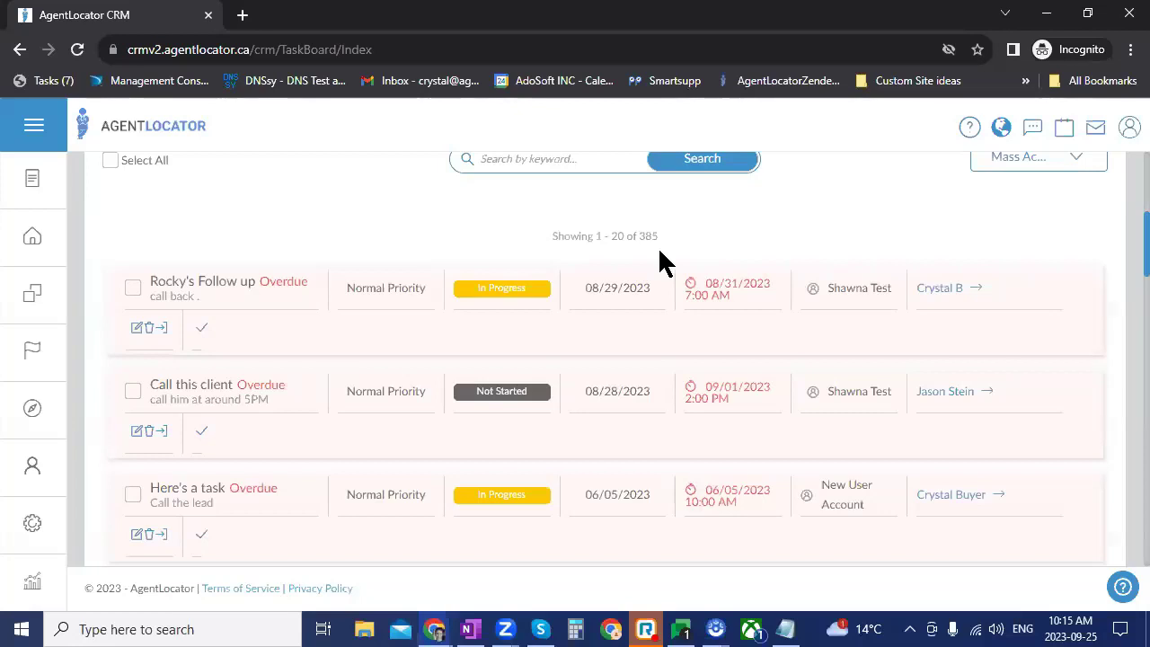
Step: Open the user profile dropdown from the top-right icon
click(1129, 129)
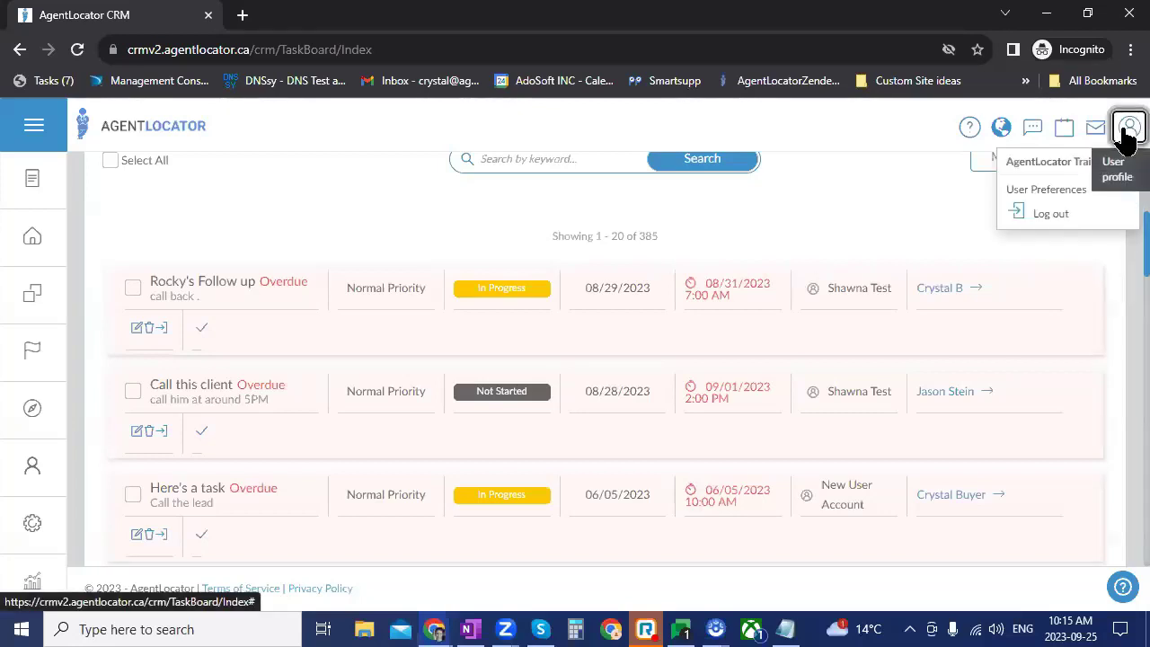
Step: Show the two synced Google accounts under User Preferences Integrations, then open the tasks panel
click(1042, 189)
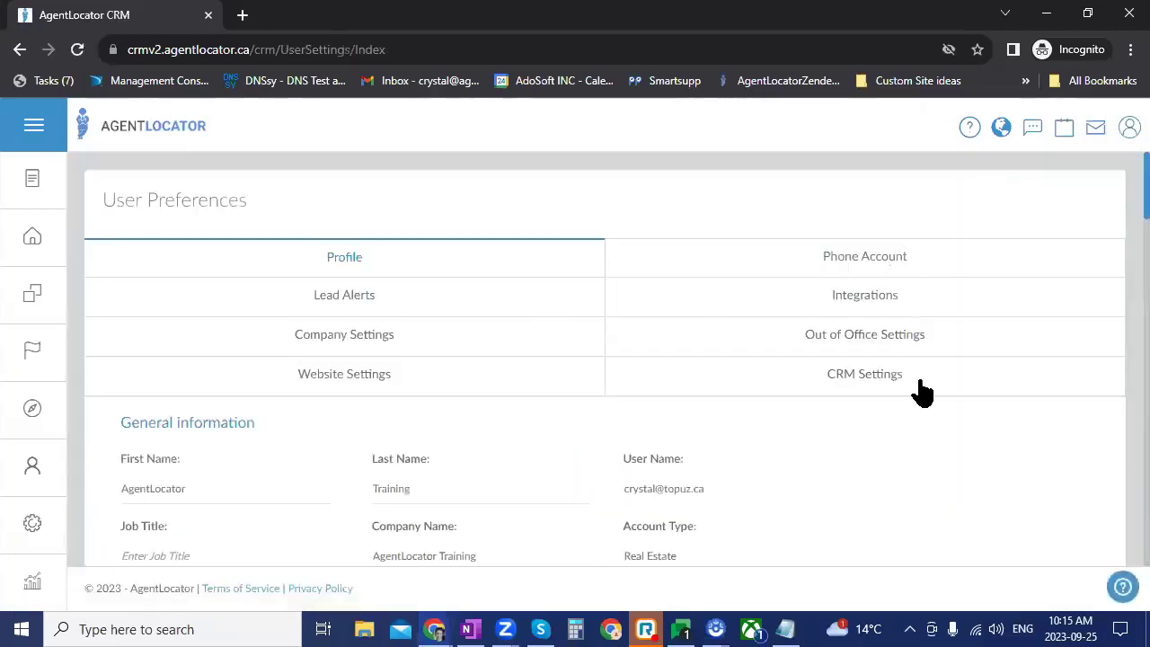
click(858, 305)
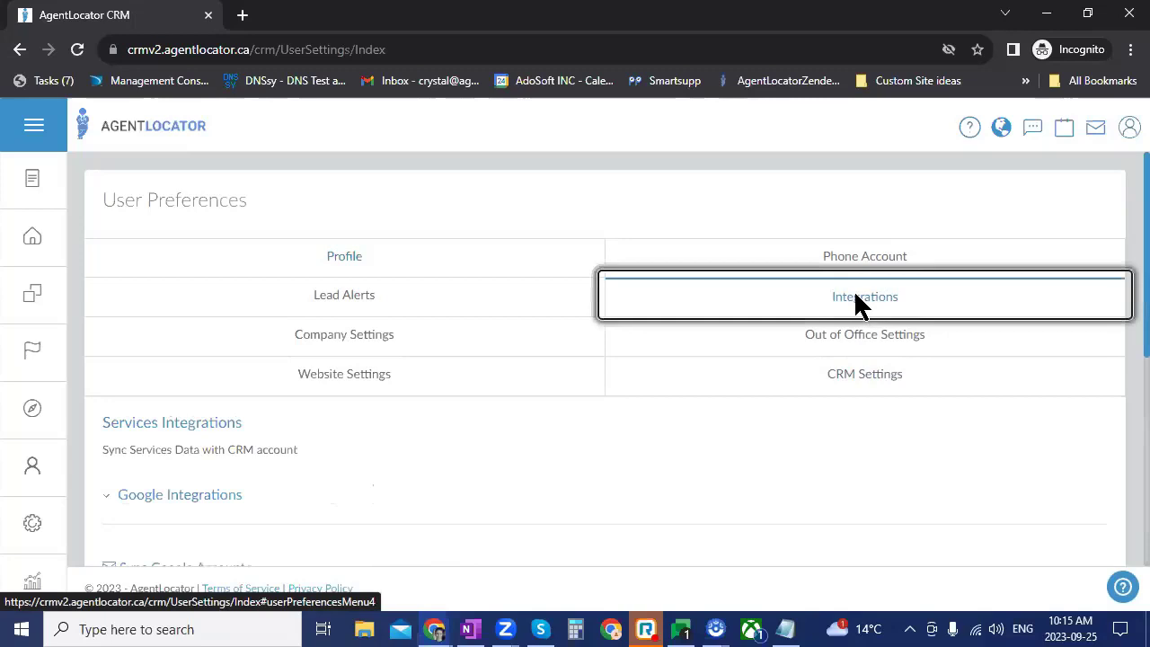
scroll(482, 440, down, 4)
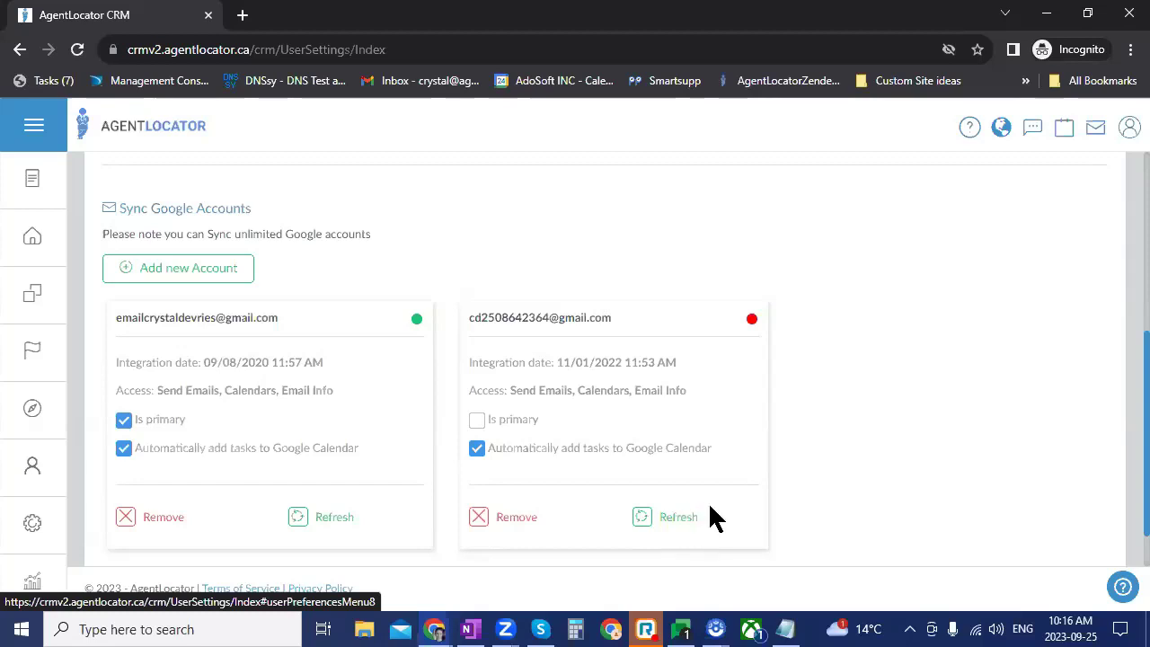
click(1062, 135)
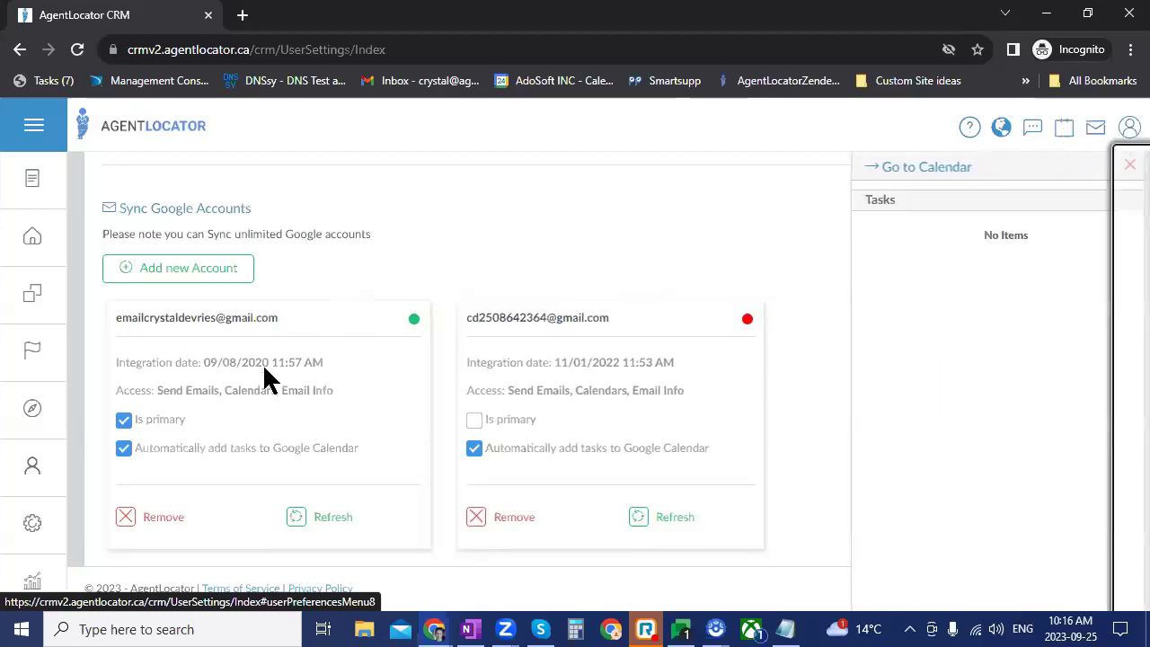
Step: Open the calendar at the 24–30 September 2023 week, then the user profile menu
click(927, 169)
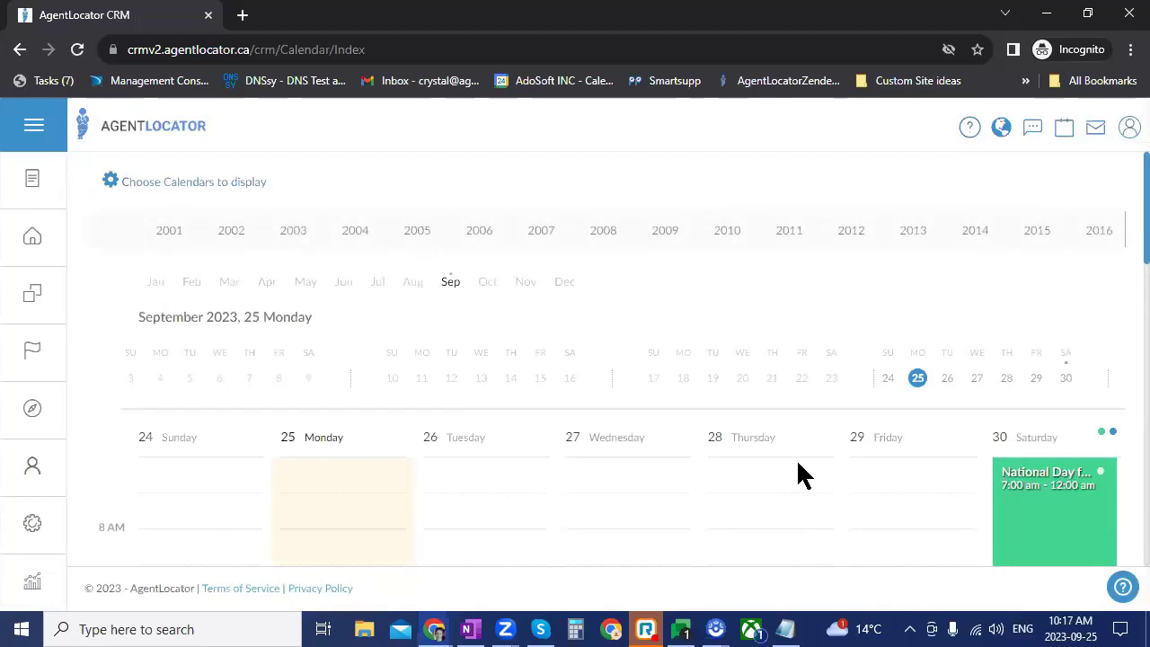
scroll(802, 476, down, 3)
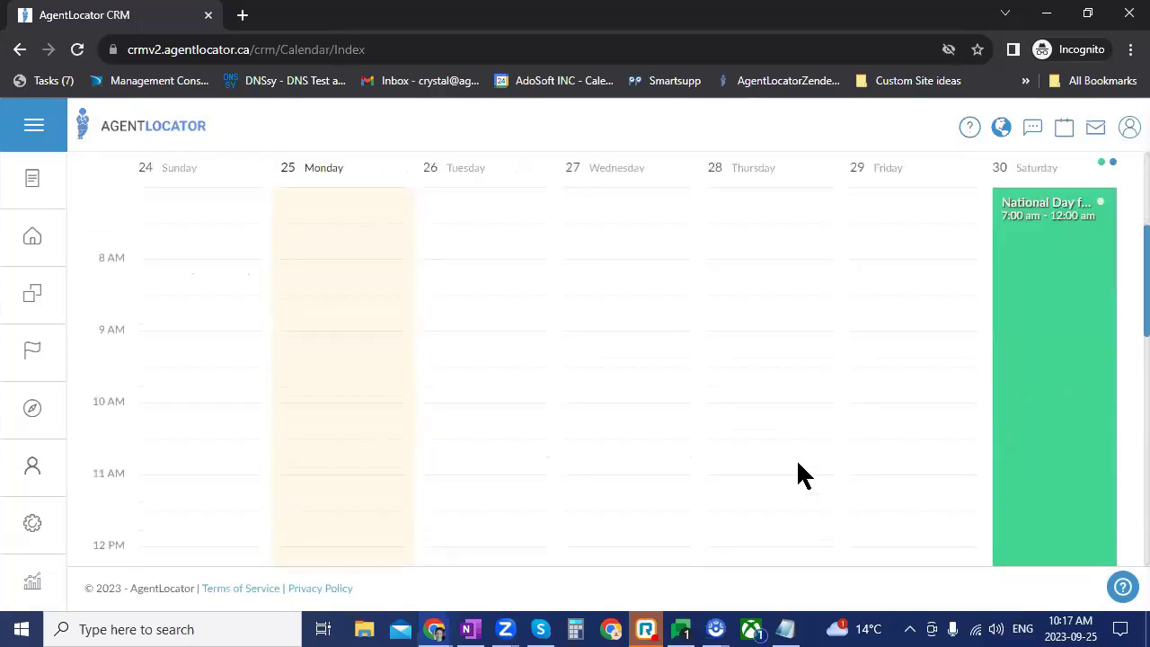
scroll(1009, 442, up, 1)
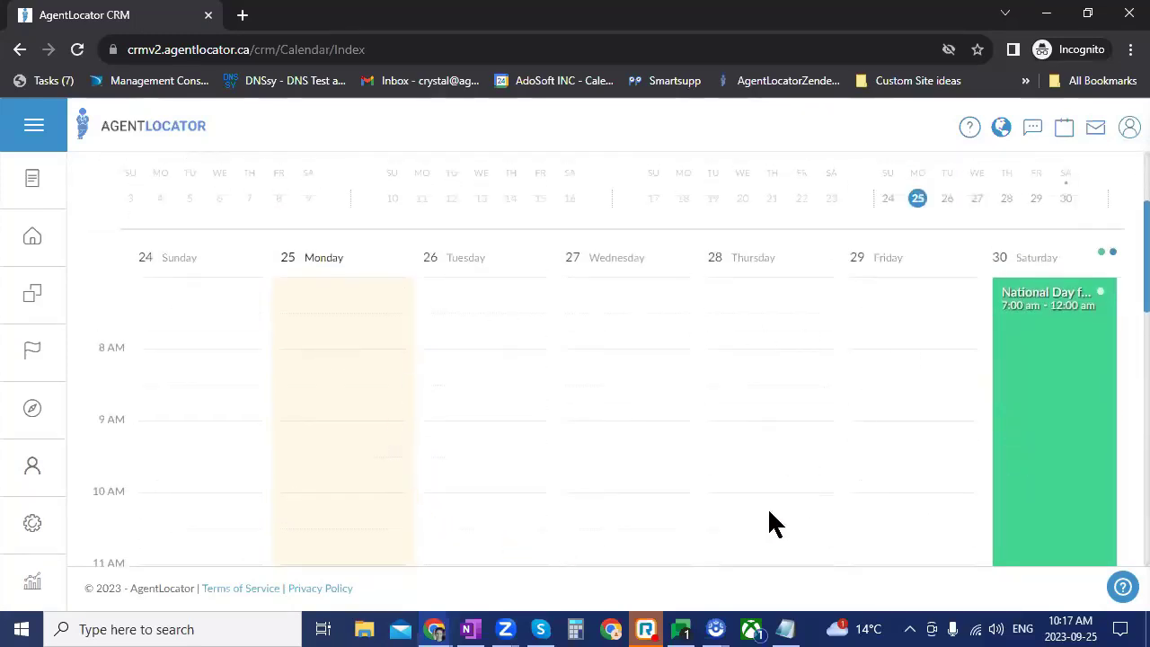
scroll(769, 514, down, 1)
scroll(769, 514, up, 2)
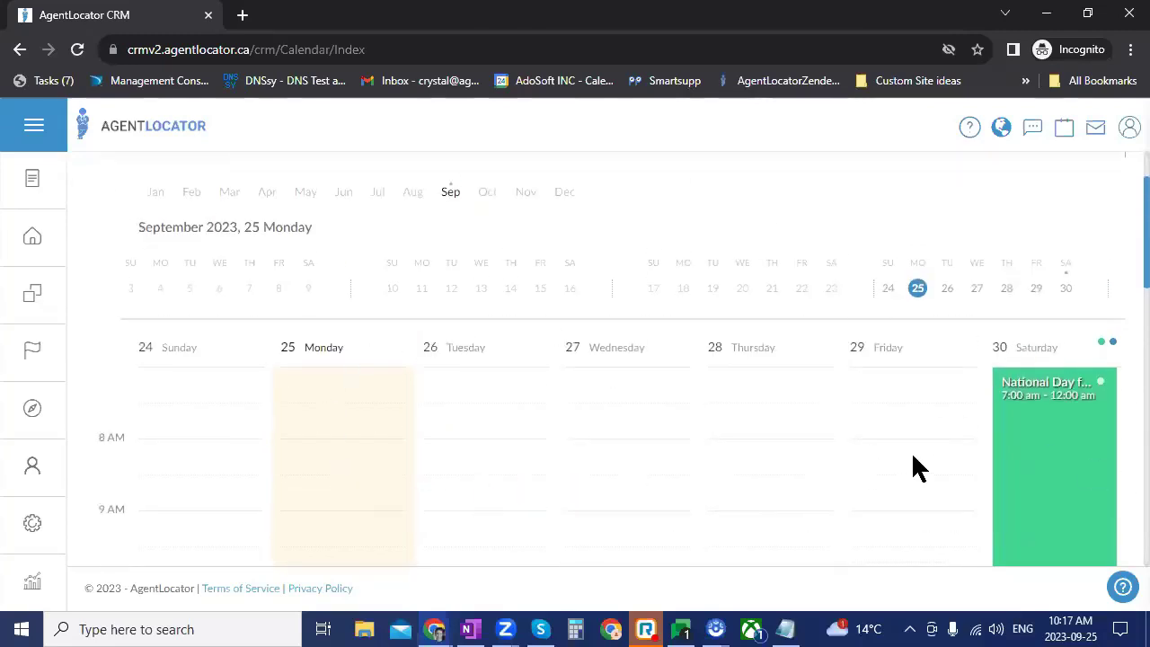
scroll(912, 459, down, 2)
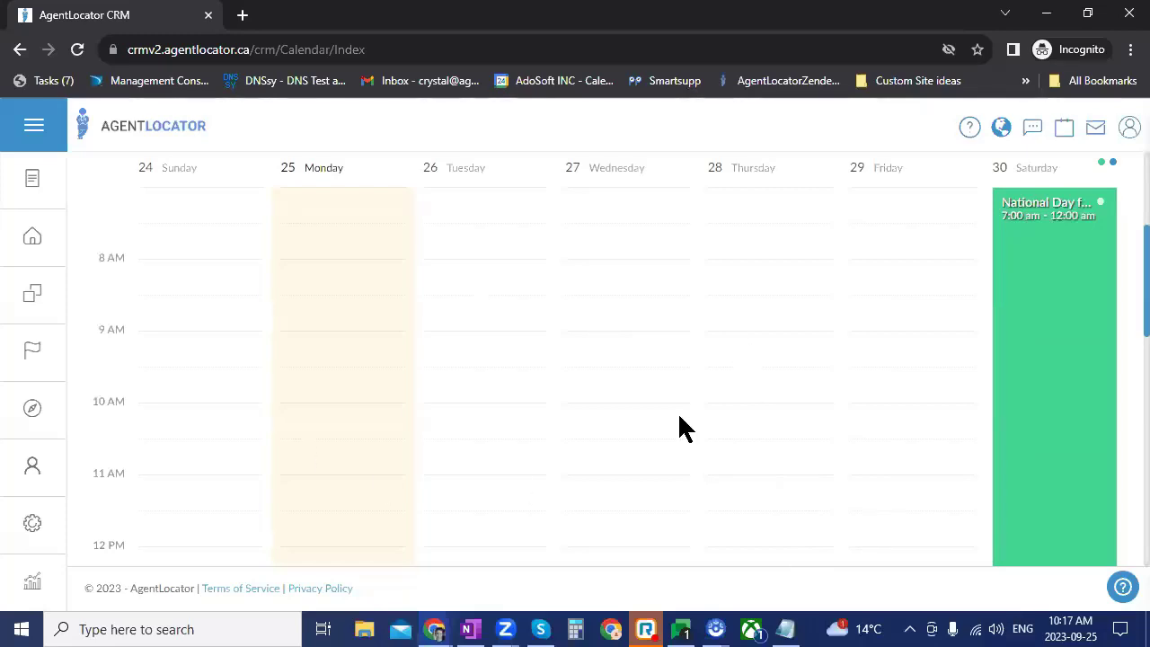
scroll(677, 430, up, 2)
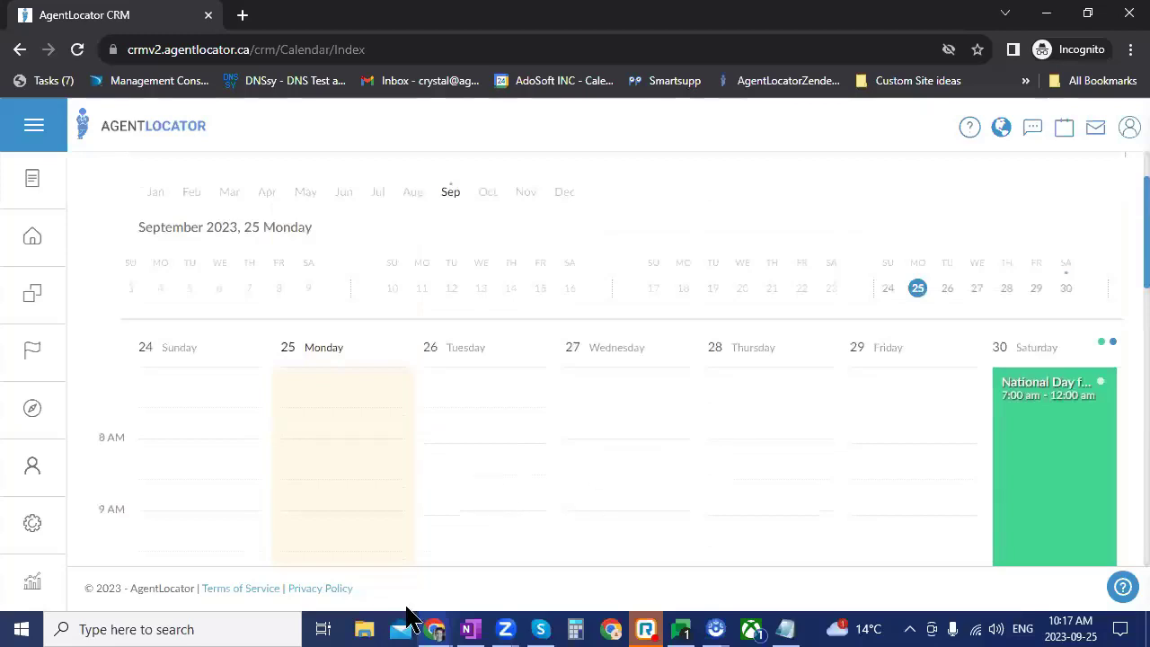
scroll(506, 341, down, 1)
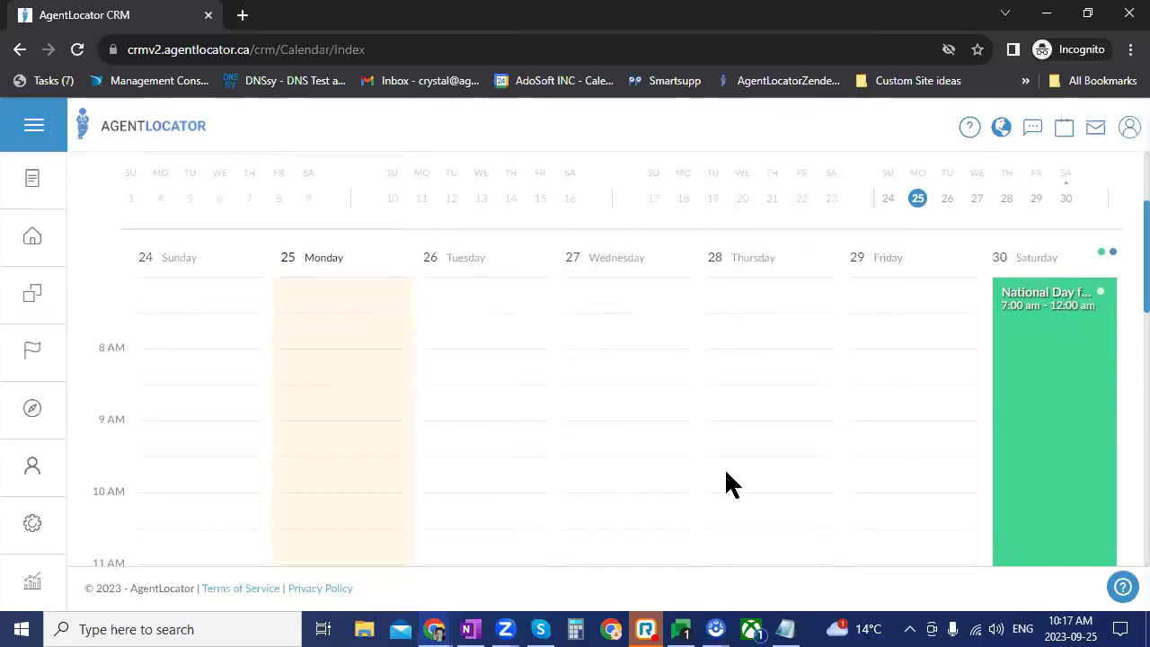
scroll(726, 473, up, 2)
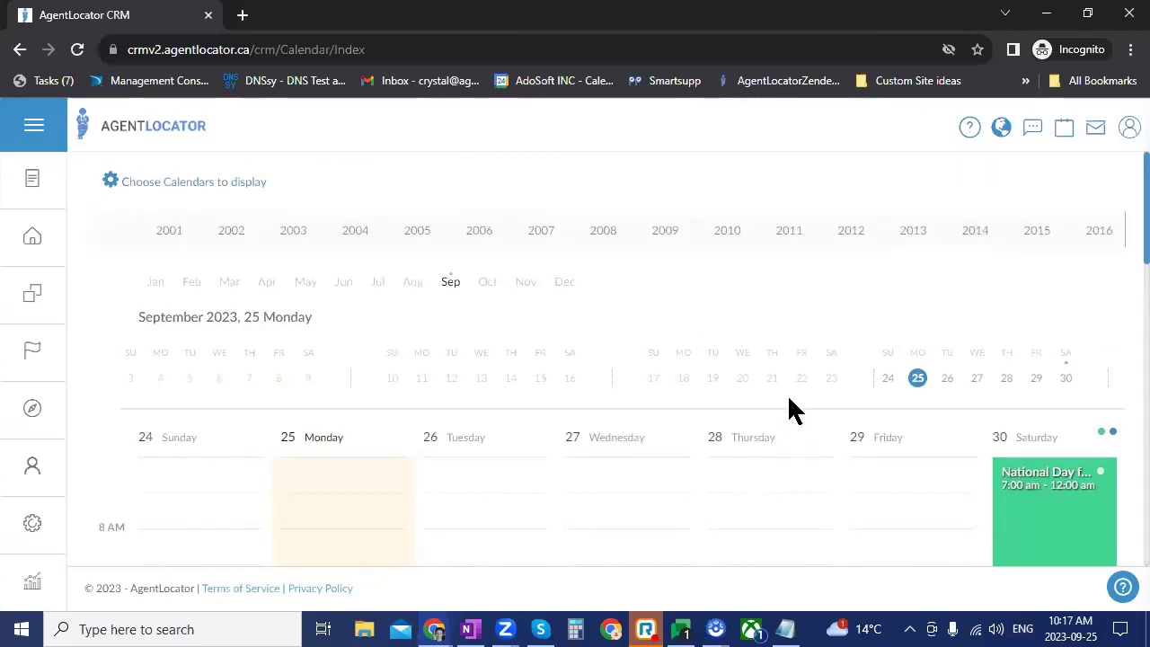
click(1129, 129)
click(1055, 190)
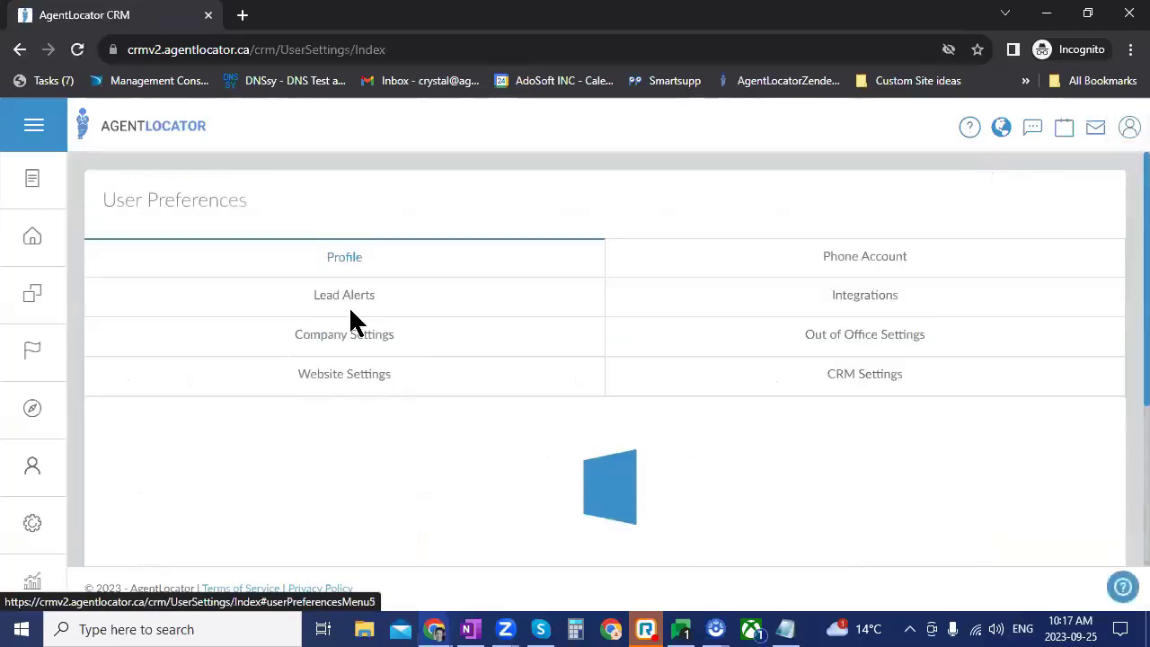
click(341, 306)
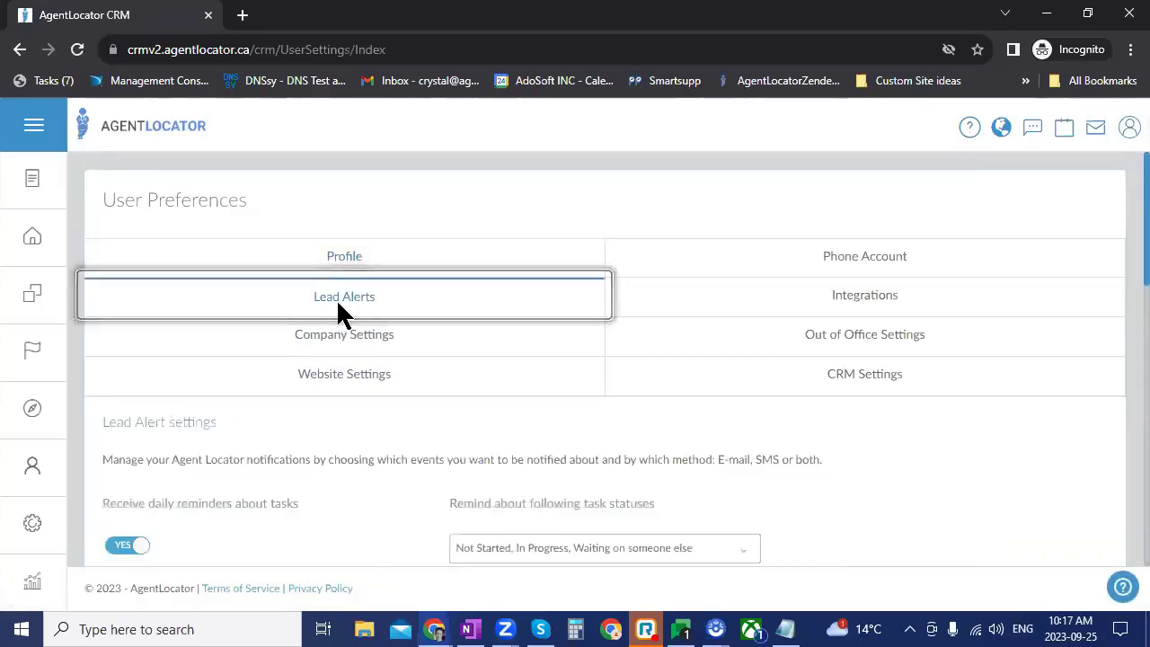
scroll(539, 453, down, 2)
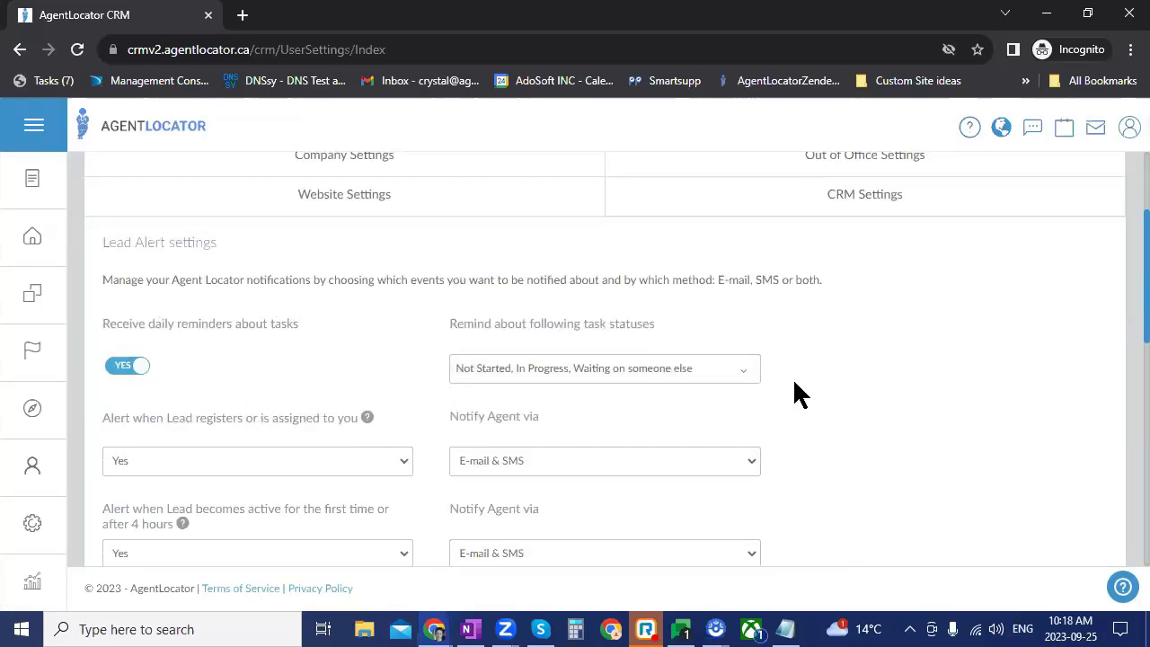
click(636, 377)
scroll(891, 391, down, 2)
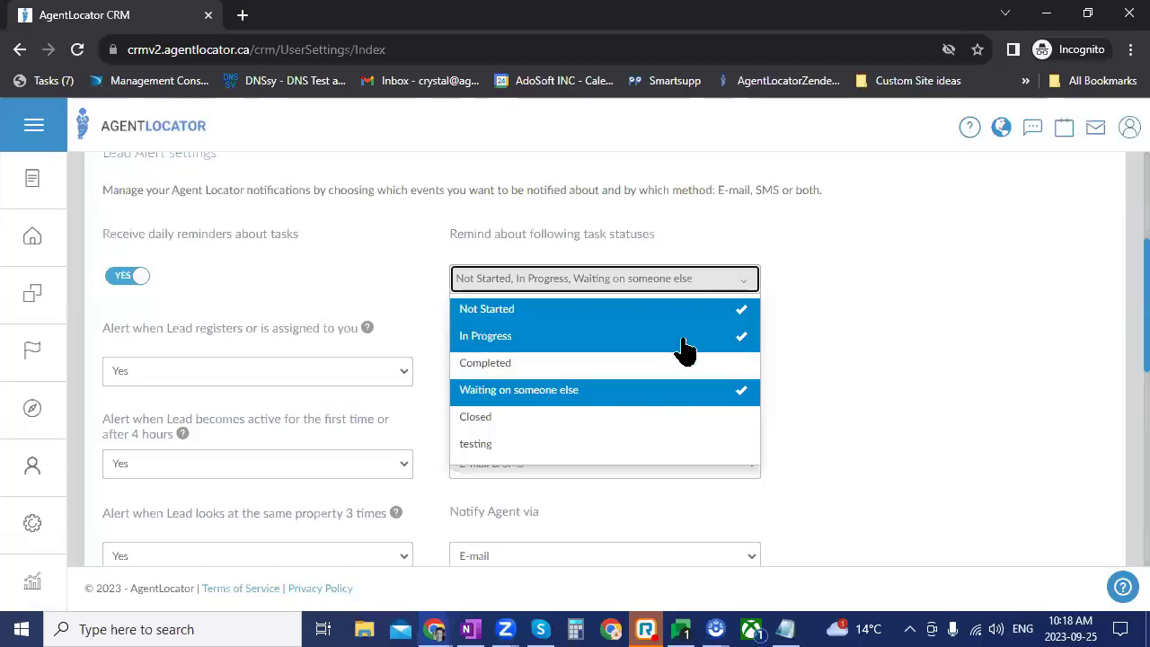
click(885, 521)
scroll(1009, 324, down, 10)
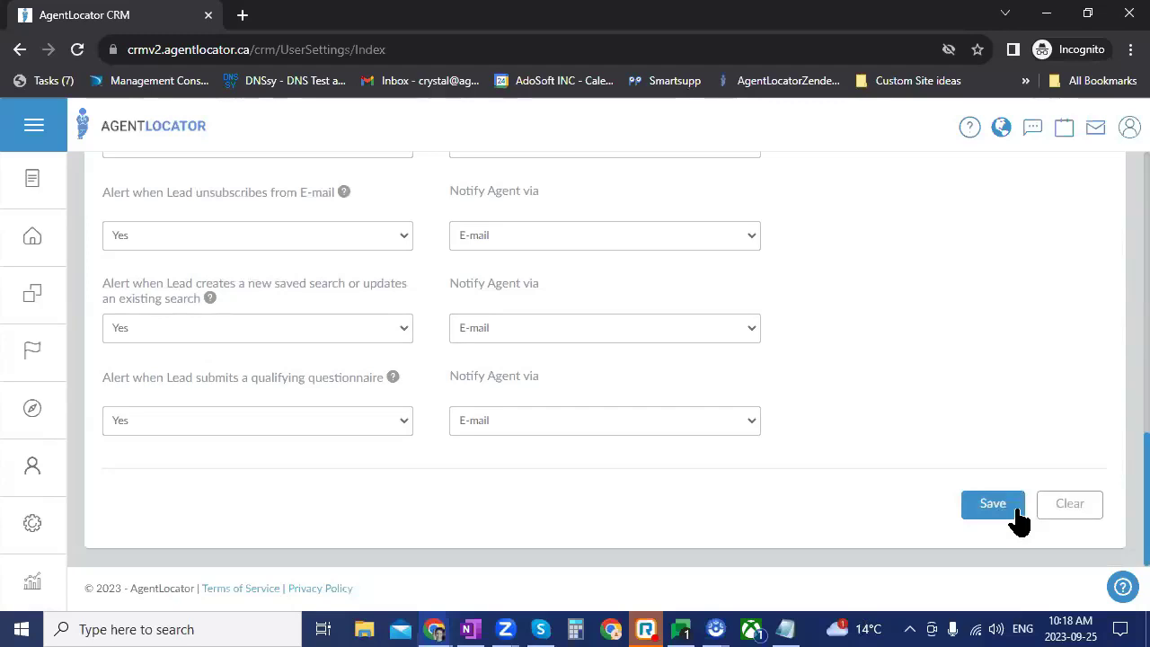
click(1017, 517)
scroll(791, 456, up, 2)
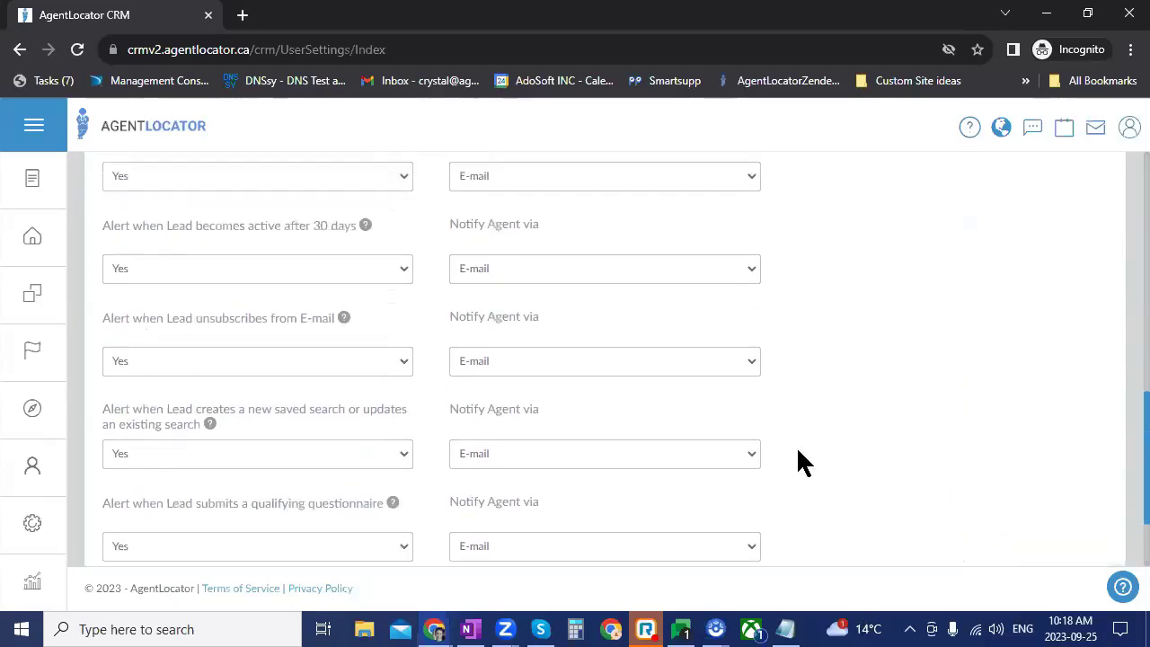
scroll(803, 462, up, 1)
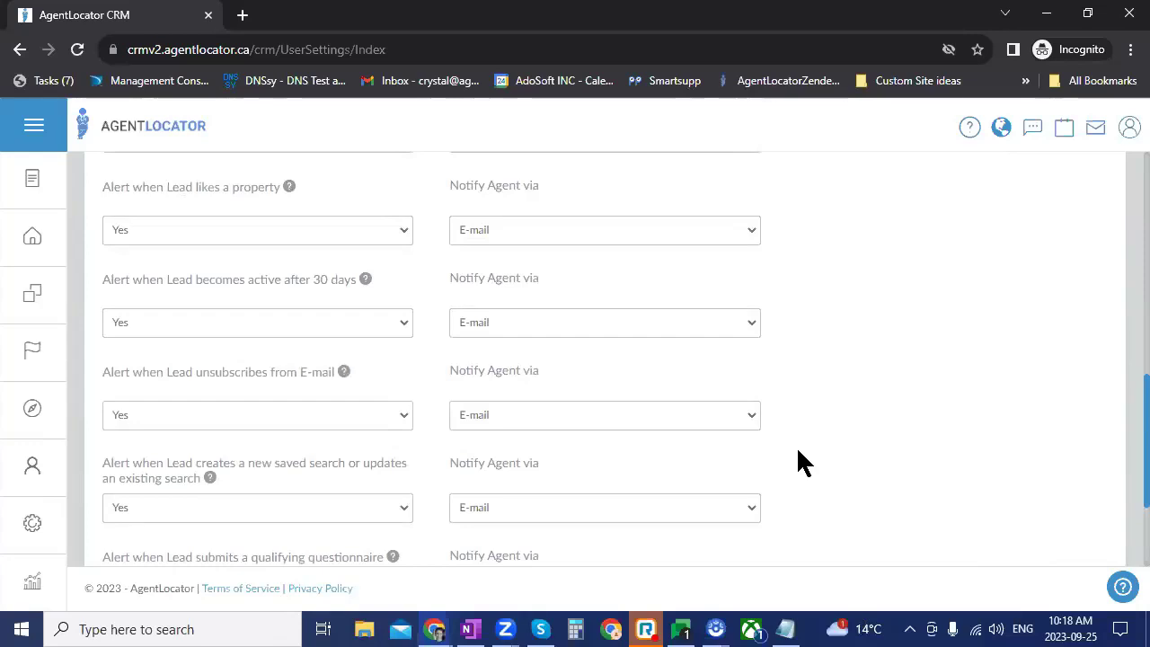
scroll(765, 475, up, 3)
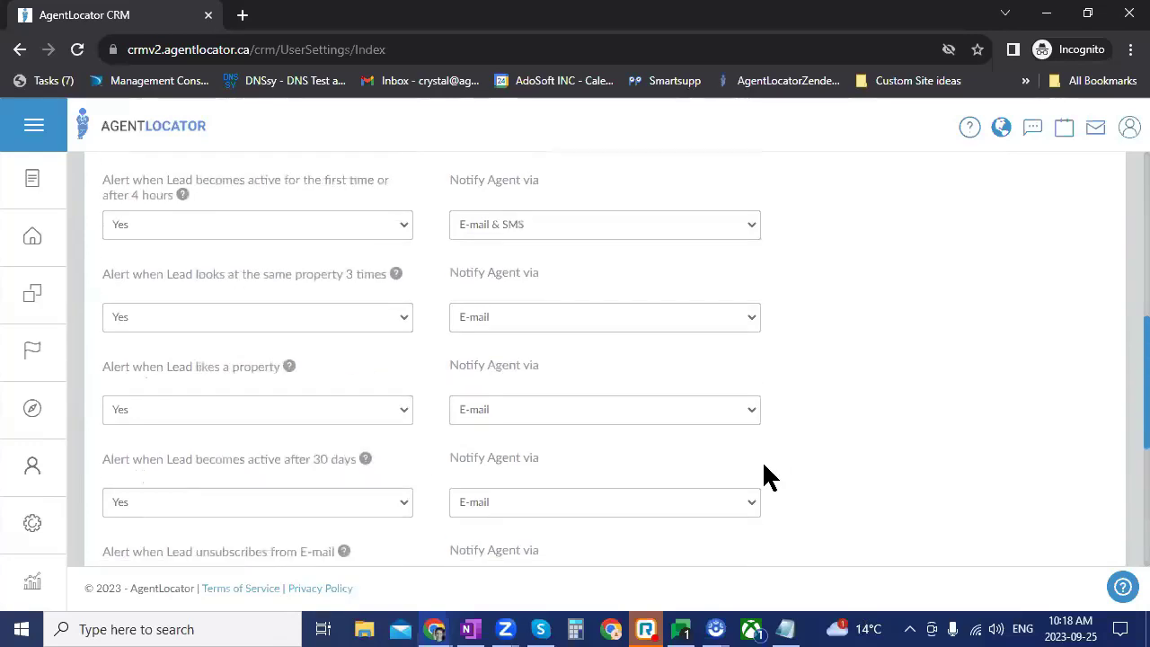
scroll(775, 476, up, 3)
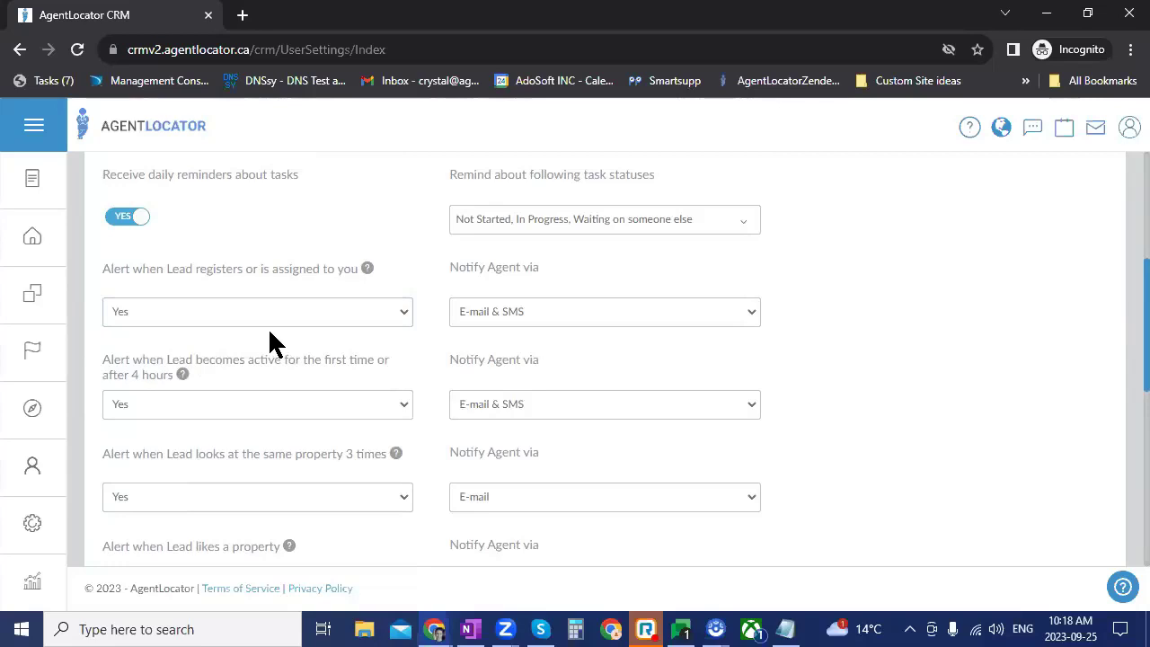
click(508, 307)
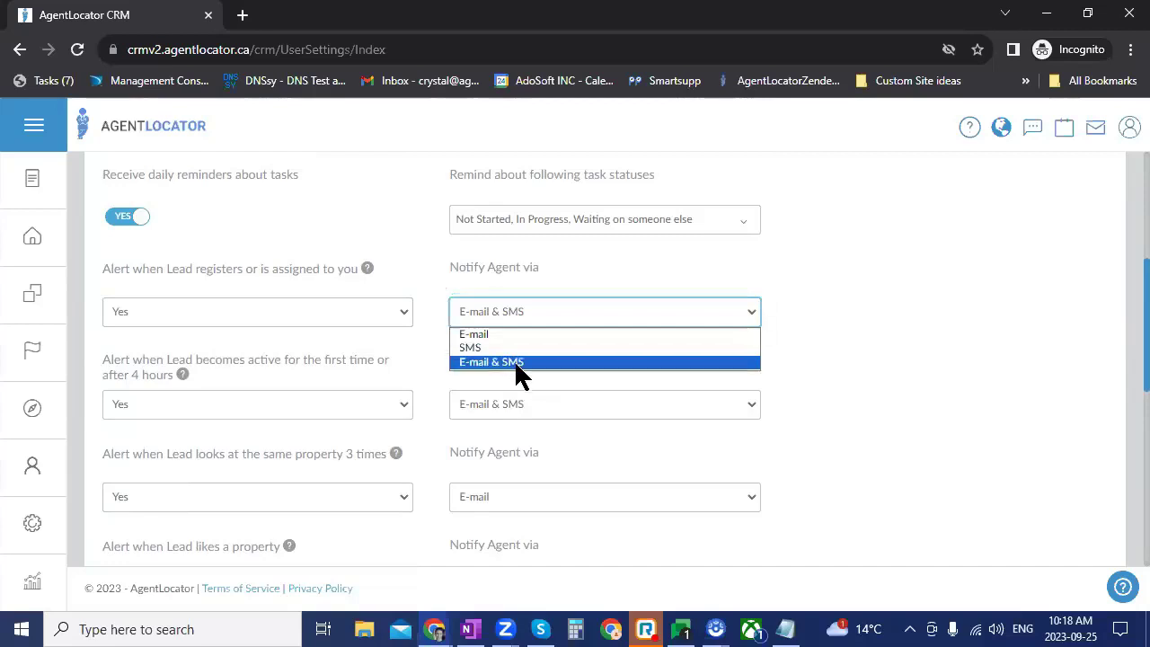
click(745, 451)
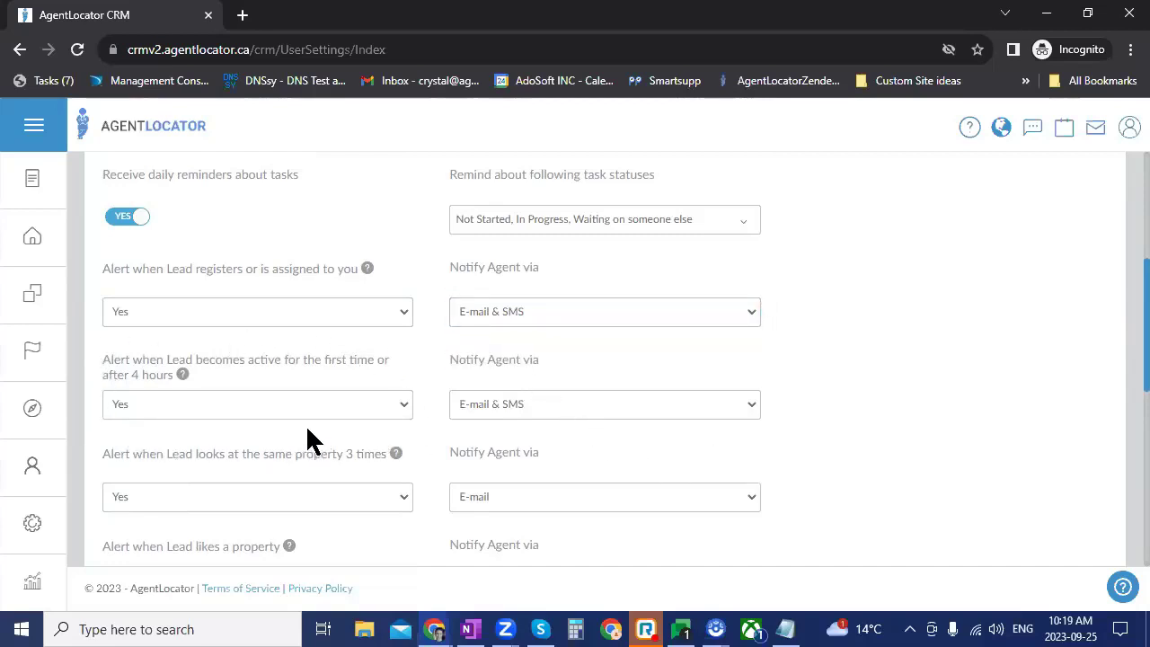
click(314, 416)
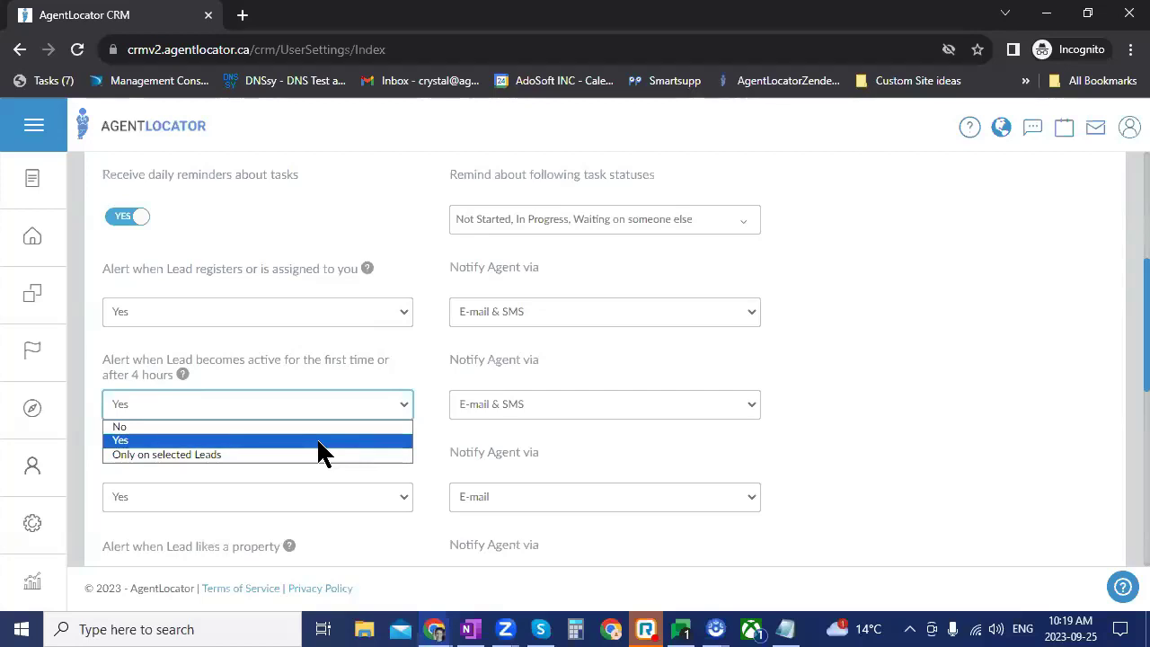
click(316, 439)
click(406, 363)
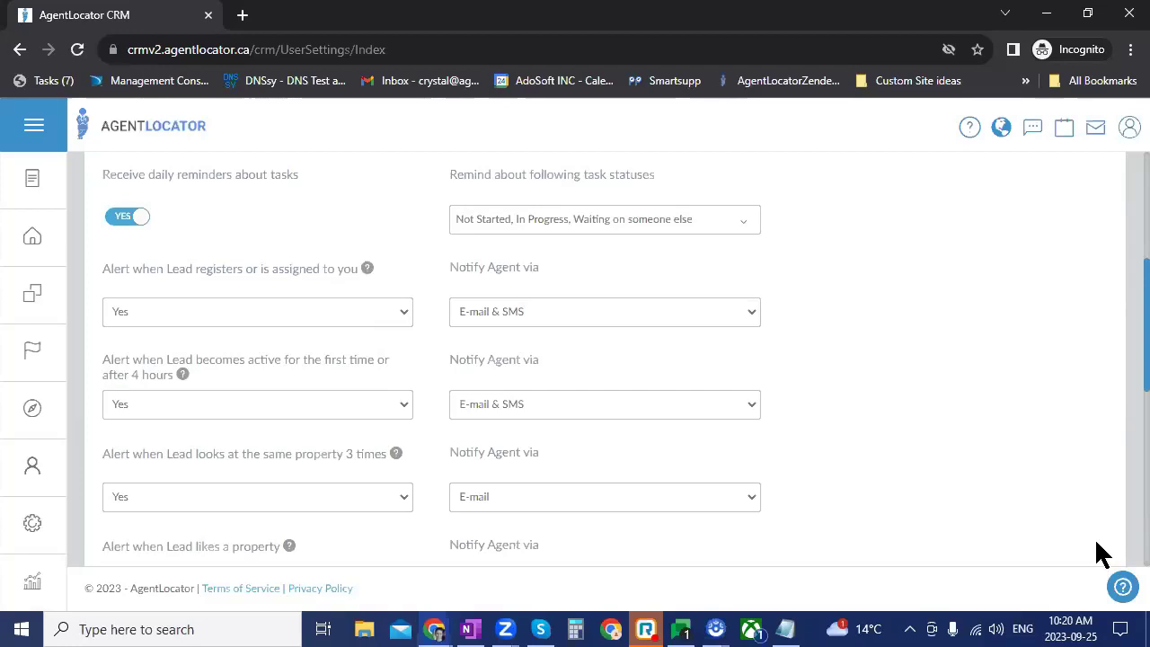
Step: Scroll through the alert settings without changing or saving anything
scroll(404, 463, down, 2)
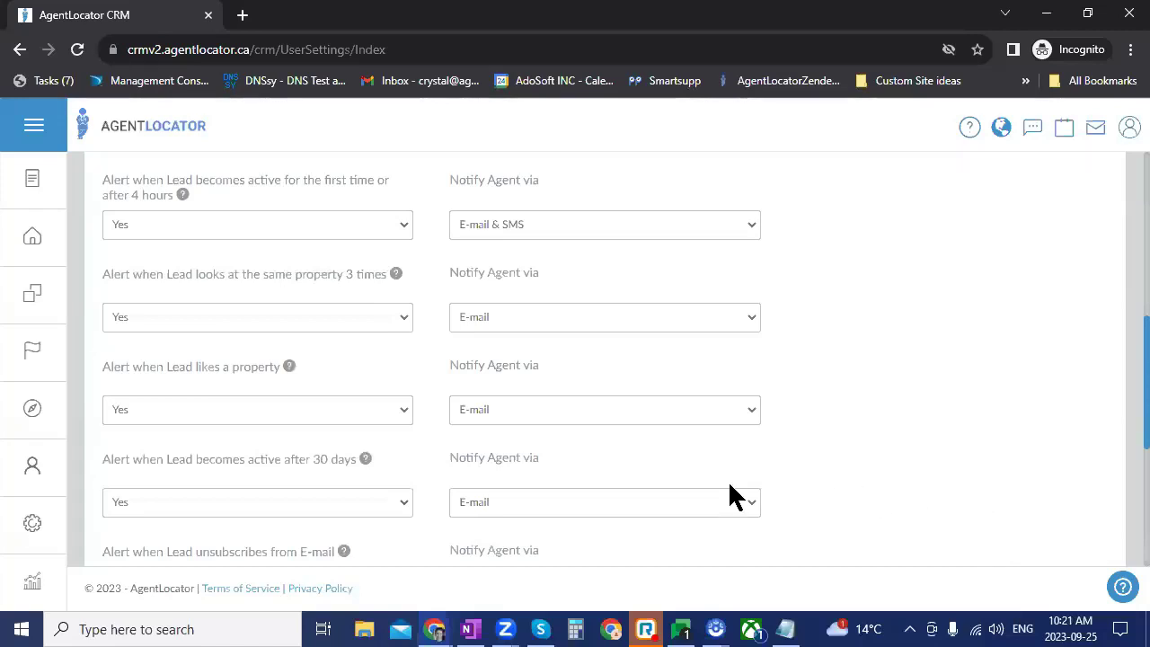
scroll(729, 486, down, 1)
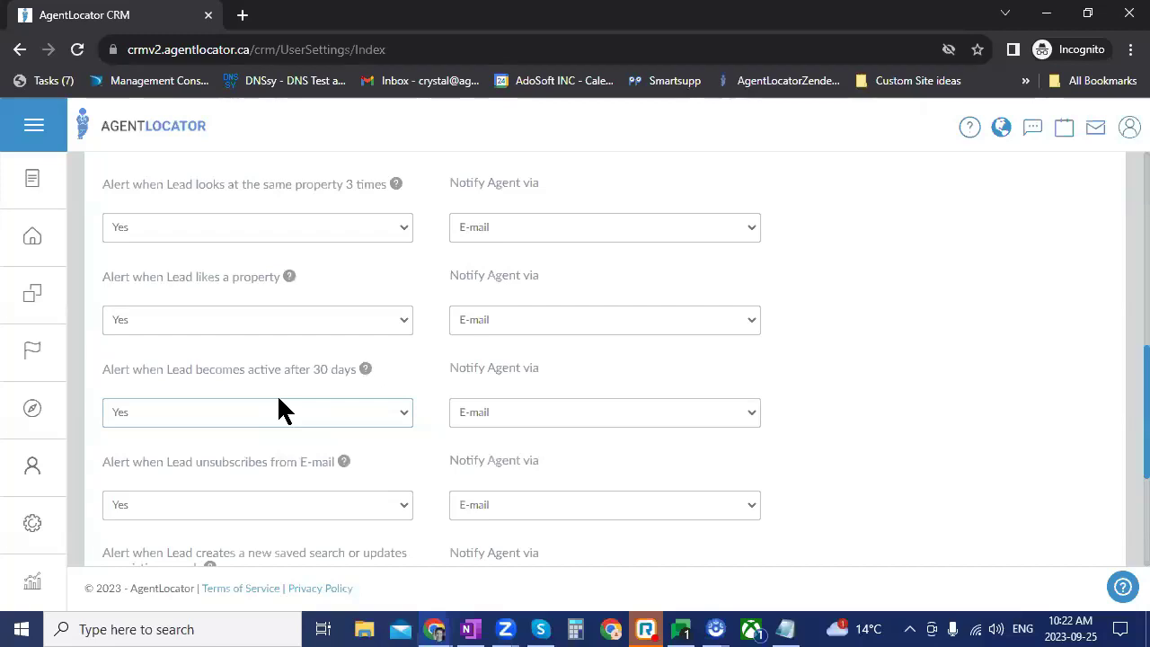
scroll(278, 400, down, 2)
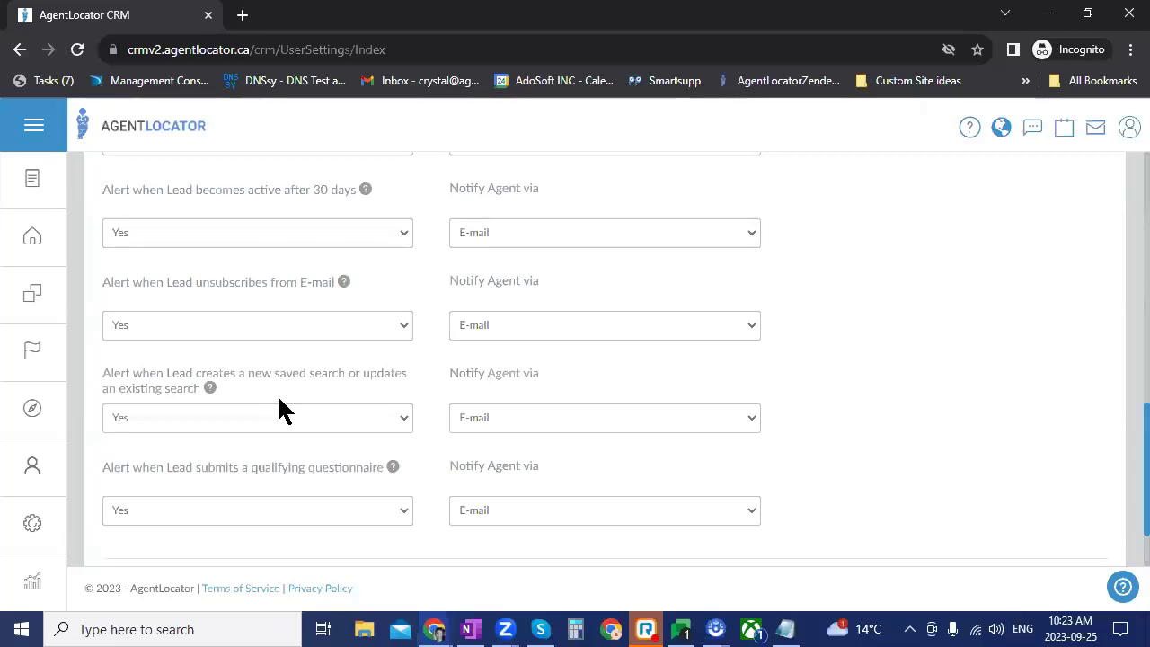
scroll(278, 399, down, 1)
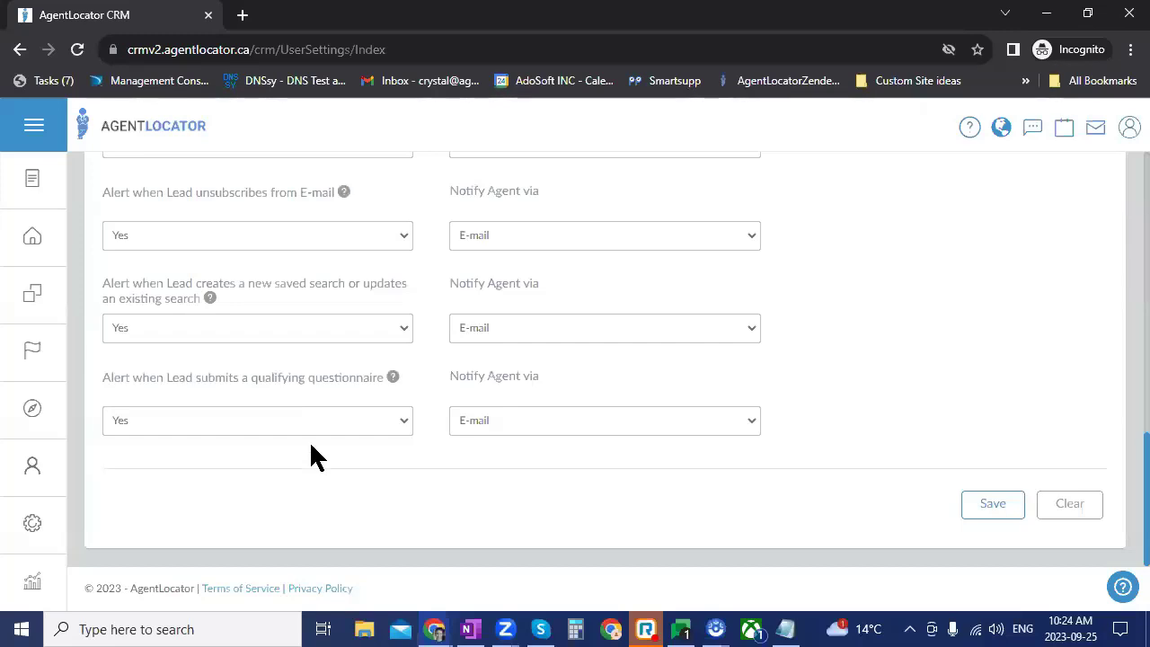
scroll(972, 408, up, 2)
scroll(898, 431, up, 2)
scroll(773, 510, down, 5)
scroll(629, 467, up, 2)
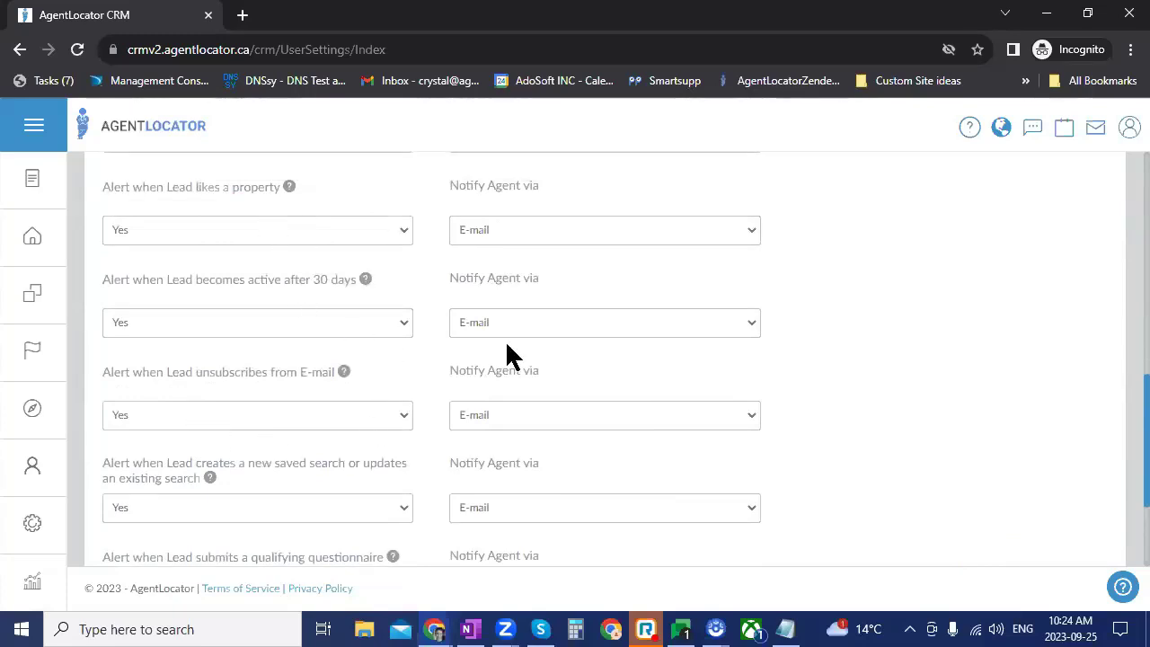
scroll(445, 344, up, 2)
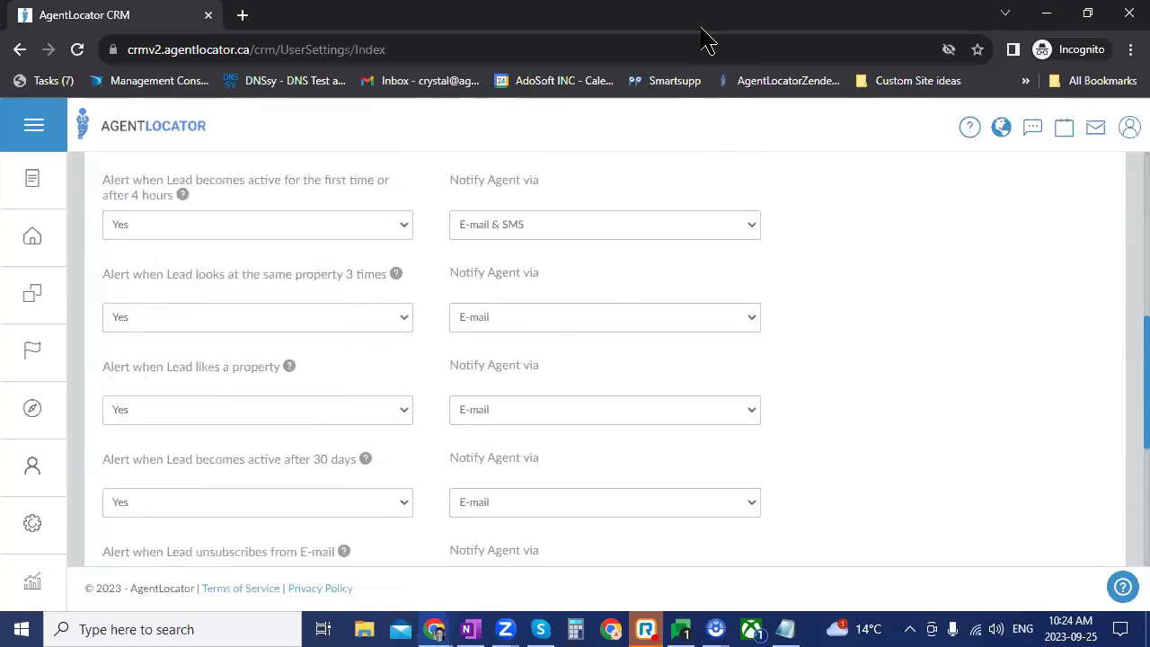
Step: Return to the list of 313 leads and open the first lead's record
click(53, 252)
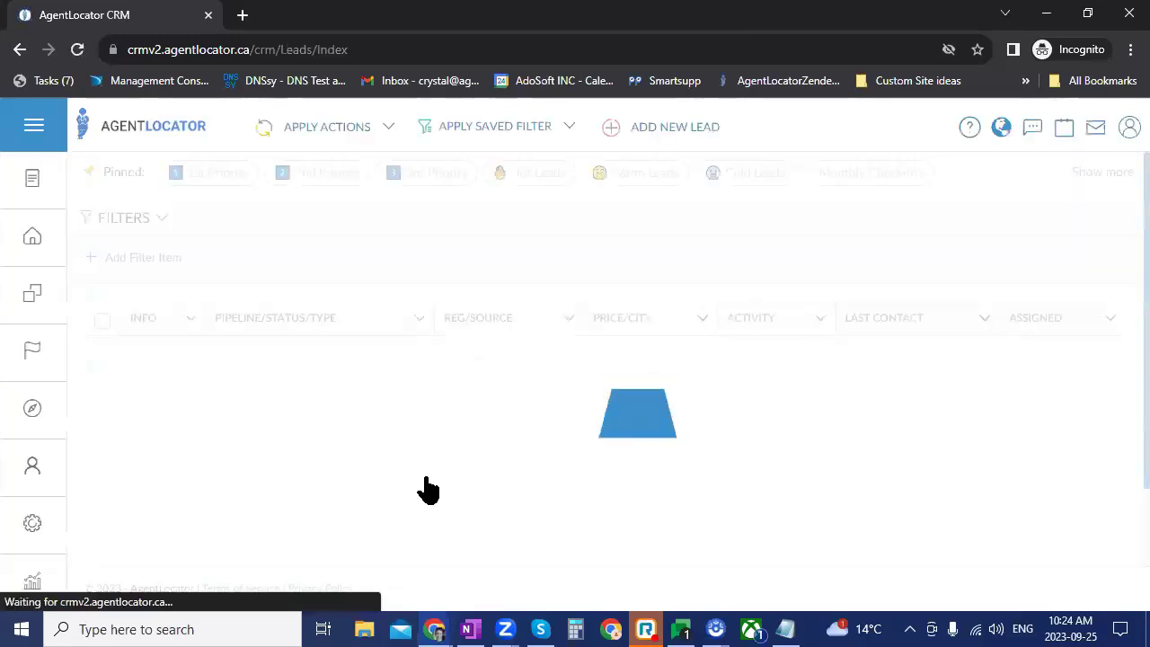
scroll(558, 474, down, 2)
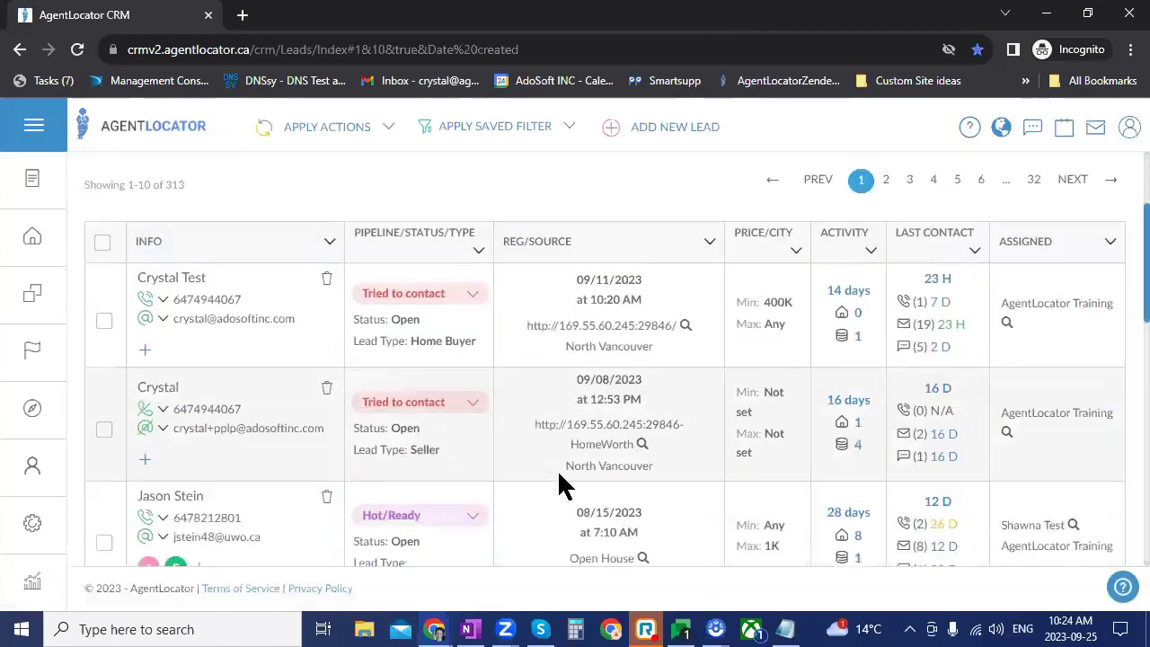
click(176, 278)
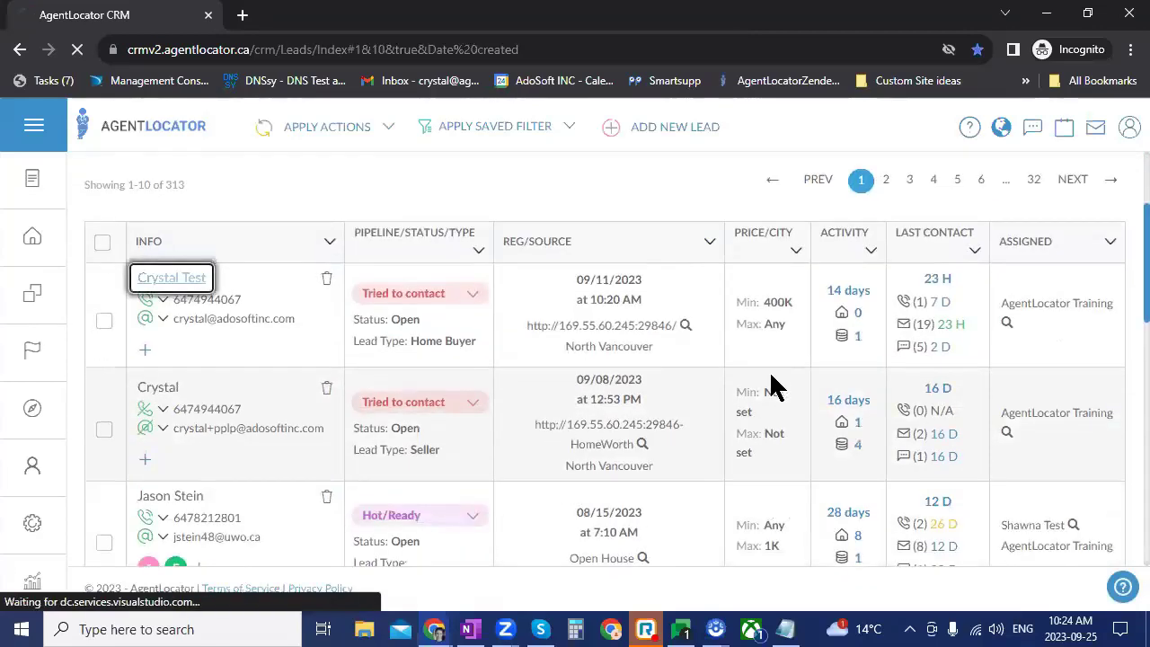
Step: Review the lead's stats and 949K Oshawa 3-bed detached view, changing its e-mail subscription status
scroll(531, 494, down, 5)
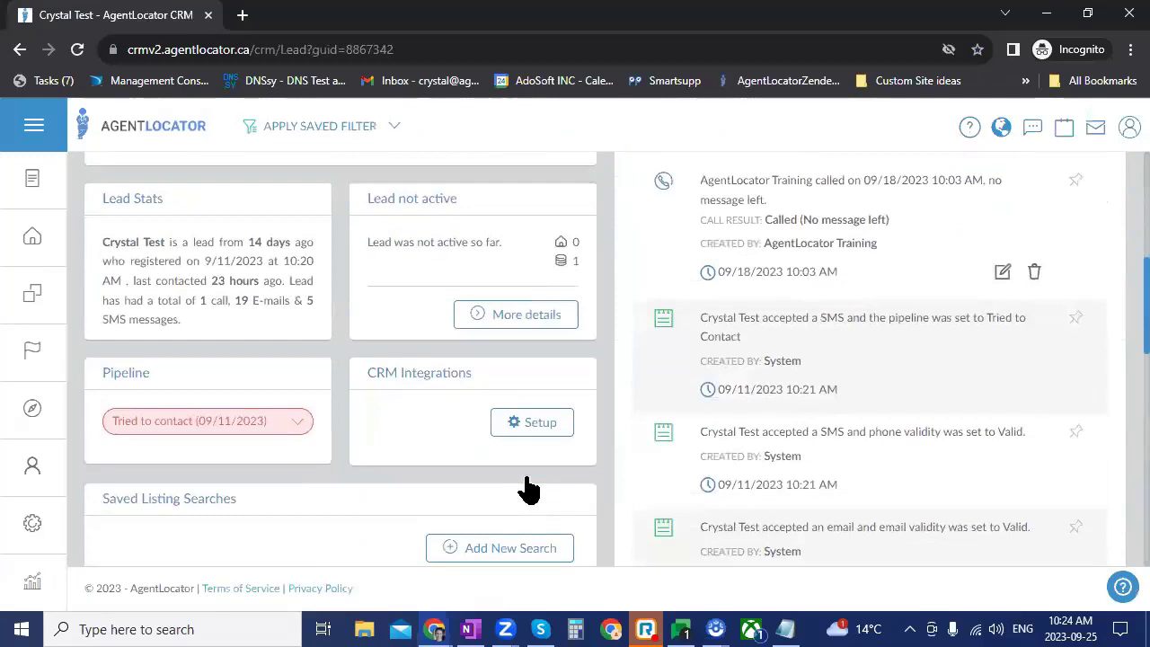
scroll(530, 490, up, 4)
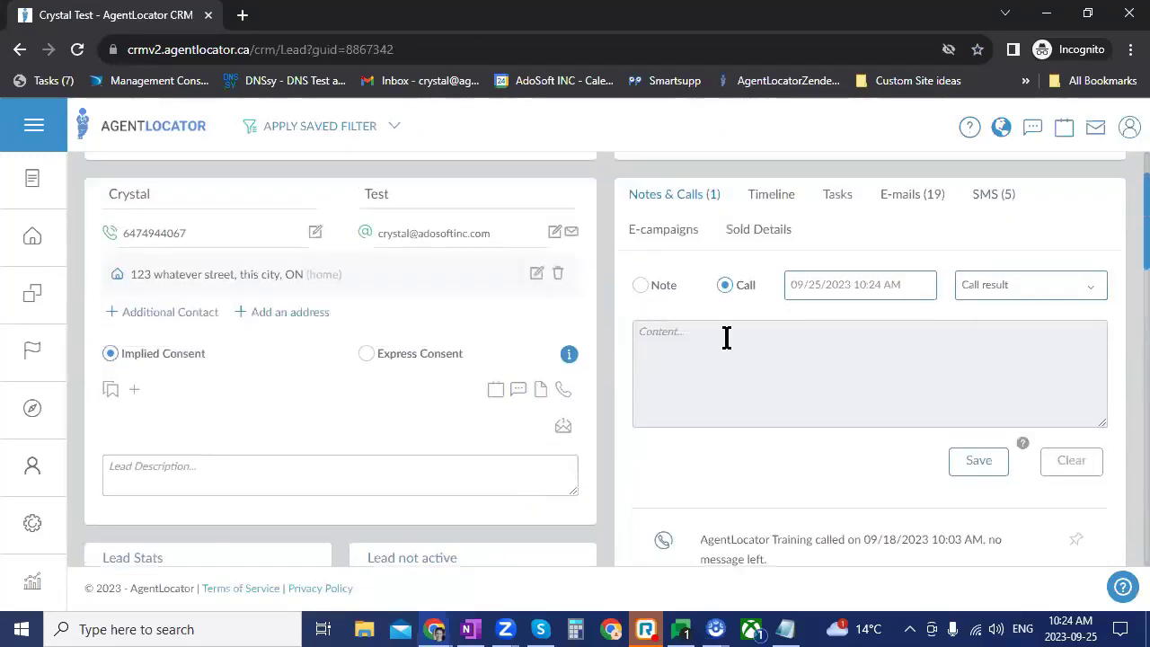
scroll(725, 337, up, 1)
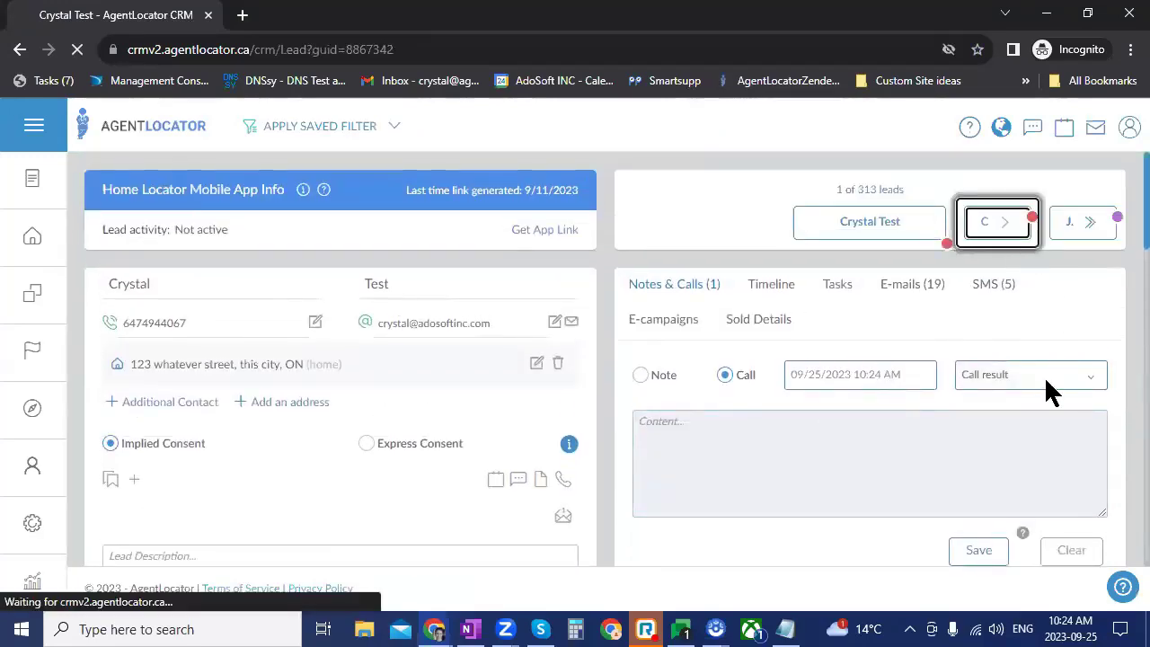
scroll(528, 474, down, 5)
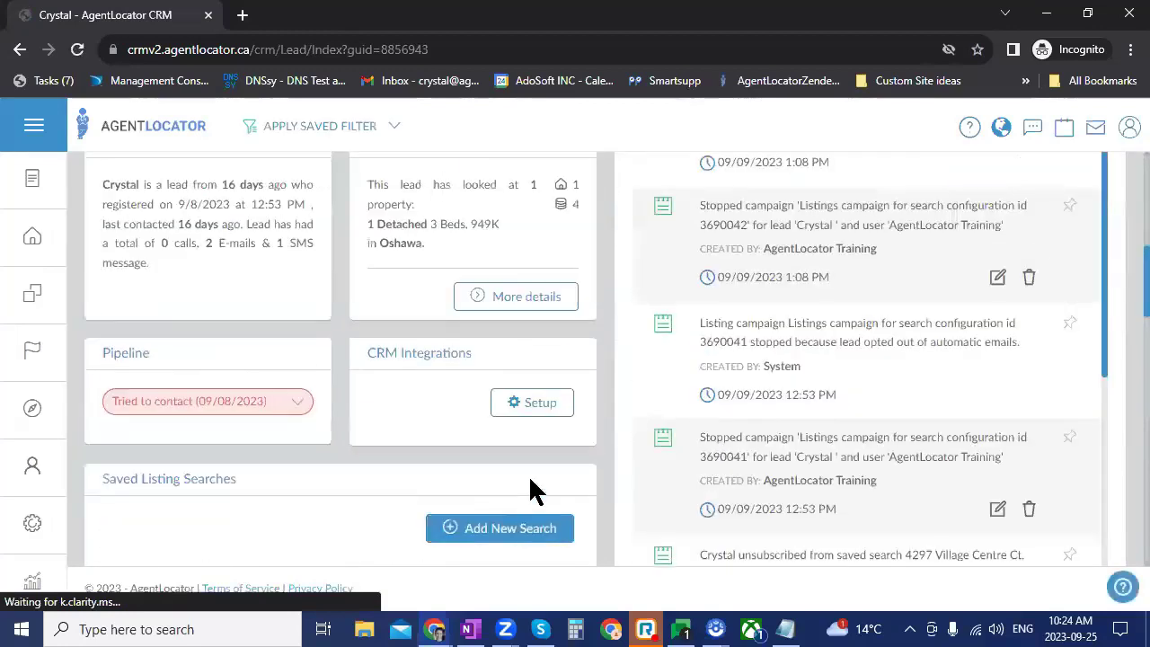
scroll(528, 485, up, 1)
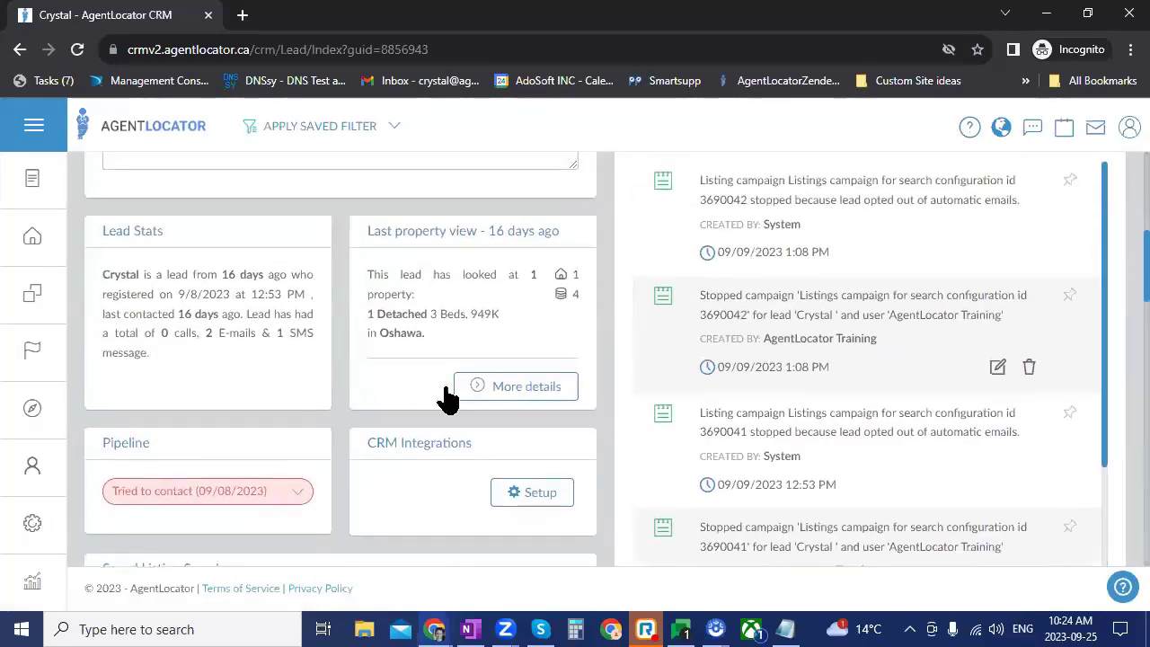
scroll(557, 400, up, 5)
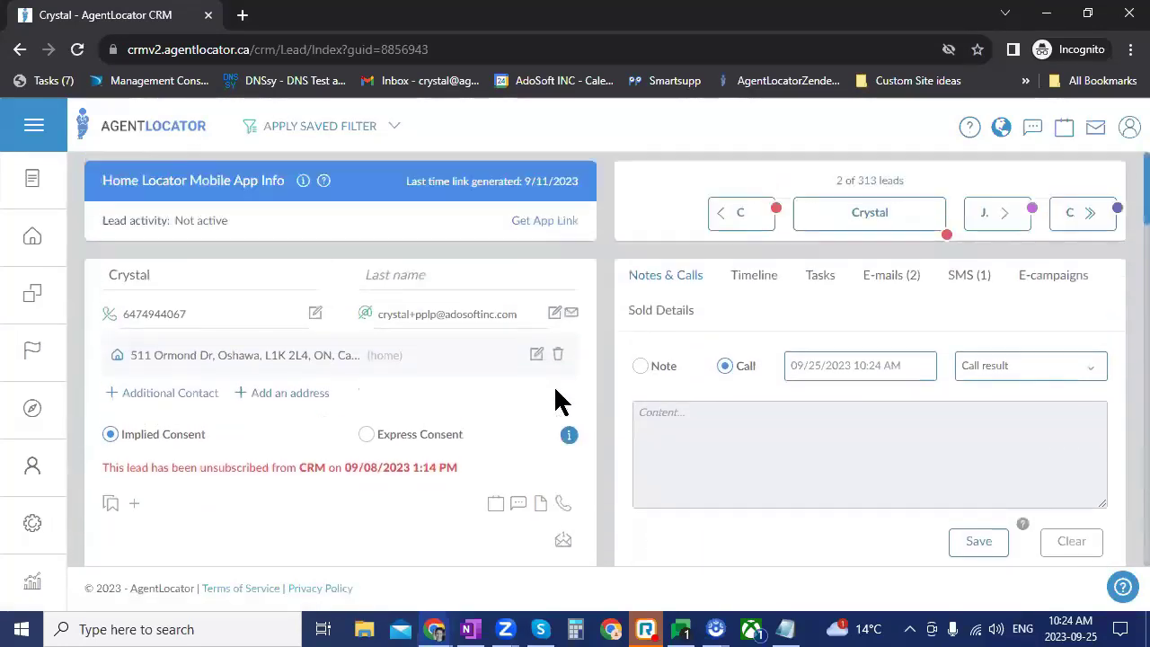
click(364, 323)
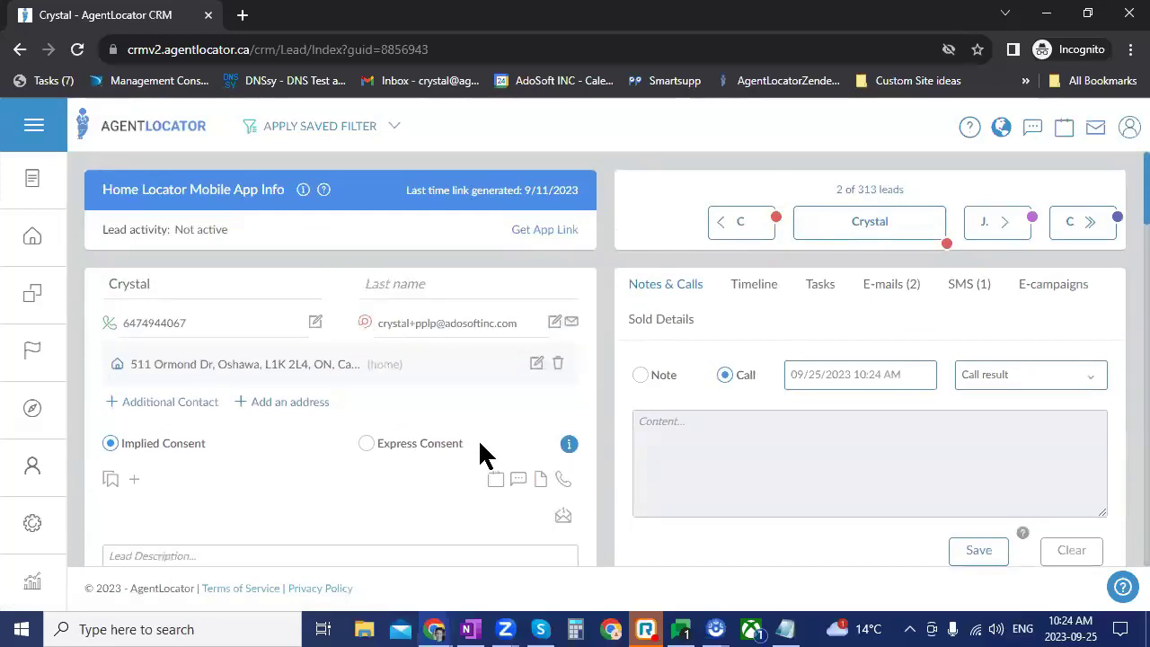
scroll(510, 368, down, 4)
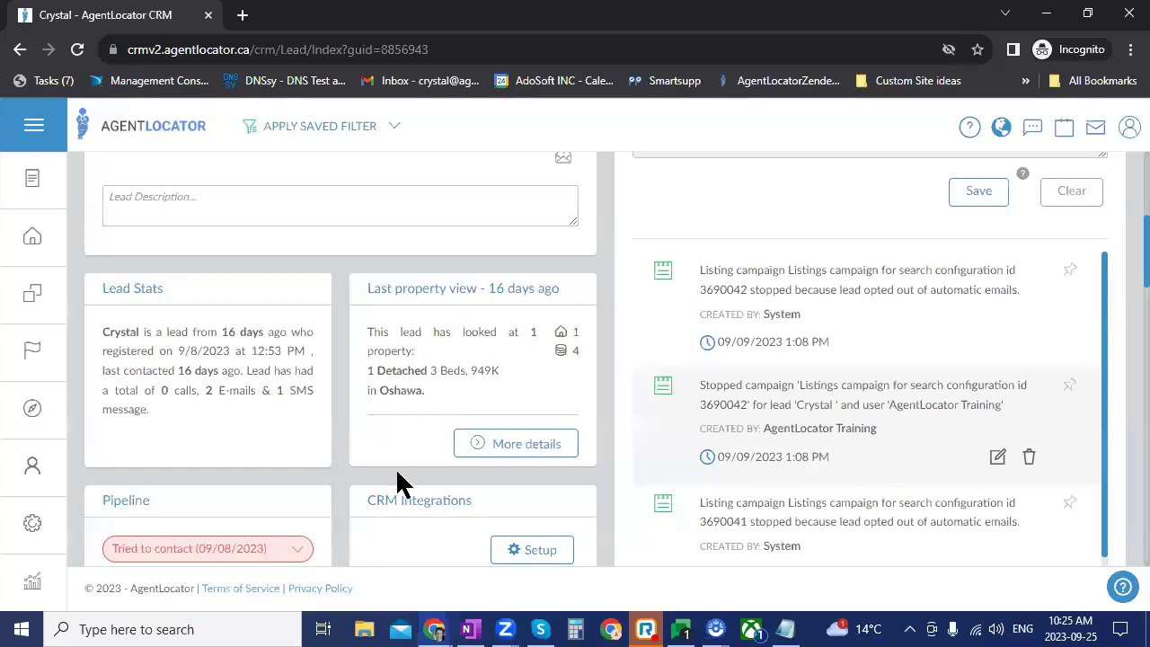
Step: Look through the lead's viewed-property activity in the Lead Activity panel
click(505, 447)
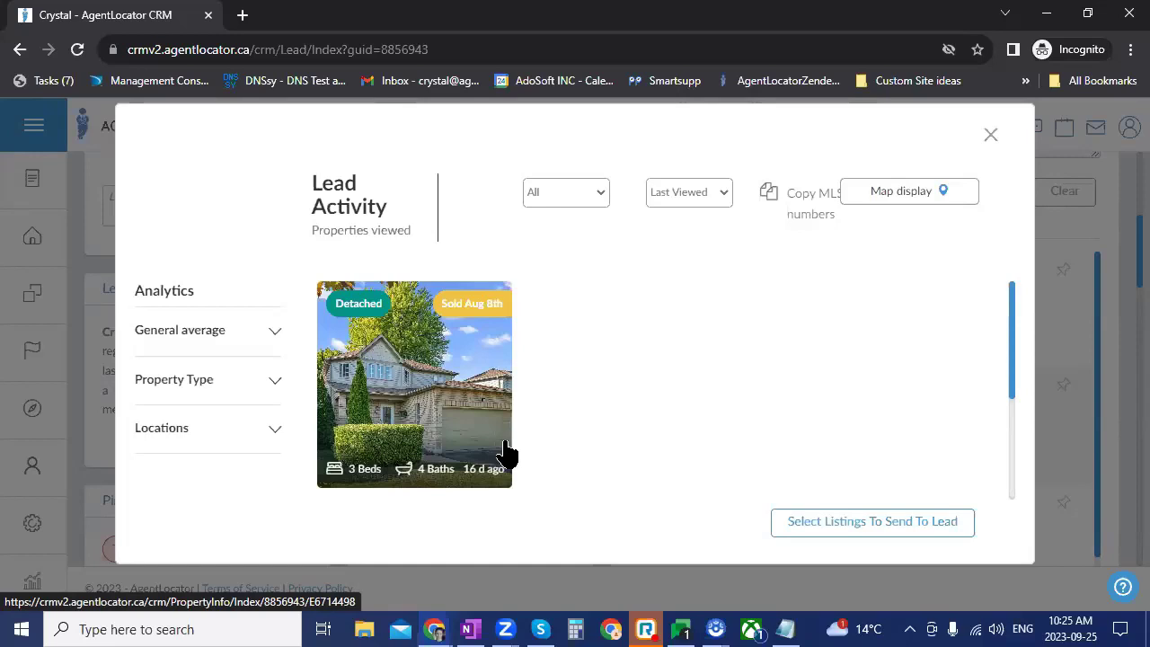
scroll(552, 404, down, 2)
scroll(535, 432, up, 1)
scroll(544, 464, up, 2)
scroll(620, 471, down, 2)
scroll(665, 444, down, 1)
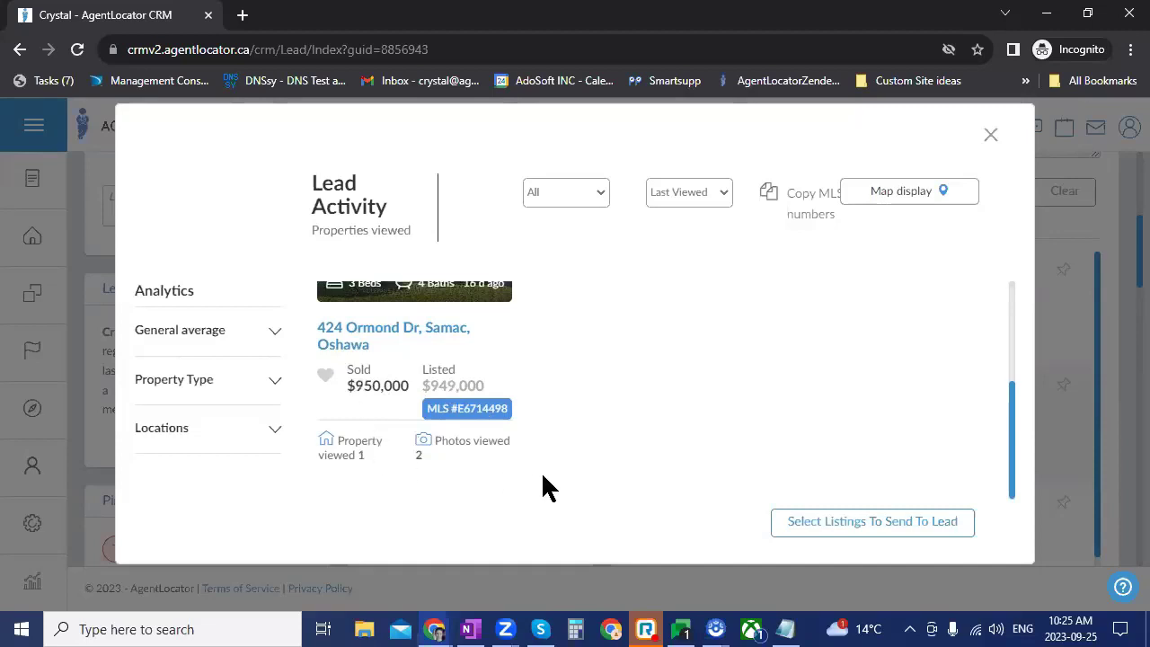
Step: Cancel choosing listings to send, close the properties-viewed panel, and load the next lead
click(779, 523)
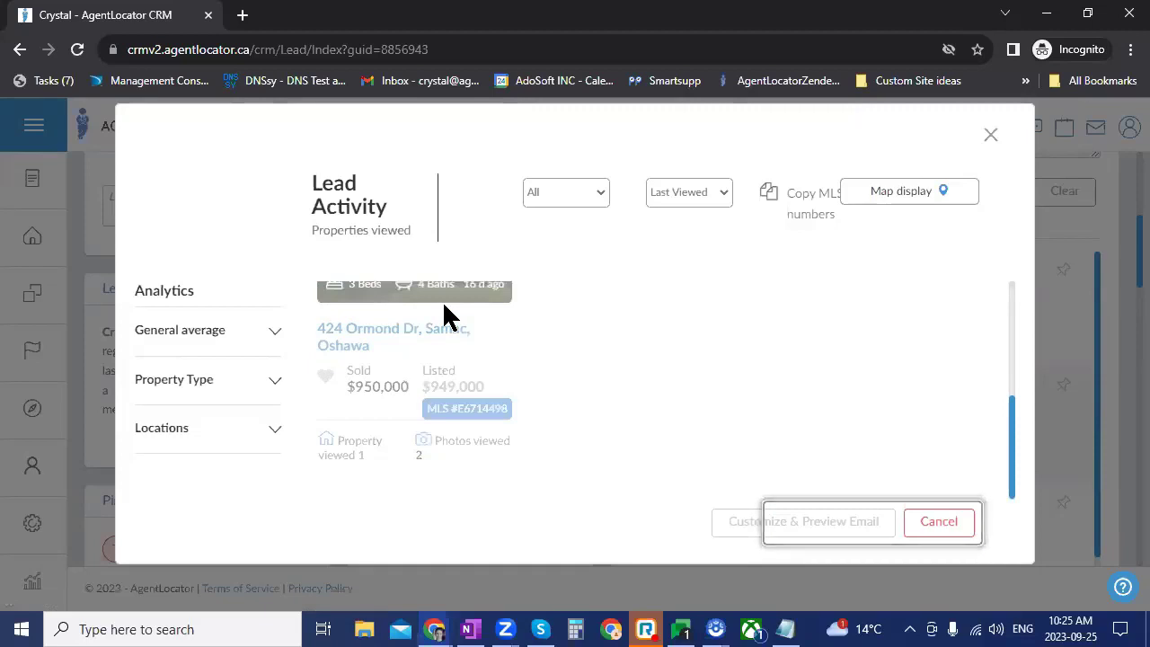
click(934, 523)
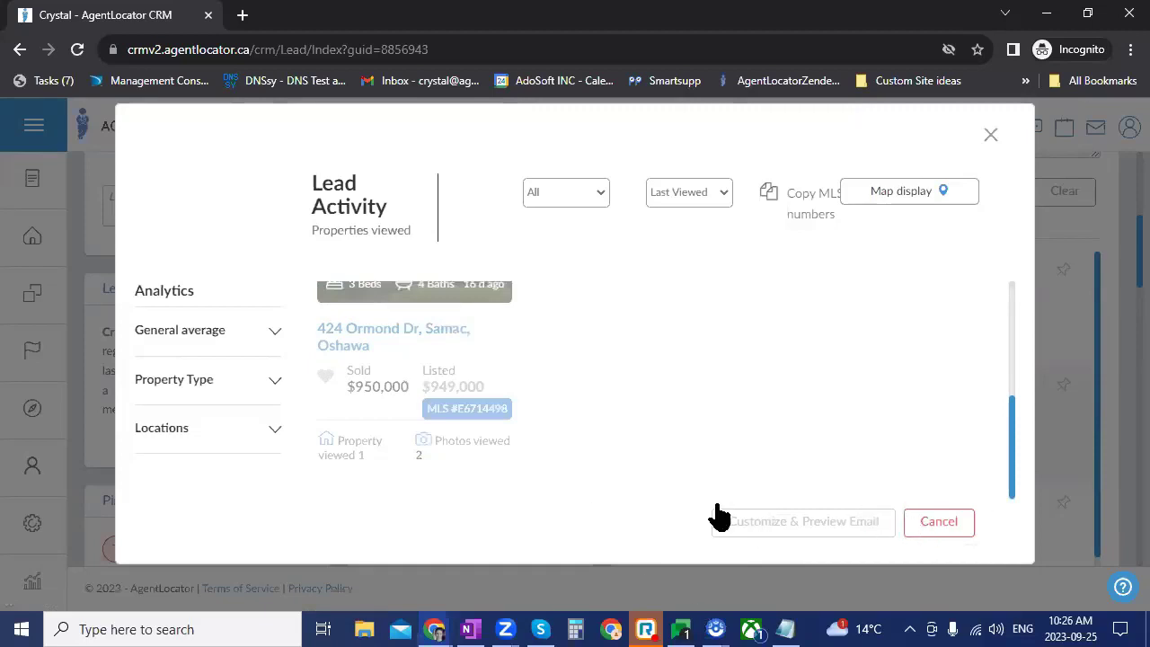
scroll(764, 413, up, 3)
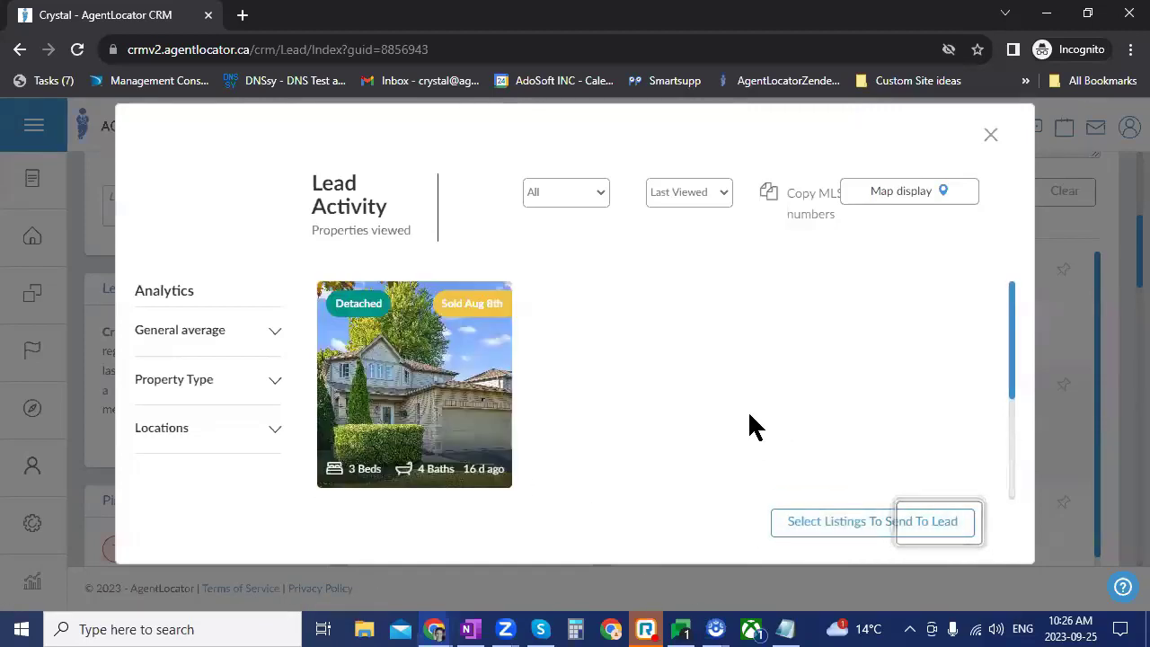
click(1128, 333)
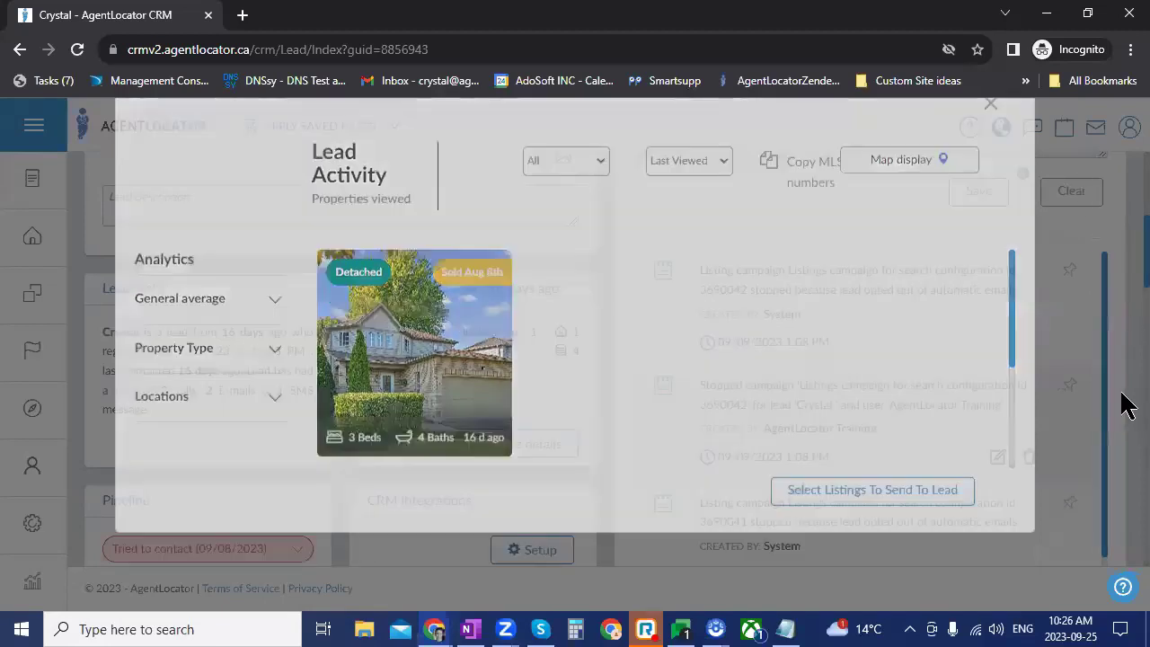
click(1022, 224)
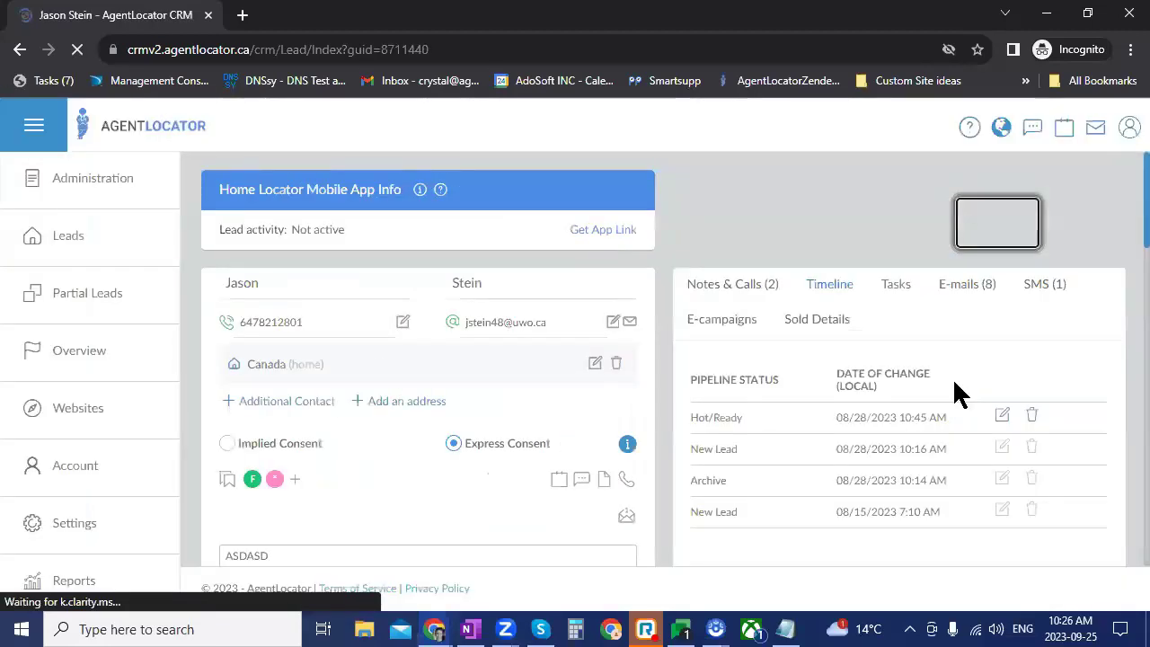
Step: Open this lead's Lead Activity and browse its viewed rental listings
scroll(521, 449, down, 7)
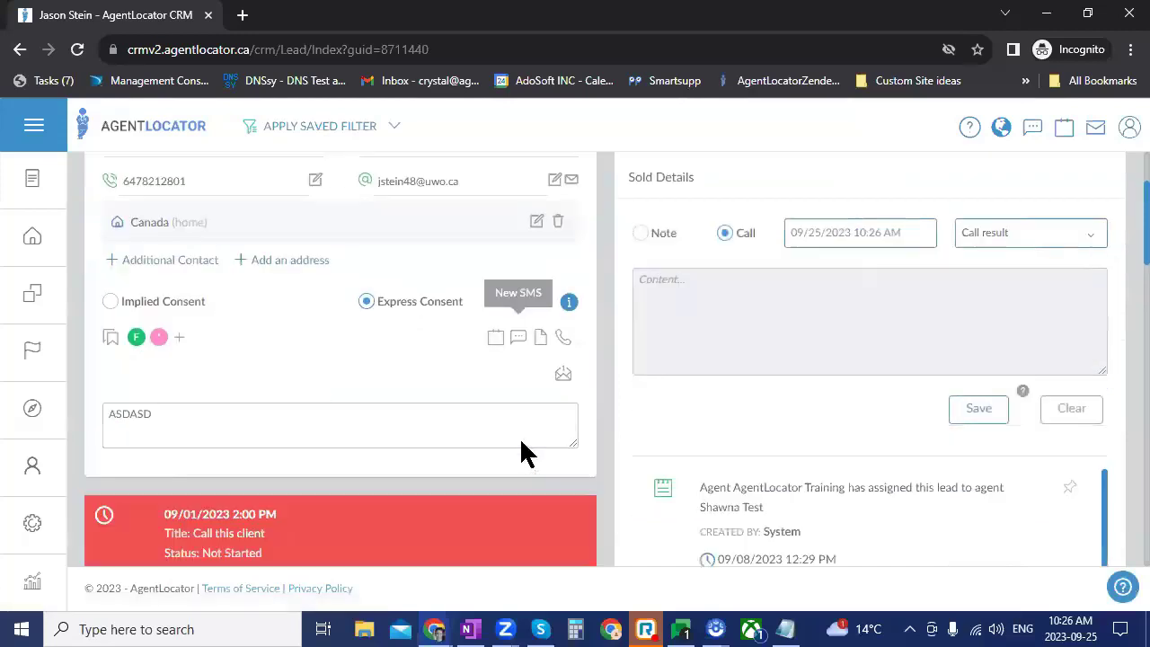
click(518, 400)
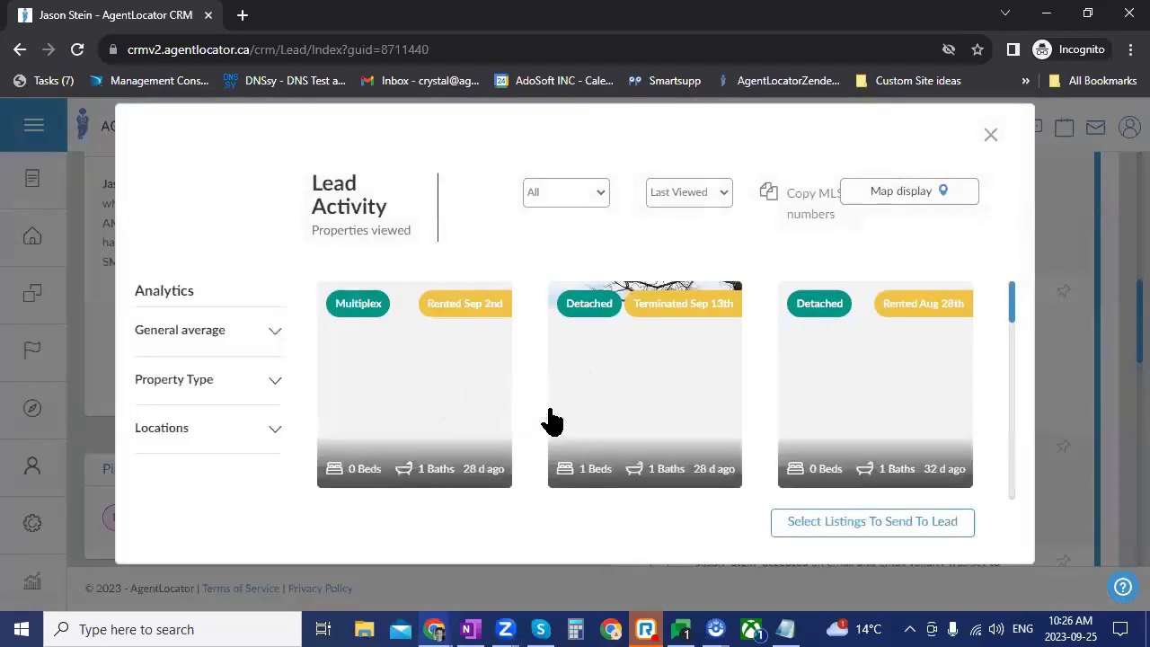
scroll(844, 422, down, 2)
scroll(670, 324, down, 2)
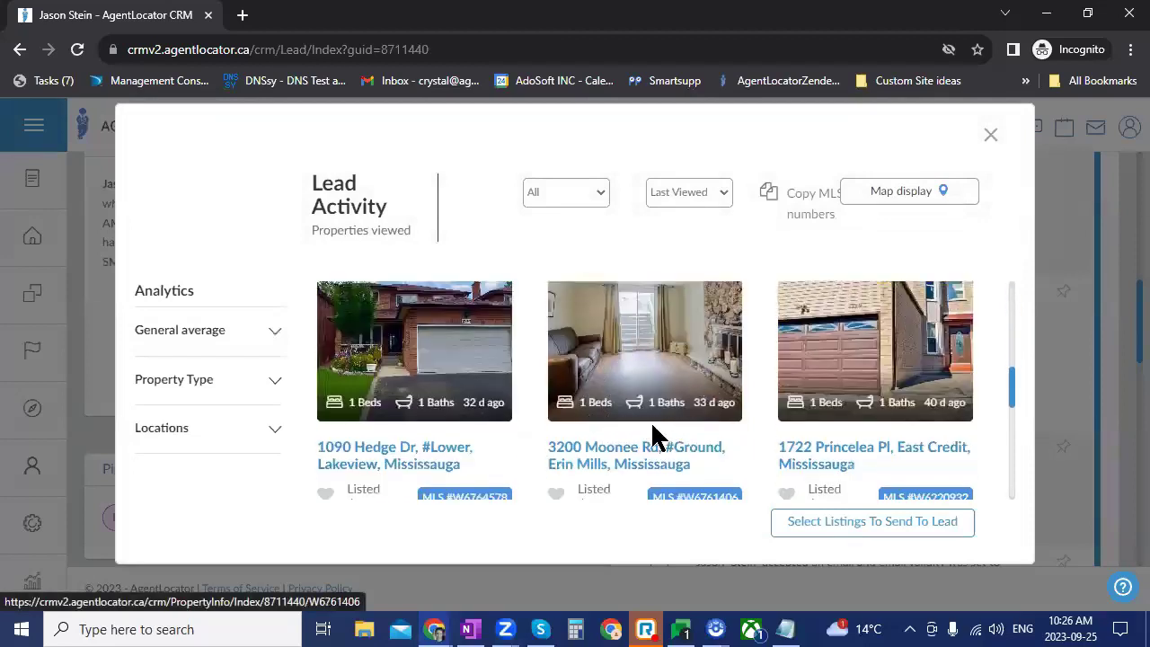
scroll(701, 485, down, 1)
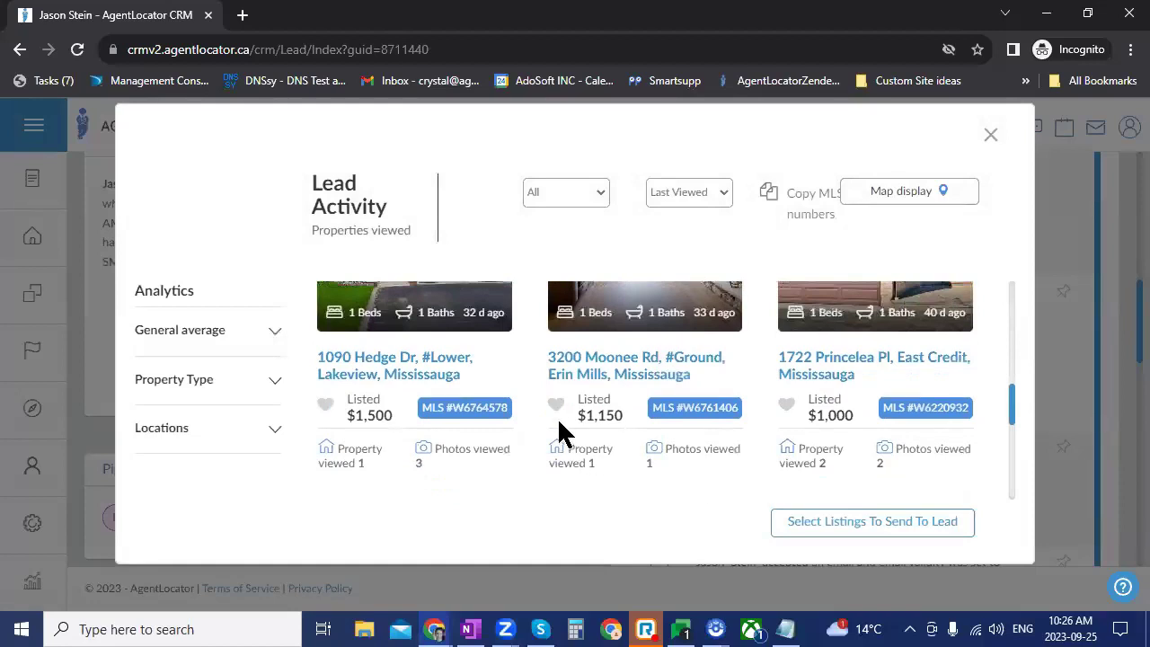
click(848, 518)
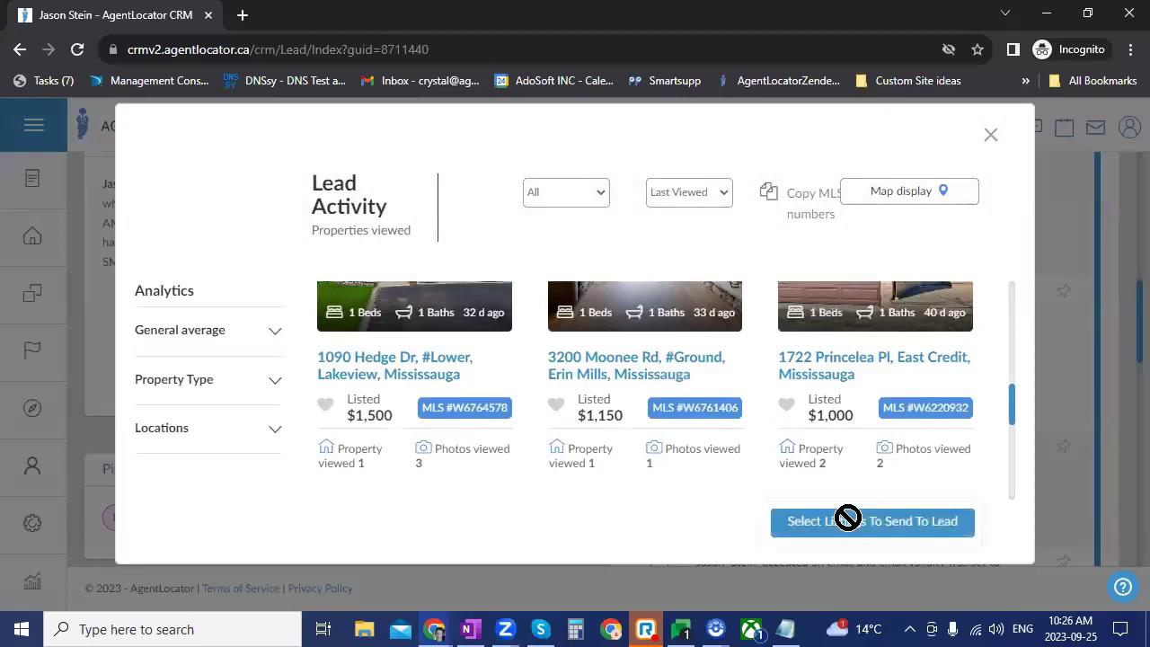
click(658, 315)
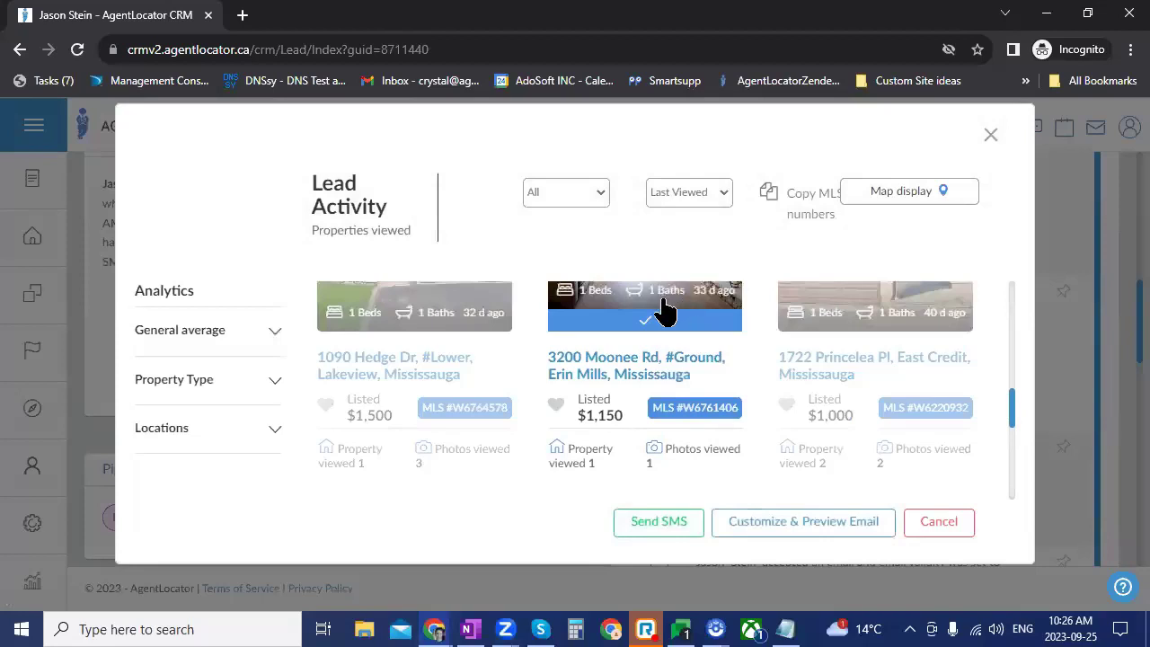
scroll(718, 439, down, 3)
scroll(726, 454, up, 5)
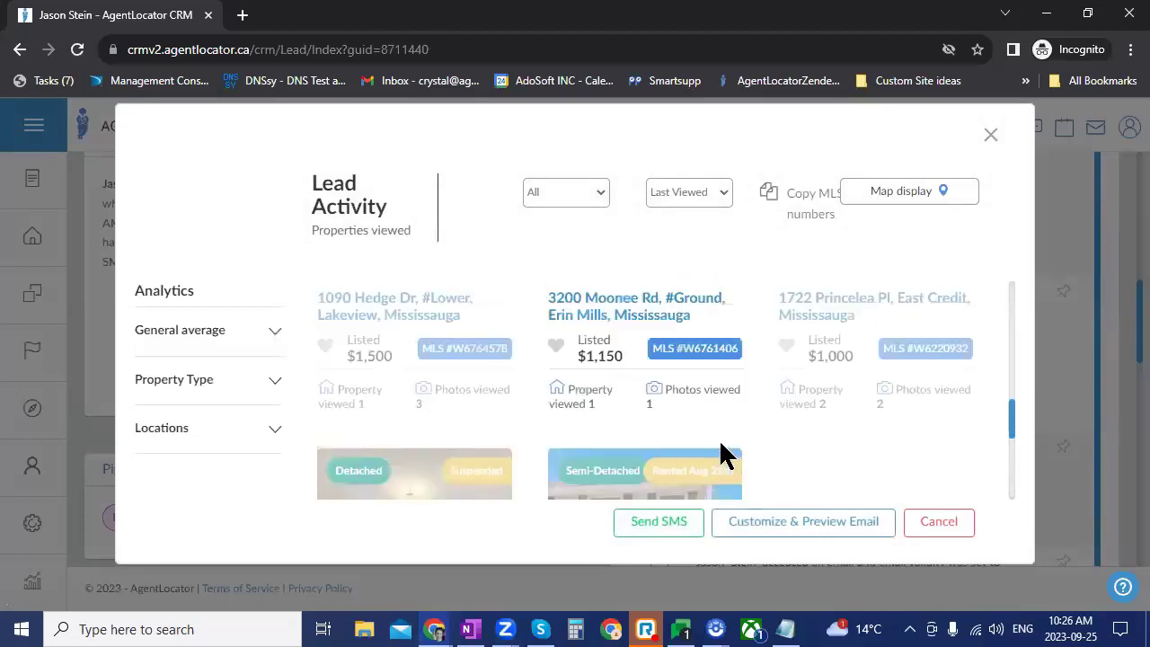
scroll(726, 454, up, 2)
scroll(718, 452, down, 4)
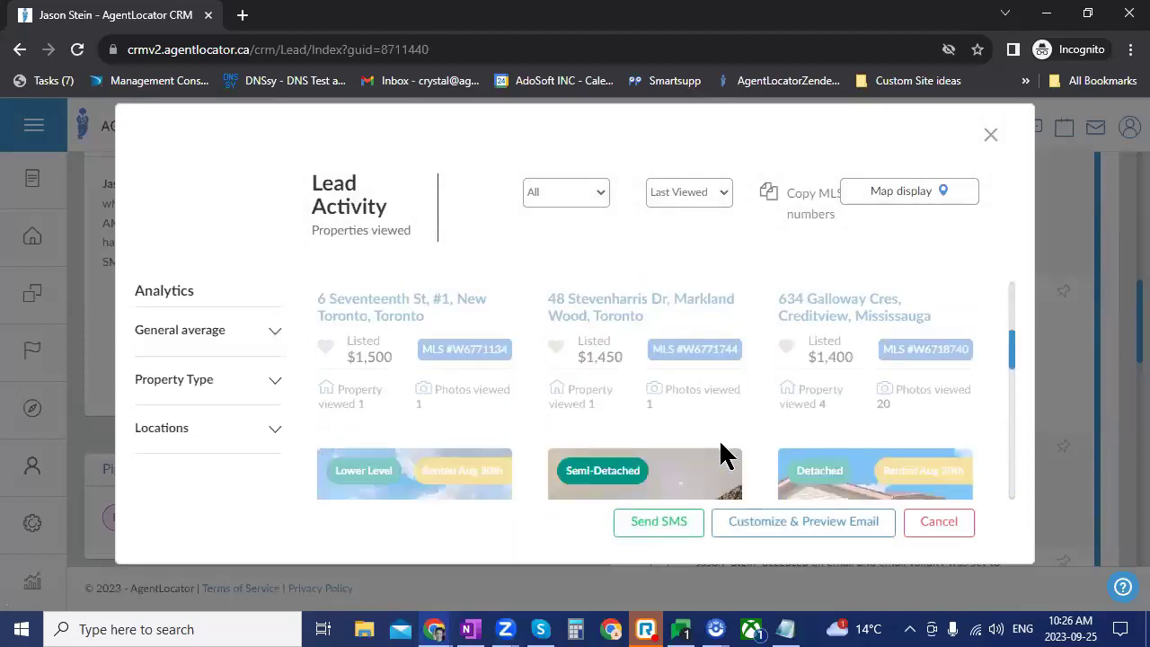
click(662, 530)
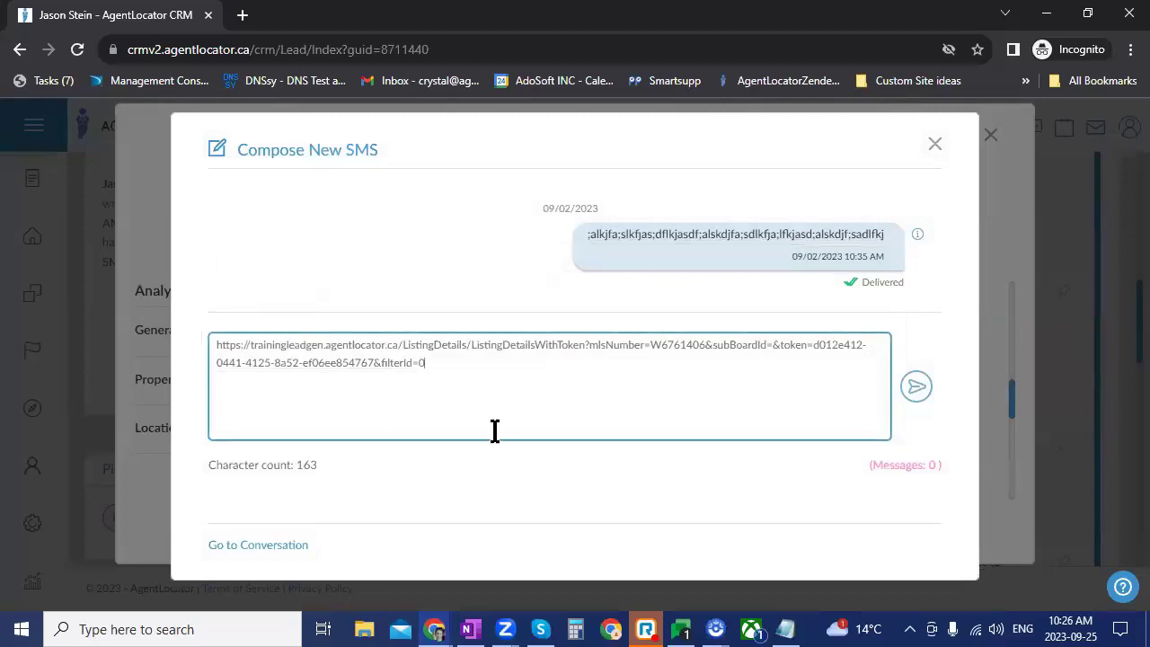
click(219, 350)
key(Return)
key(Return)
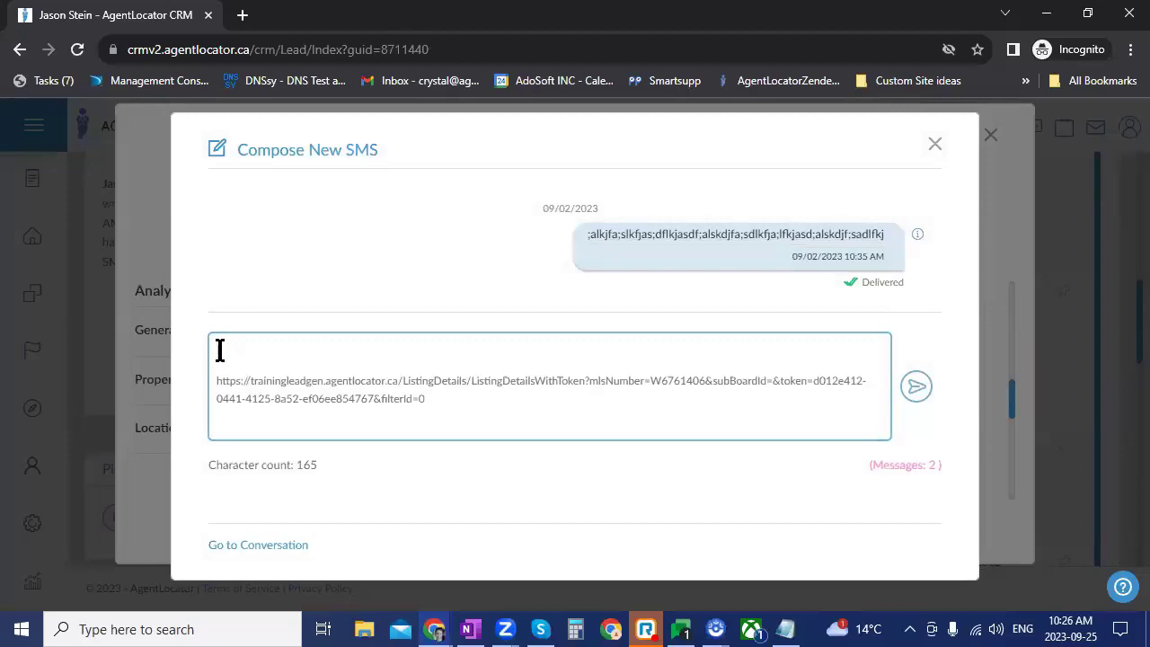
click(934, 146)
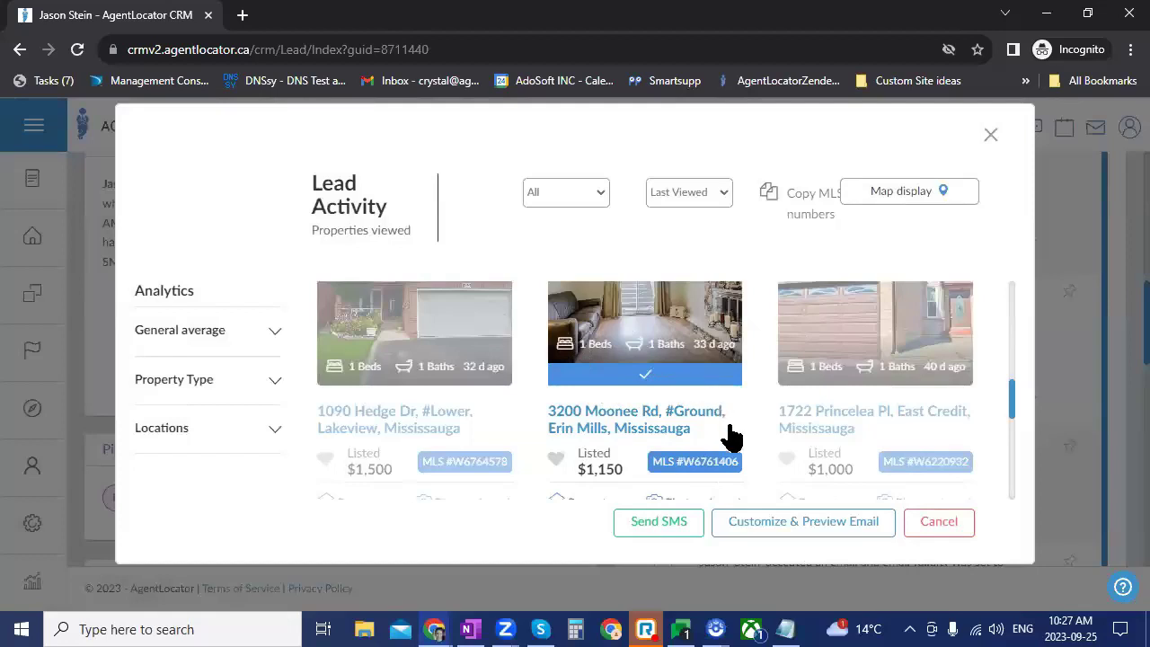
click(771, 521)
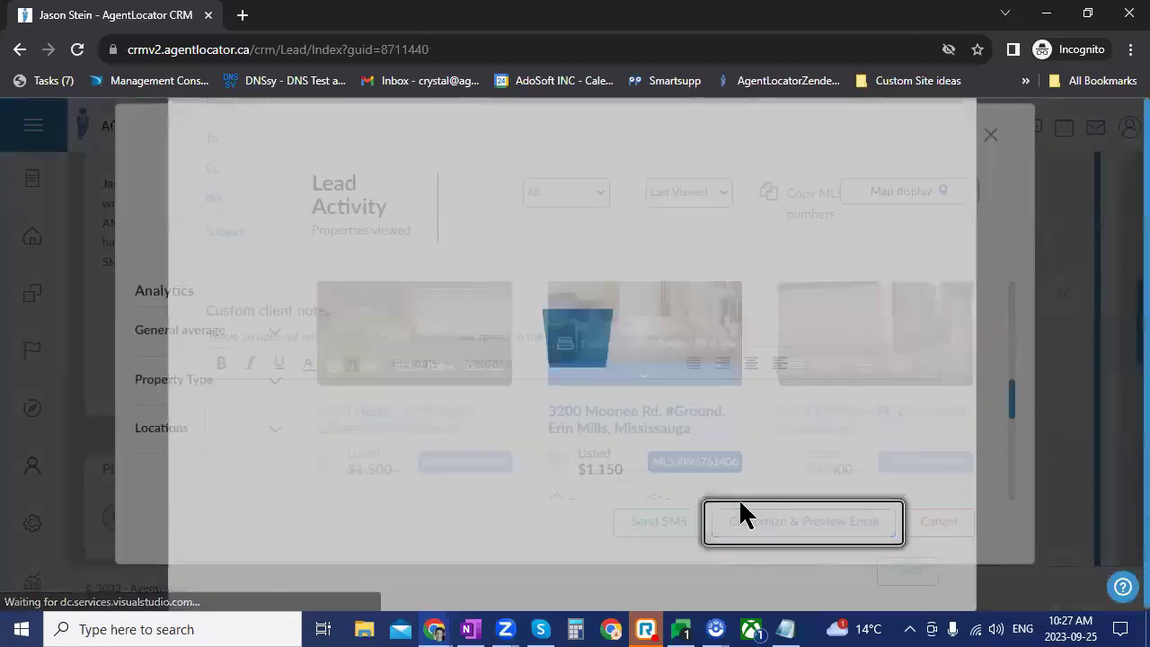
scroll(937, 418, down, 4)
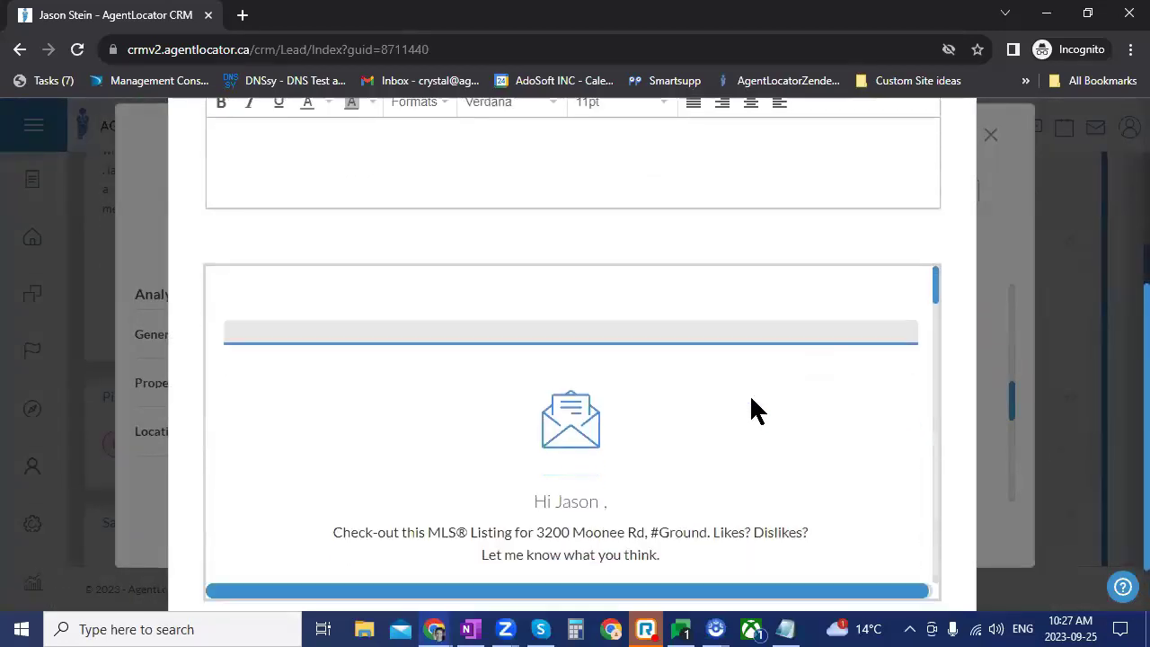
scroll(752, 410, down, 8)
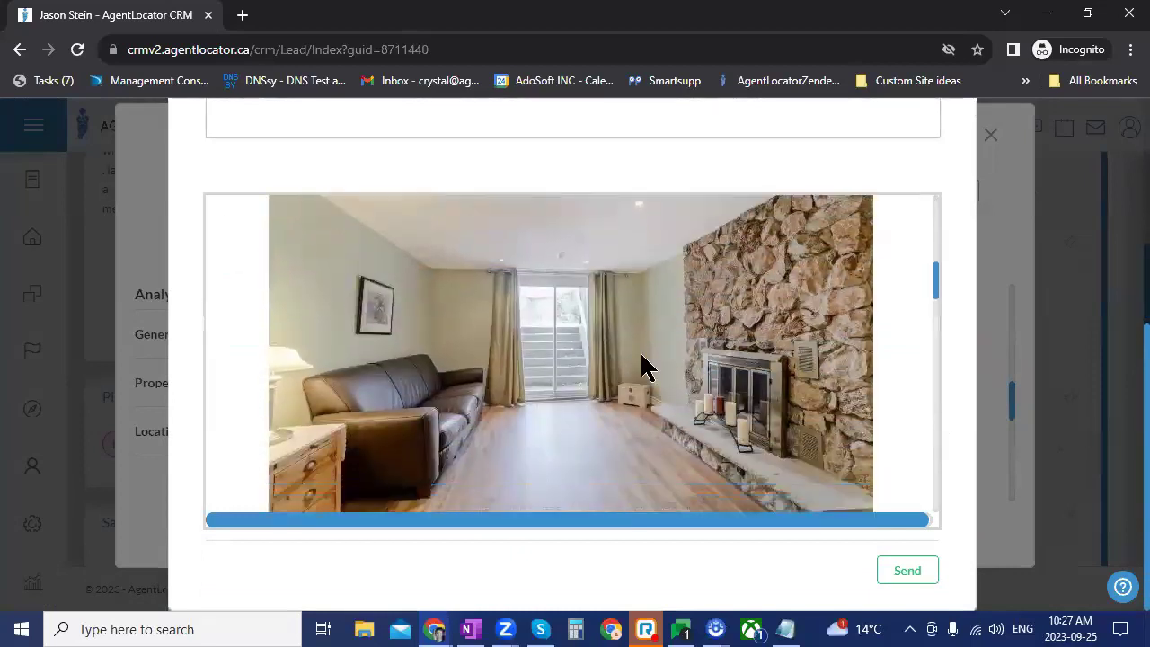
scroll(643, 366, down, 2)
scroll(626, 438, down, 10)
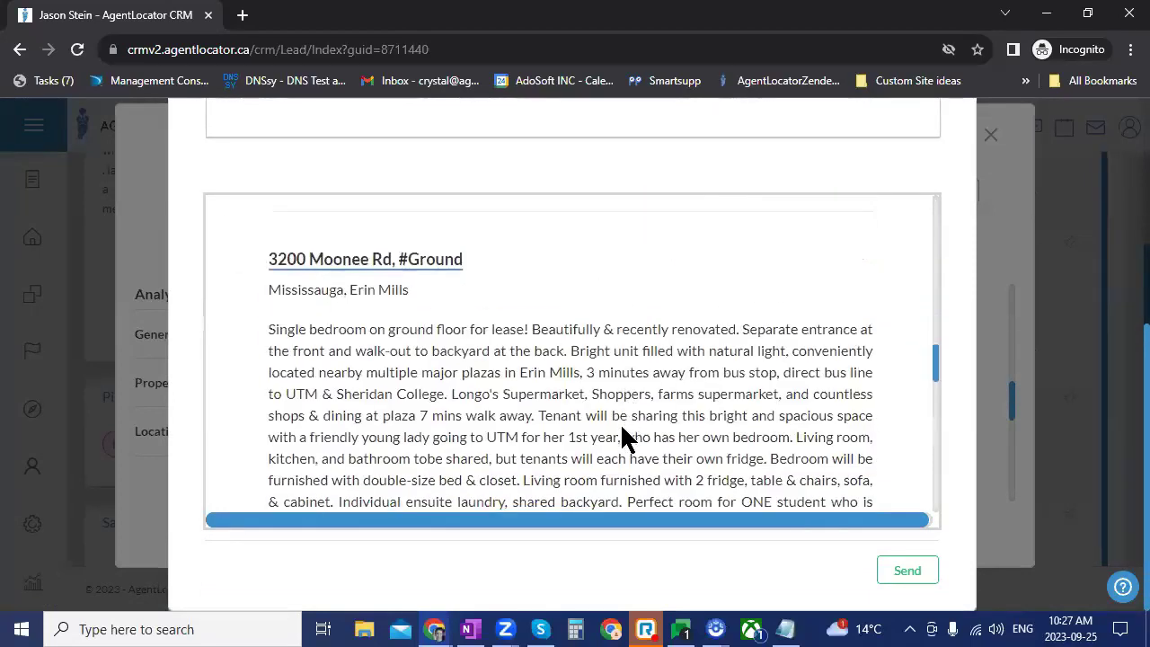
scroll(626, 438, up, 20)
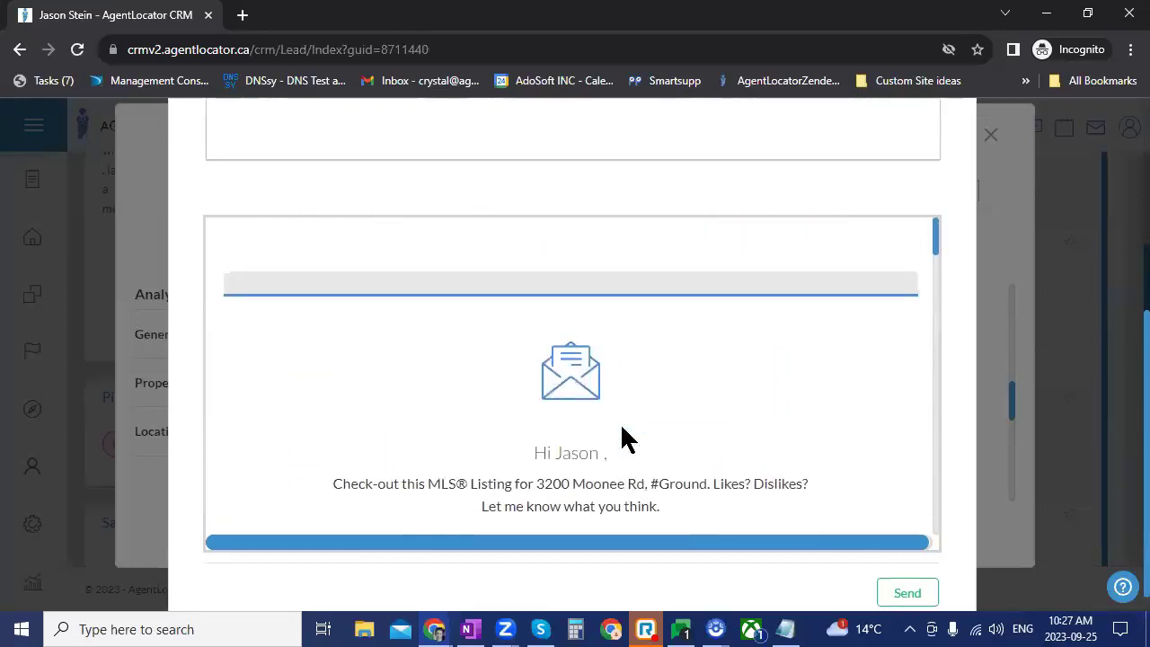
scroll(623, 439, up, 5)
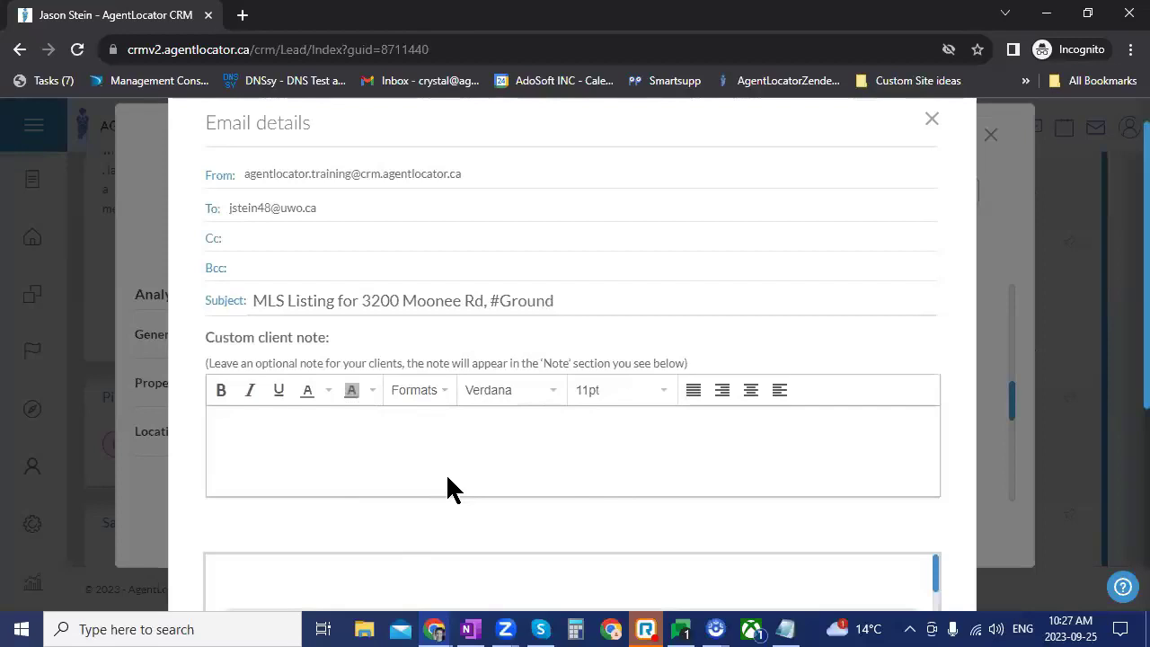
scroll(918, 456, down, 6)
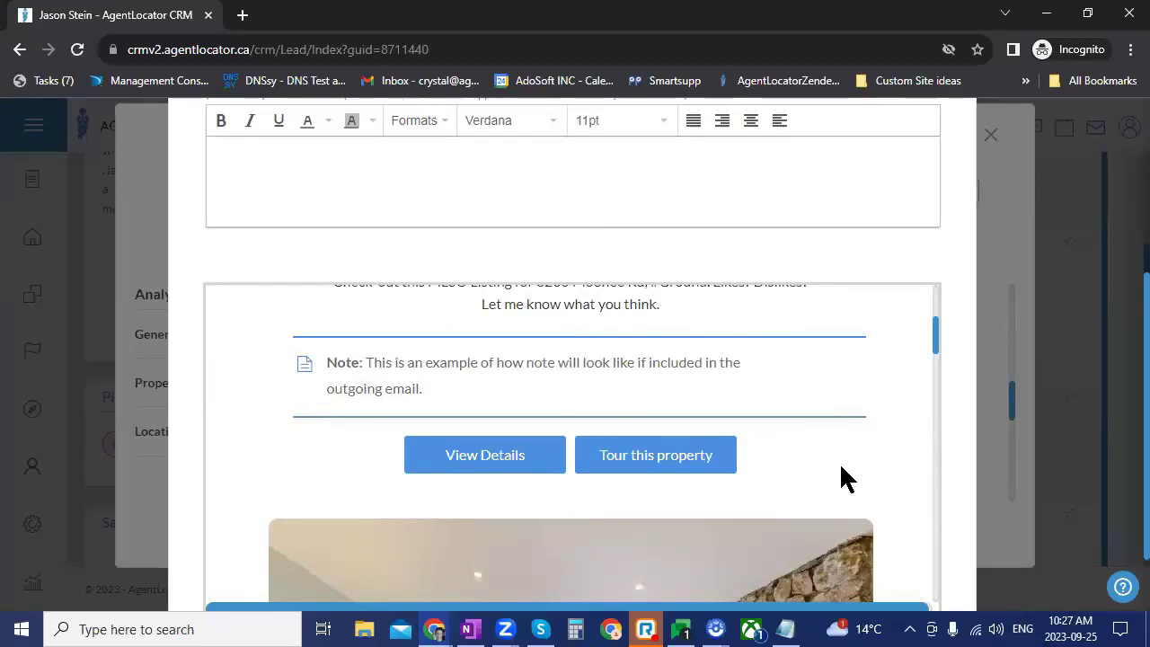
scroll(839, 462, up, 3)
scroll(820, 467, up, 3)
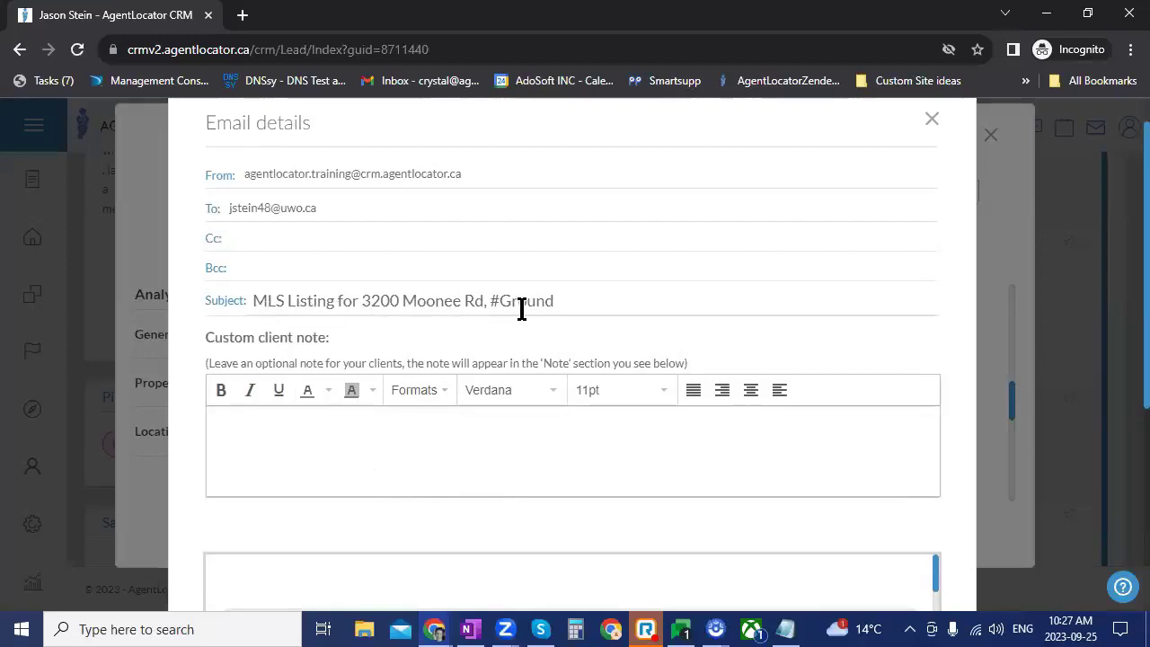
drag(570, 300, 214, 309)
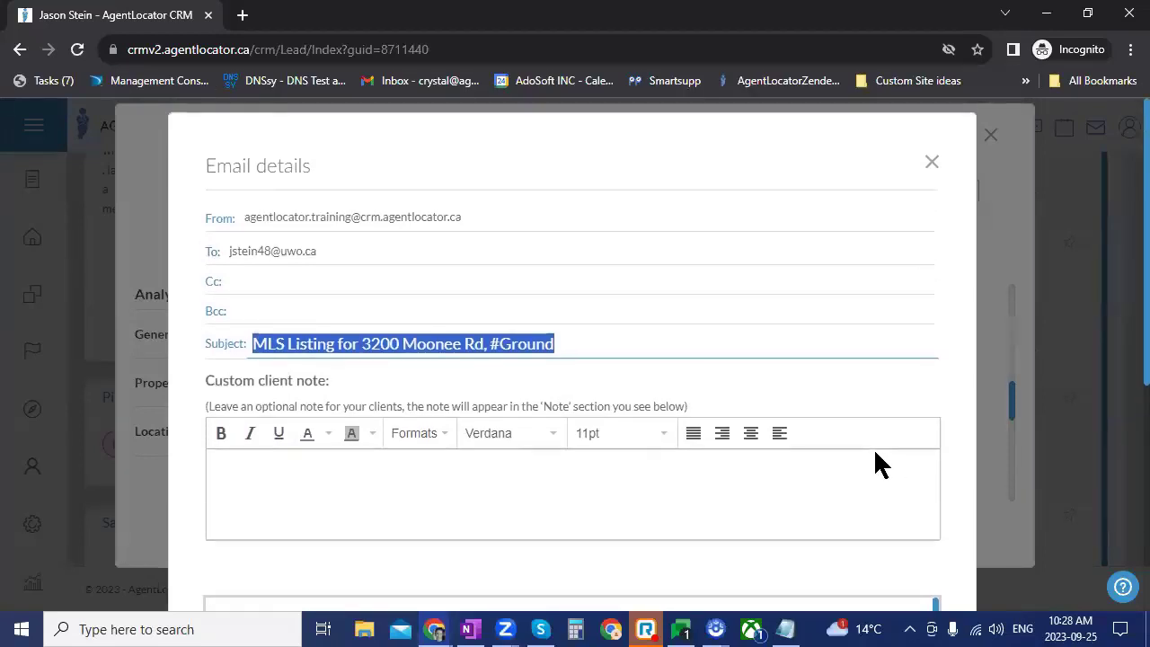
click(932, 162)
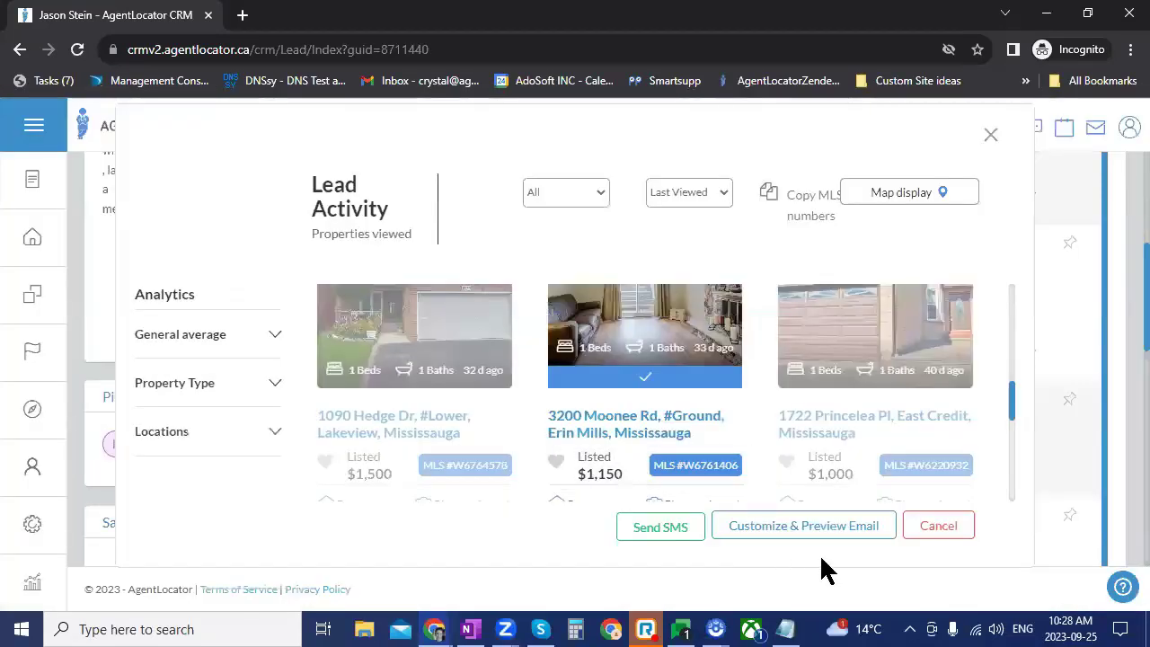
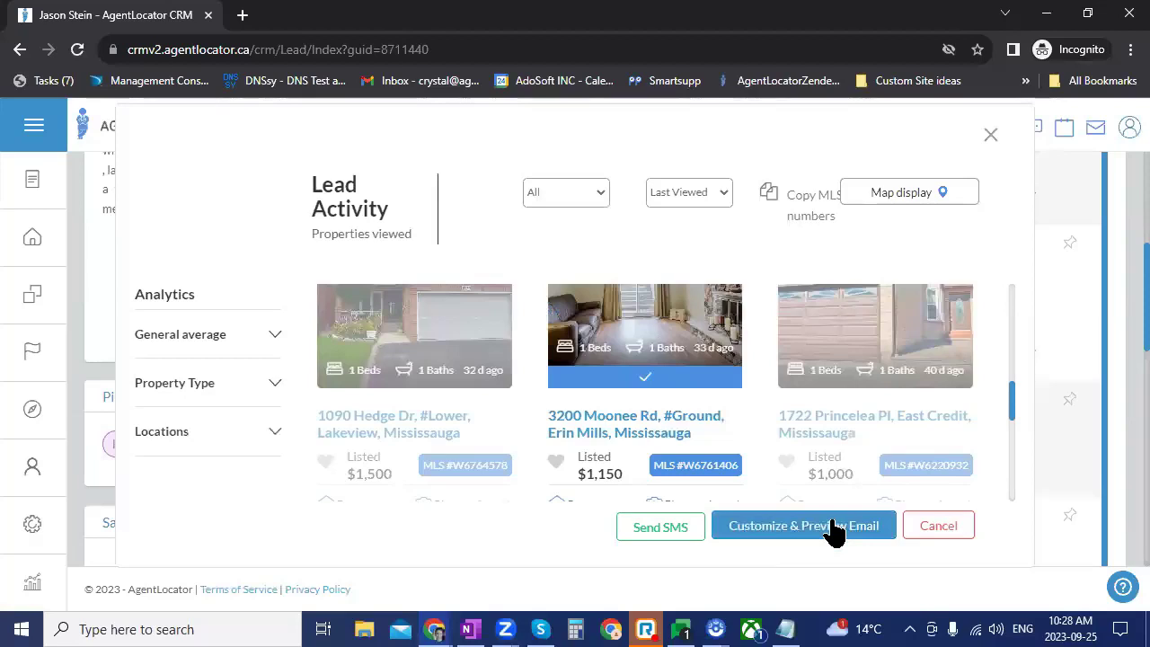
click(836, 530)
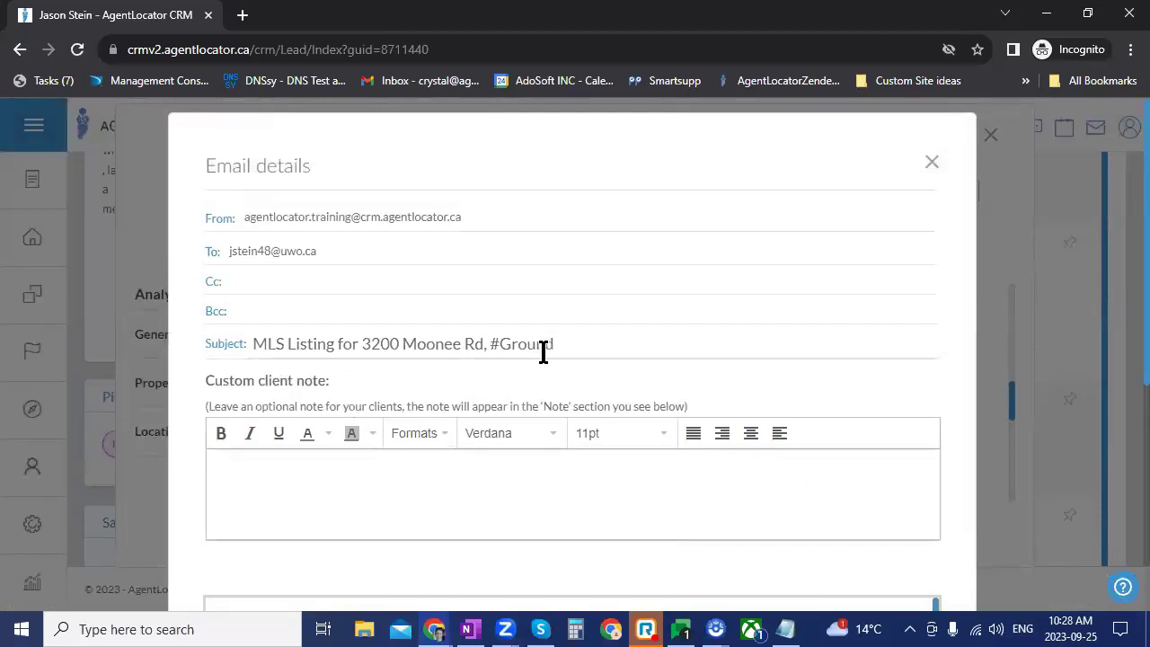
scroll(739, 449, down, 2)
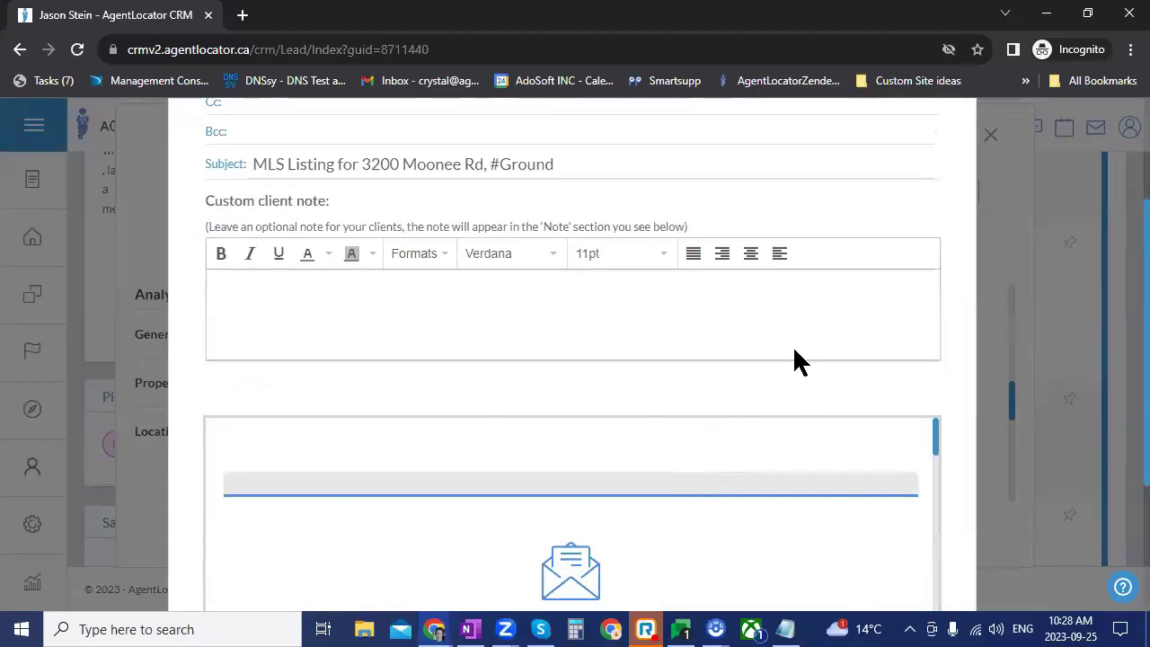
scroll(901, 428, down, 2)
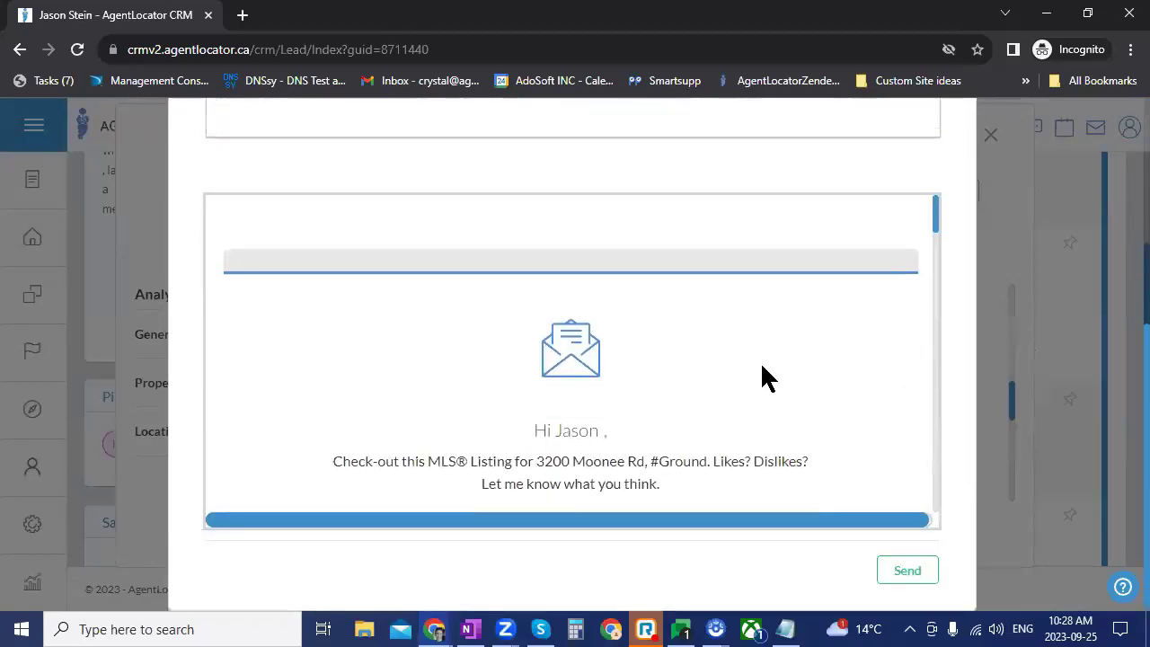
scroll(760, 377, down, 2)
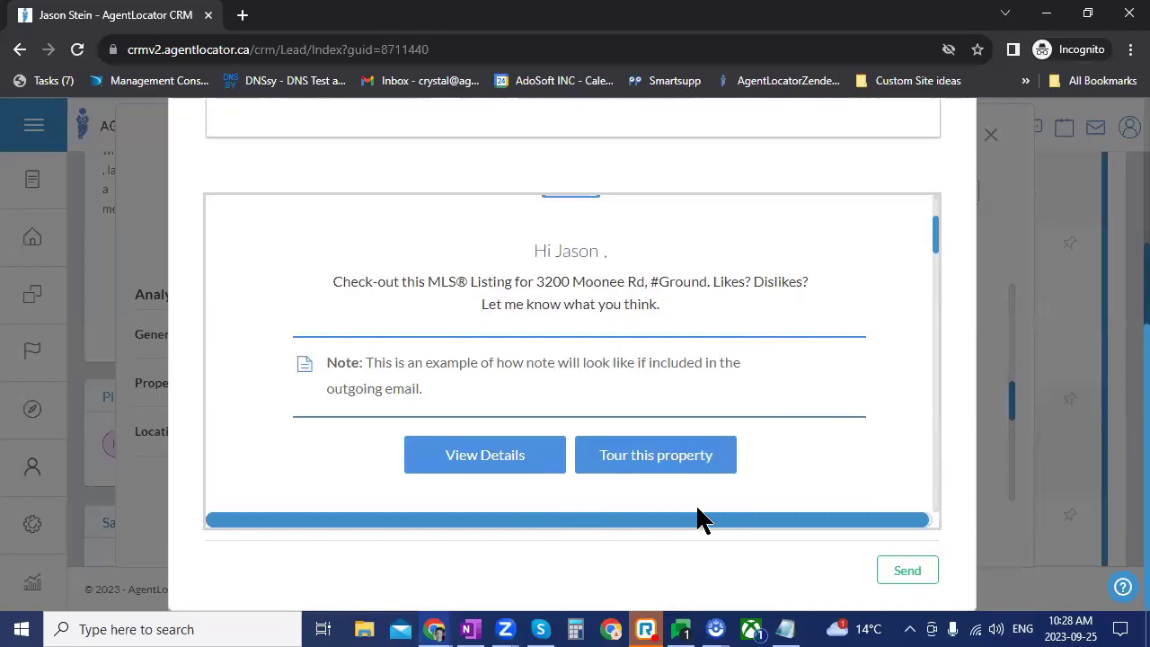
scroll(934, 440, up, 8)
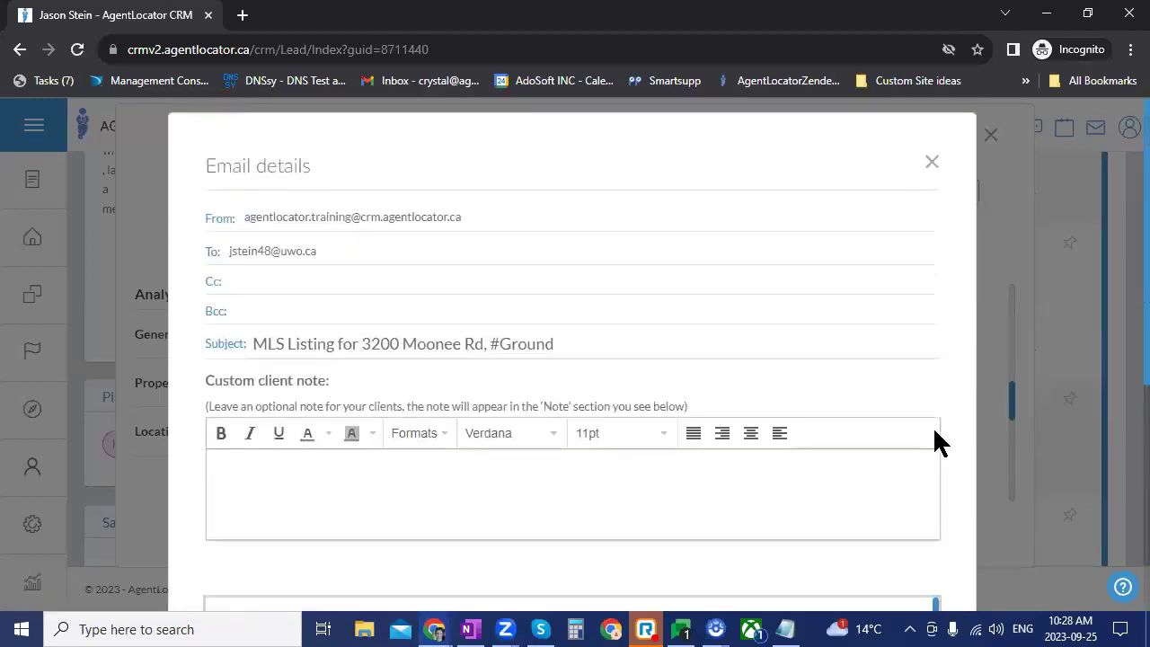
click(931, 162)
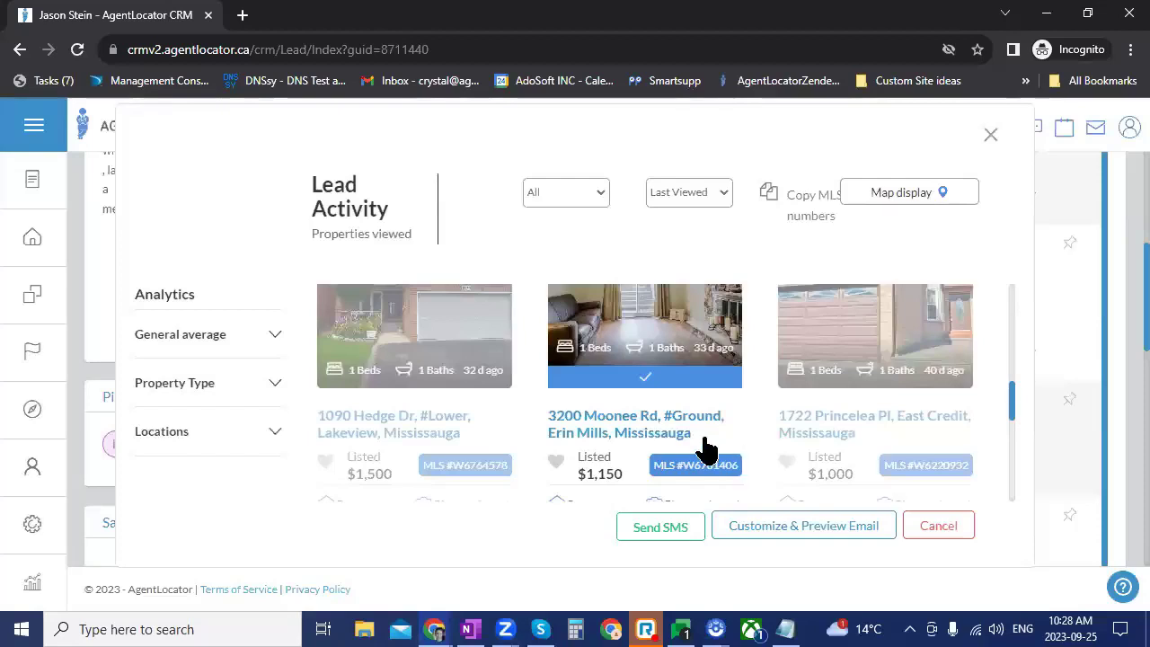
Step: Scroll back up the viewed listings and close the Lead Activity dialog
scroll(889, 414, up, 1)
scroll(890, 413, up, 3)
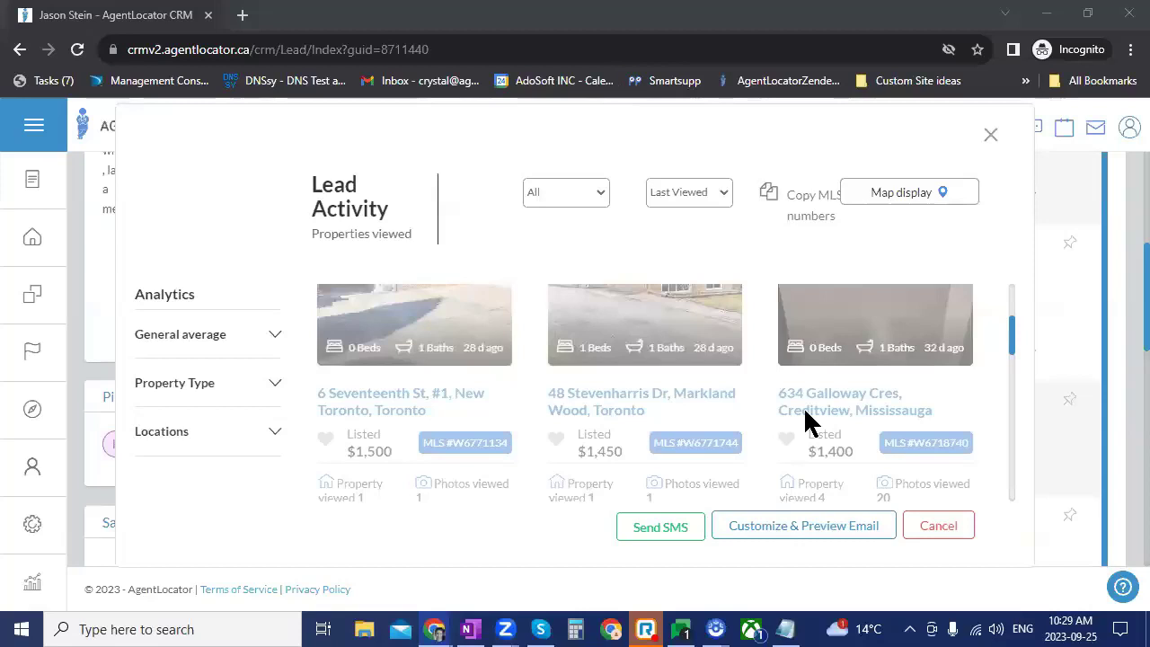
scroll(796, 416, up, 3)
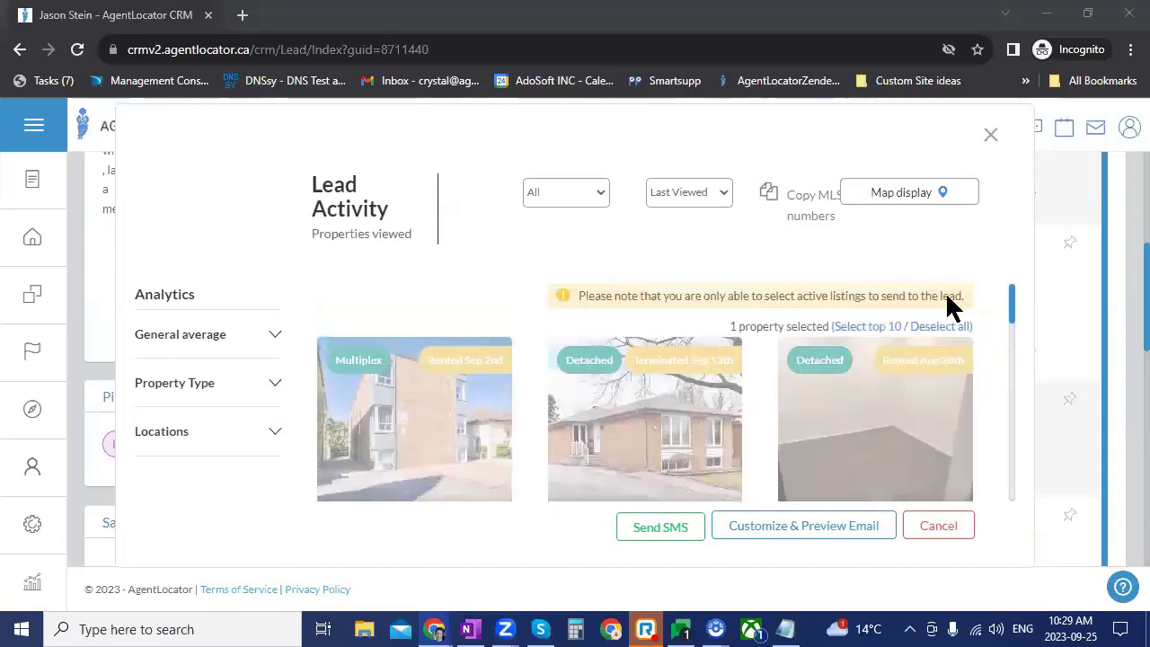
click(989, 135)
scroll(475, 482, up, 10)
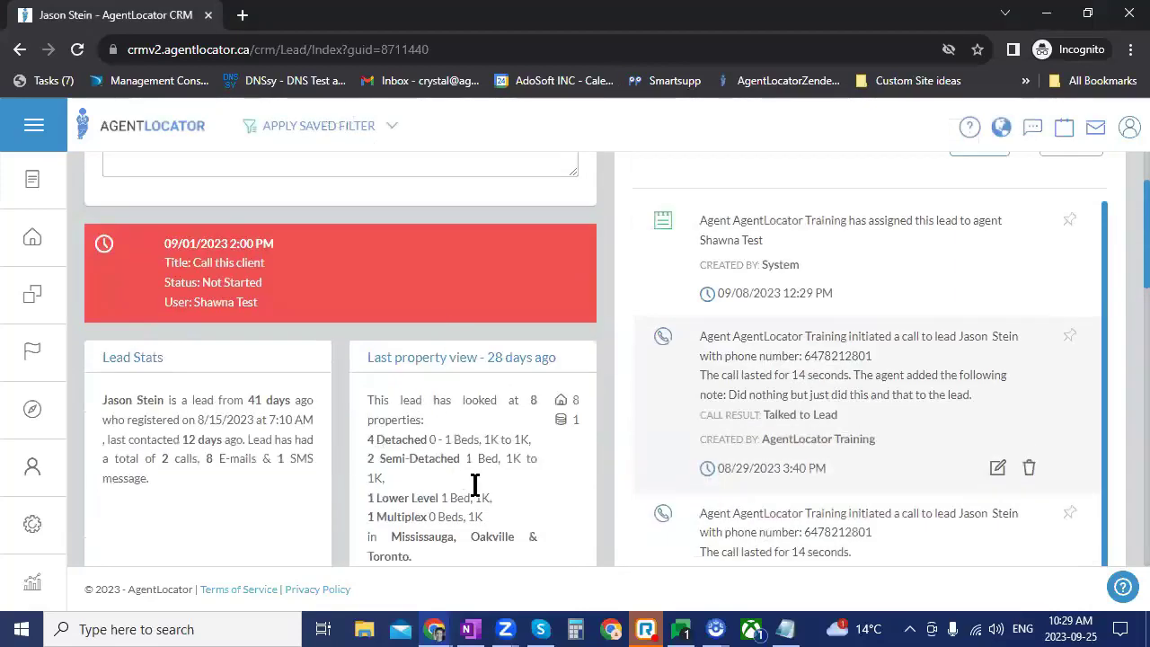
click(908, 232)
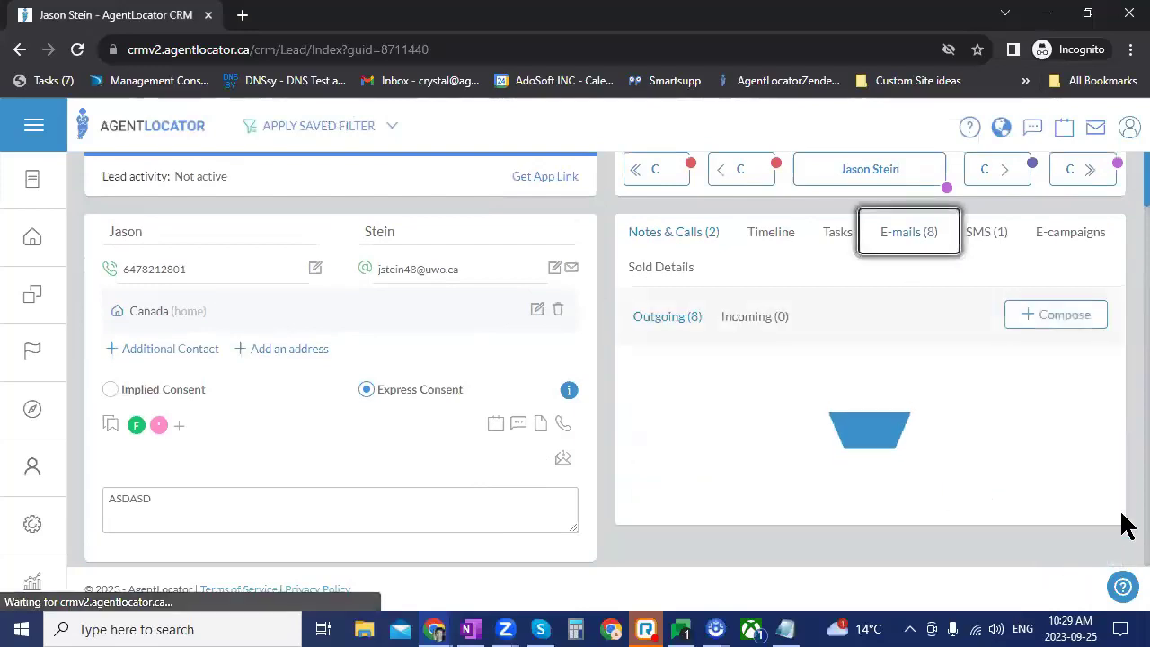
click(986, 482)
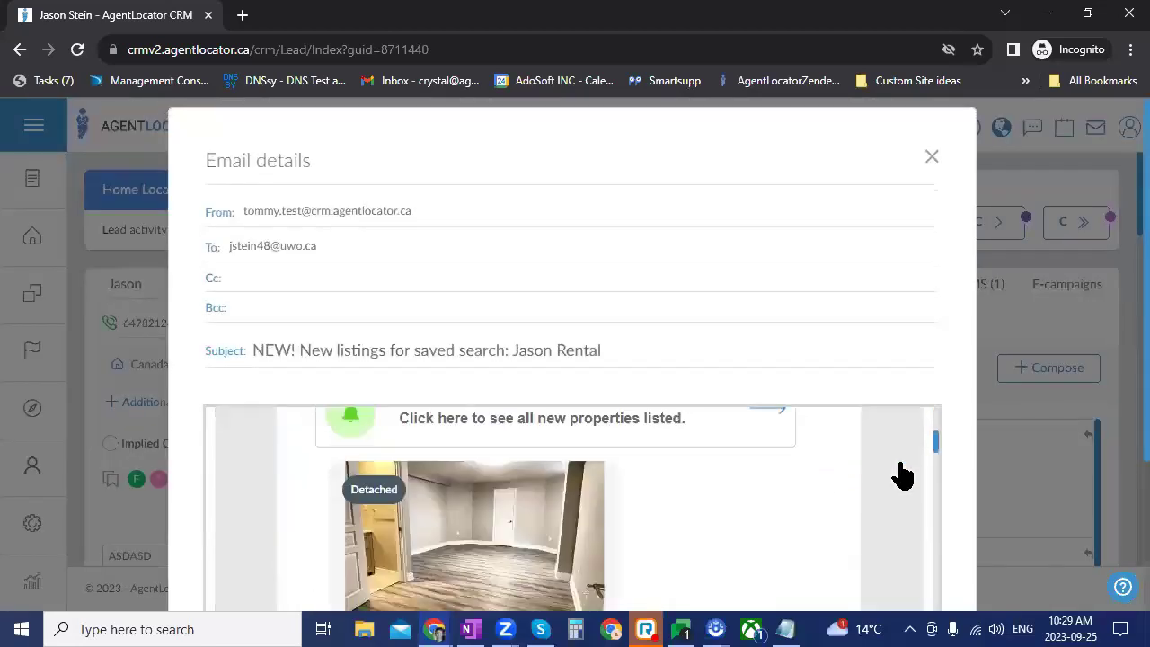
scroll(903, 474, down, 3)
click(910, 469)
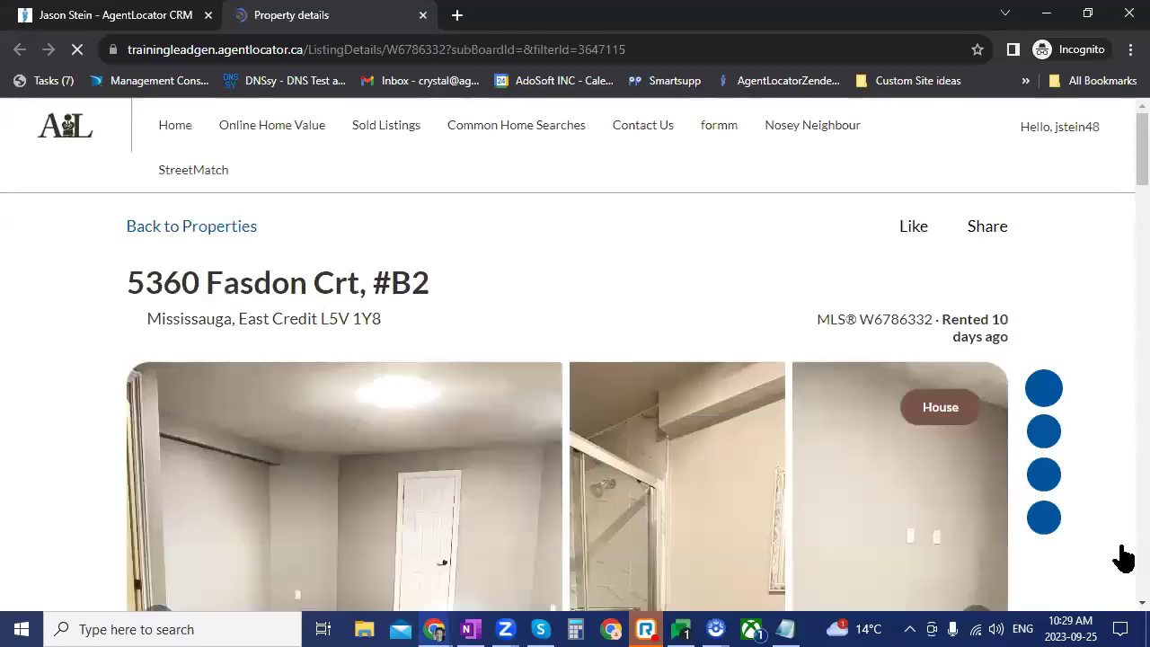
Step: Go back to the property search results and remove the Price: Max 1700 filter
scroll(1078, 539, down, 5)
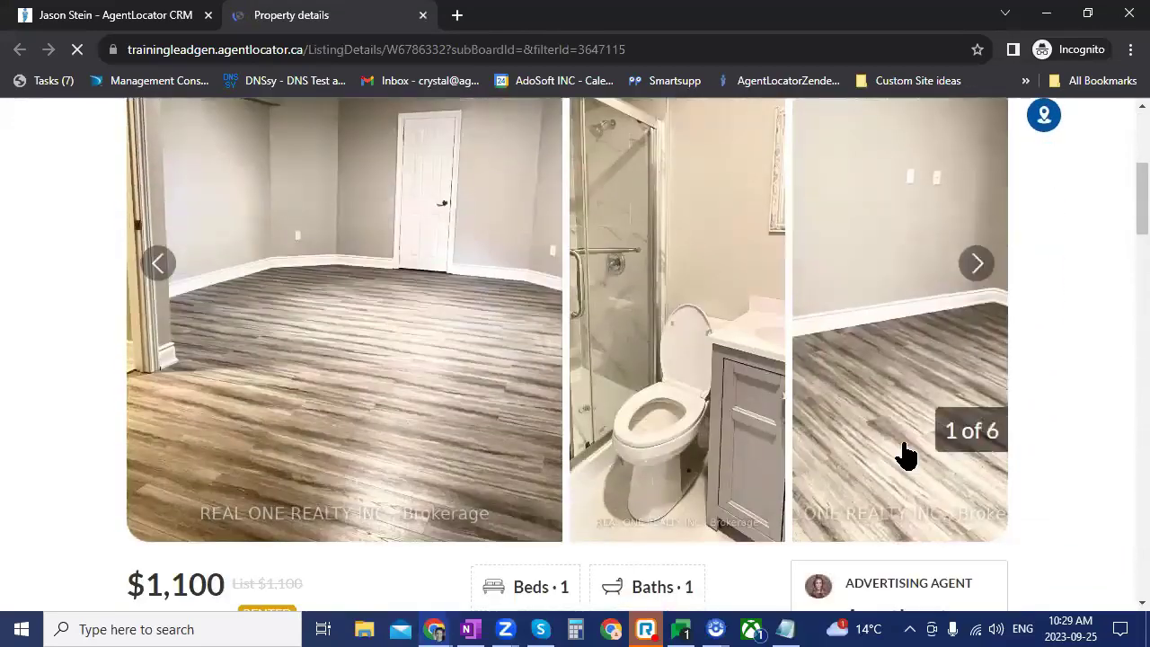
scroll(906, 455, up, 4)
click(207, 226)
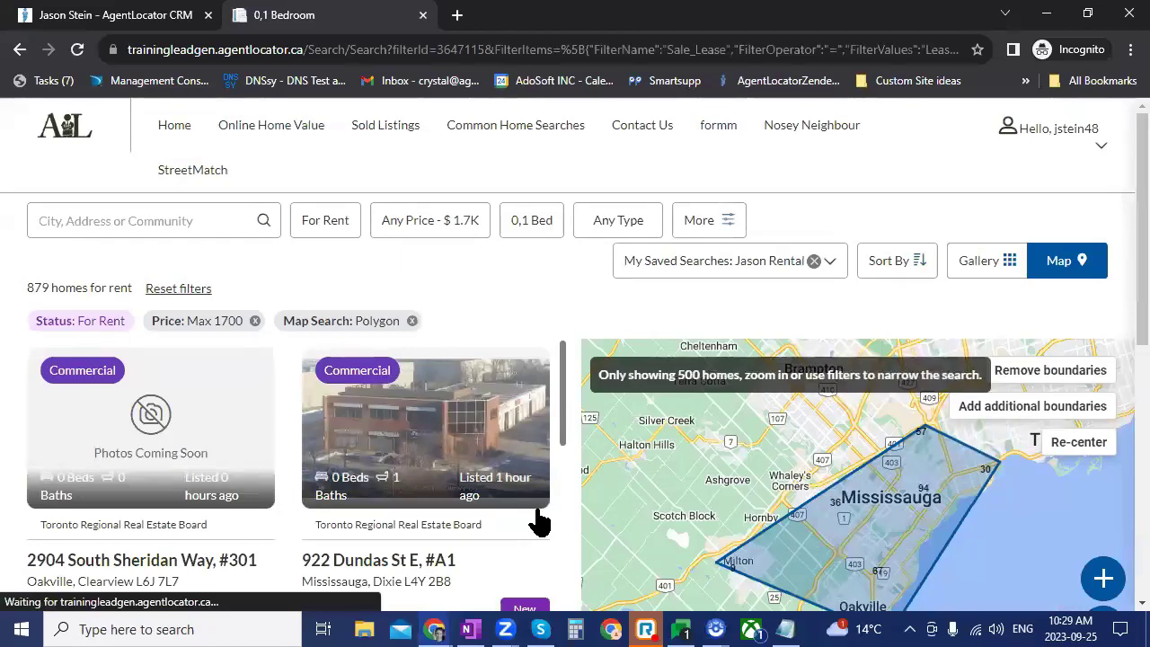
scroll(523, 537, down, 5)
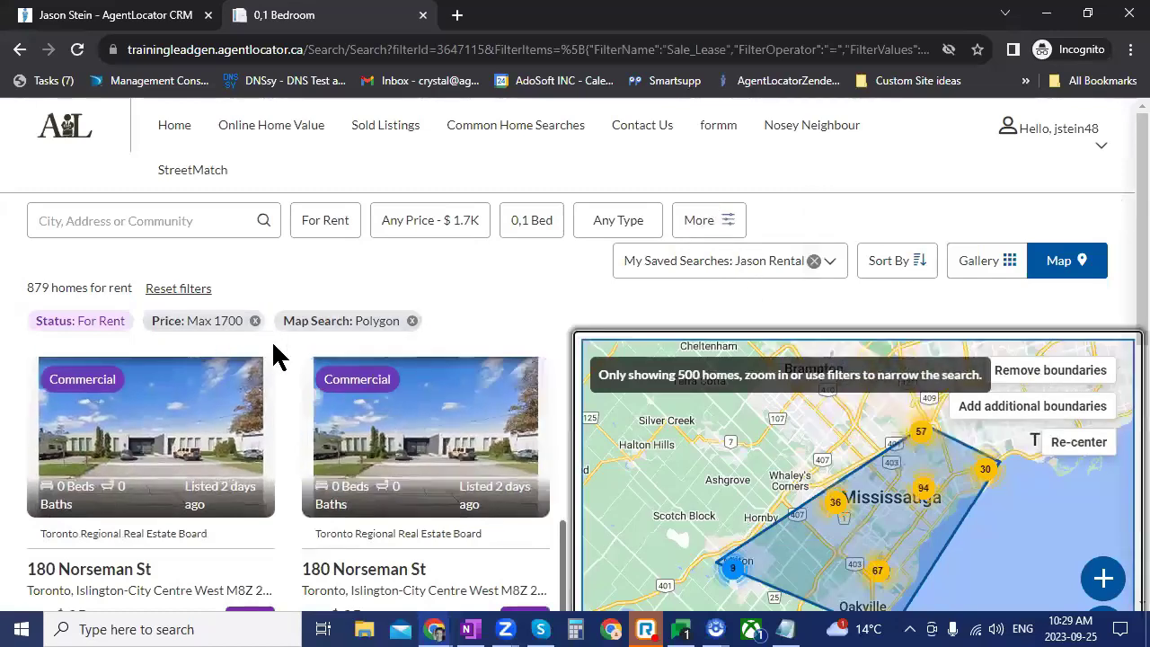
click(255, 321)
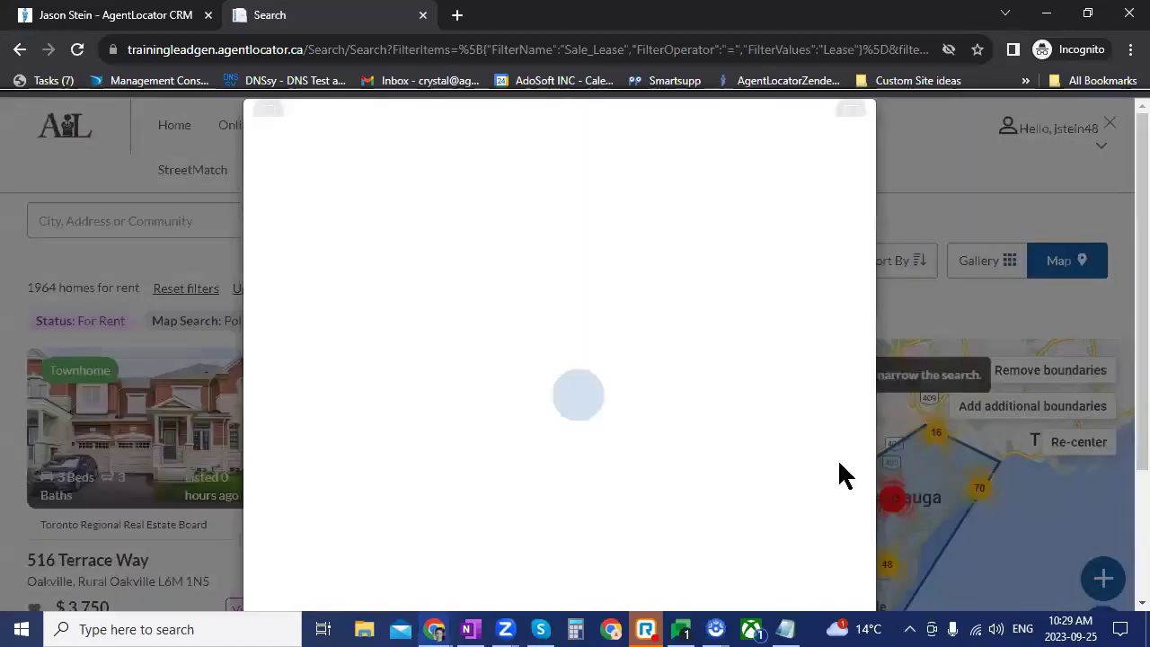
click(793, 565)
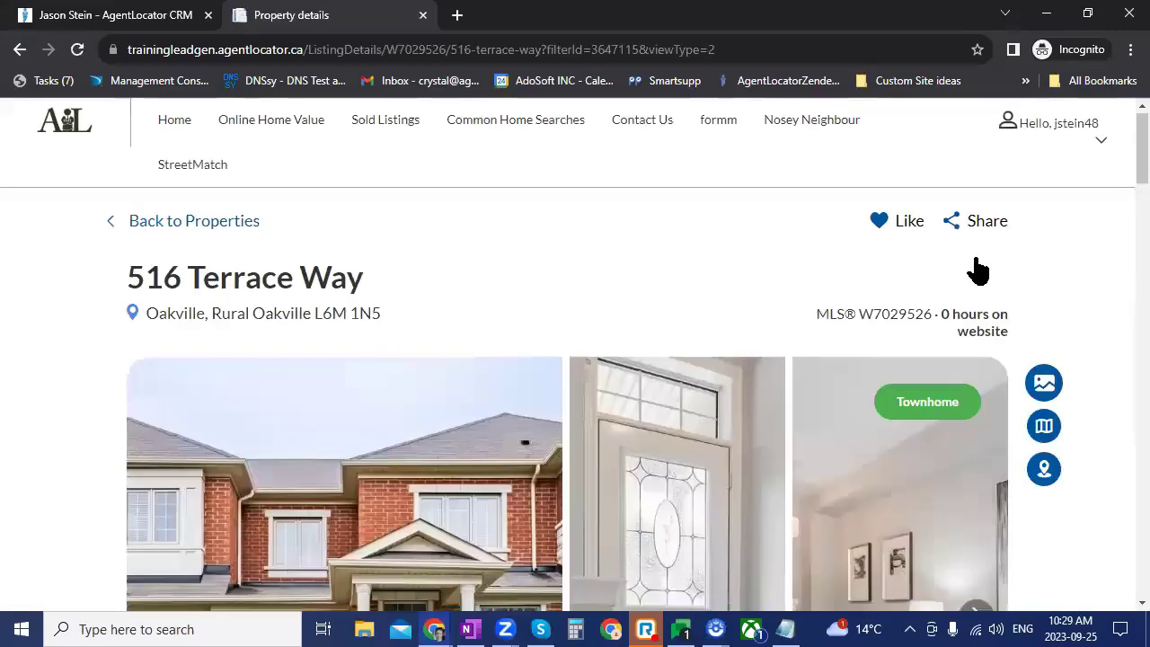
scroll(984, 269, down, 1)
scroll(984, 269, down, 3)
click(978, 263)
click(977, 263)
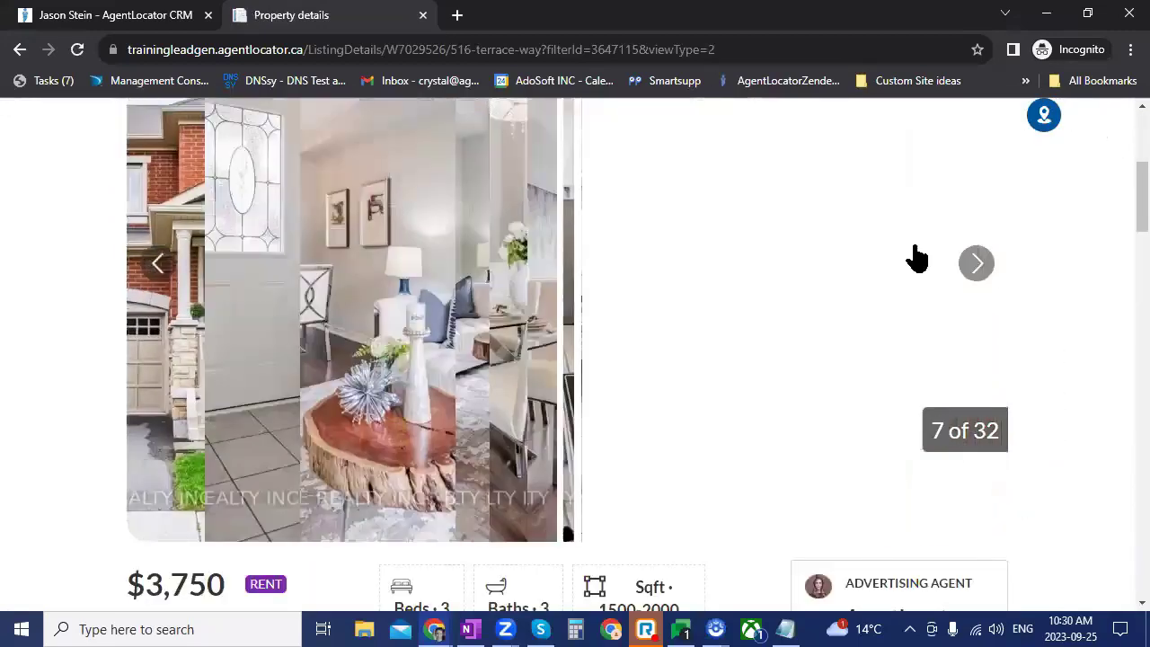
click(978, 263)
scroll(1083, 341, up, 4)
click(897, 226)
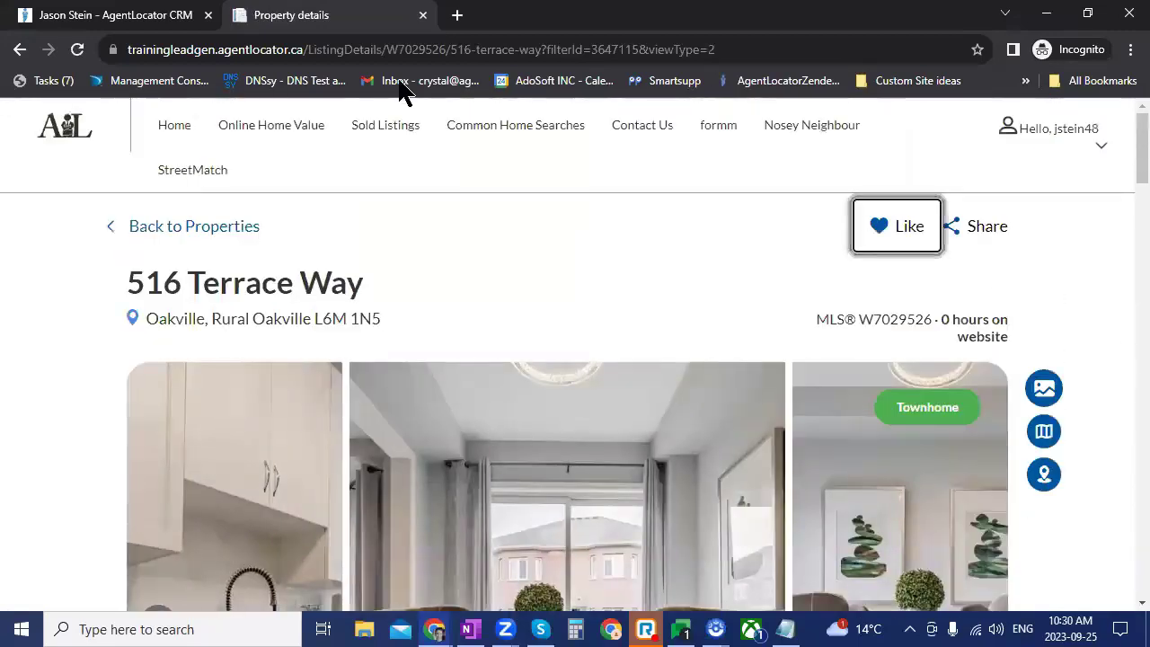
click(115, 16)
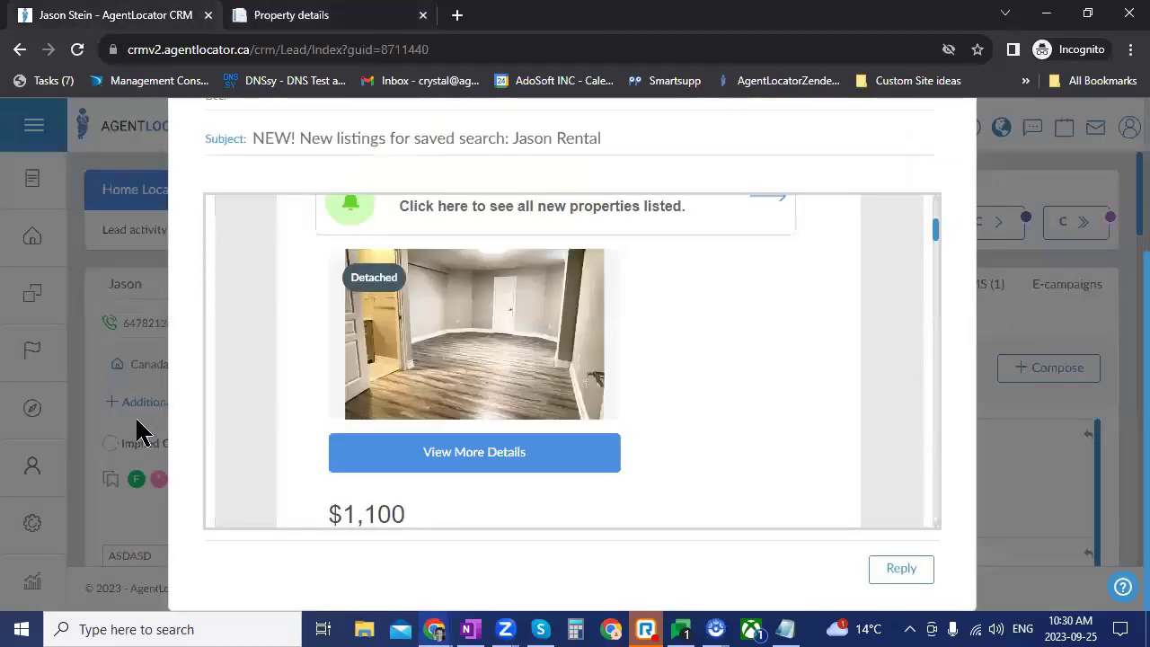
Step: Close the new-listings e-mail and reload the lead's page to refresh its activity
scroll(332, 386, up, 4)
scroll(942, 273, up, 3)
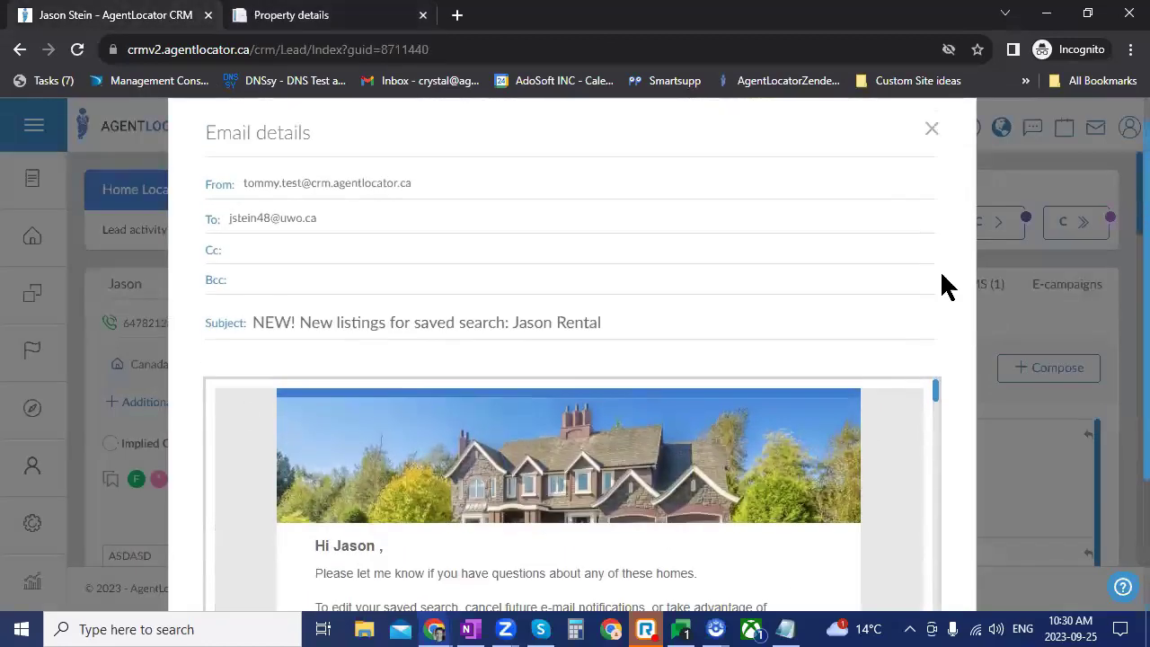
key(Escape)
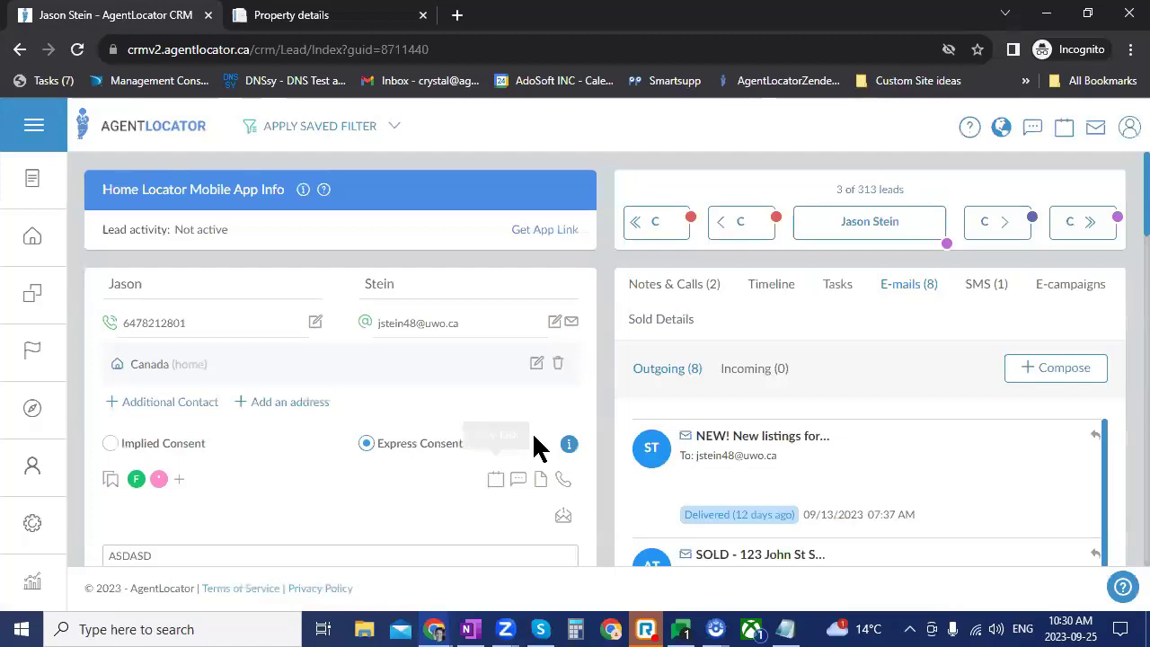
scroll(539, 446, down, 5)
click(72, 56)
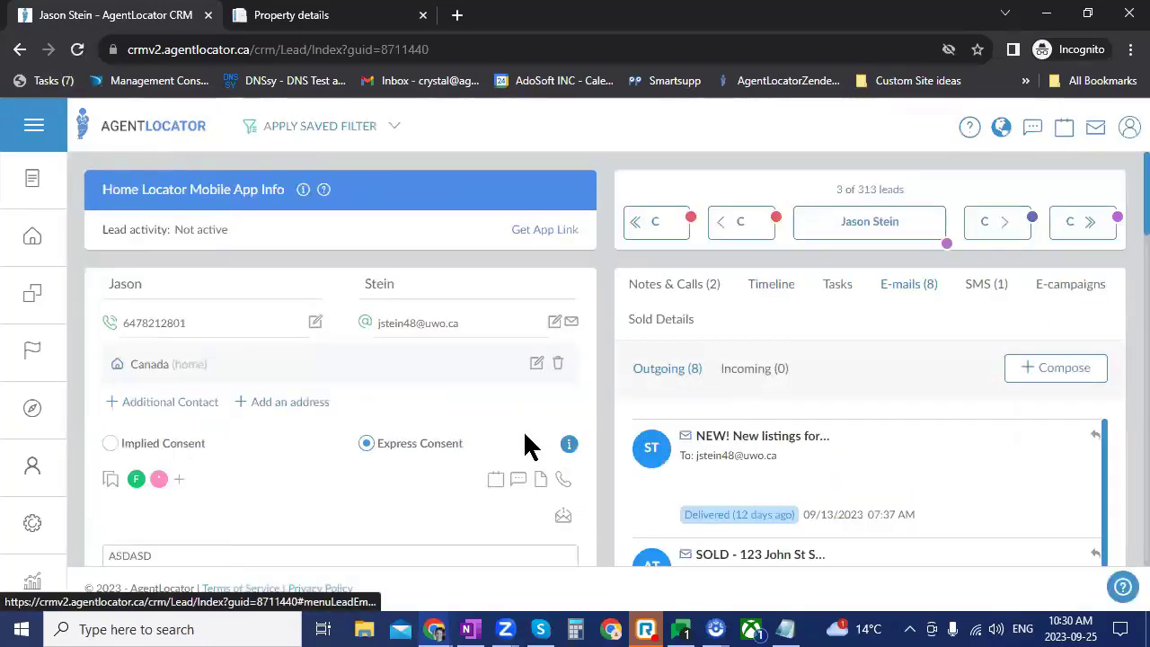
Step: Open More details under Last property view to list the 10 viewed properties
scroll(526, 441, down, 5)
scroll(529, 444, down, 2)
click(508, 532)
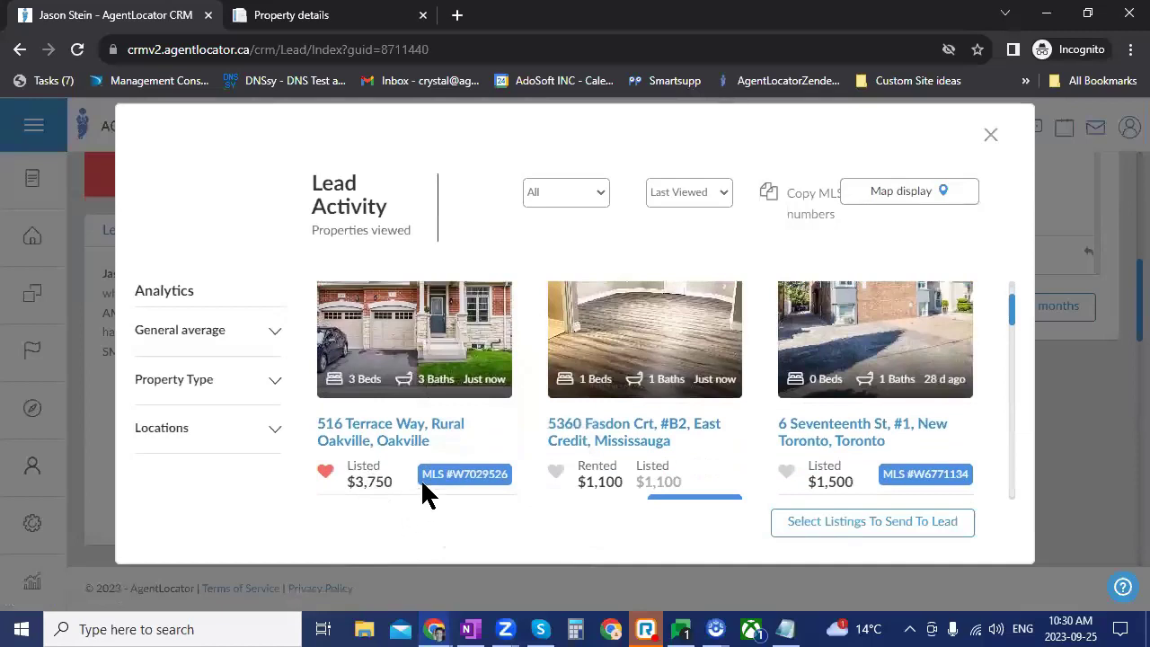
scroll(422, 493, down, 2)
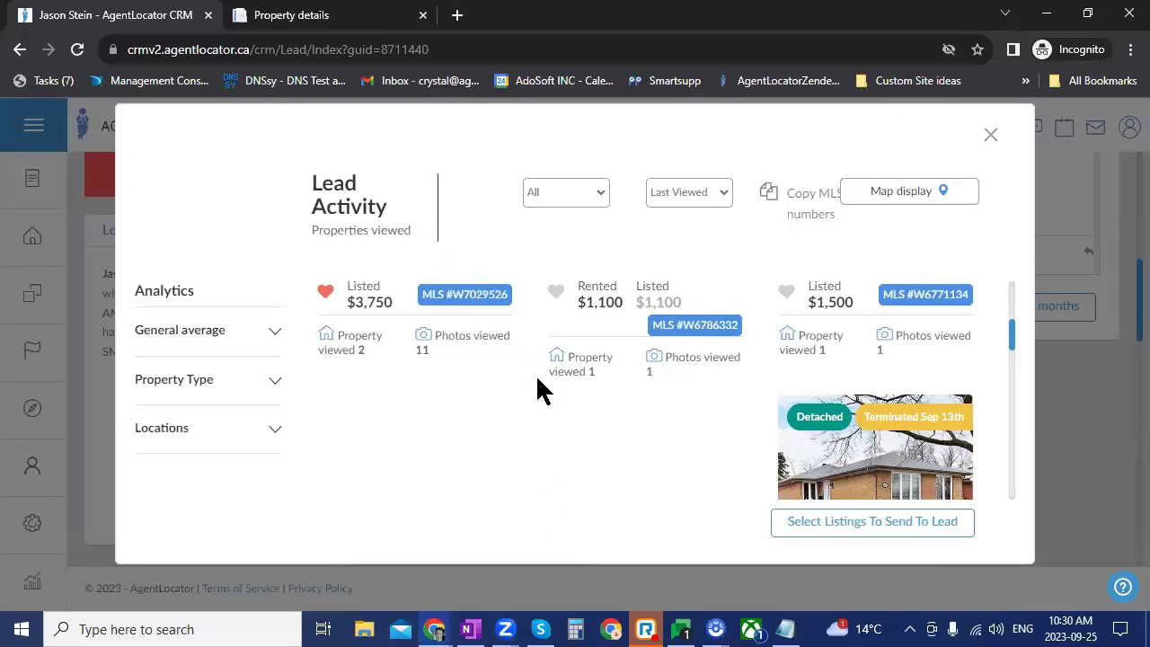
scroll(503, 413, up, 3)
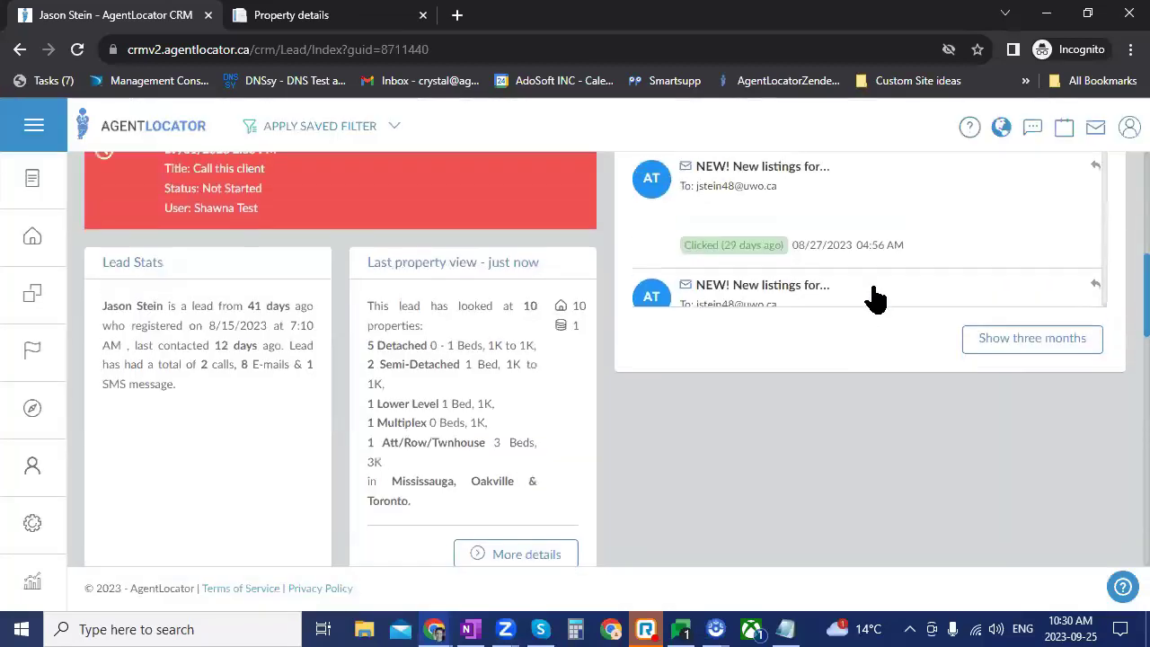
Step: Scroll the lead page down to the Hot/Ready pipeline stage and Saved Listing Searches
scroll(875, 291, up, 5)
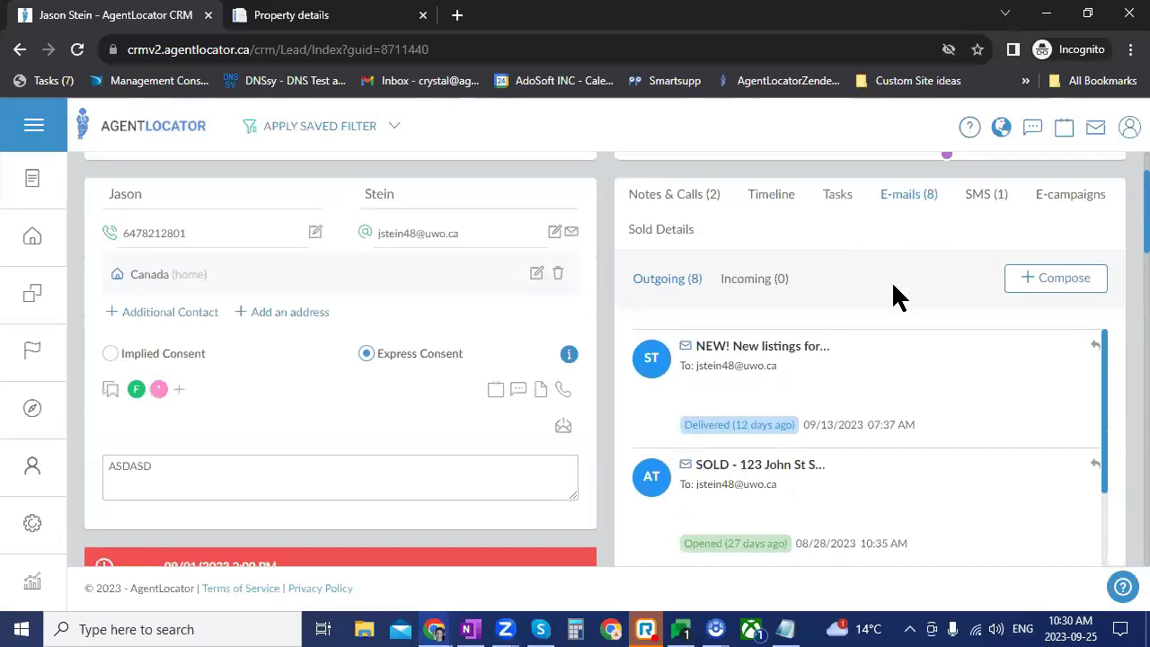
scroll(429, 528, down, 10)
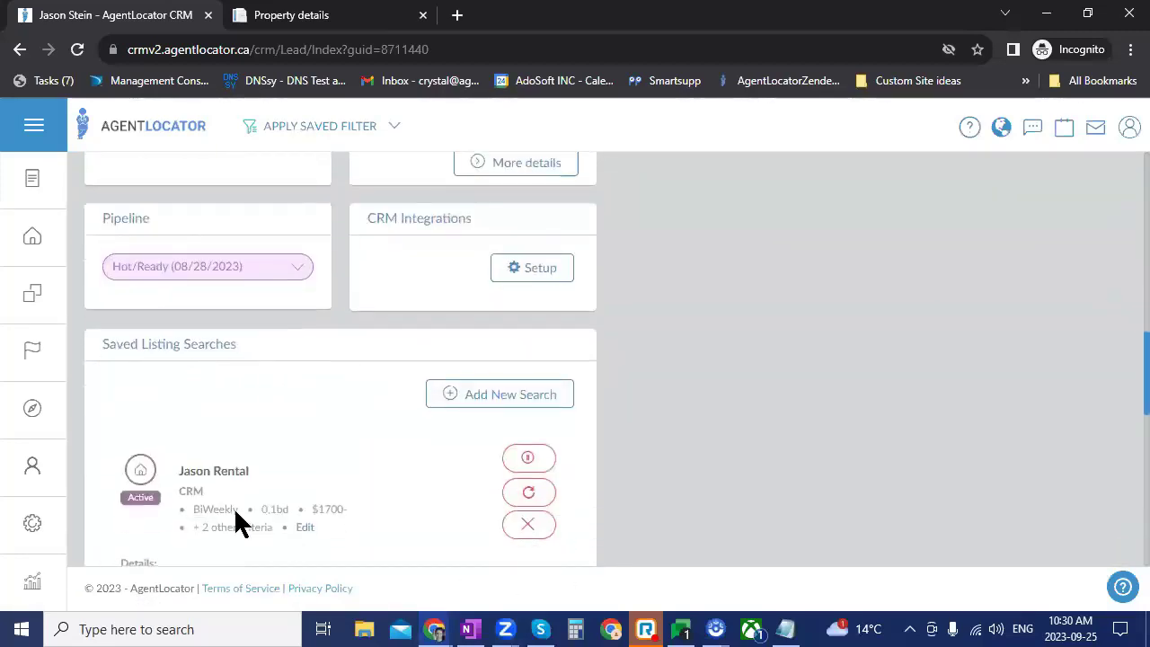
scroll(239, 521, down, 2)
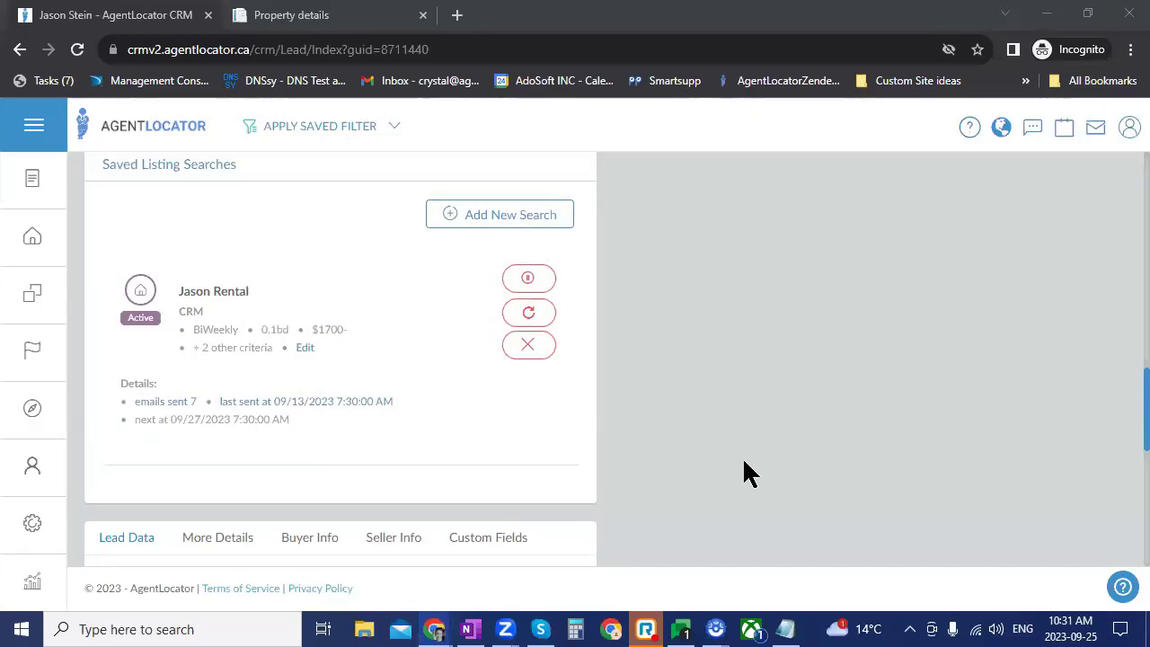
Step: Edit the lead's active BiWeekly saved rental search for 0-1 bedrooms from $1700
click(325, 463)
click(775, 97)
scroll(701, 350, up, 6)
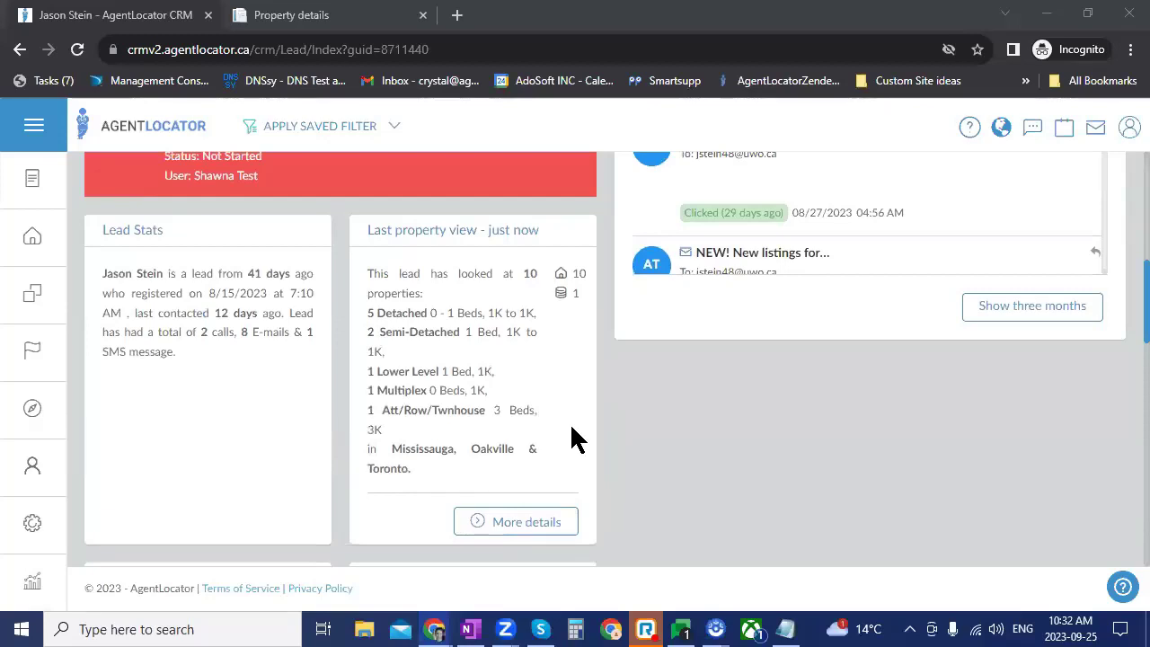
scroll(568, 333, down, 1)
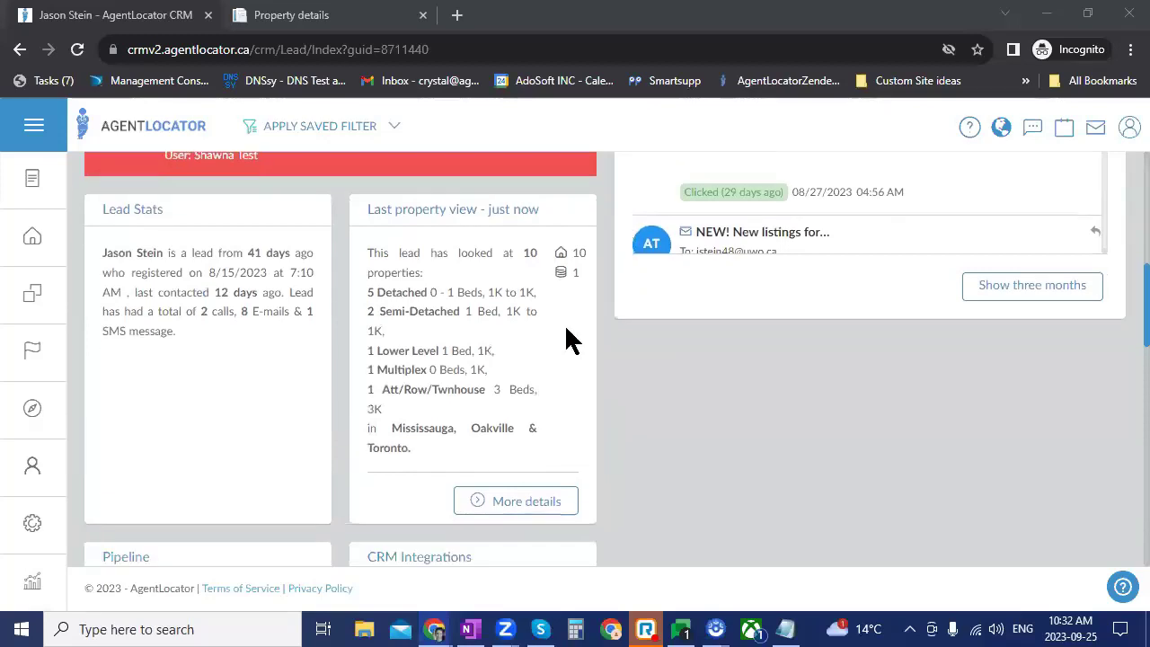
scroll(568, 340, down, 4)
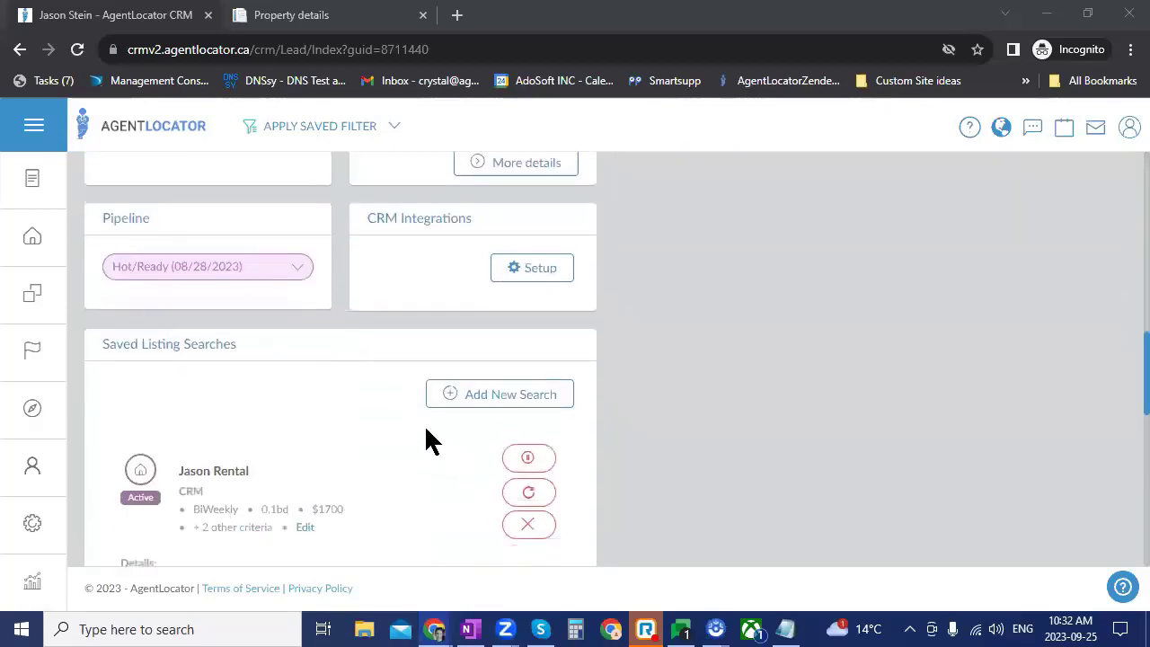
click(304, 527)
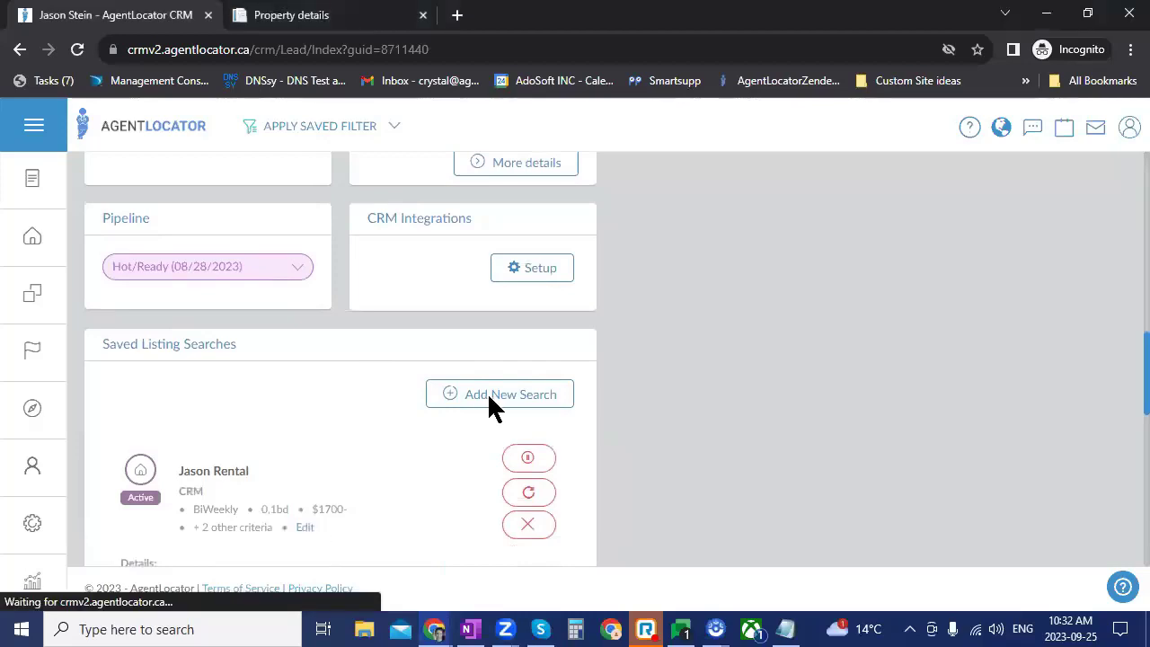
Step: Update the saved search criteria: lease, 0–1 bedrooms, up to $1700, sent every two weeks
scroll(399, 463, down, 2)
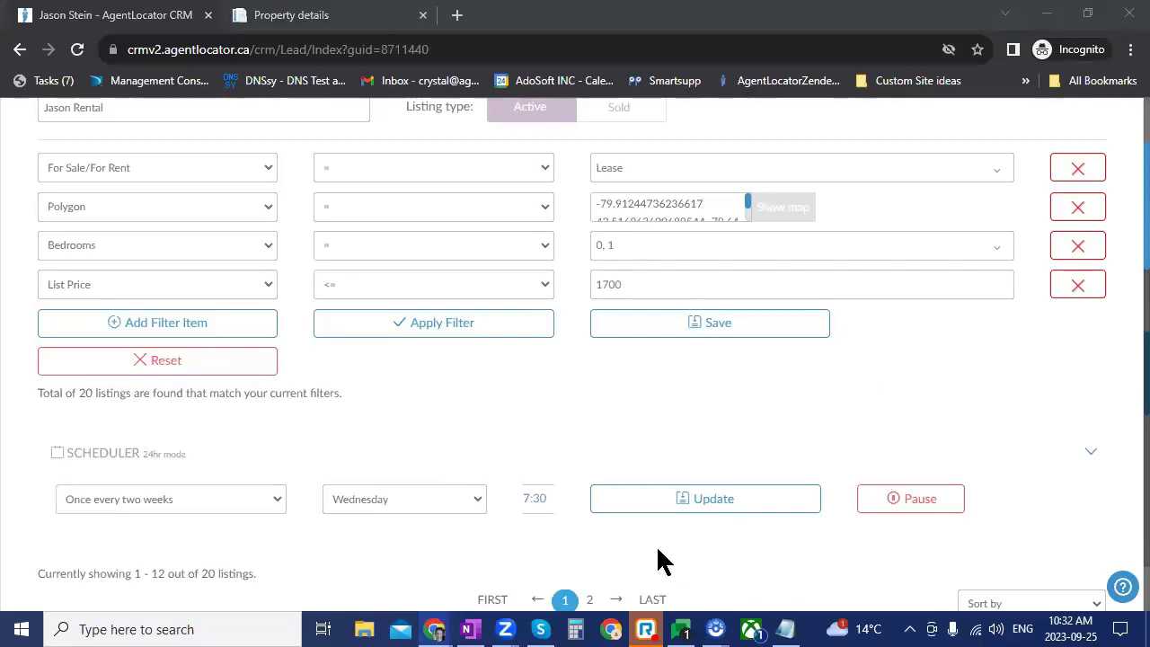
click(673, 505)
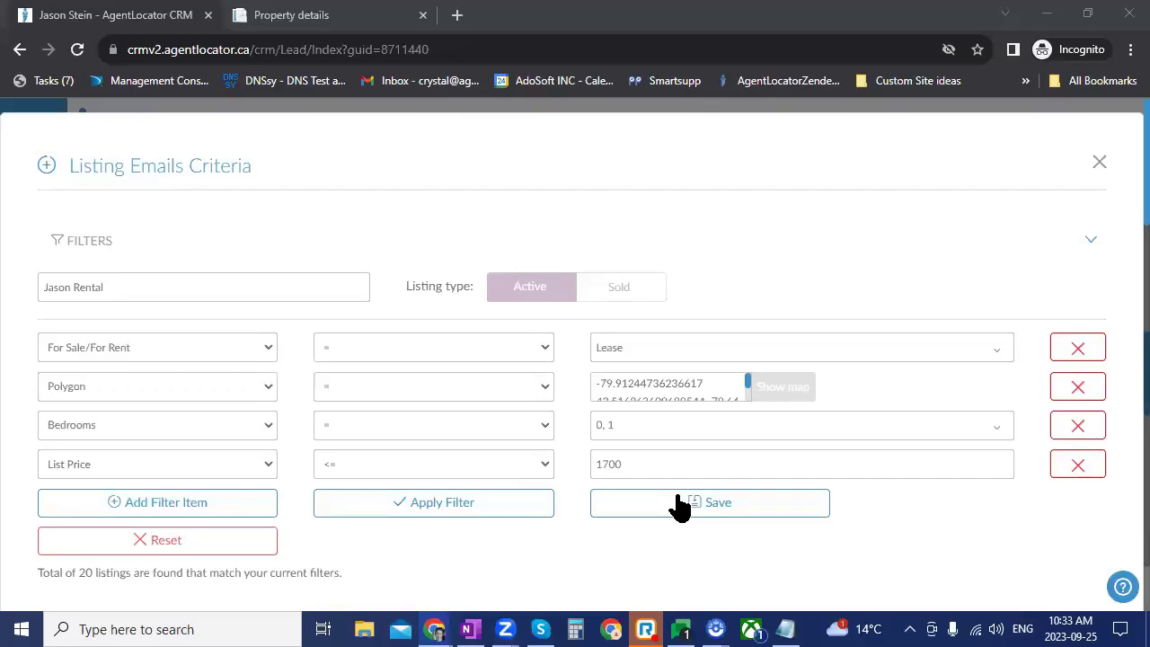
click(1096, 162)
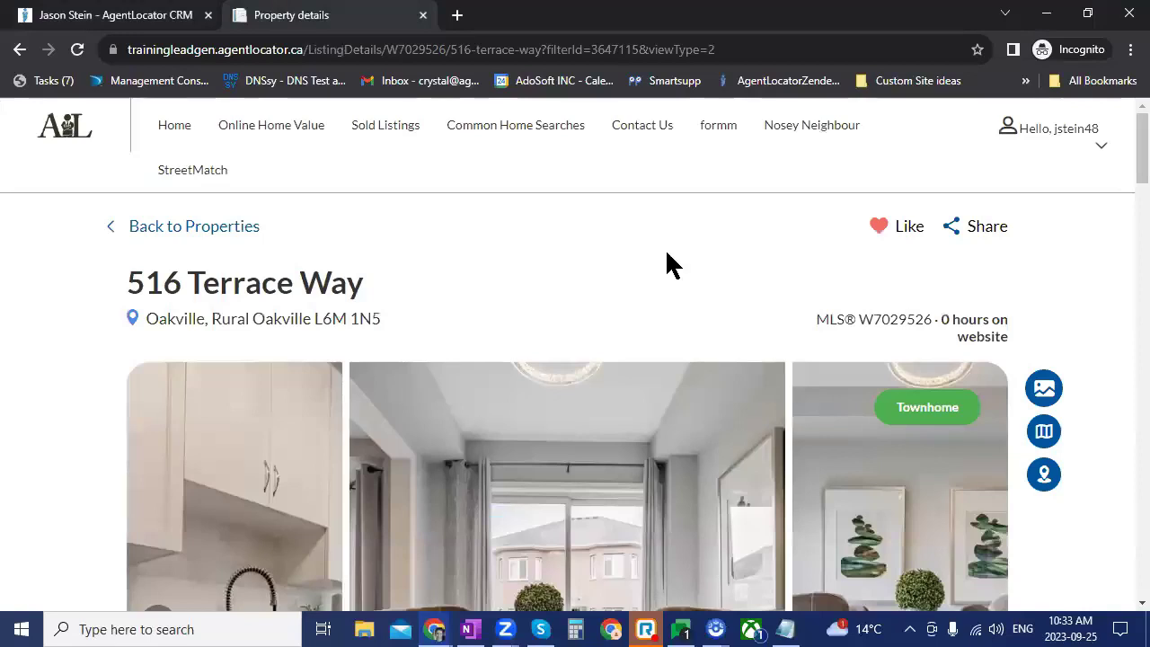
scroll(667, 253, down, 7)
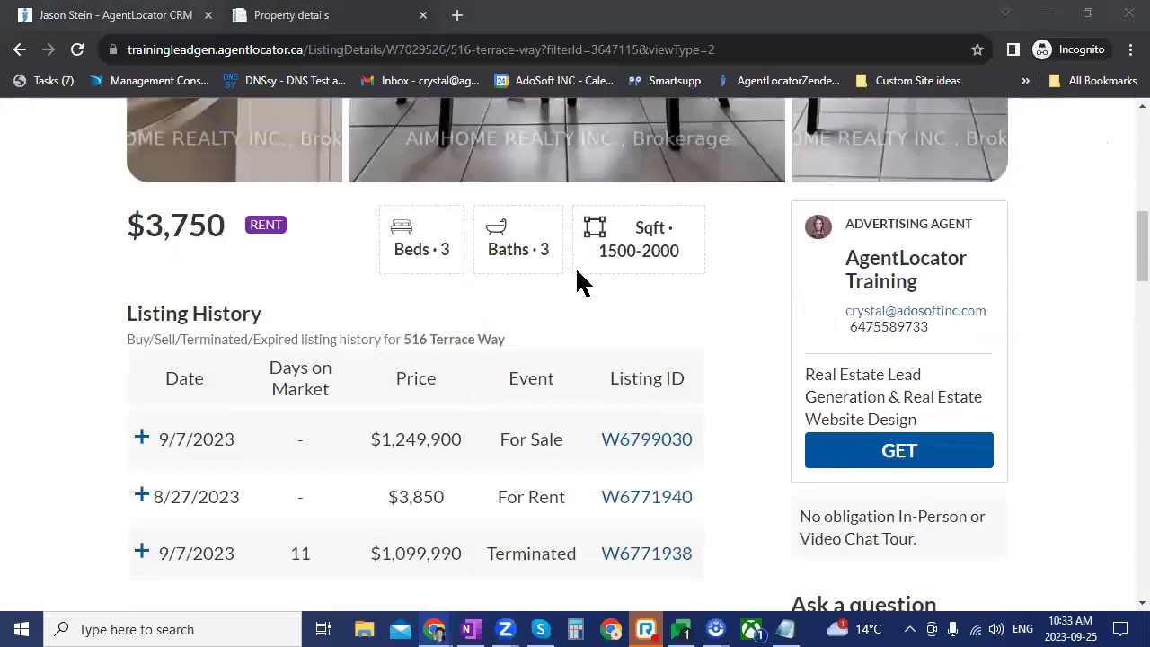
scroll(663, 440, down, 1)
scroll(665, 452, down, 1)
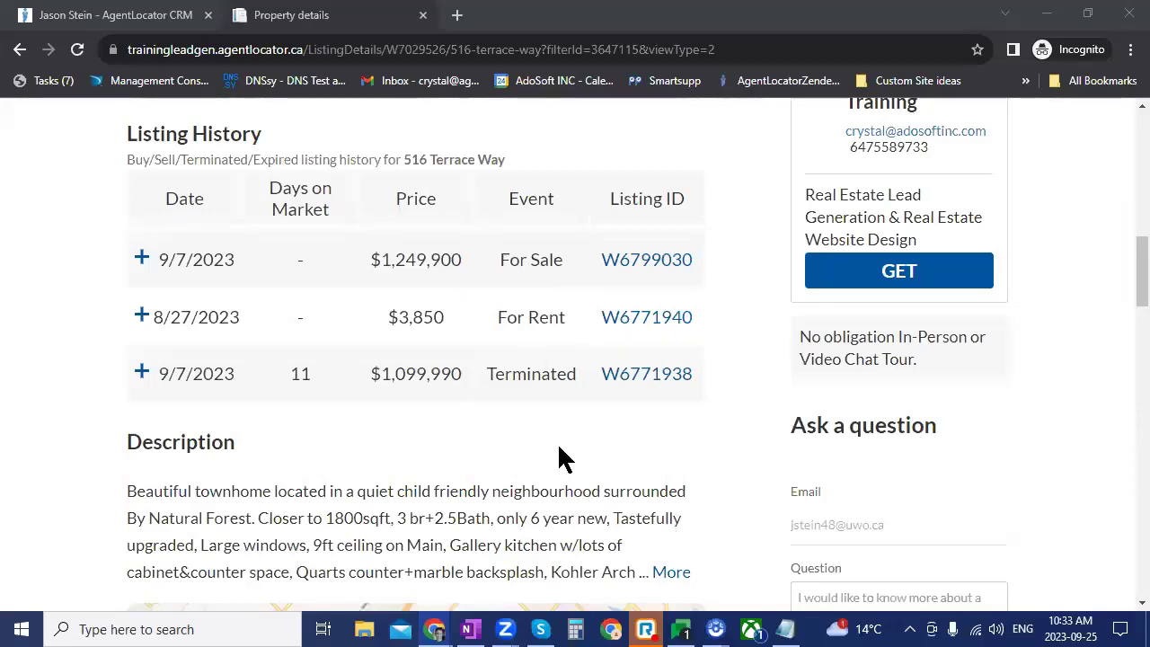
scroll(559, 458, down, 1)
scroll(558, 458, down, 1)
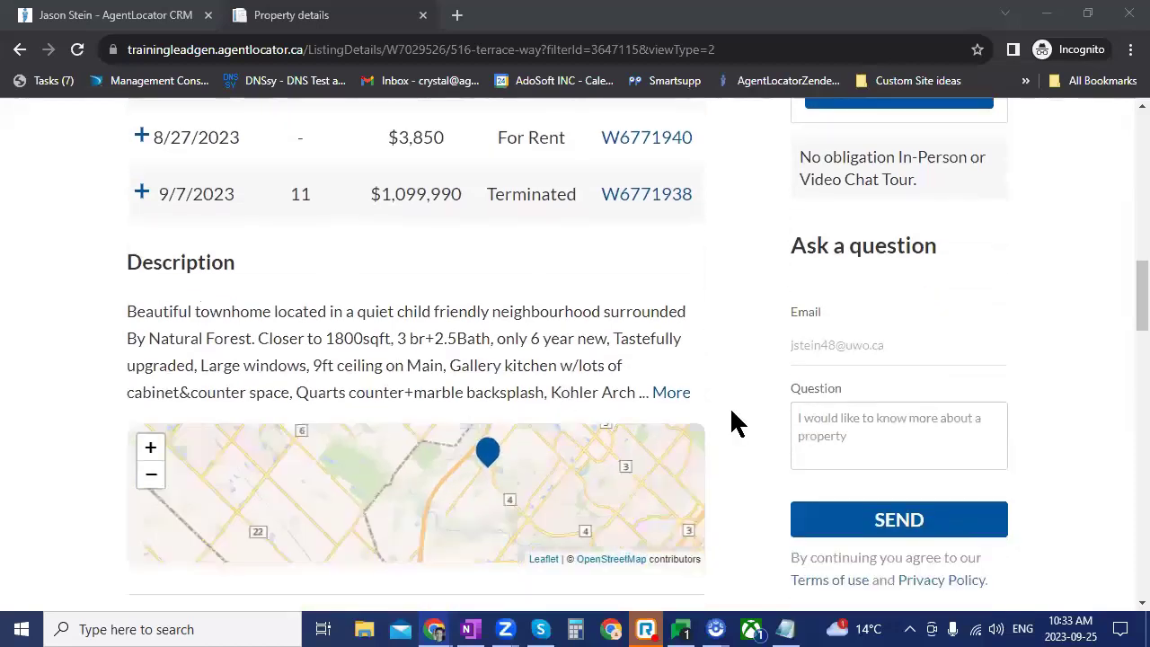
scroll(730, 409, down, 3)
scroll(719, 386, down, 2)
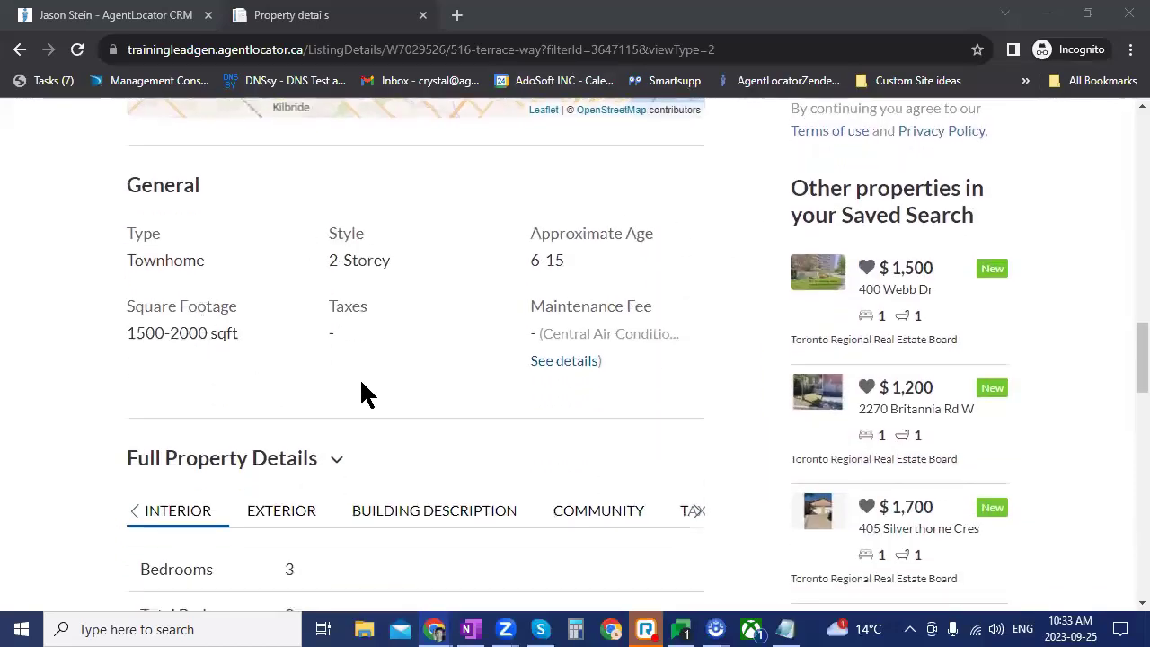
click(574, 361)
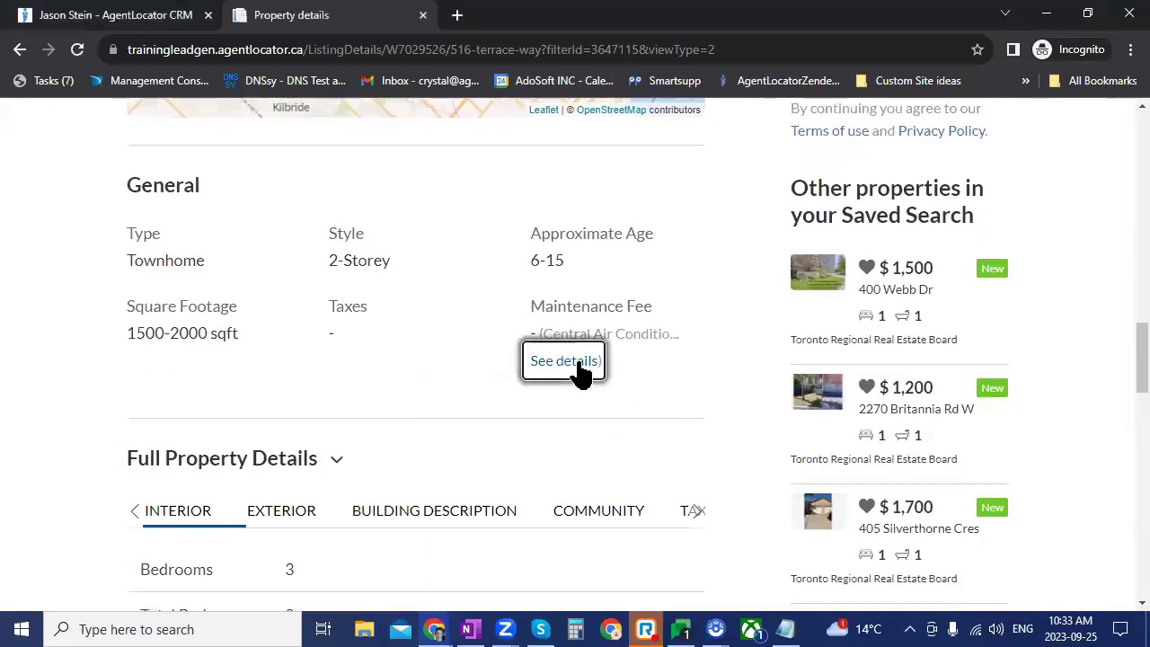
scroll(620, 413, down, 1)
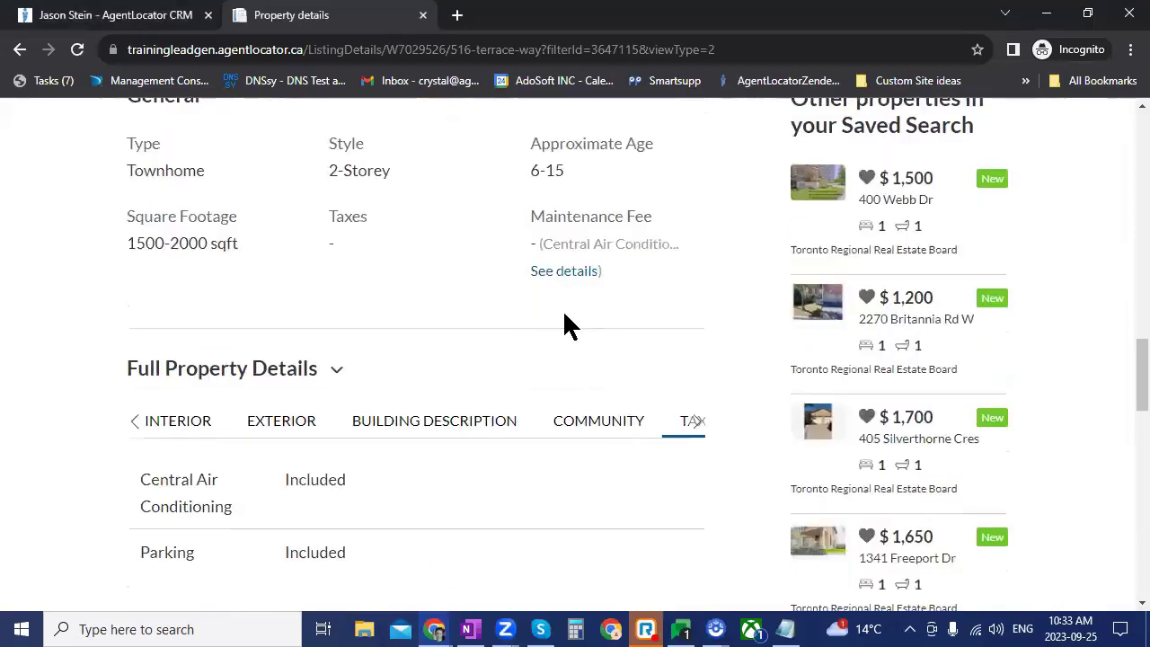
scroll(580, 386, down, 2)
scroll(466, 409, up, 2)
scroll(342, 433, down, 1)
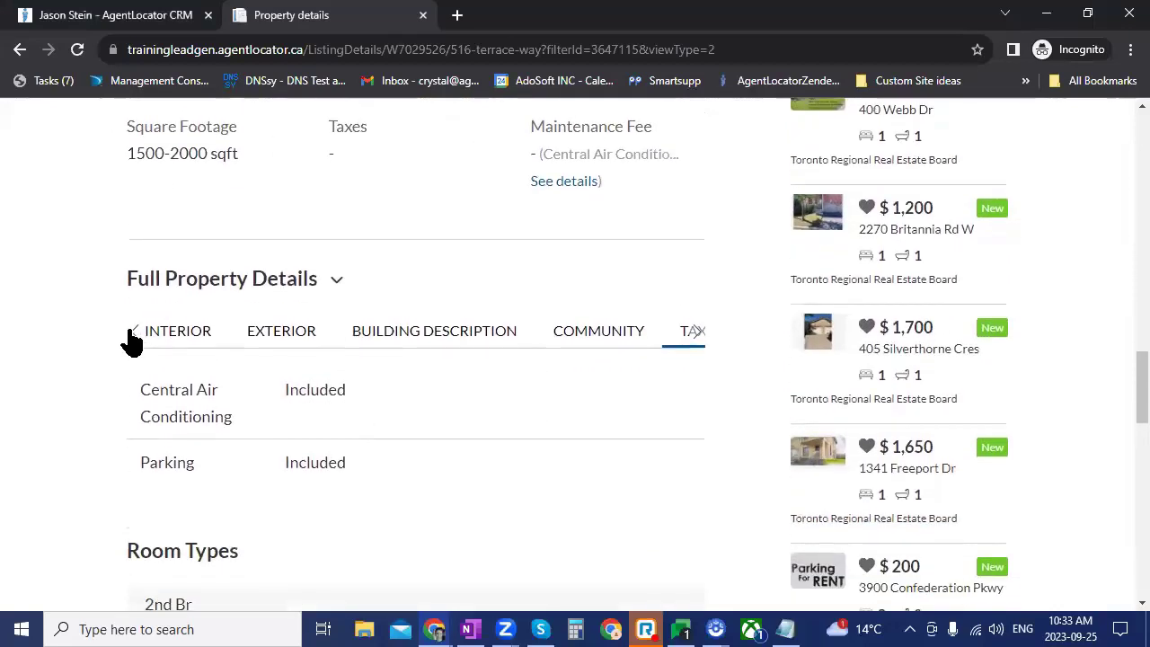
click(180, 335)
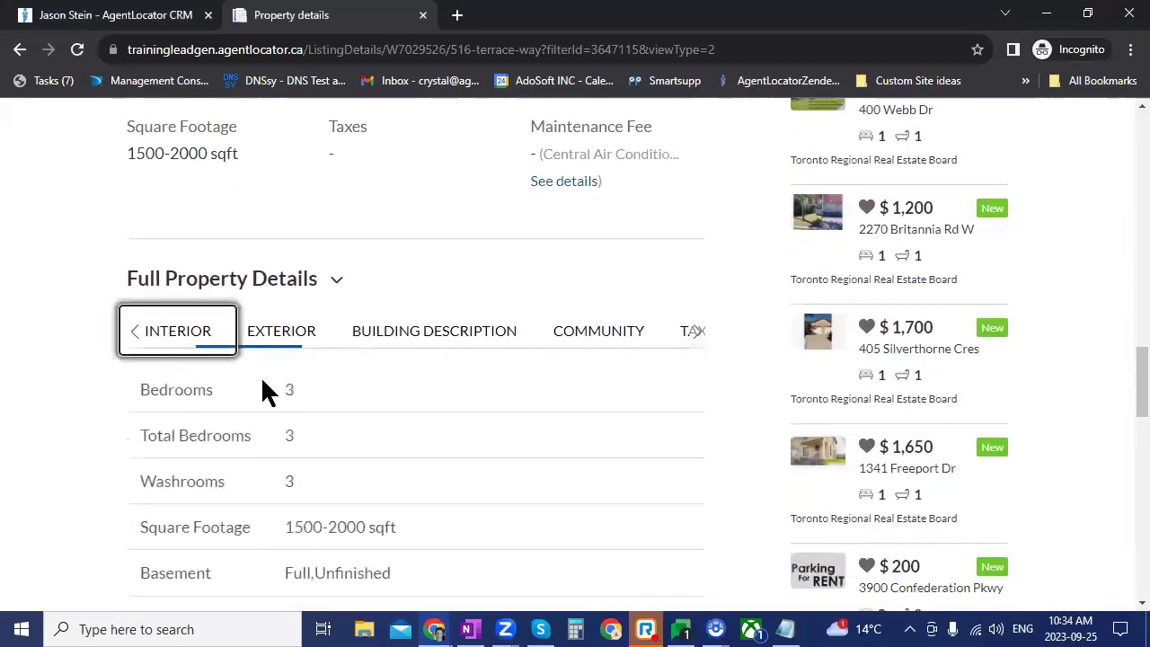
scroll(354, 417, down, 3)
scroll(351, 416, down, 2)
scroll(351, 415, up, 3)
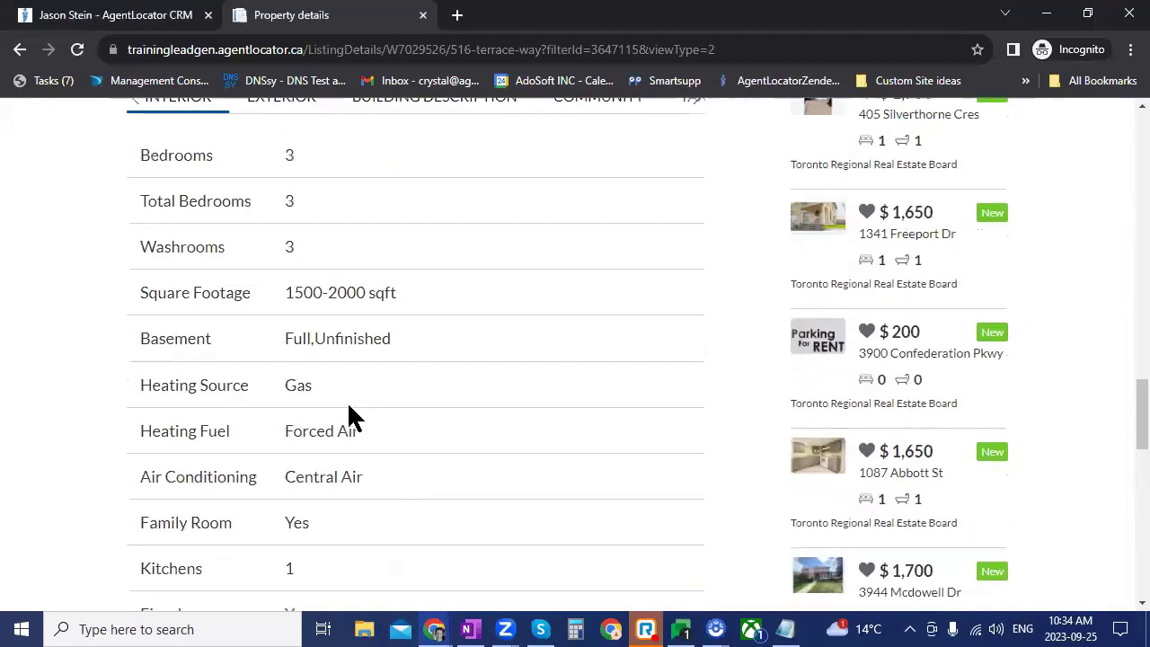
click(288, 252)
scroll(452, 299, down, 4)
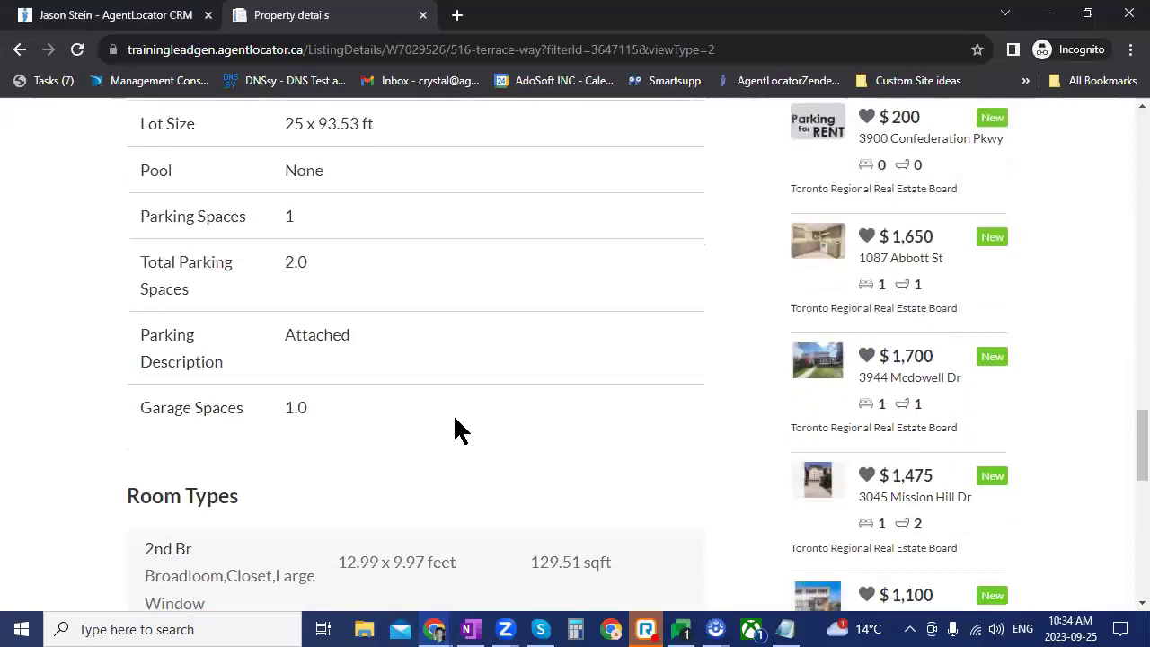
scroll(318, 185, up, 2)
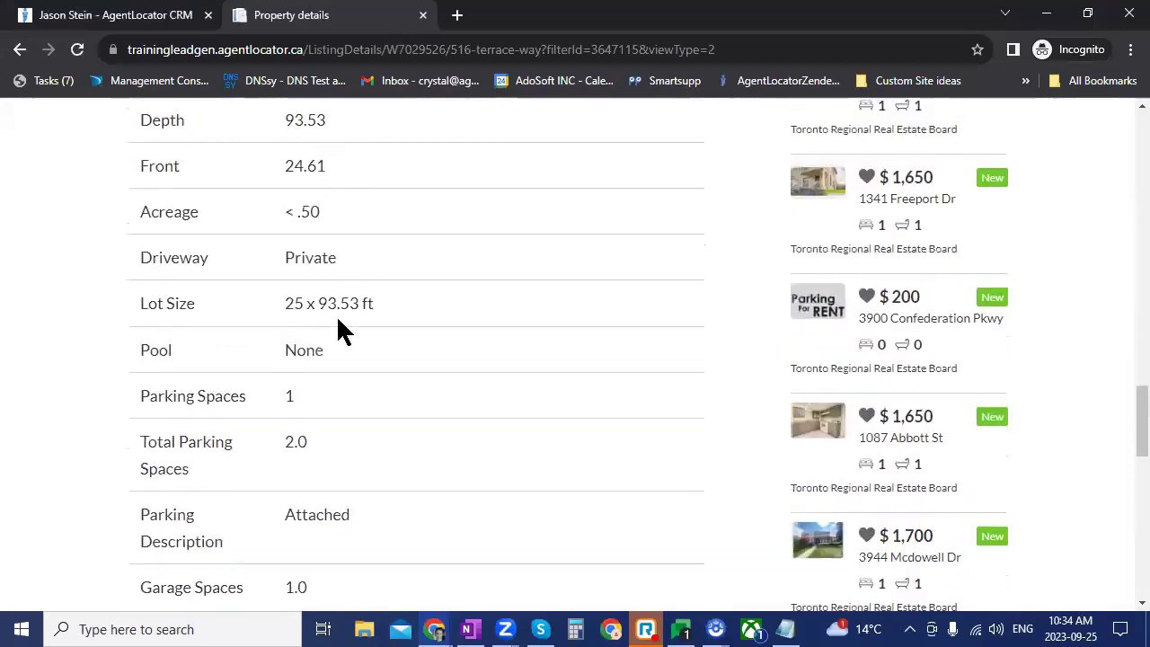
scroll(517, 473, up, 2)
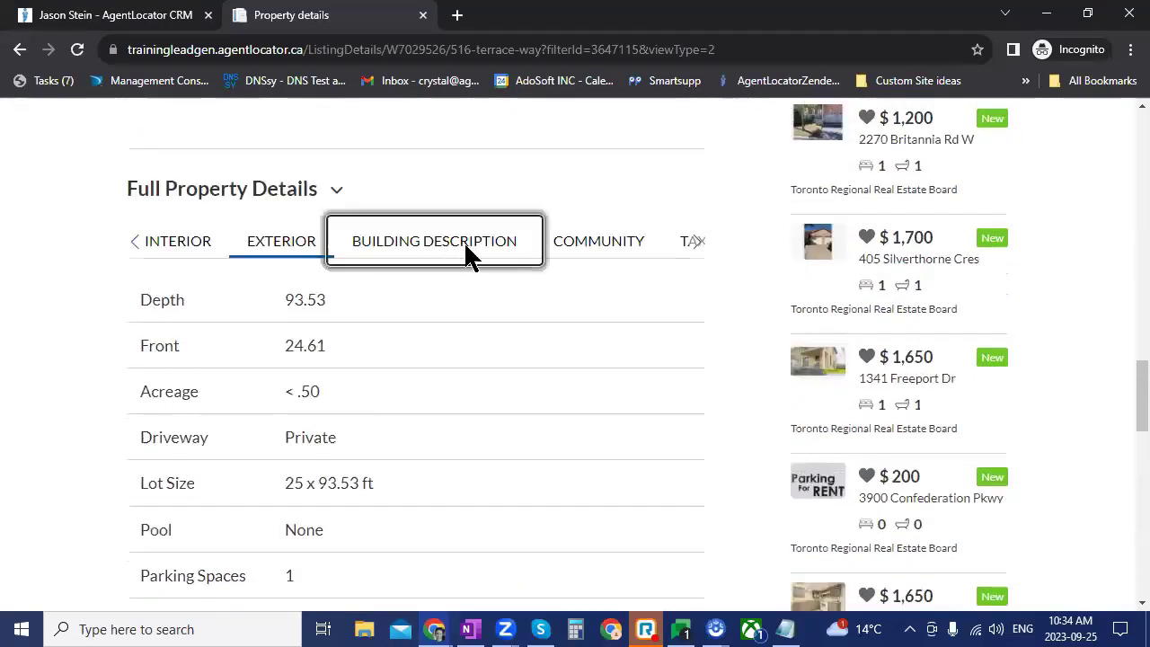
Step: Show the Building Description and Community tabs (Rural Oakville, area code 06)
click(464, 244)
scroll(584, 418, down, 2)
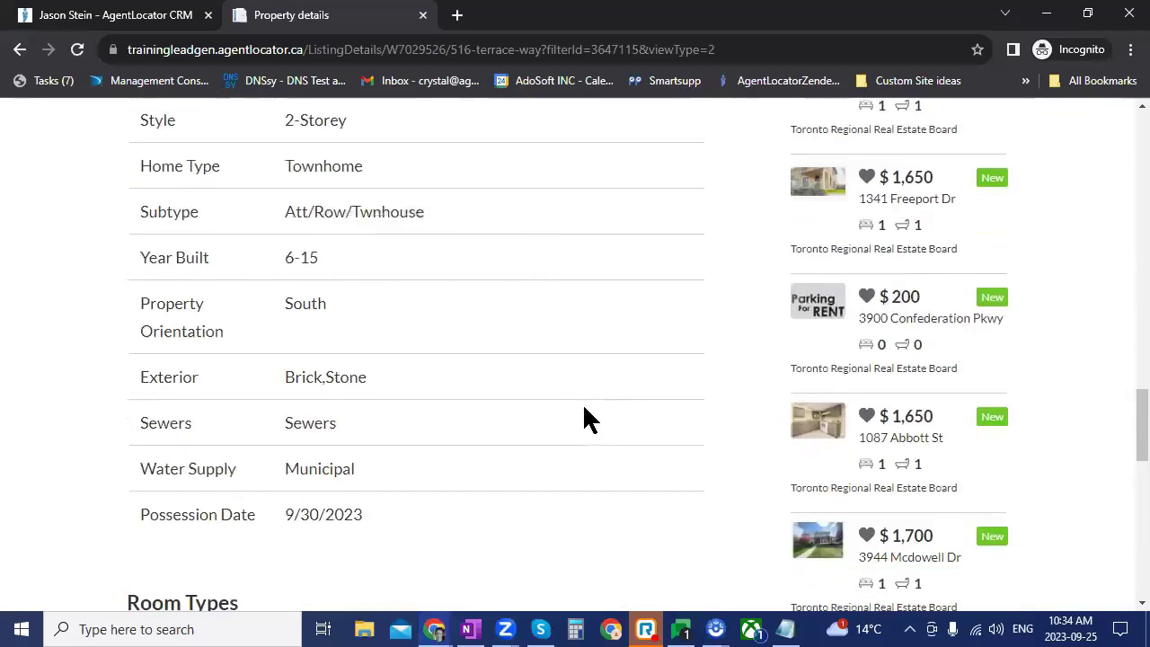
scroll(584, 418, up, 1)
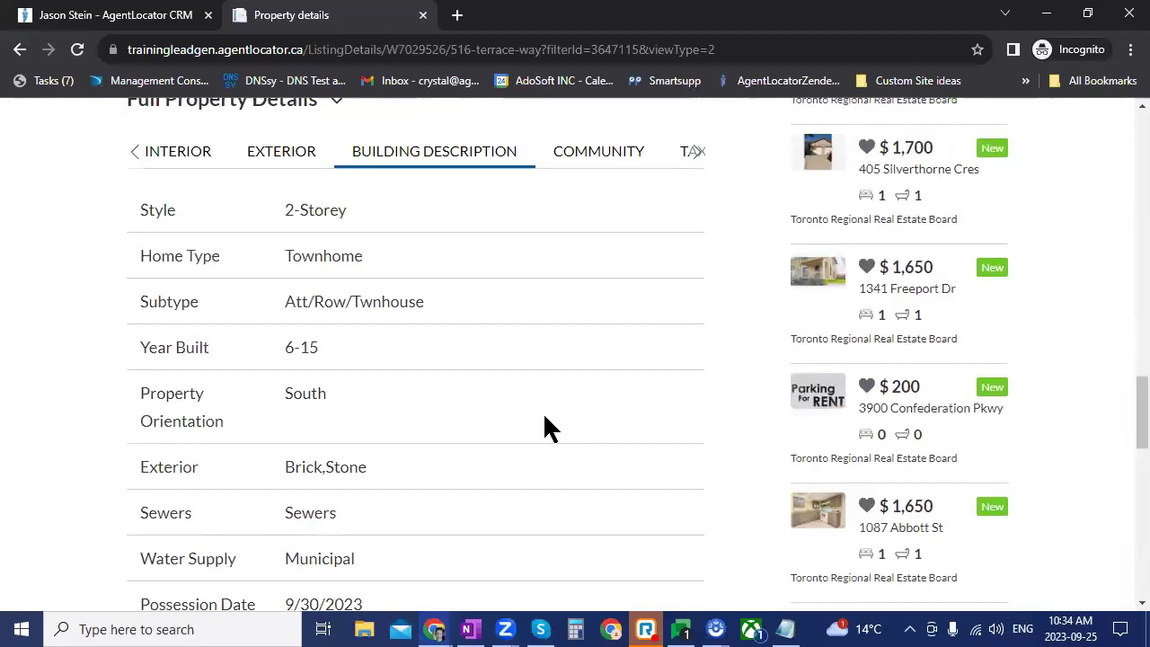
drag(575, 170, 623, 405)
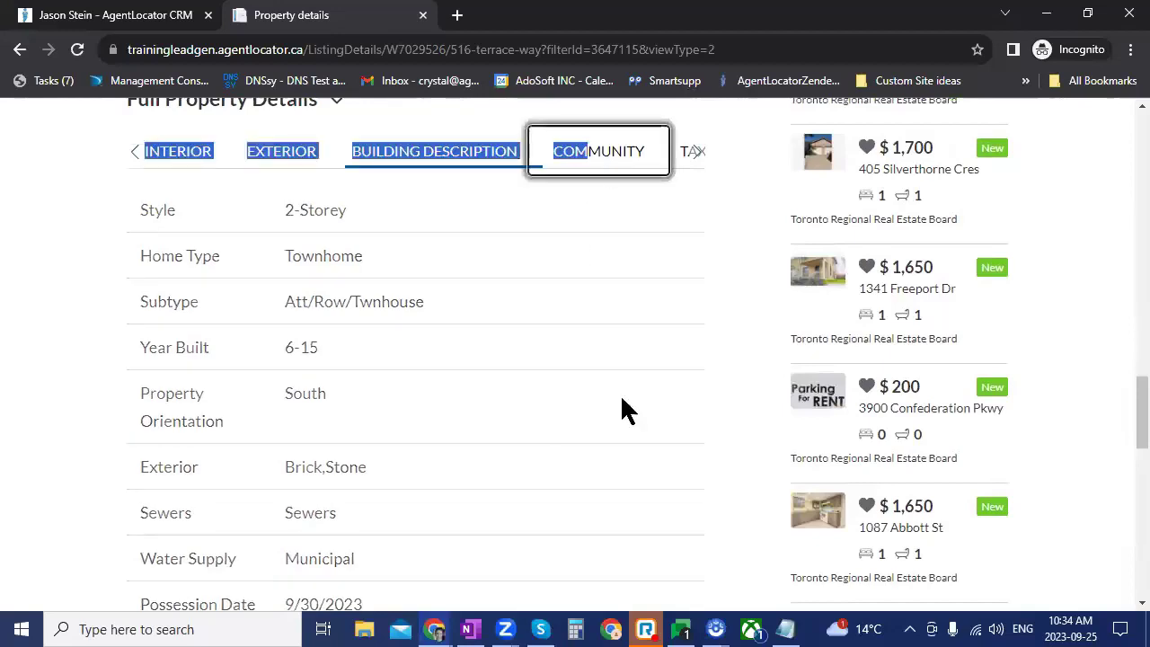
scroll(626, 411, down, 2)
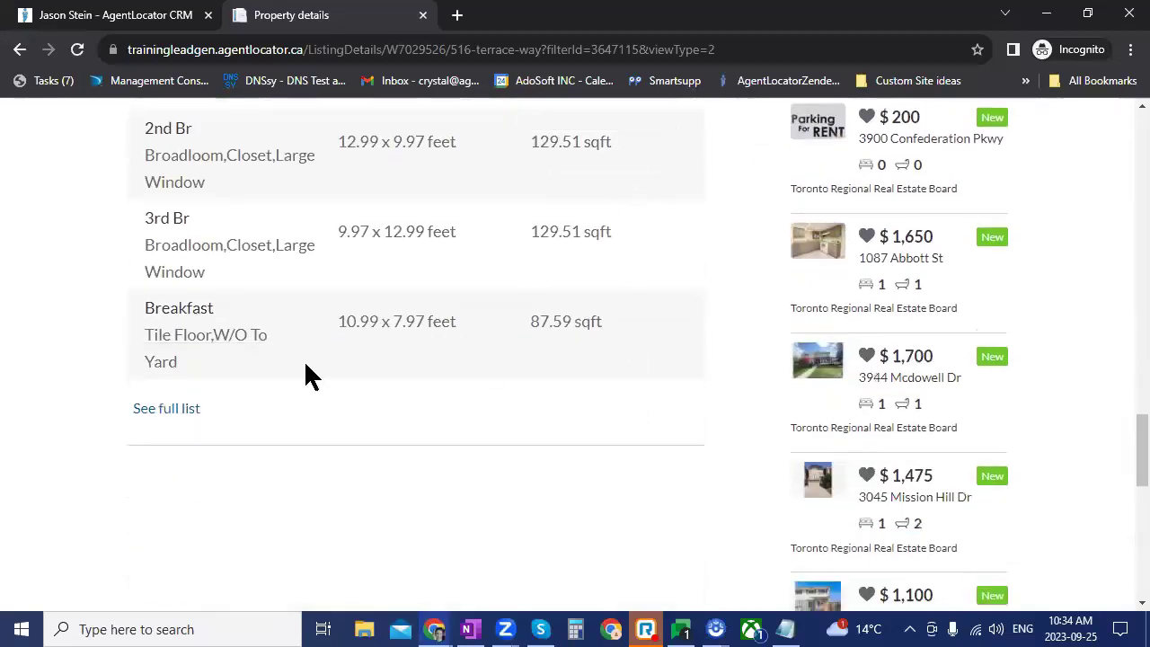
scroll(535, 579, up, 3)
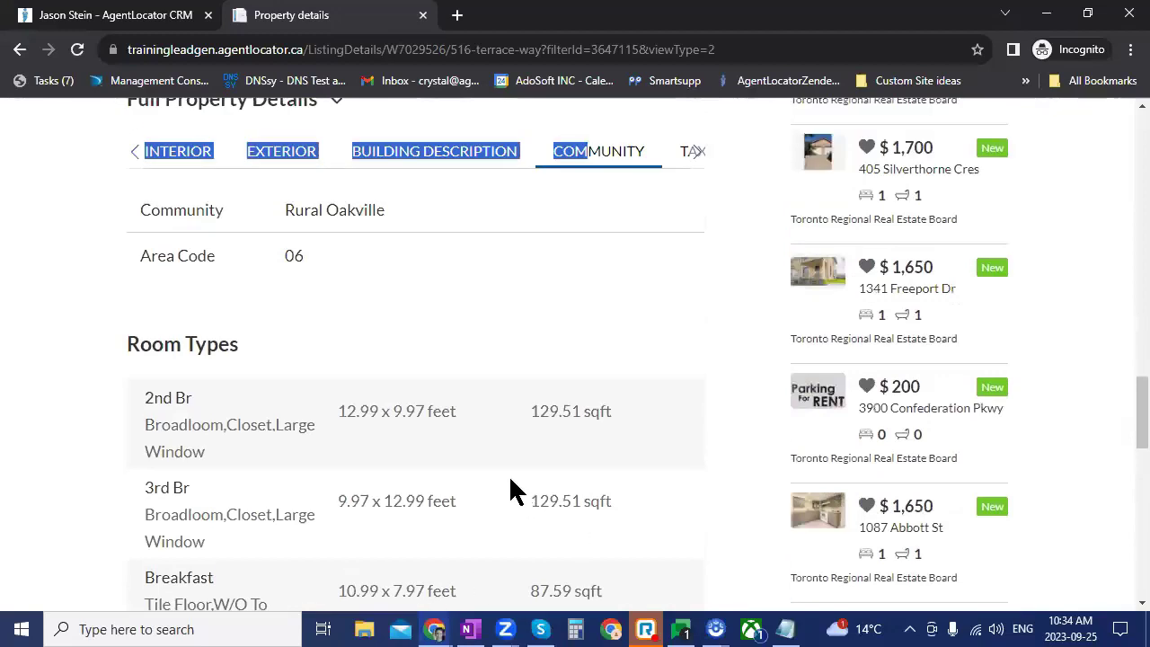
scroll(598, 485, down, 2)
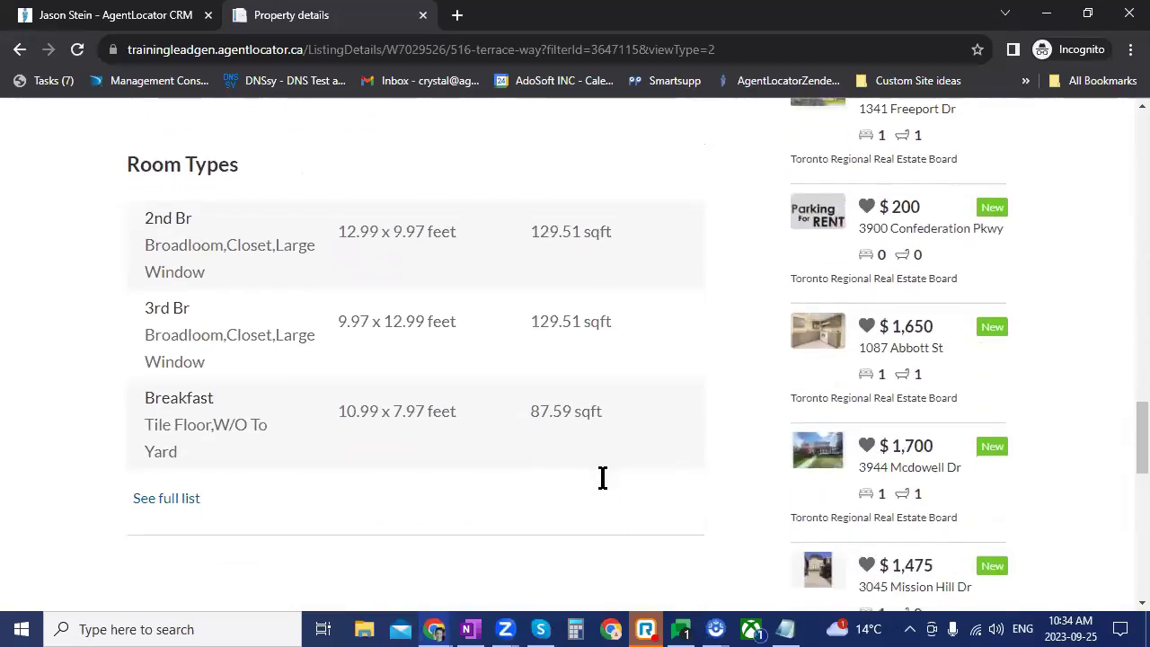
Step: Expand the full Room Types list and scroll through the room dimensions
key(Tab)
key(Return)
scroll(531, 473, down, 4)
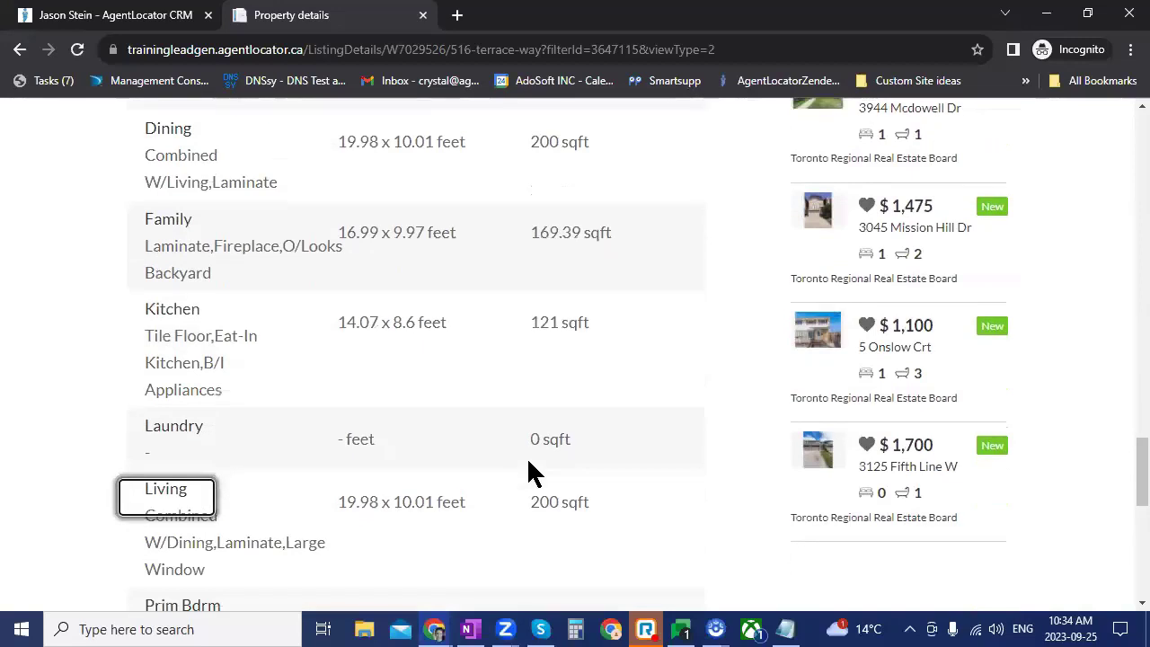
scroll(530, 474, down, 3)
scroll(526, 462, down, 1)
scroll(527, 463, up, 9)
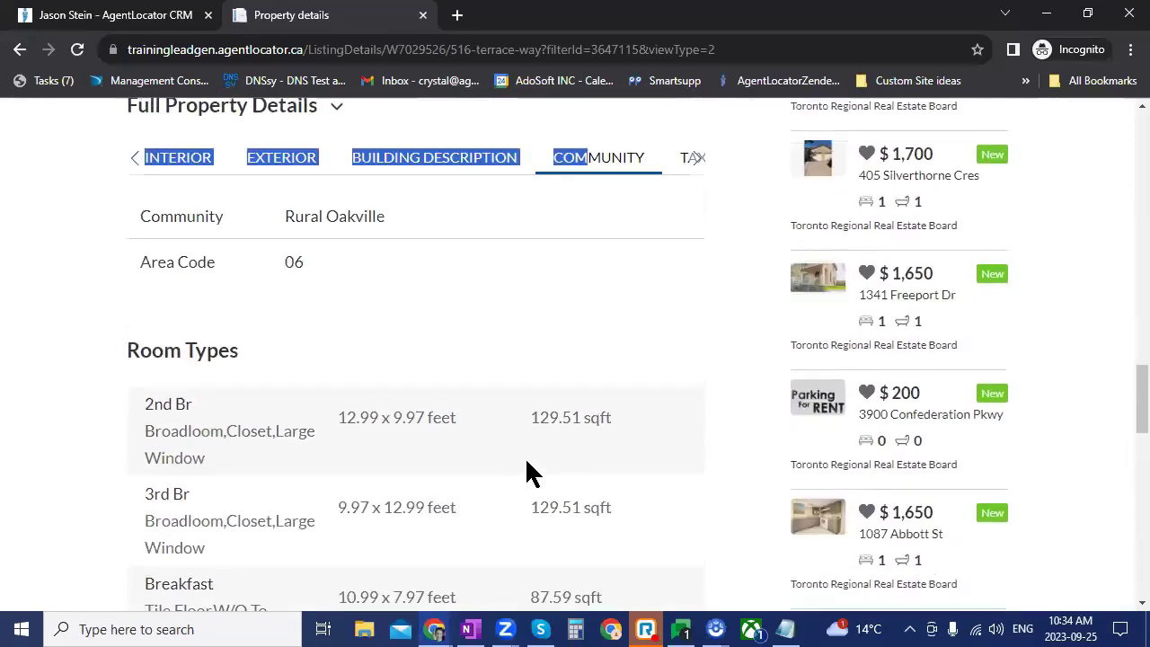
scroll(526, 467, up, 10)
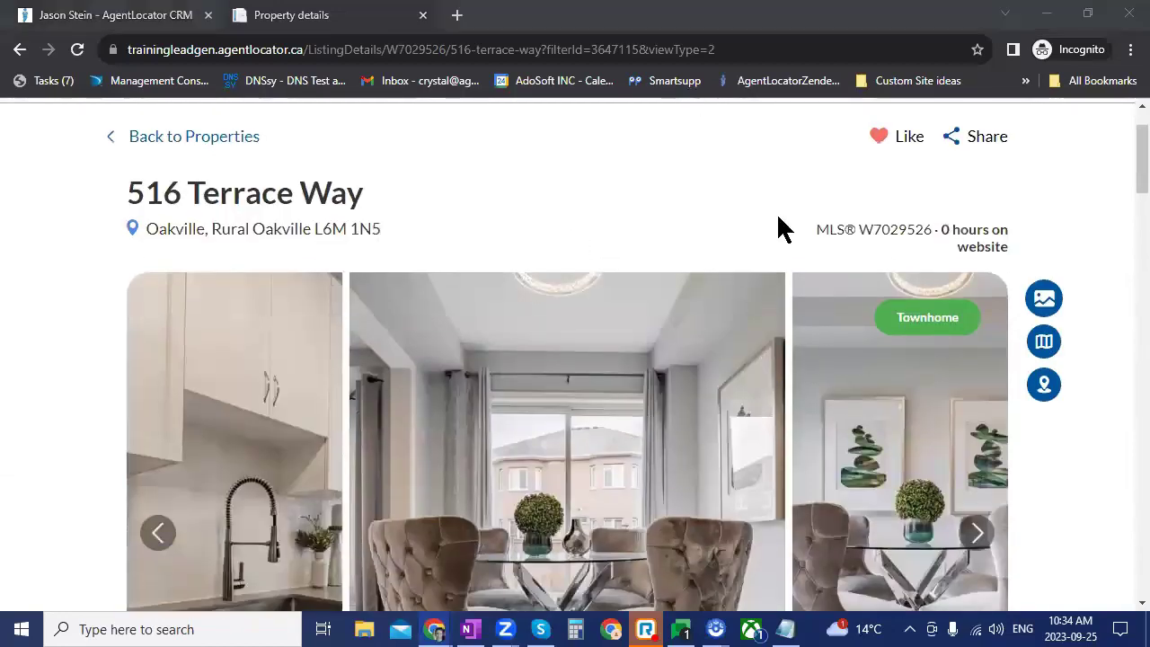
Step: Switch back to the CRM lead page showing the 09/01/2023 'Call this client' task
key(ctrl+shift+Tab)
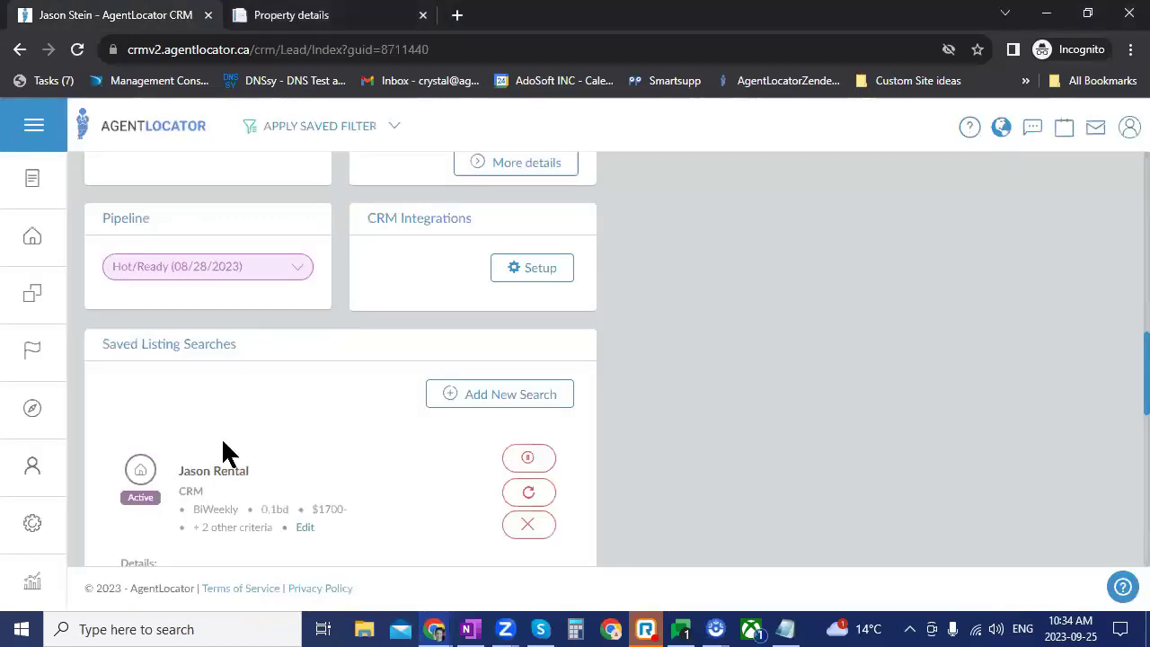
scroll(474, 452, up, 6)
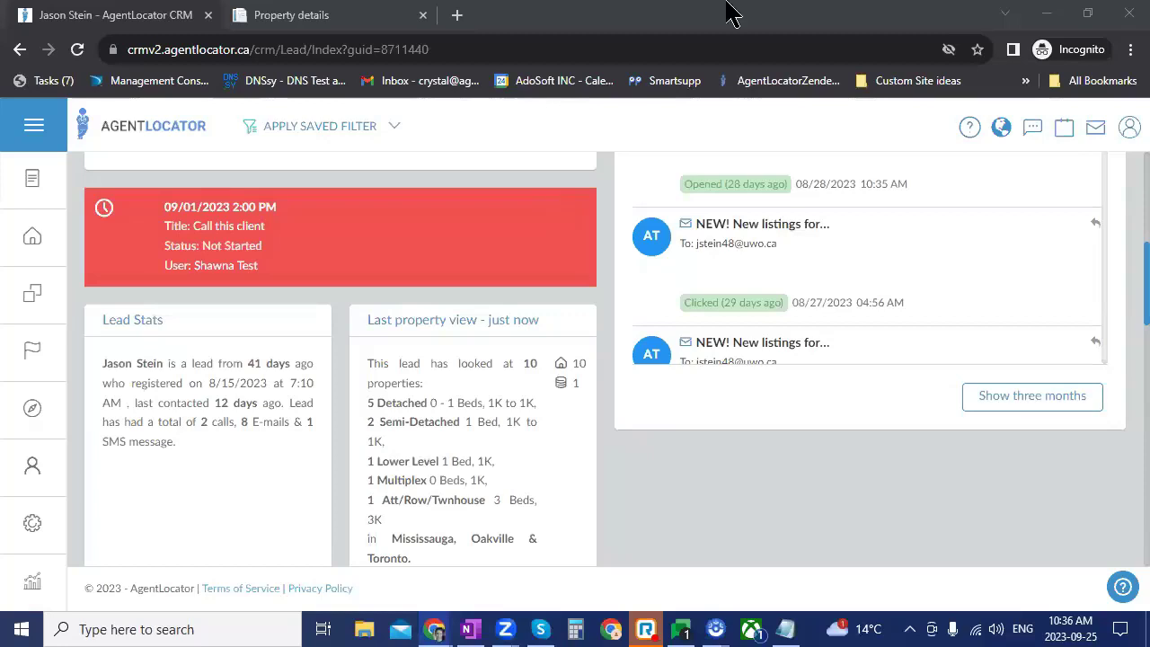
Step: Zoom the lead's record page out to 90% in Chrome
scroll(449, 521, up, 5)
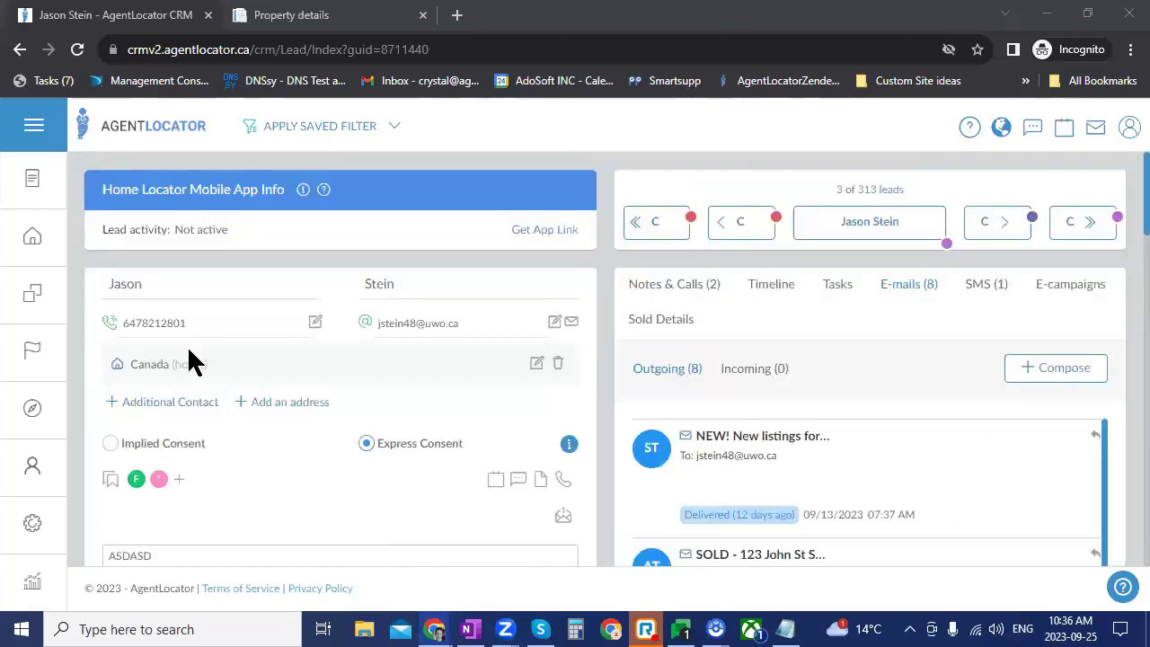
click(1130, 49)
click(1008, 204)
click(467, 468)
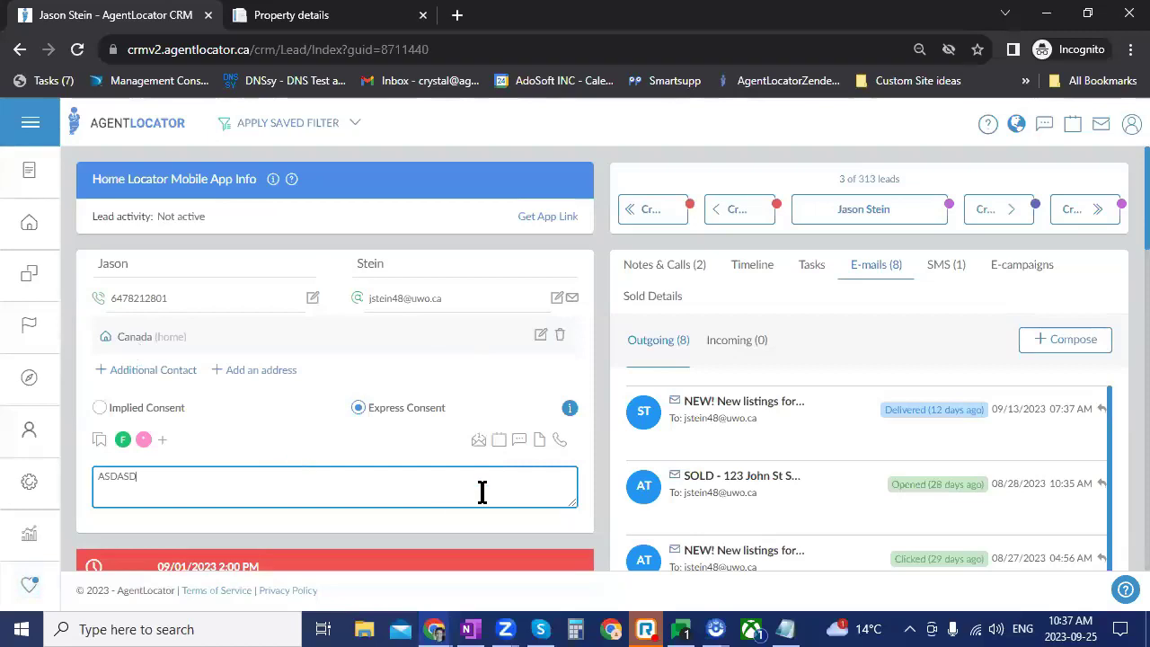
Step: Open the listing criteria for the lead and add an MLS Number filter row
click(477, 441)
click(478, 443)
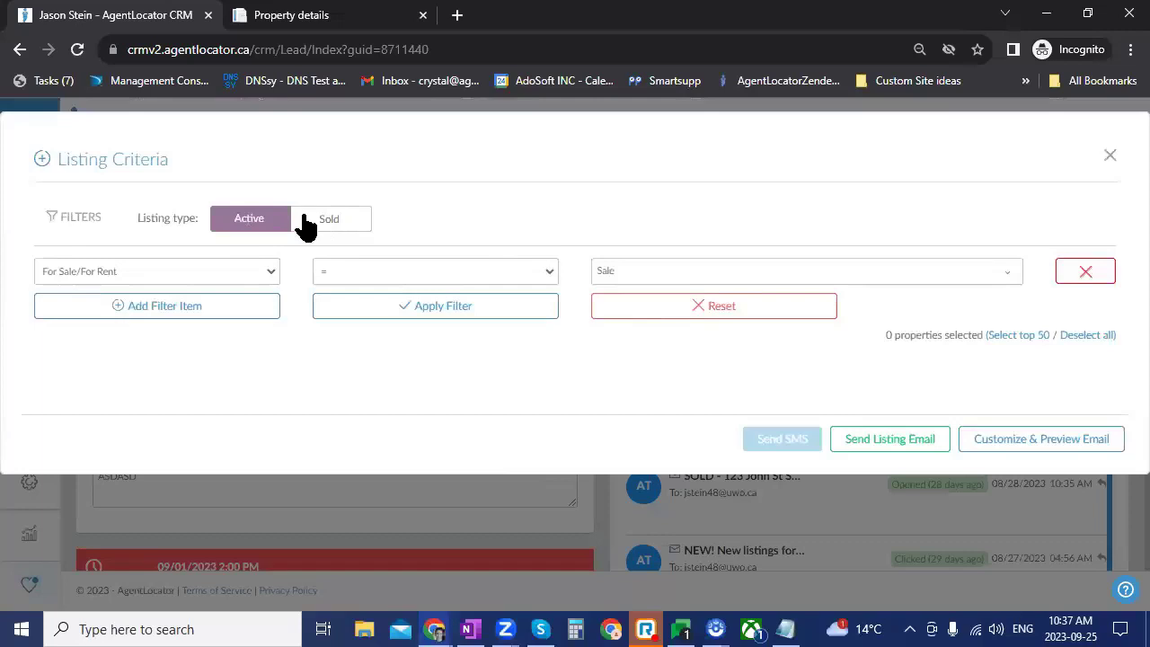
click(182, 307)
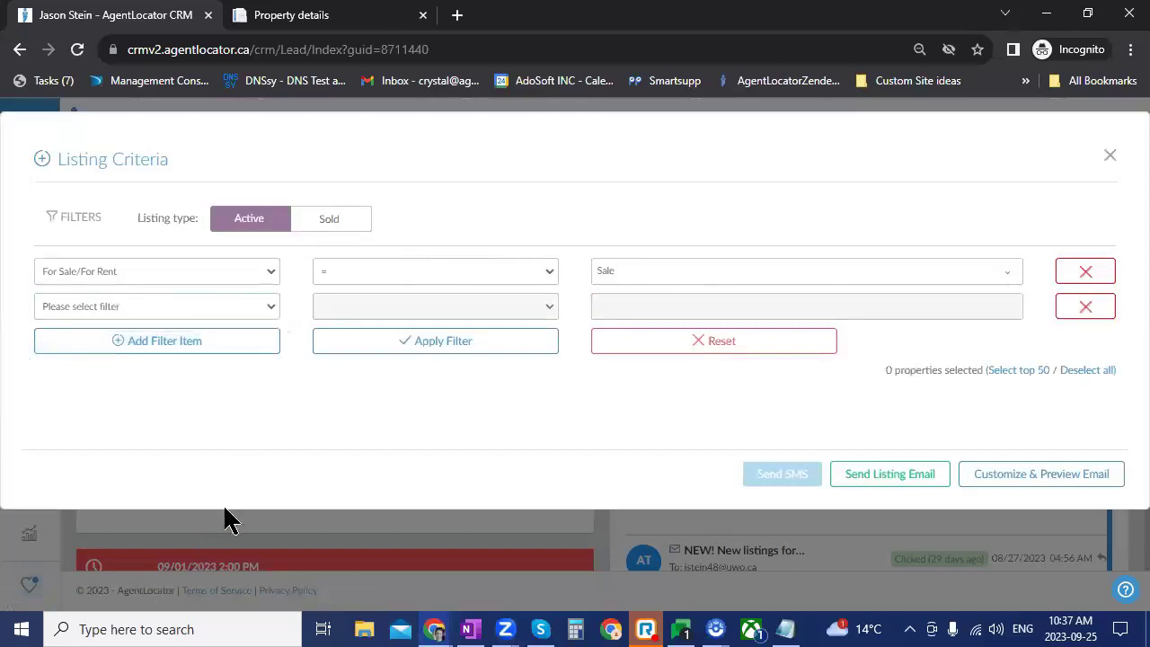
click(199, 306)
scroll(159, 438, down, 10)
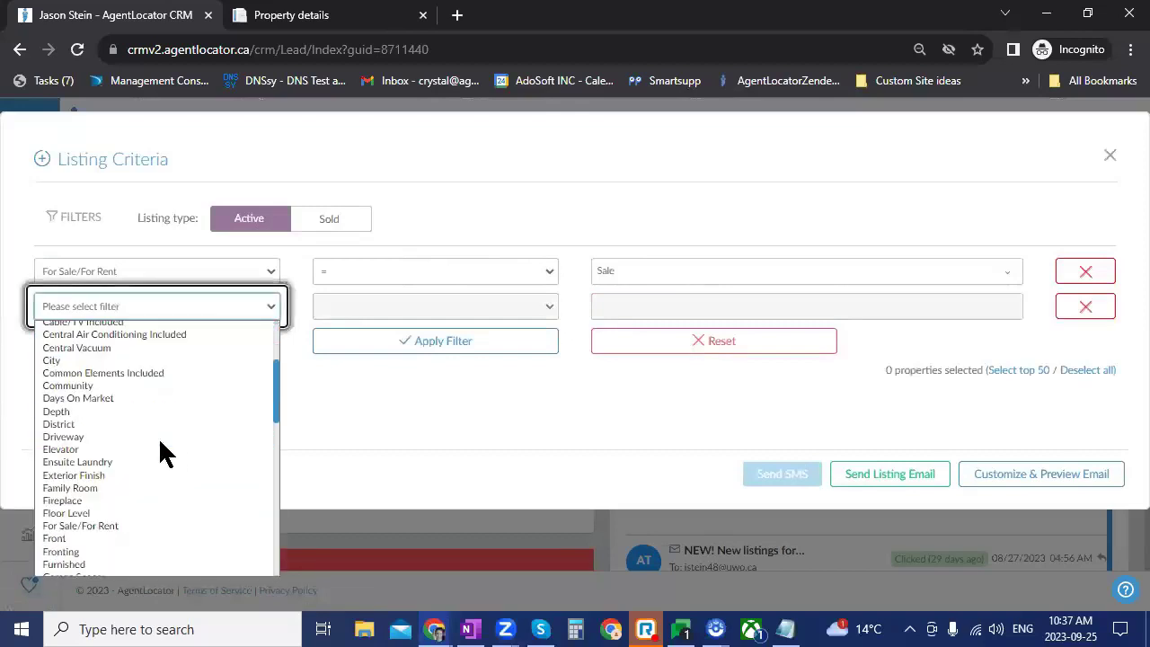
scroll(158, 437, down, 2)
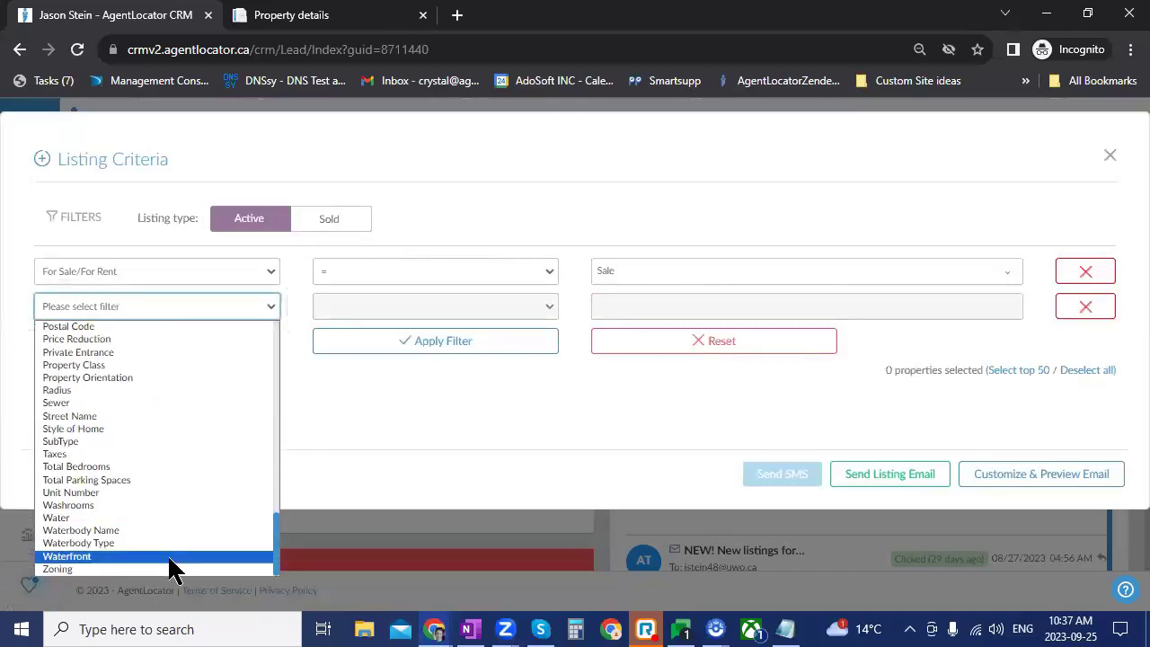
scroll(171, 552, up, 2)
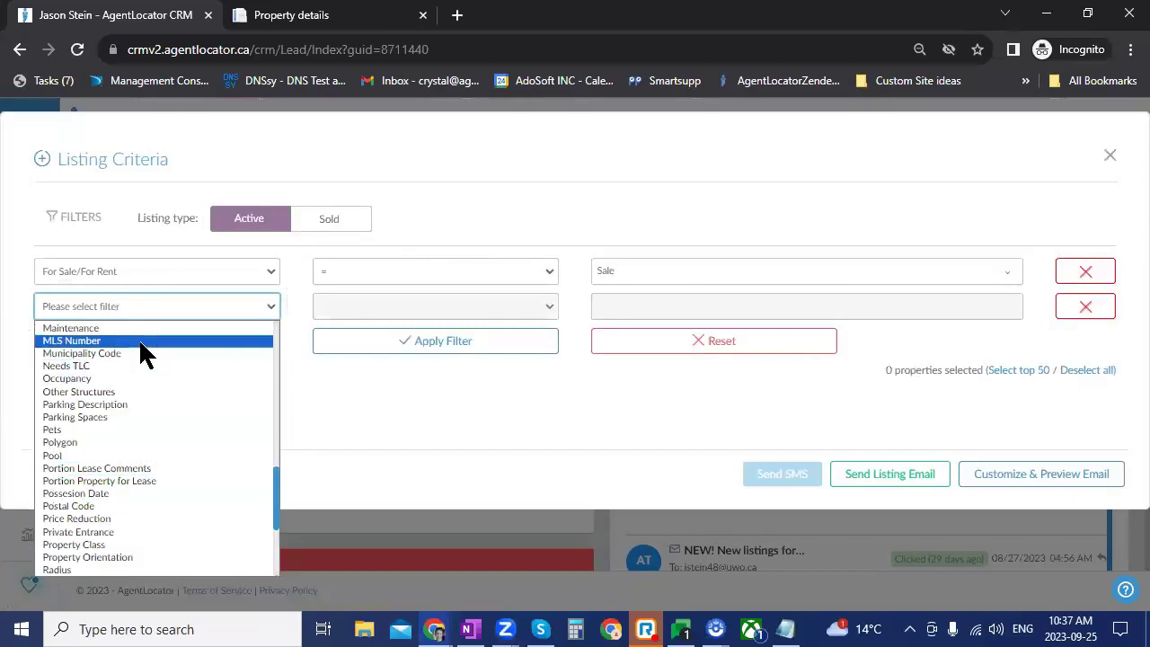
click(141, 343)
Step: Copy listing ID W7029526 from the property page, paste it as the MLS Number, and search
click(238, 15)
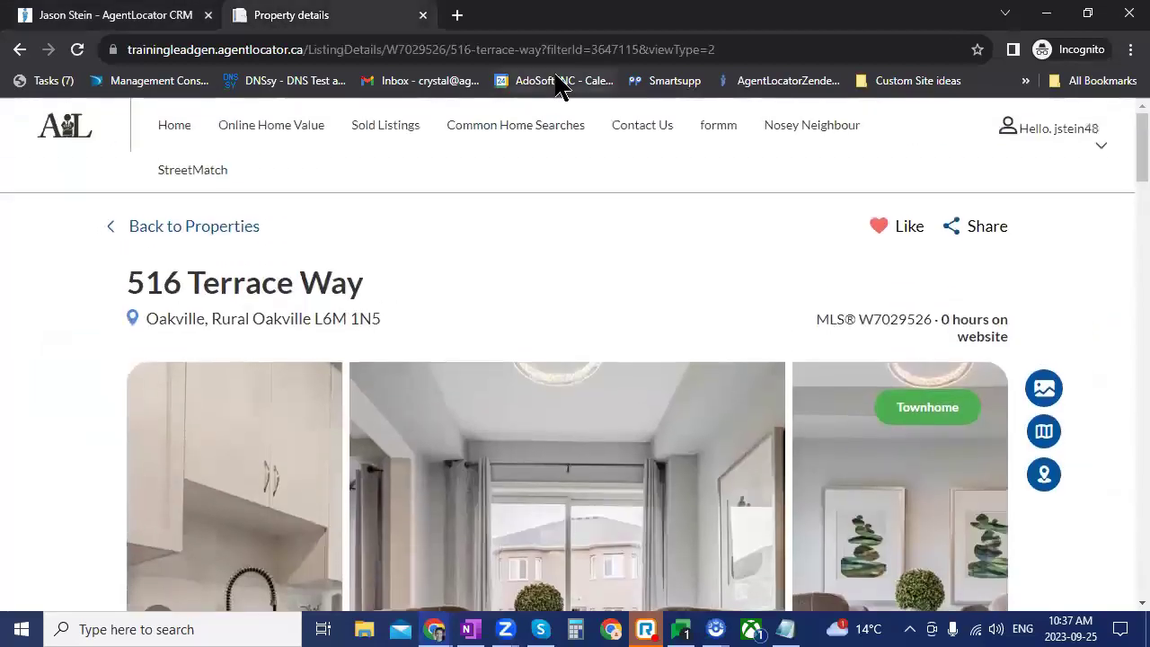
drag(381, 50, 446, 56)
right_click(447, 56)
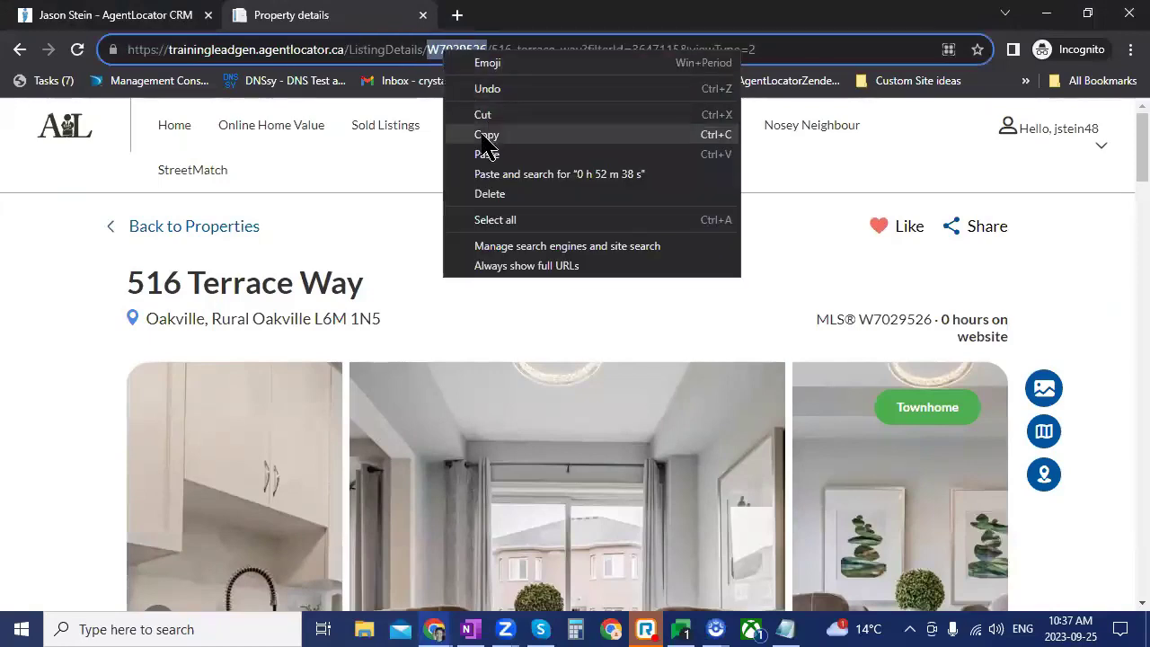
click(485, 137)
click(166, 15)
click(639, 306)
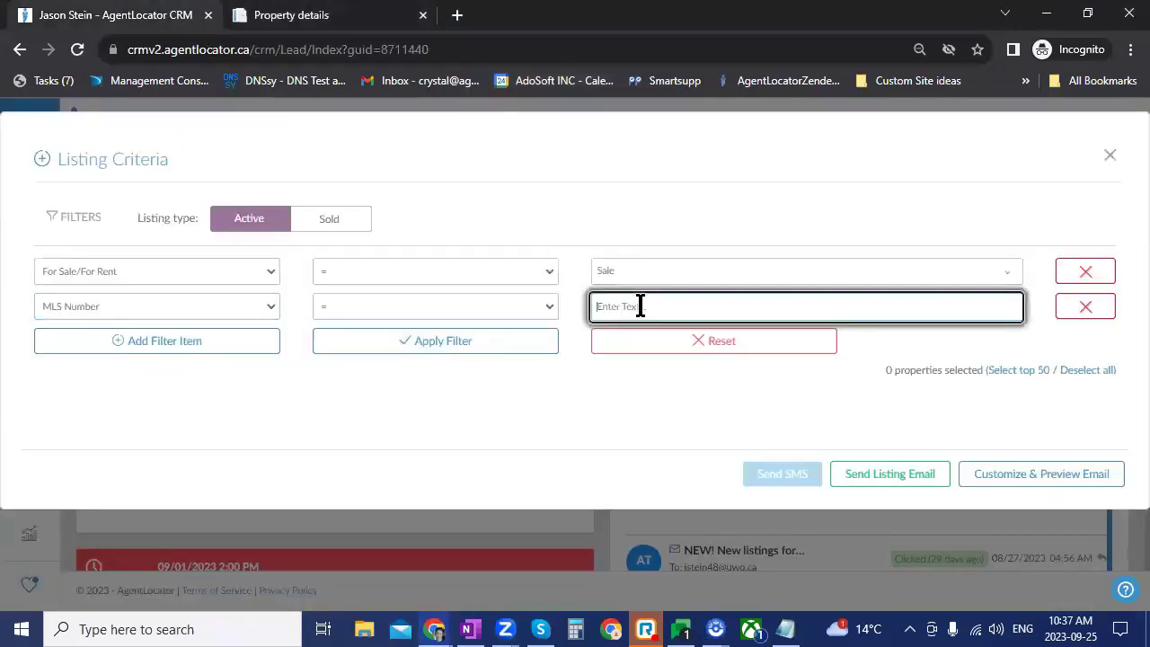
key(ctrl+v)
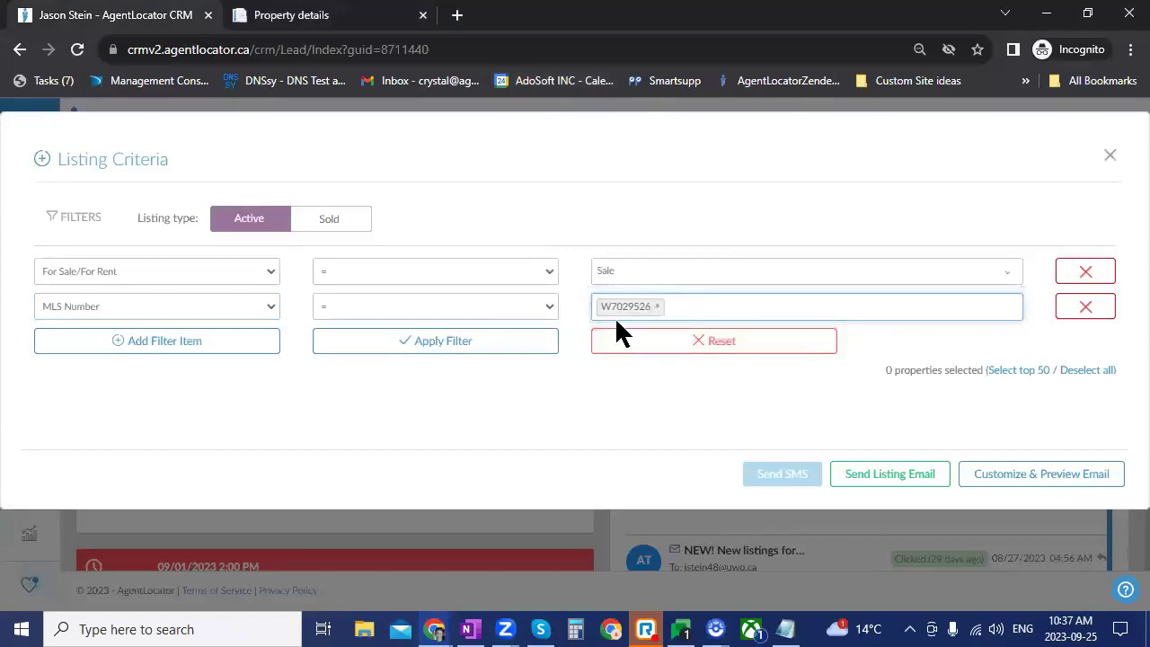
click(443, 349)
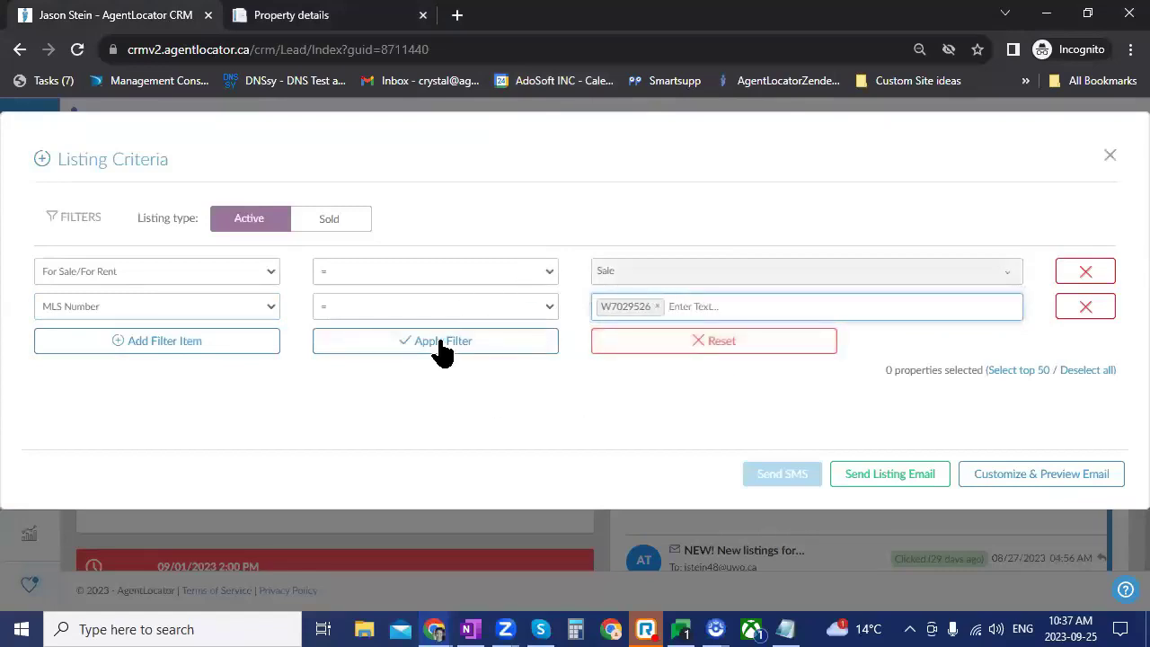
click(441, 351)
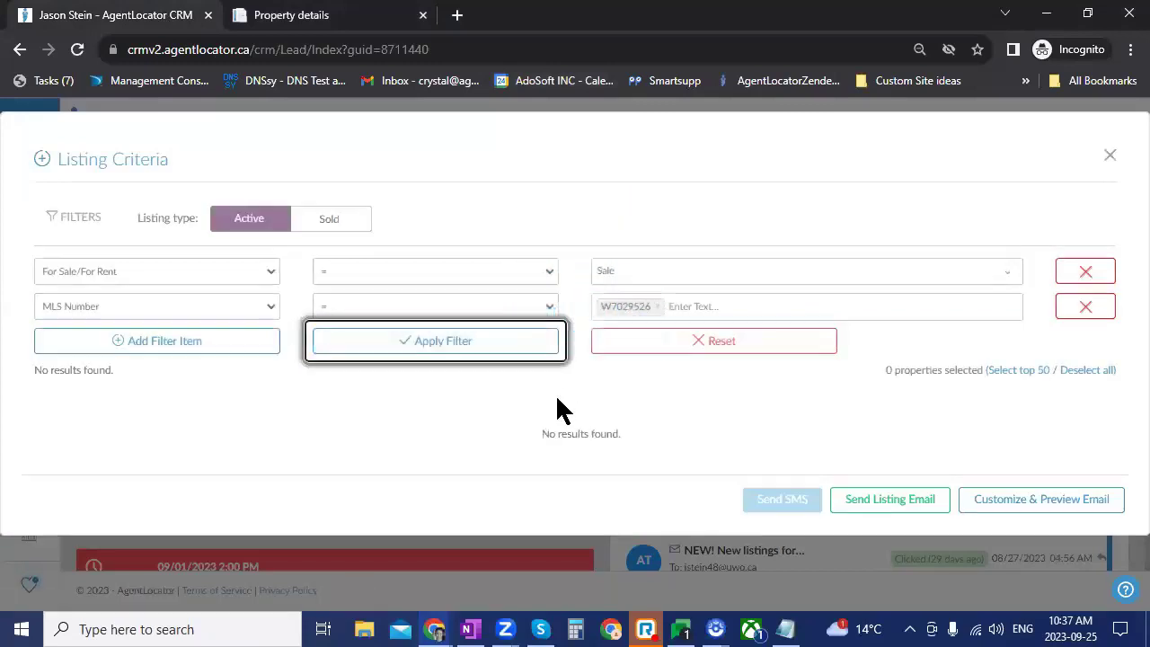
Step: Change the Sale filter to Lease, re-enter MLS W7029526, and rerun the search
click(695, 305)
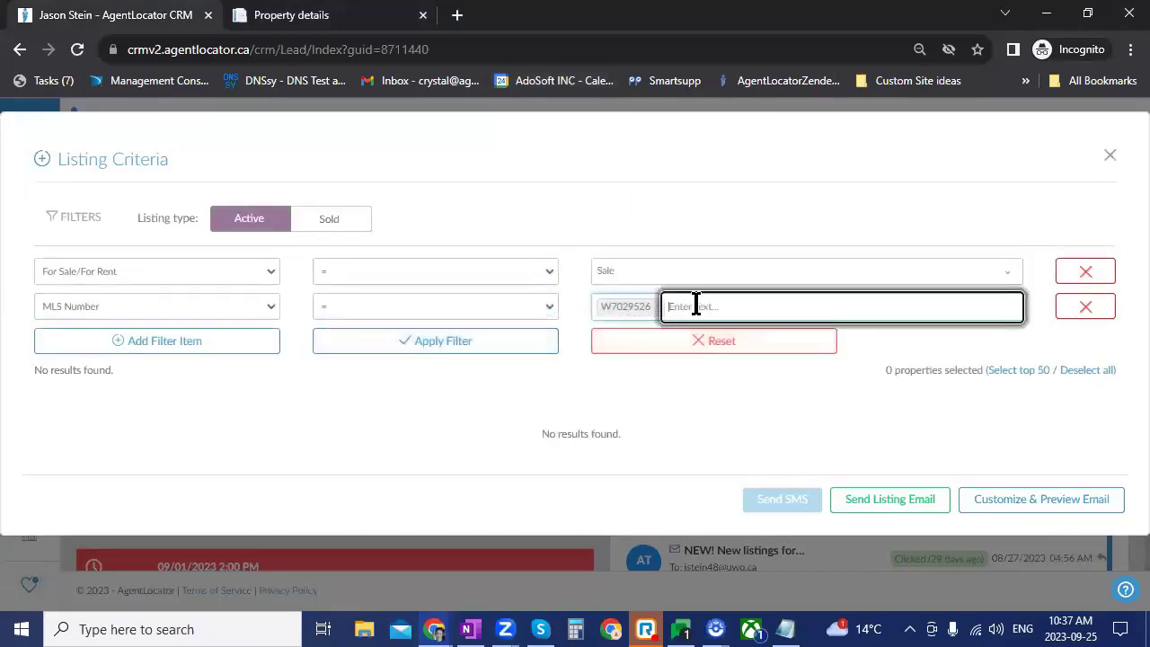
key(BackSpace)
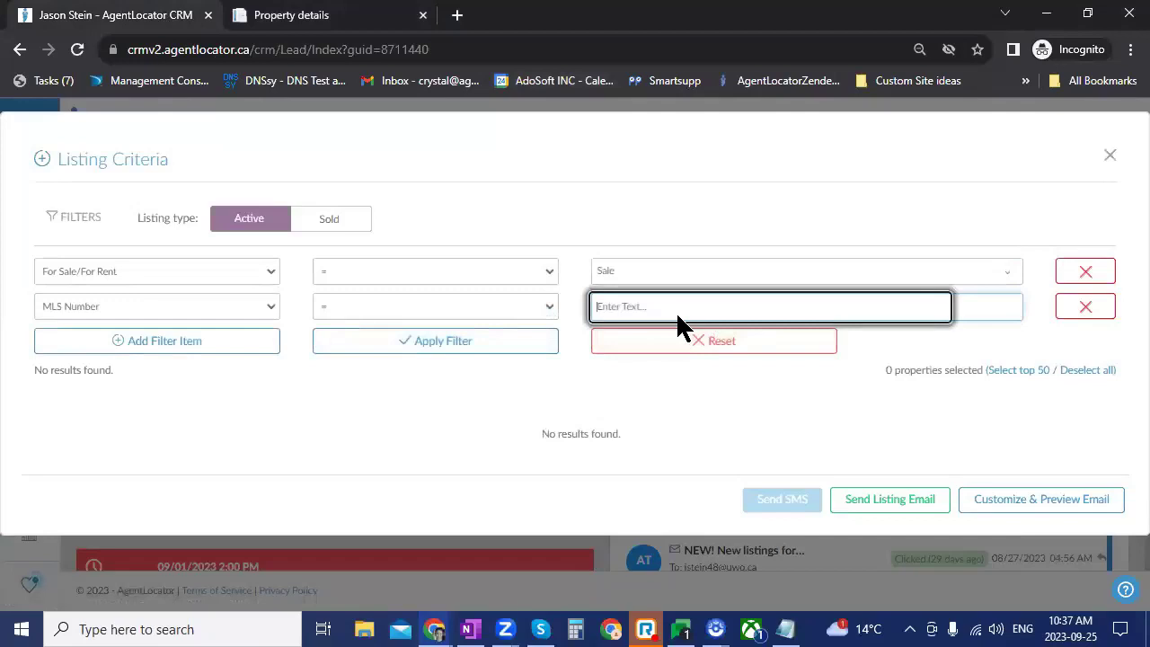
click(289, 7)
scroll(812, 370, down, 6)
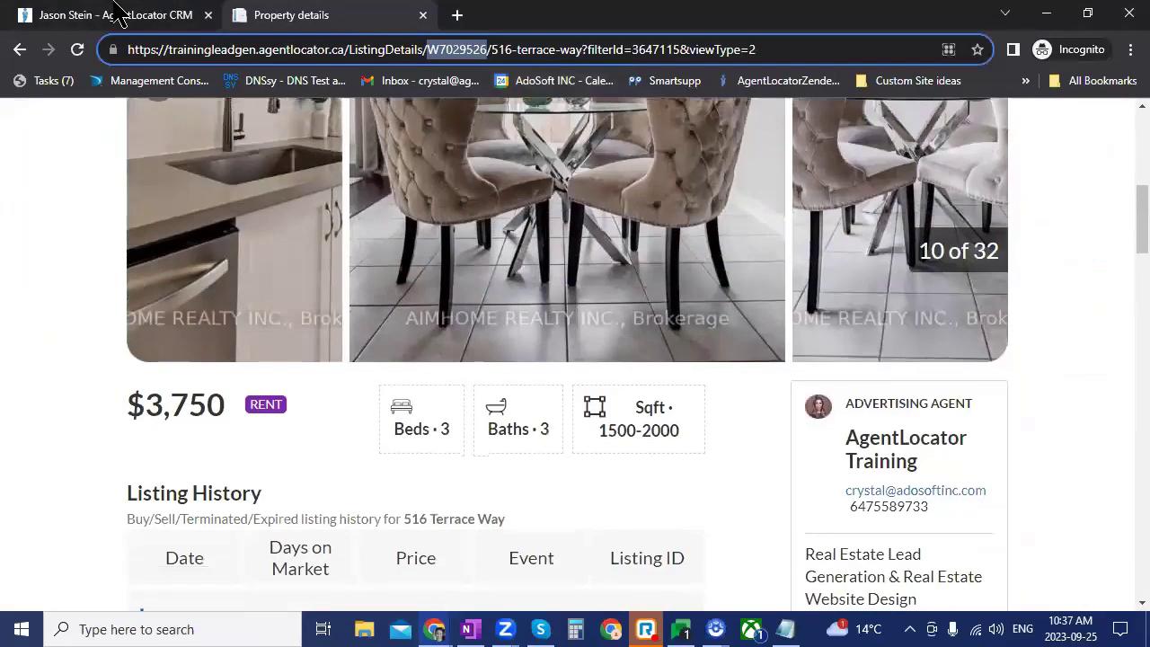
click(116, 16)
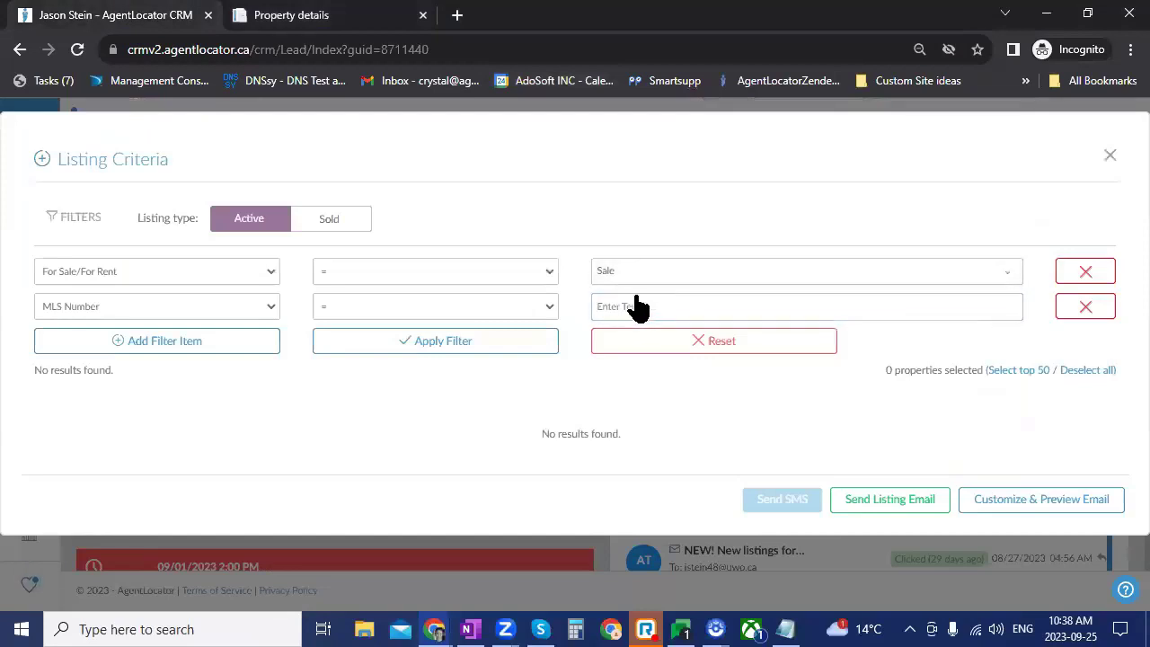
click(634, 270)
click(618, 307)
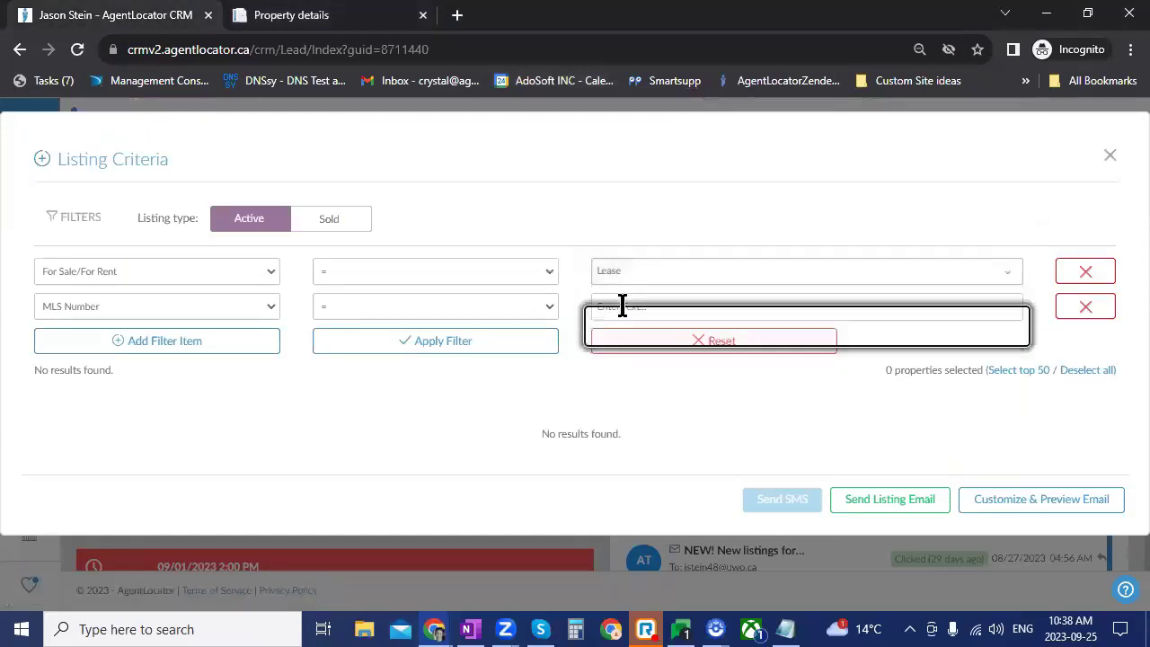
key(ctrl+v)
key(Return)
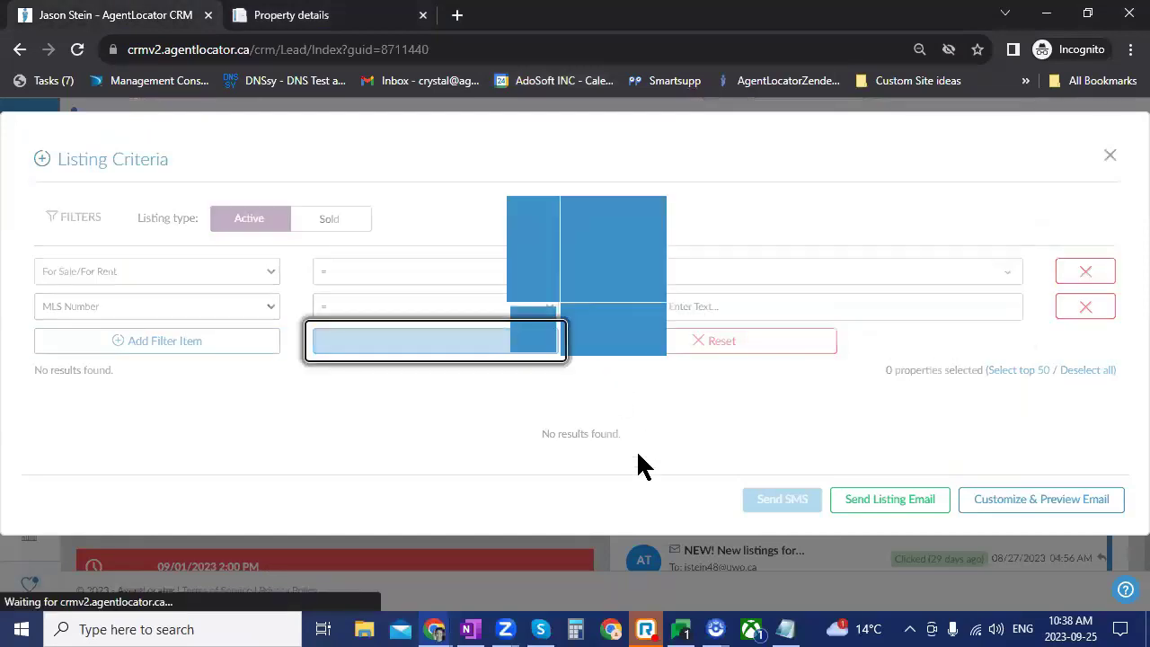
scroll(403, 368, down, 2)
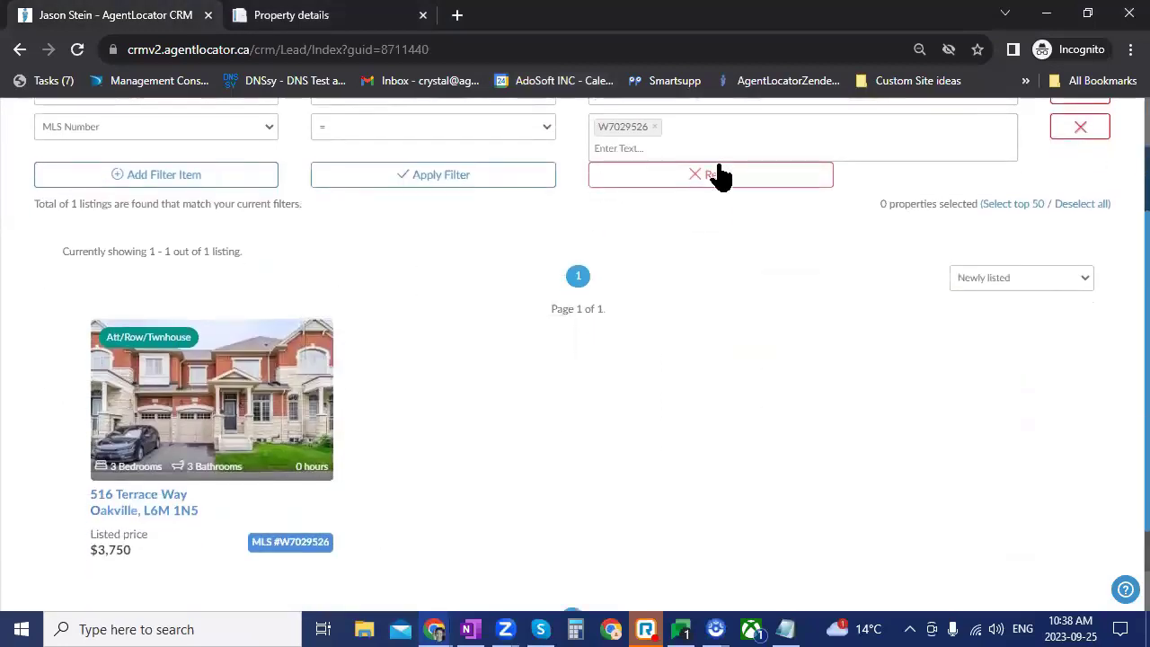
click(809, 173)
scroll(558, 468, down, 2)
click(211, 269)
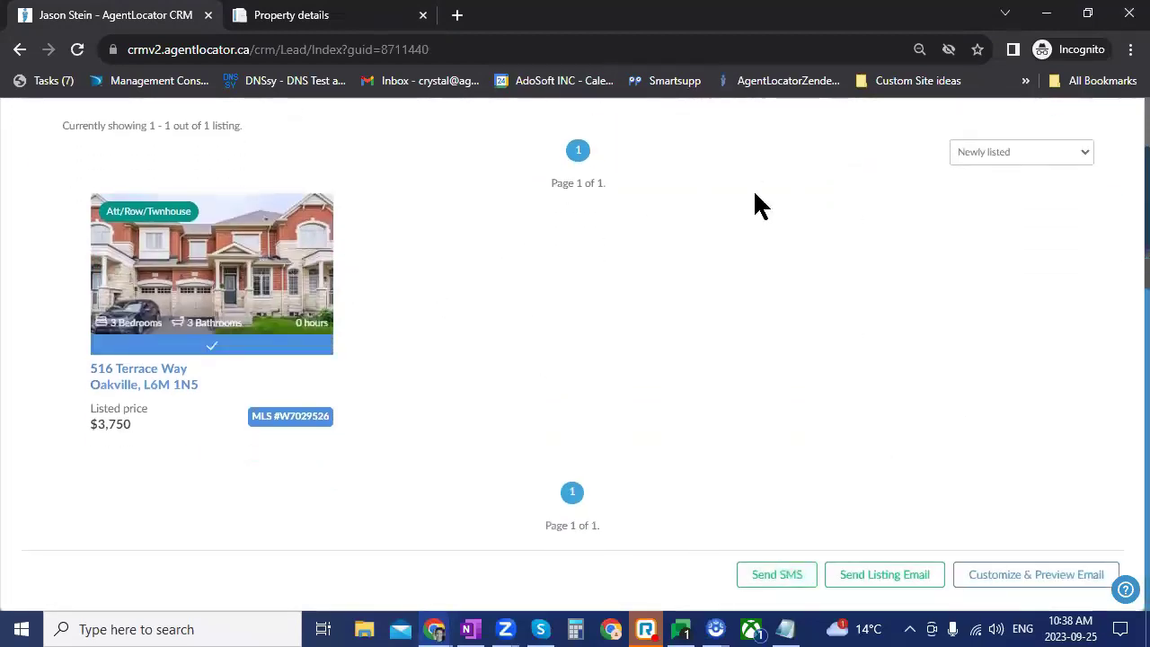
scroll(725, 170, up, 1)
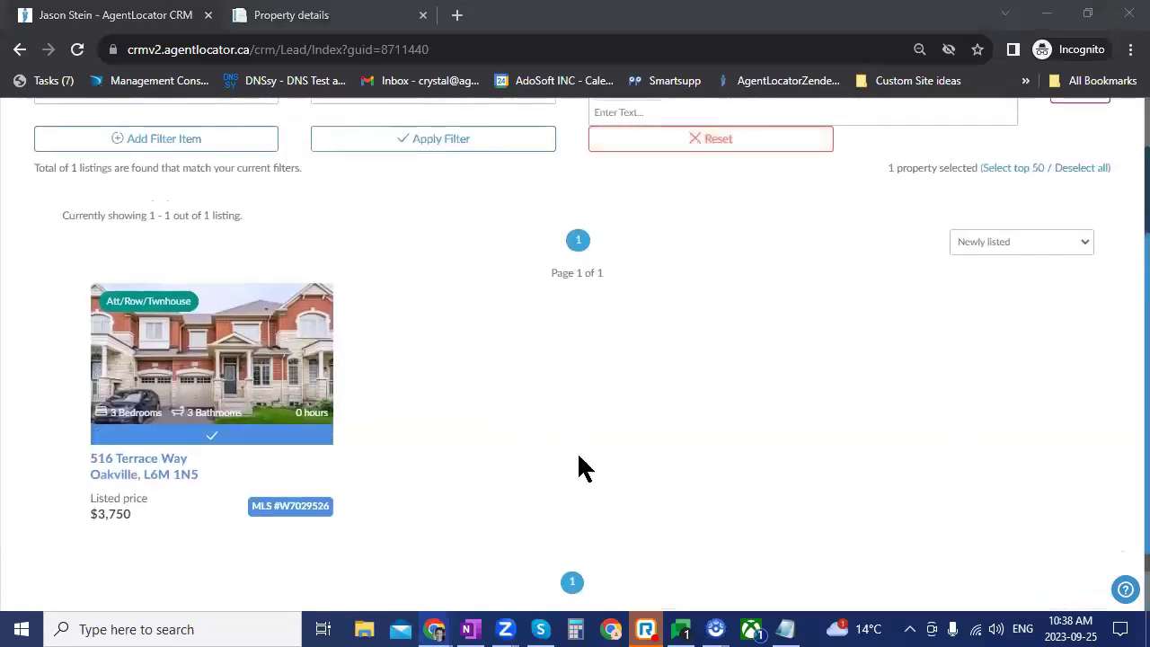
scroll(651, 481, down, 1)
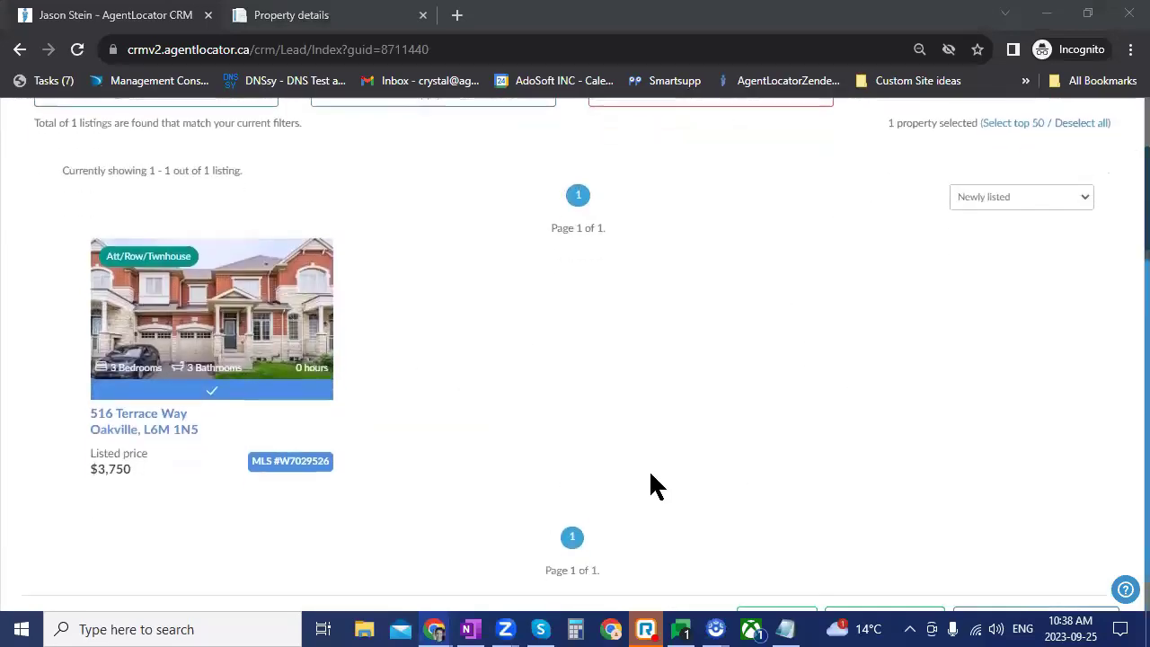
scroll(651, 476, down, 1)
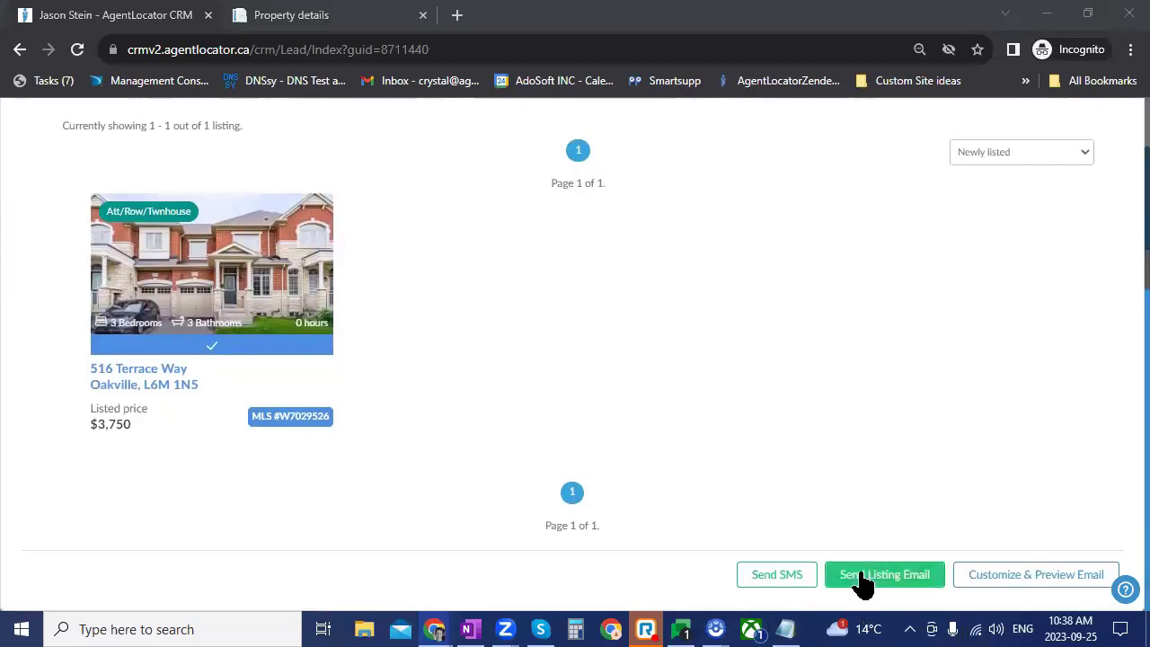
click(995, 579)
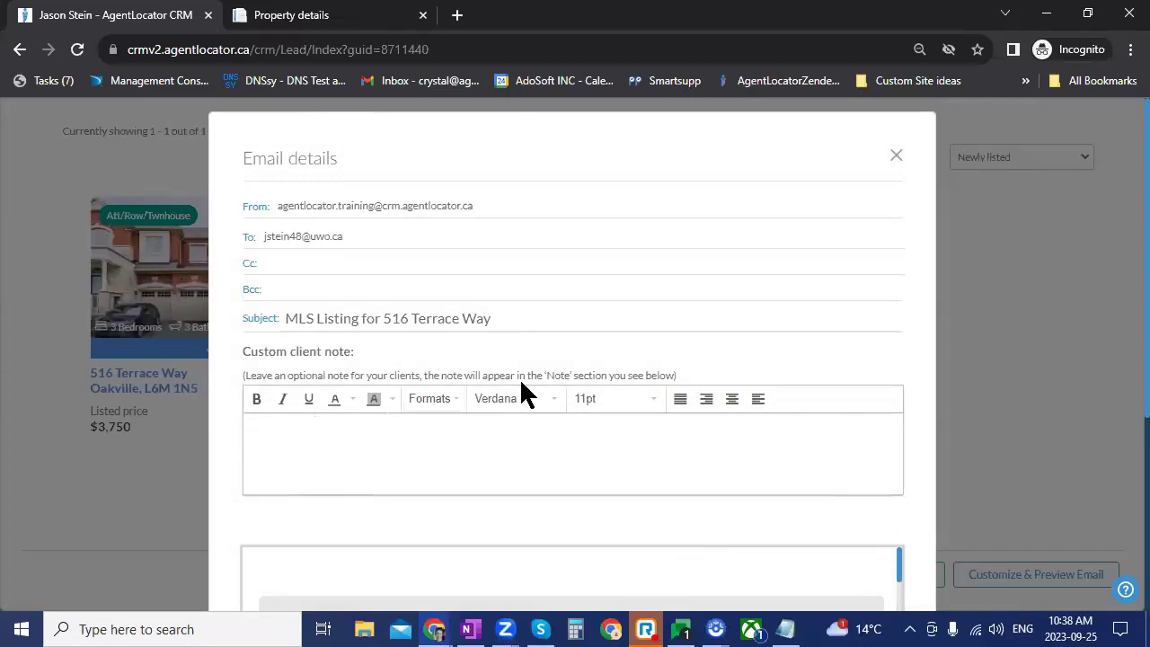
scroll(847, 395, down, 3)
scroll(875, 462, down, 3)
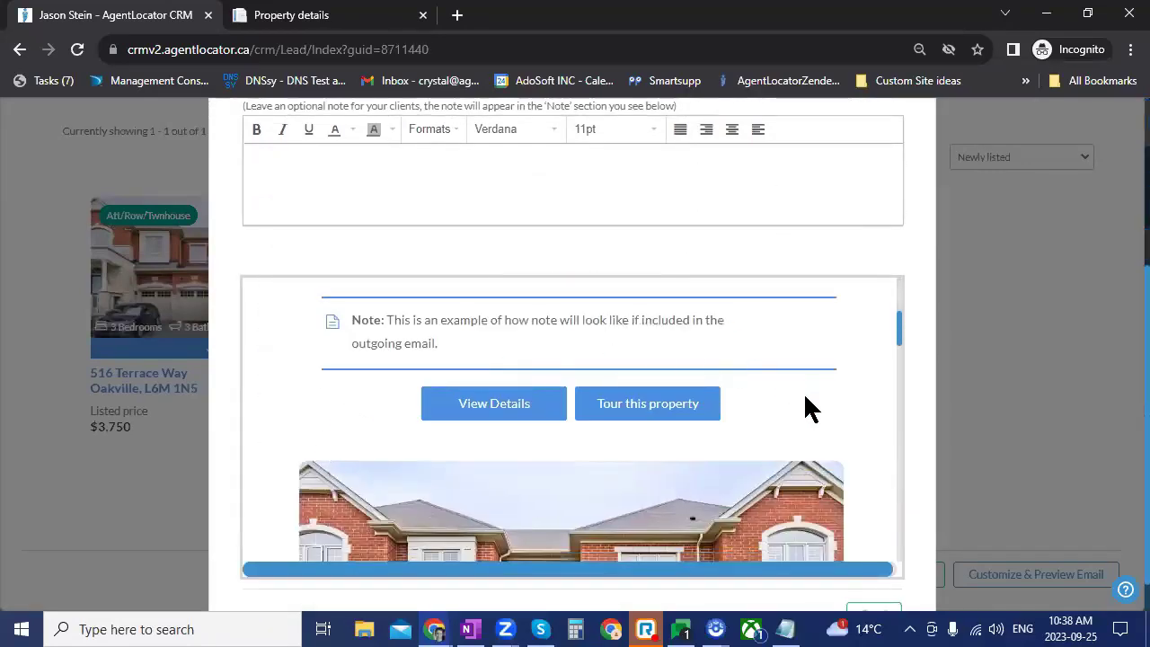
scroll(928, 452, up, 1)
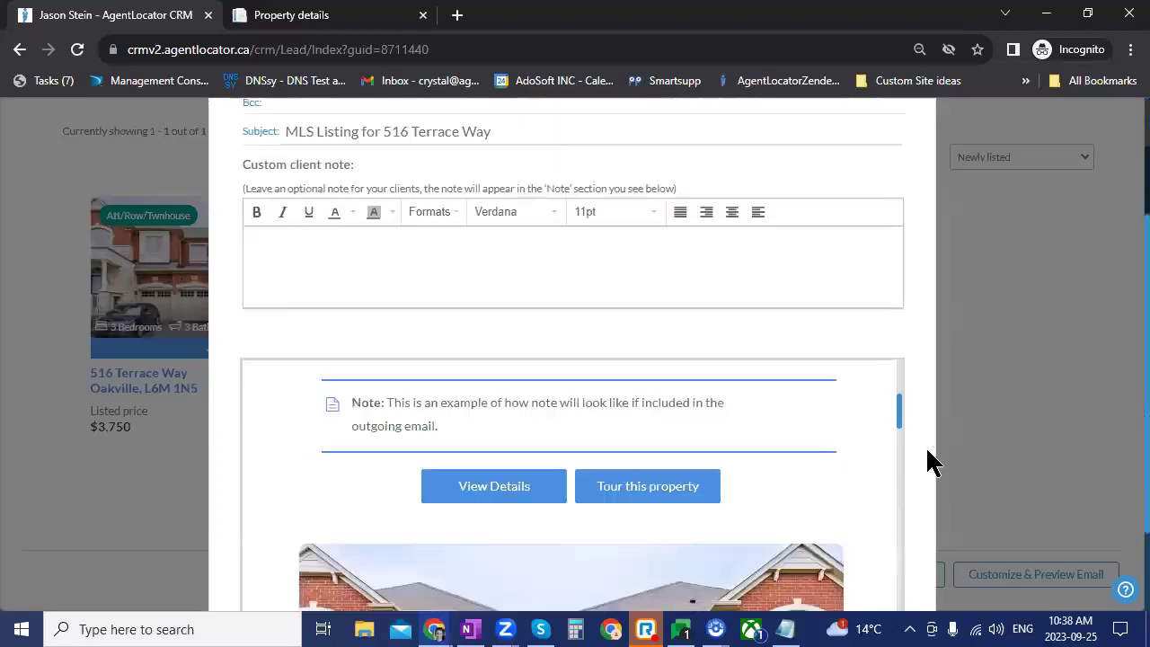
scroll(925, 449, up, 1)
click(897, 167)
scroll(881, 343, up, 3)
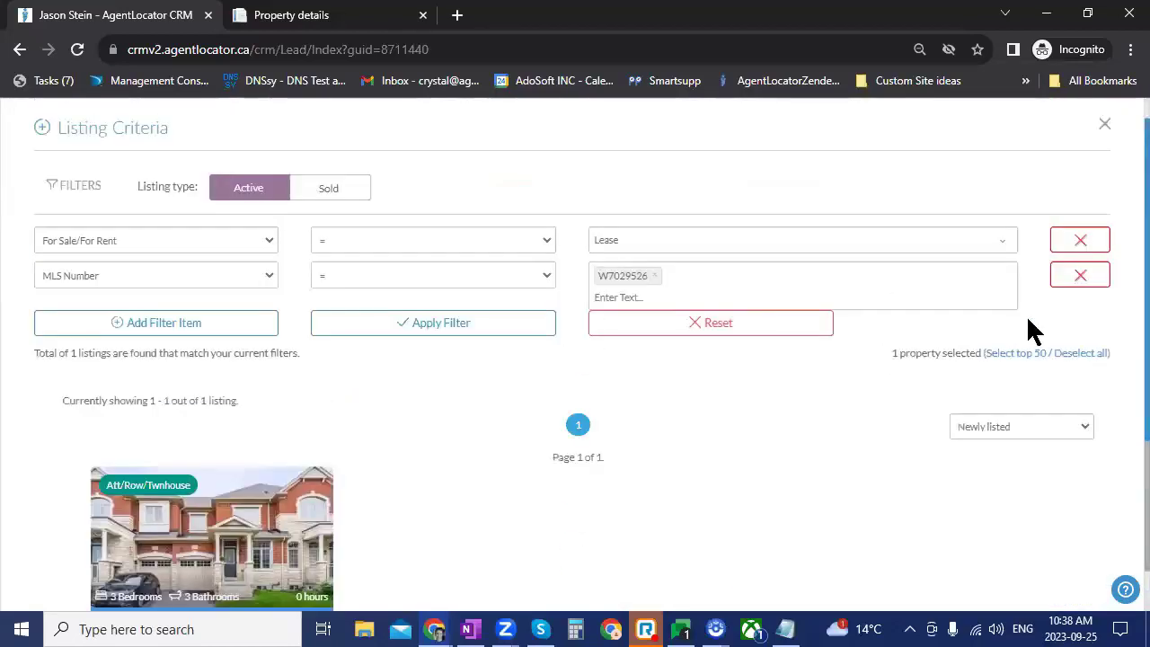
Step: Remove the MLS Number filter row and search again with only the Lease filter
click(1080, 275)
click(479, 280)
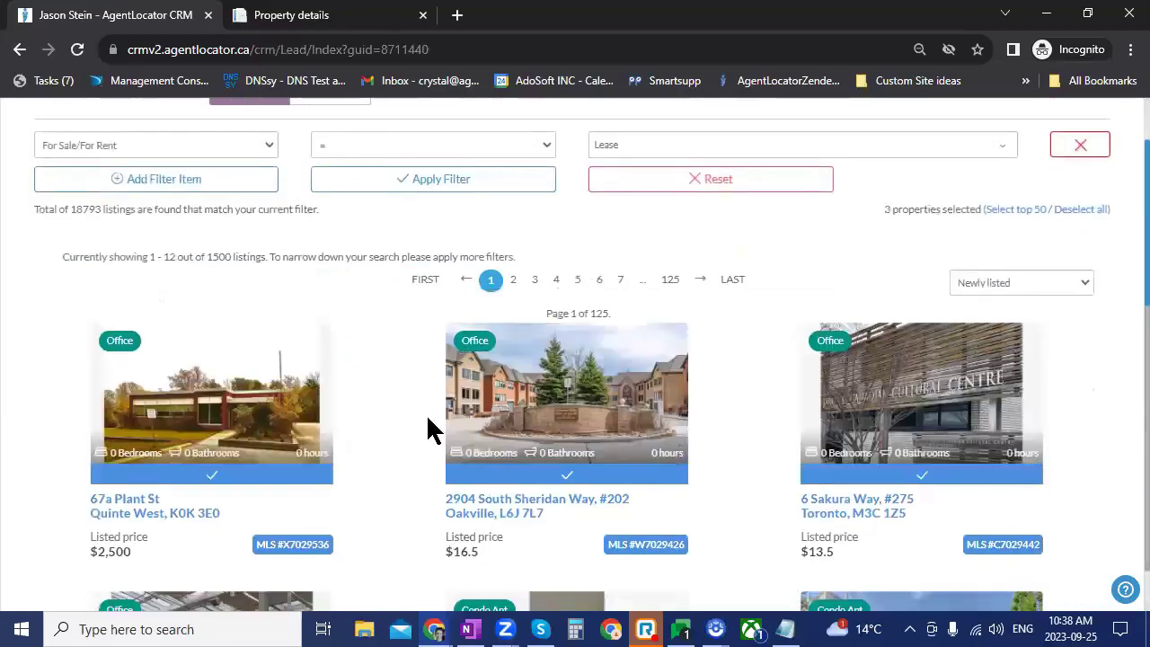
scroll(427, 418, down, 2)
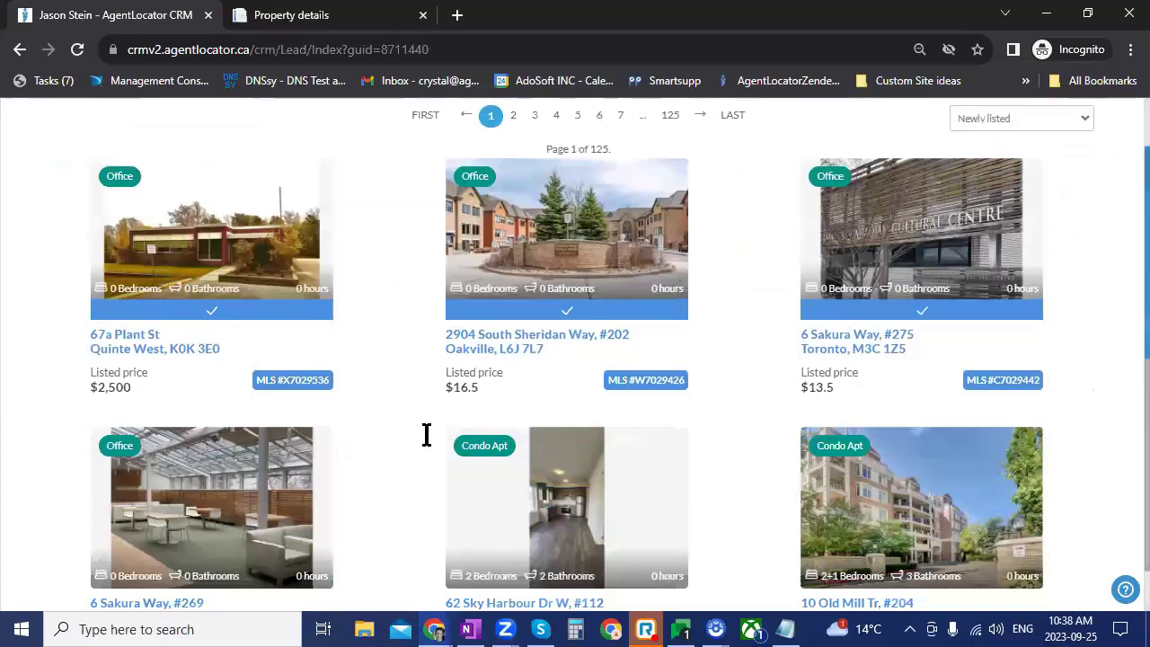
scroll(427, 440, down, 9)
click(1035, 580)
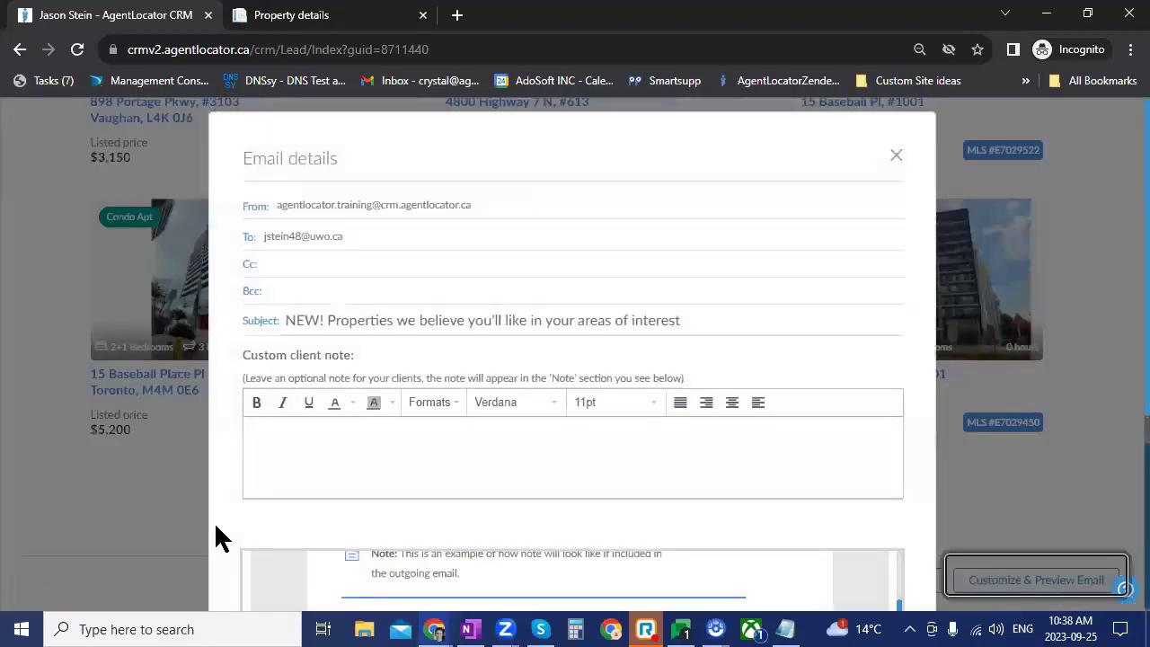
drag(643, 321, 282, 320)
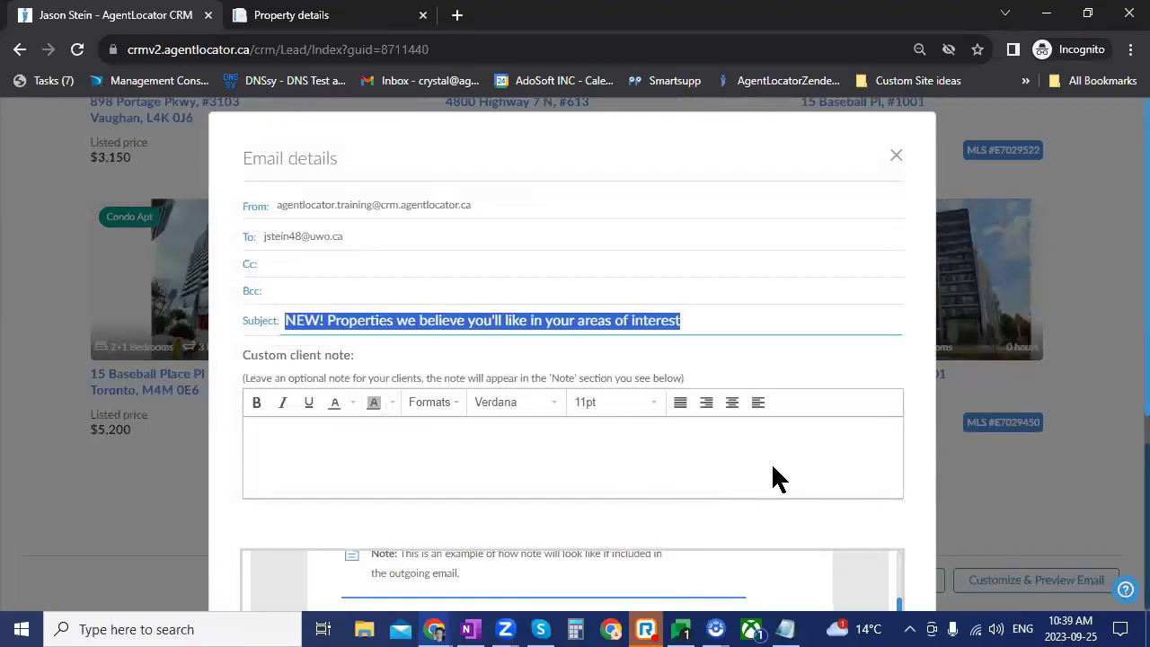
scroll(561, 470, down, 3)
scroll(766, 467, up, 4)
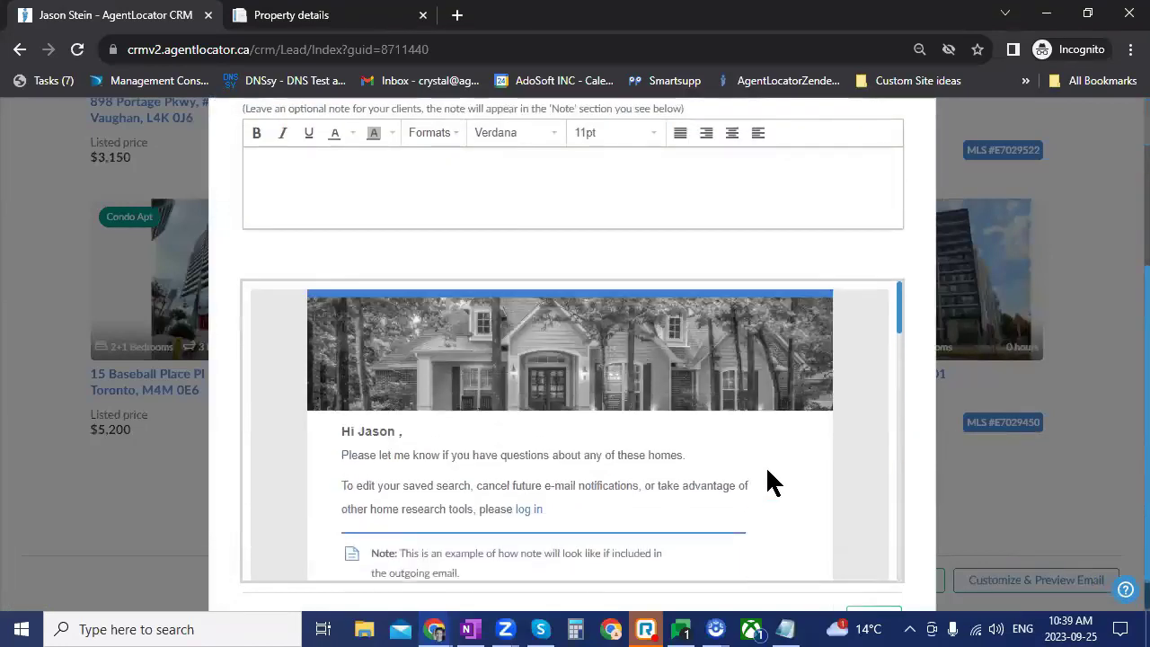
scroll(737, 417, down, 2)
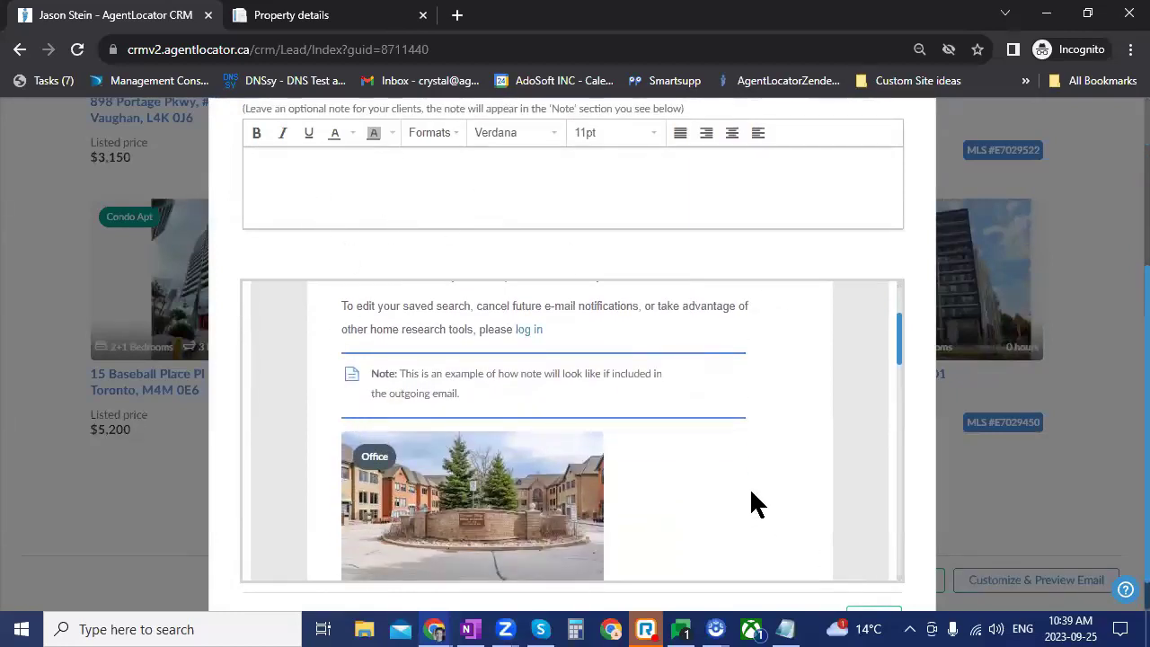
scroll(862, 360, down, 3)
scroll(868, 314, up, 5)
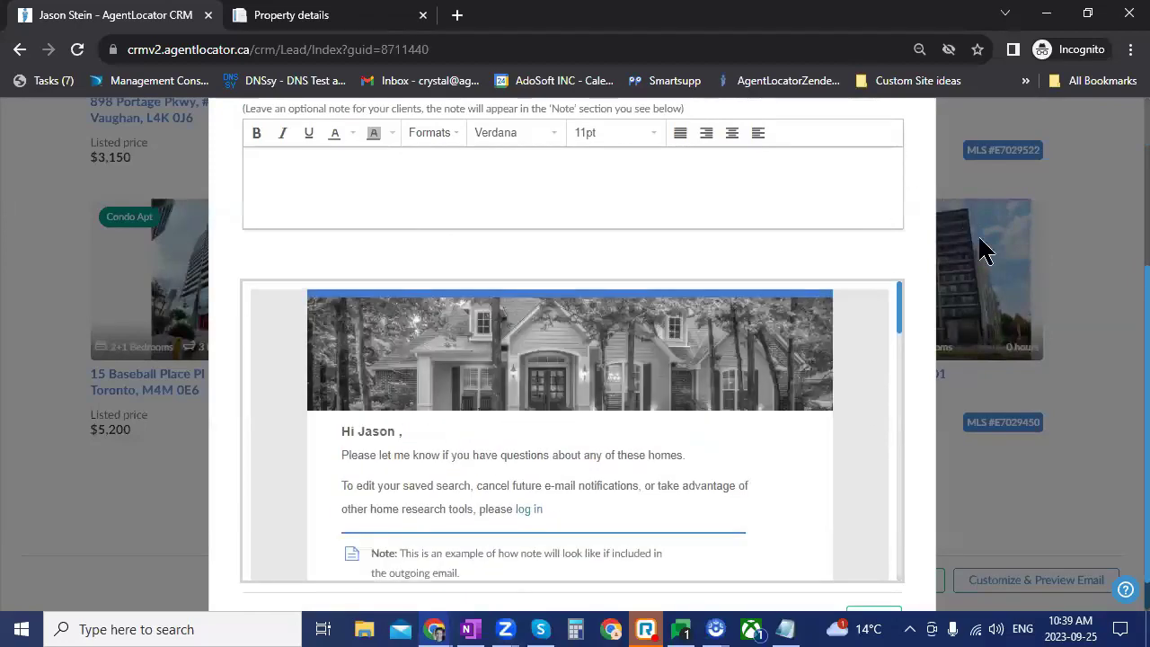
scroll(982, 269, up, 3)
Step: Close the email details dialog and the Listing Criteria window
click(1065, 420)
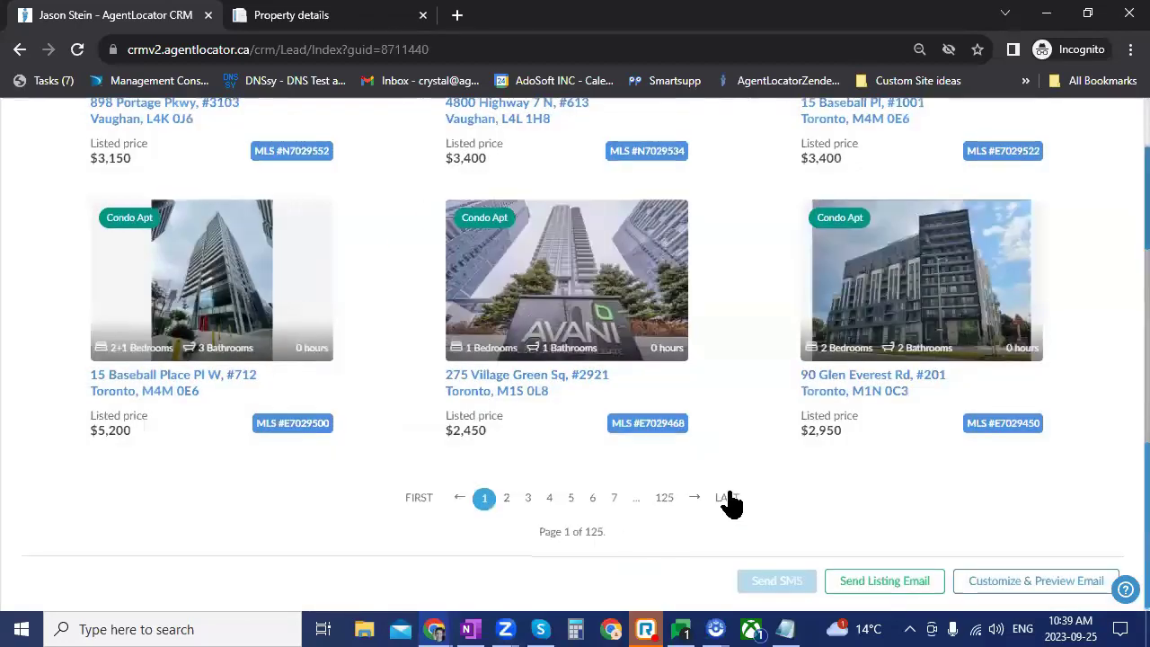
scroll(809, 411, up, 4)
scroll(1122, 167, up, 10)
click(1104, 153)
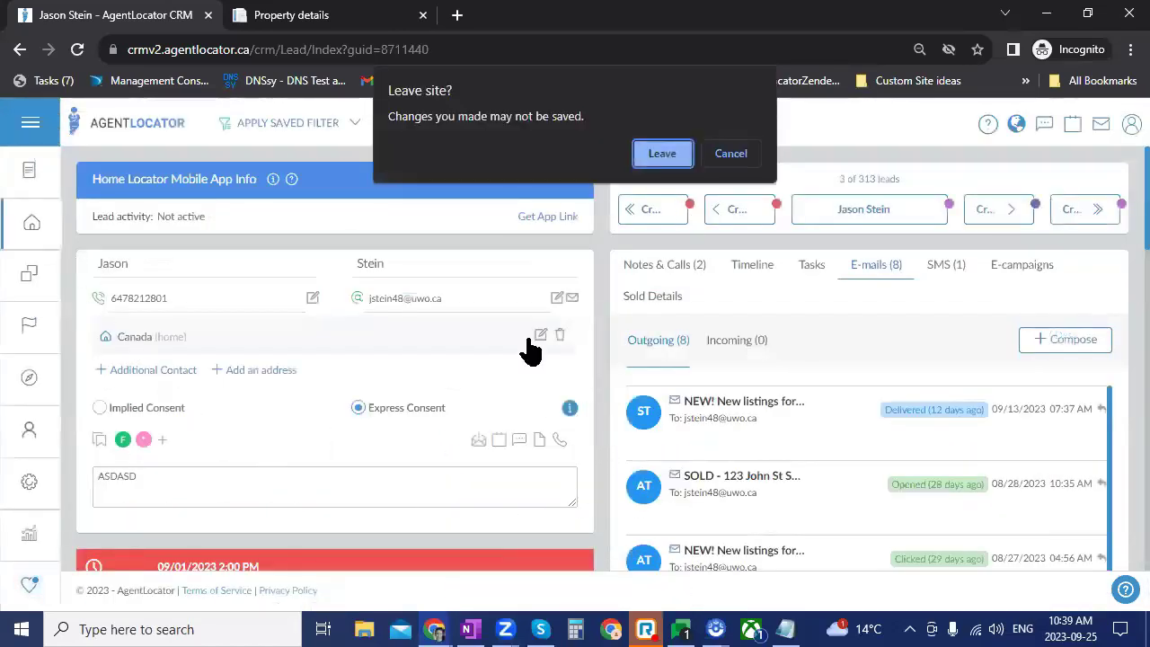
Step: Confirm leaving the lead's page and reset Chrome zoom to 100%
key(Return)
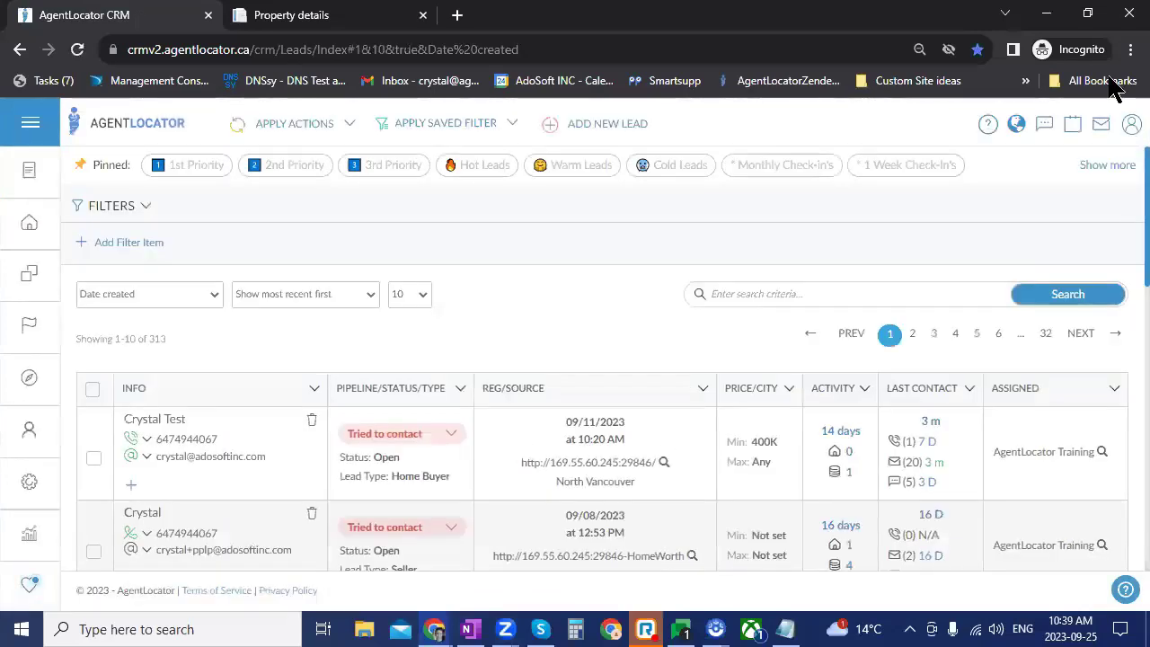
click(1131, 49)
click(1074, 204)
click(680, 401)
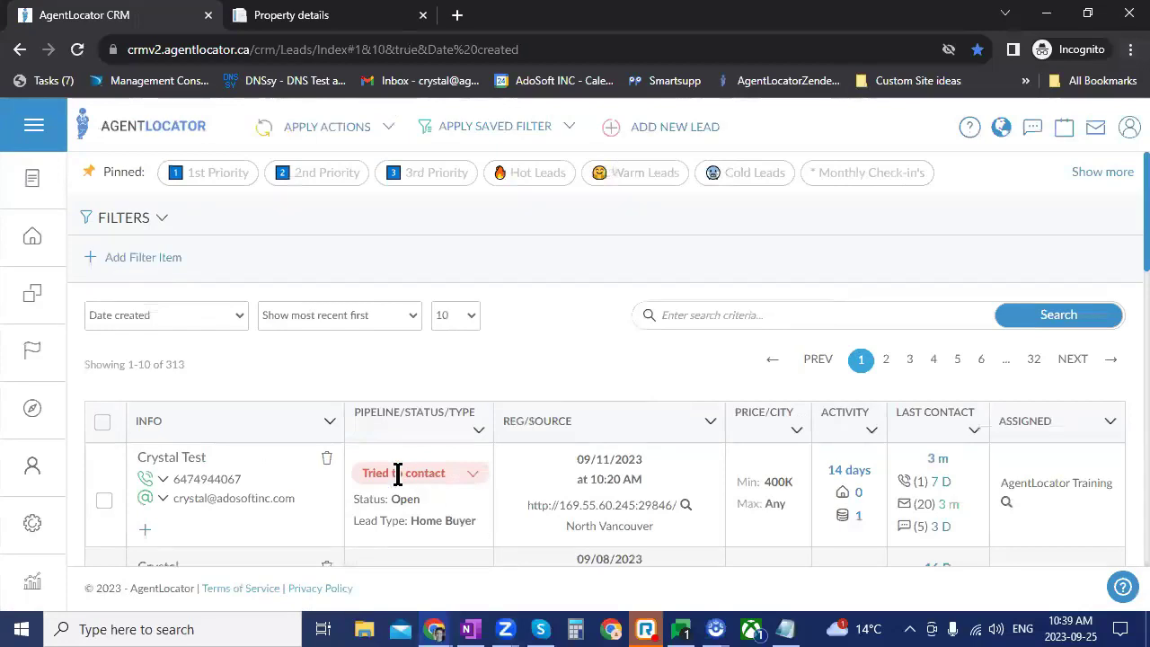
Step: Tick the checkbox of the most recent lead at the top of the Leads list
scroll(398, 472, down, 3)
scroll(494, 468, up, 1)
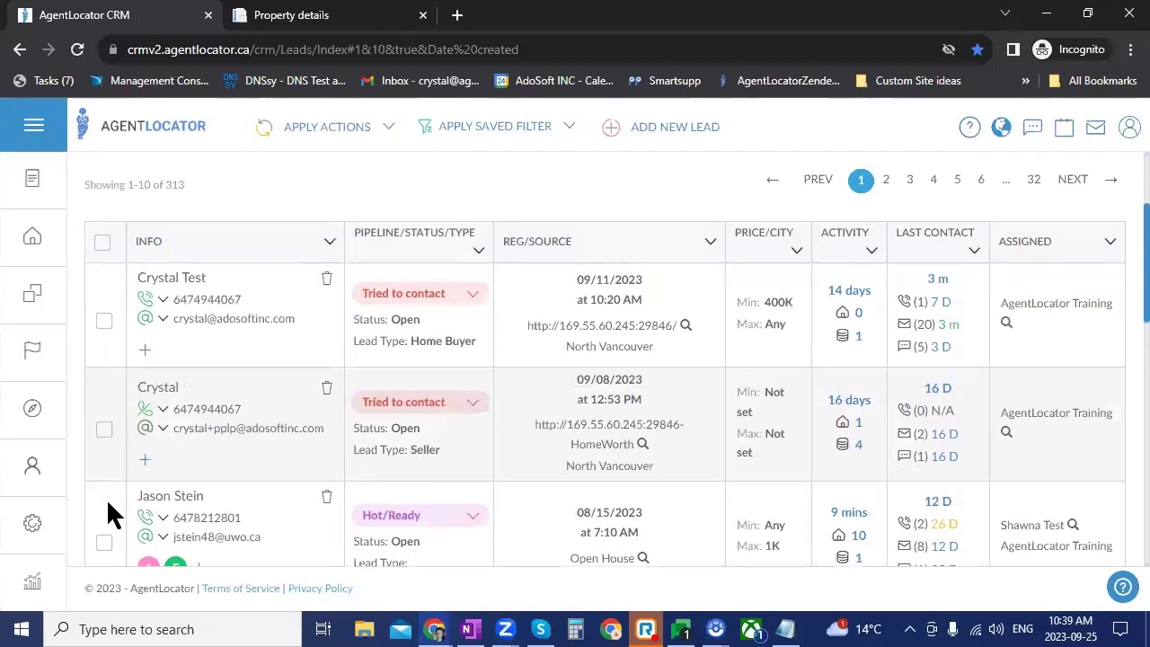
click(104, 320)
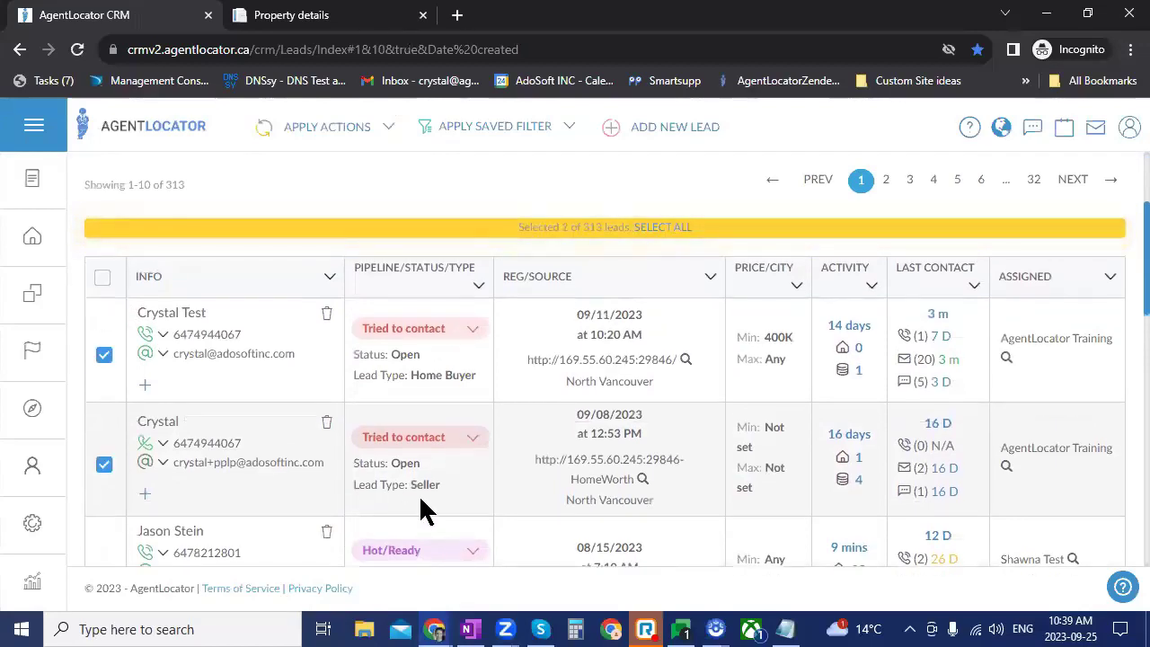
scroll(329, 488, up, 2)
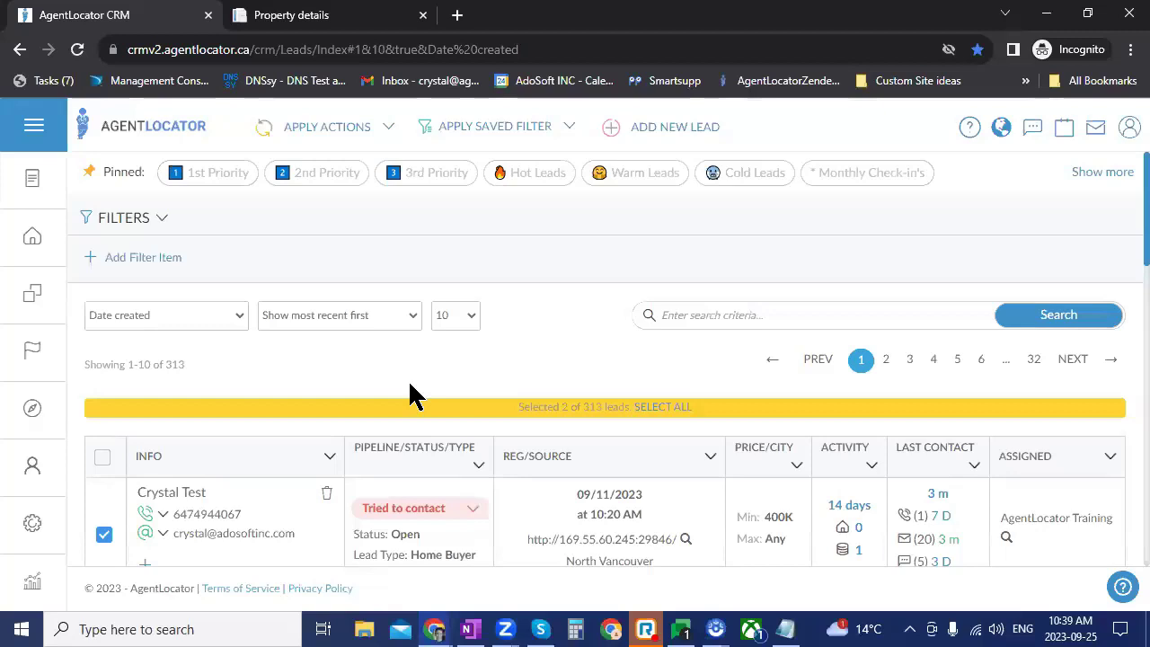
click(391, 130)
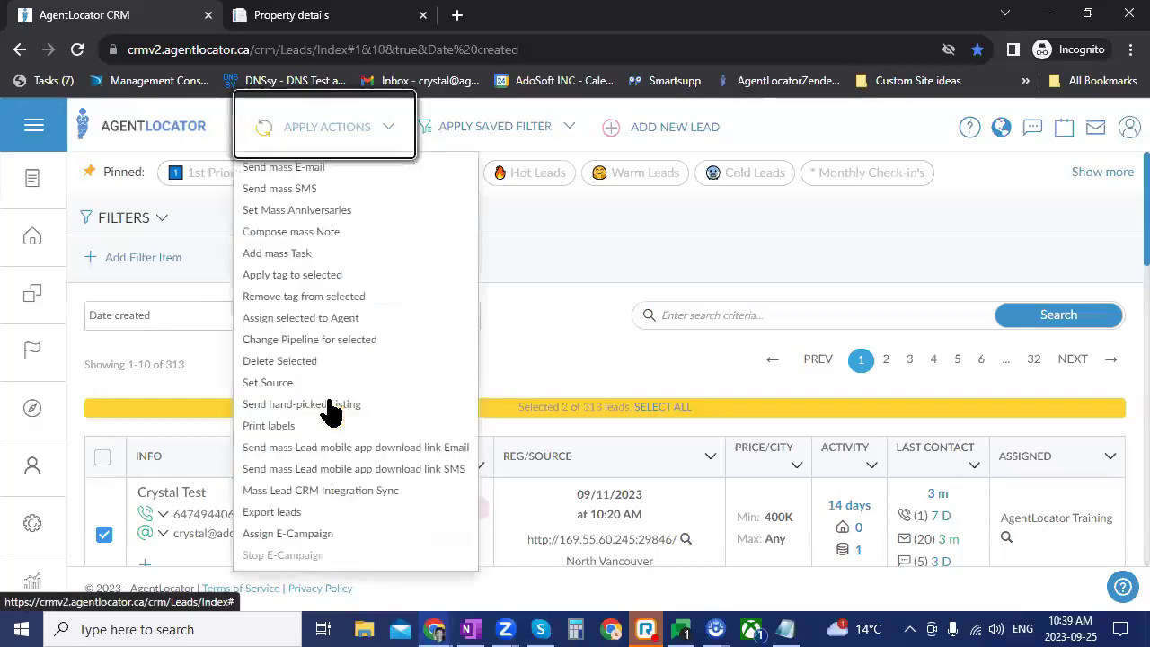
click(302, 404)
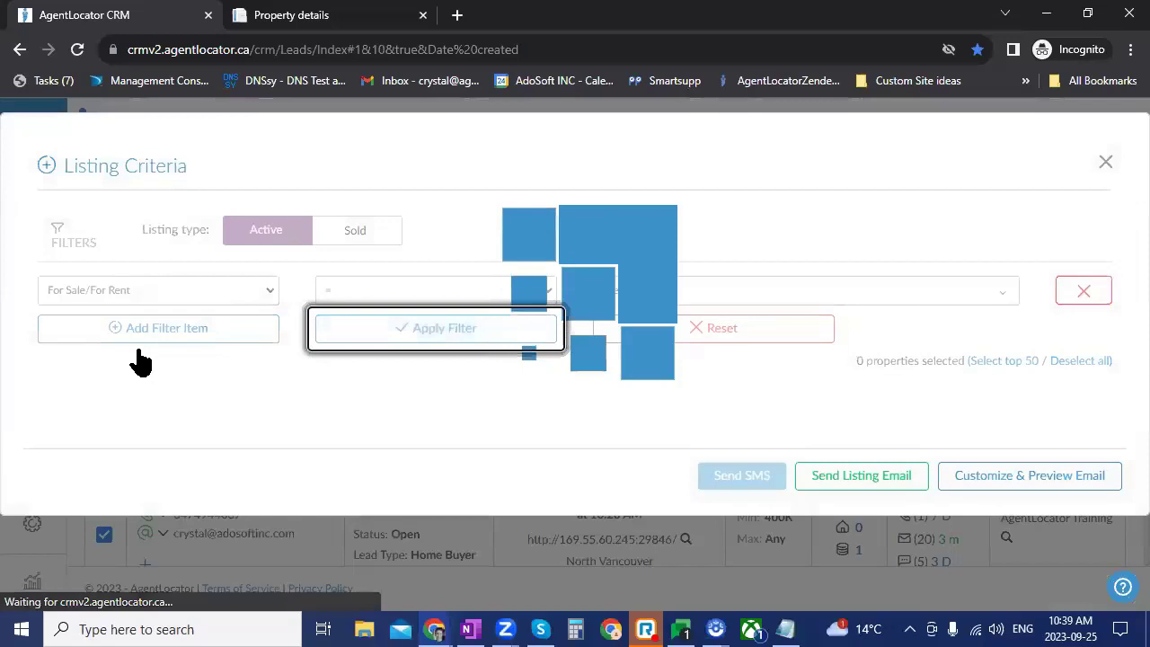
scroll(1123, 469, down, 1)
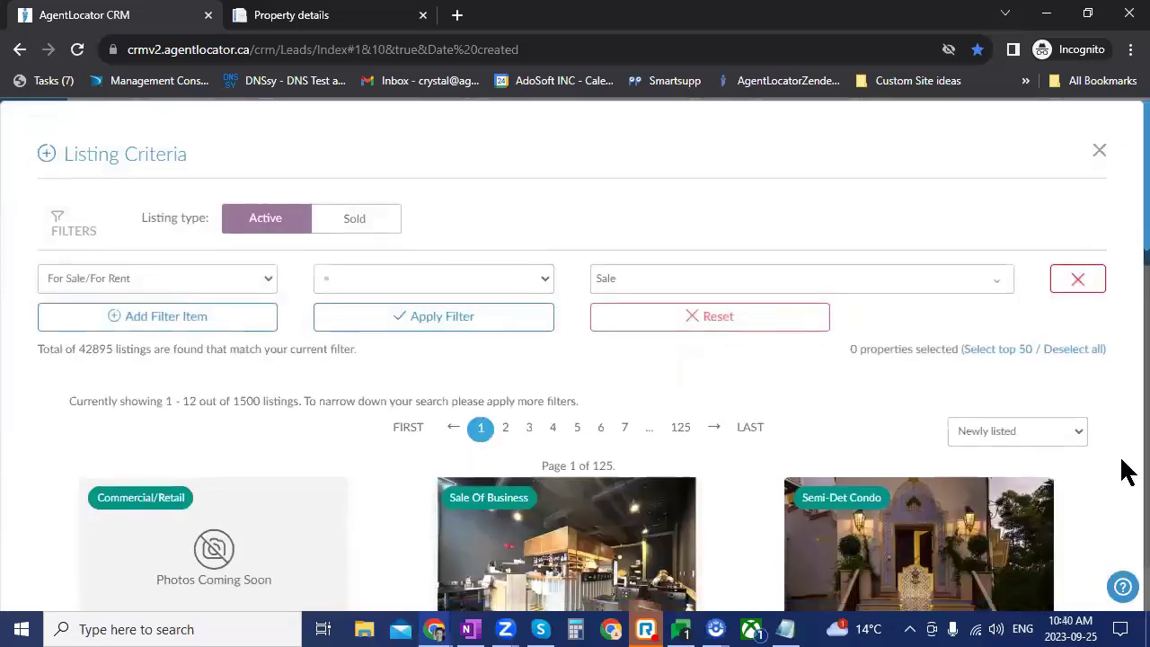
scroll(1123, 469, down, 3)
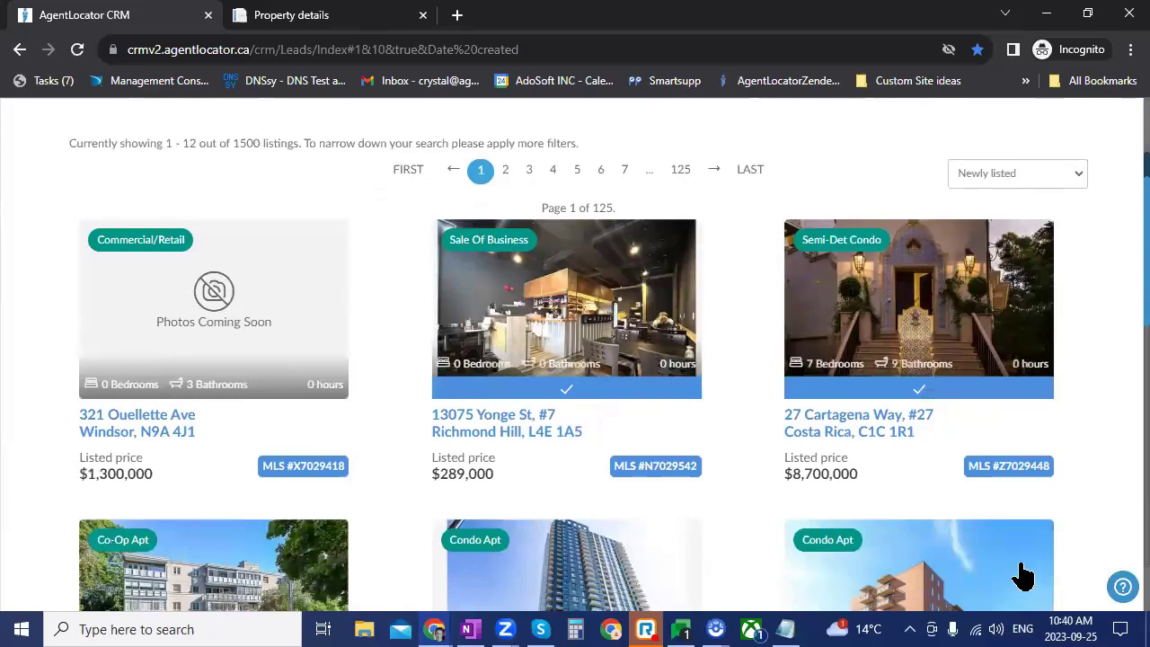
scroll(1024, 575, down, 7)
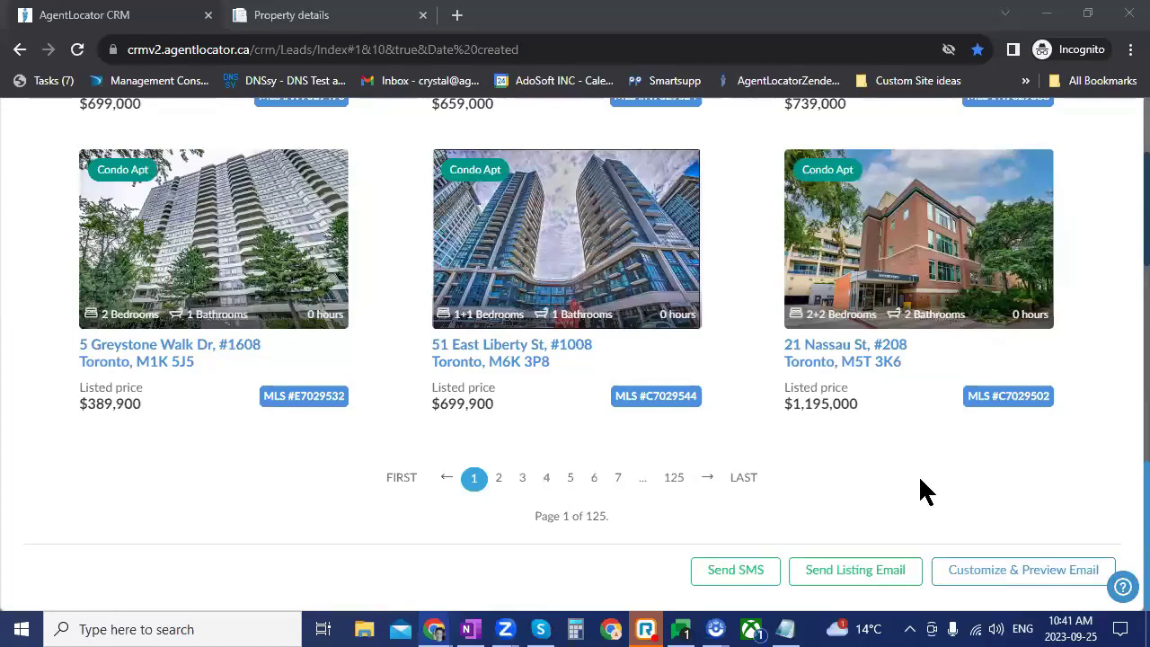
scroll(1086, 359, up, 2)
scroll(1085, 359, up, 8)
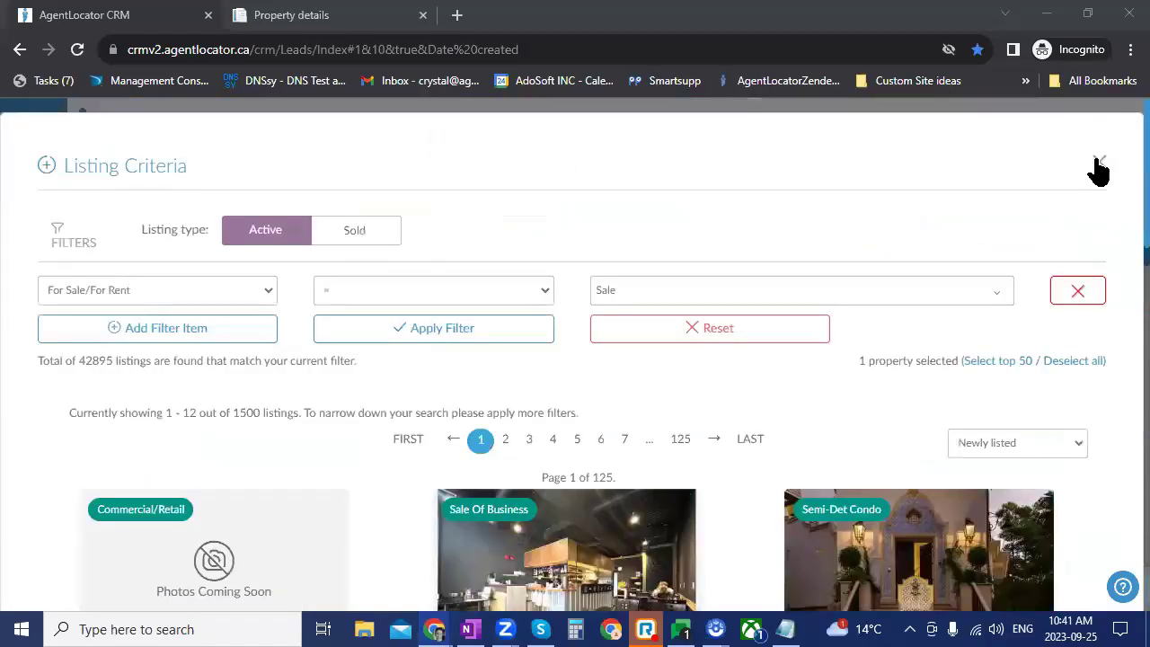
click(1104, 170)
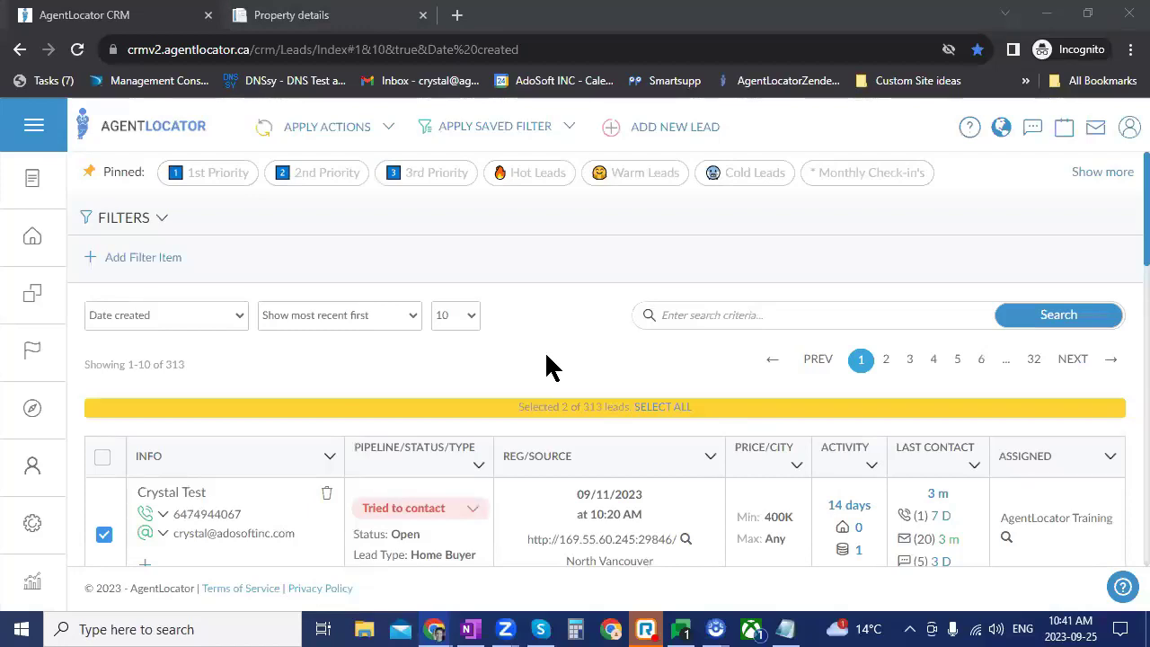
Step: Go to Settings > Facebook Integration and edit the Toronto Buyers Form integration
click(36, 523)
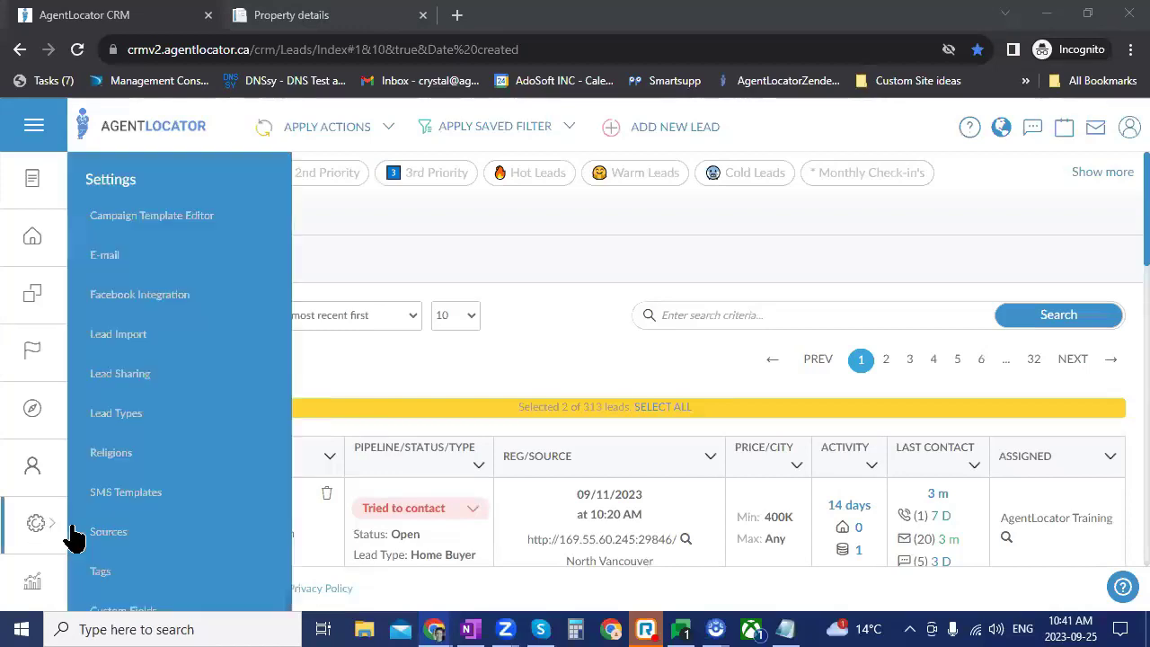
click(131, 296)
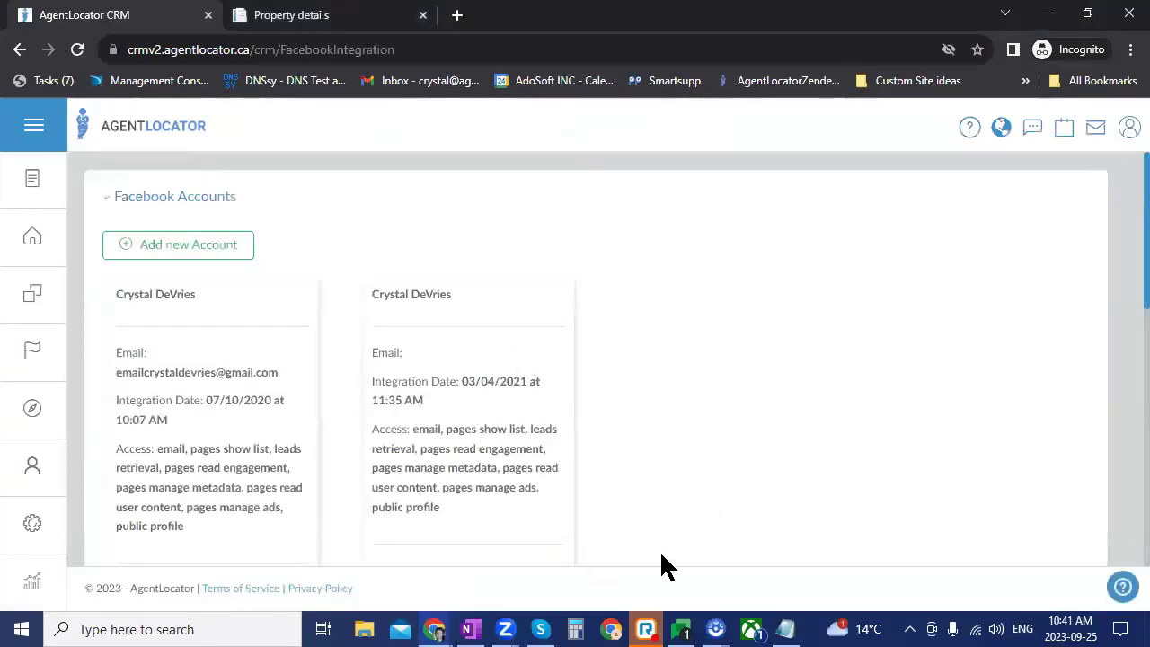
scroll(757, 488, down, 5)
scroll(758, 500, down, 2)
scroll(757, 500, up, 2)
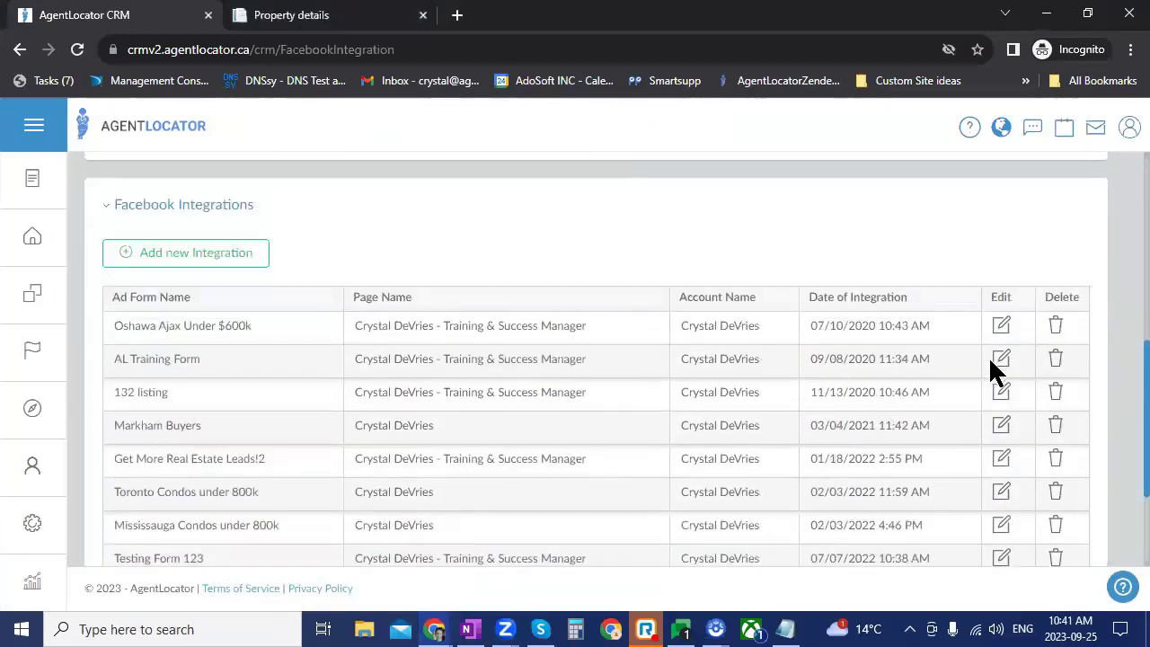
scroll(965, 384, down, 1)
scroll(963, 377, down, 3)
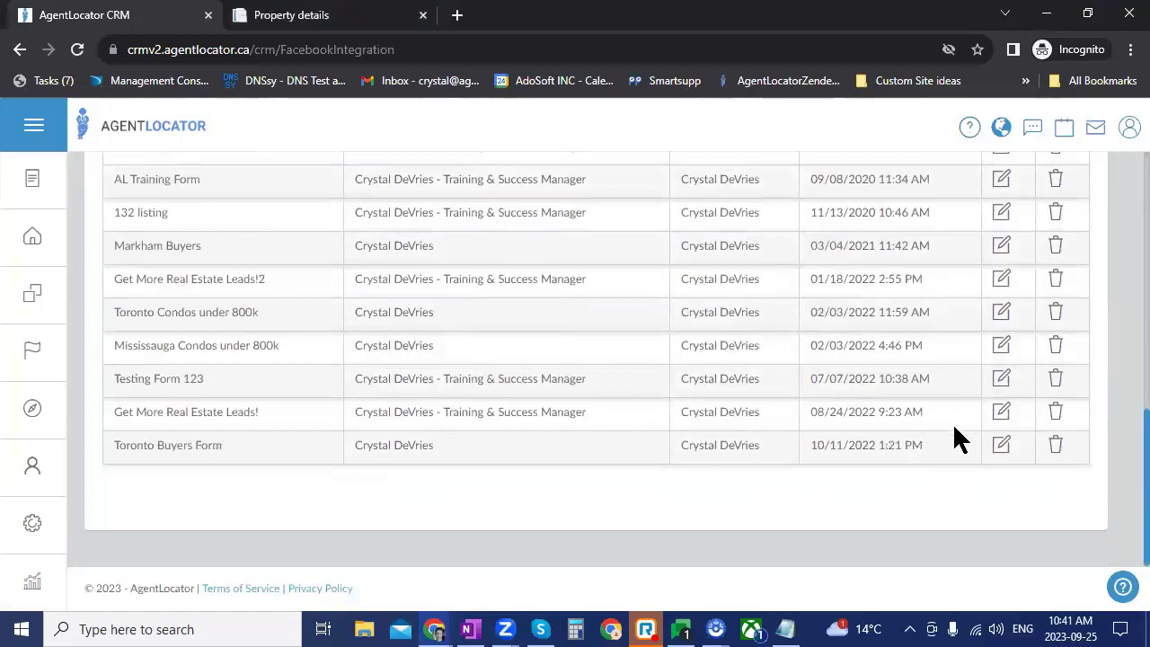
scroll(960, 436, up, 3)
scroll(960, 437, down, 2)
scroll(975, 476, down, 1)
click(1000, 447)
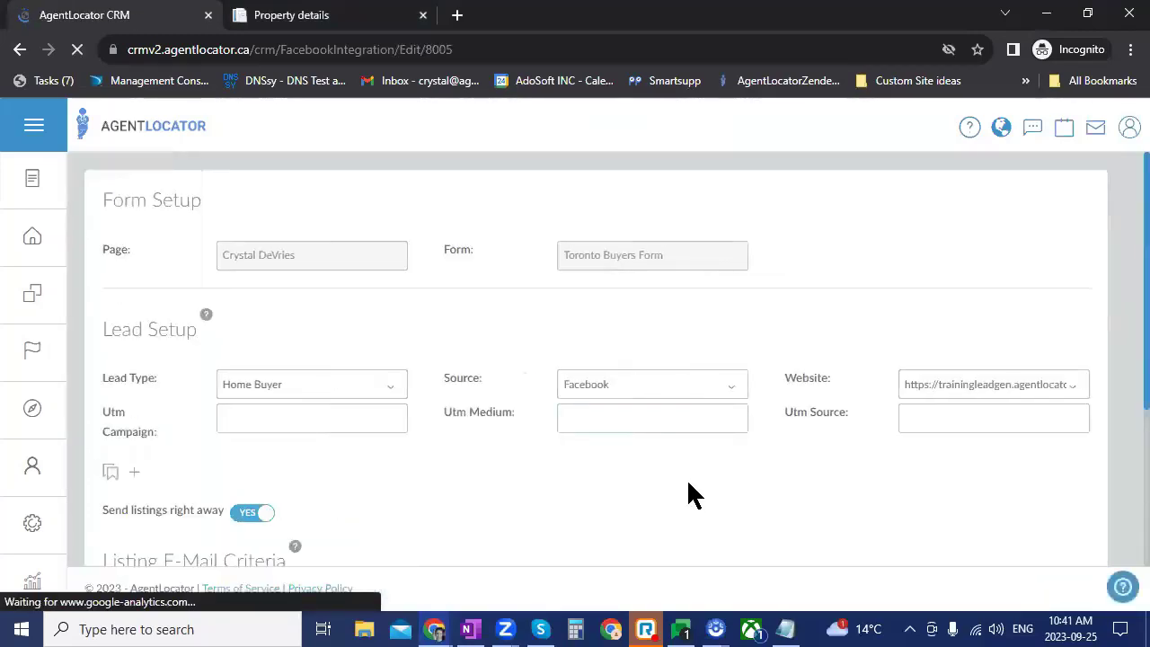
Step: Scroll through Lead Setup to the listing e-mail criteria: Toronto homes for sale, max $1,500,000, 4+ beds
scroll(685, 481, down, 2)
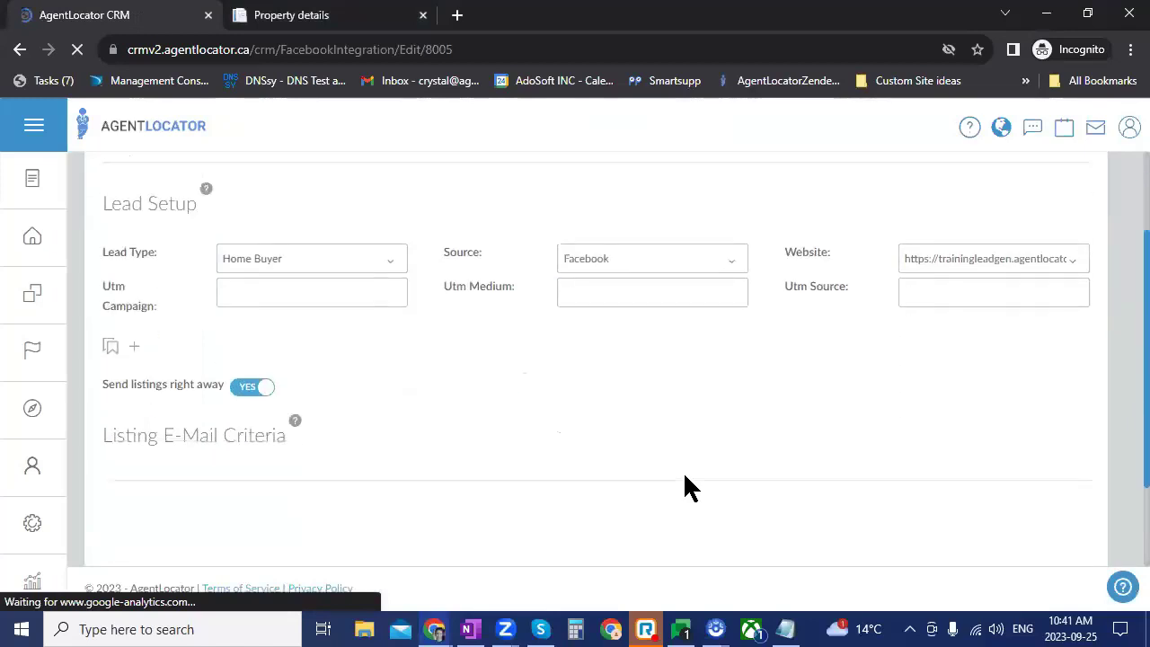
scroll(684, 488, down, 5)
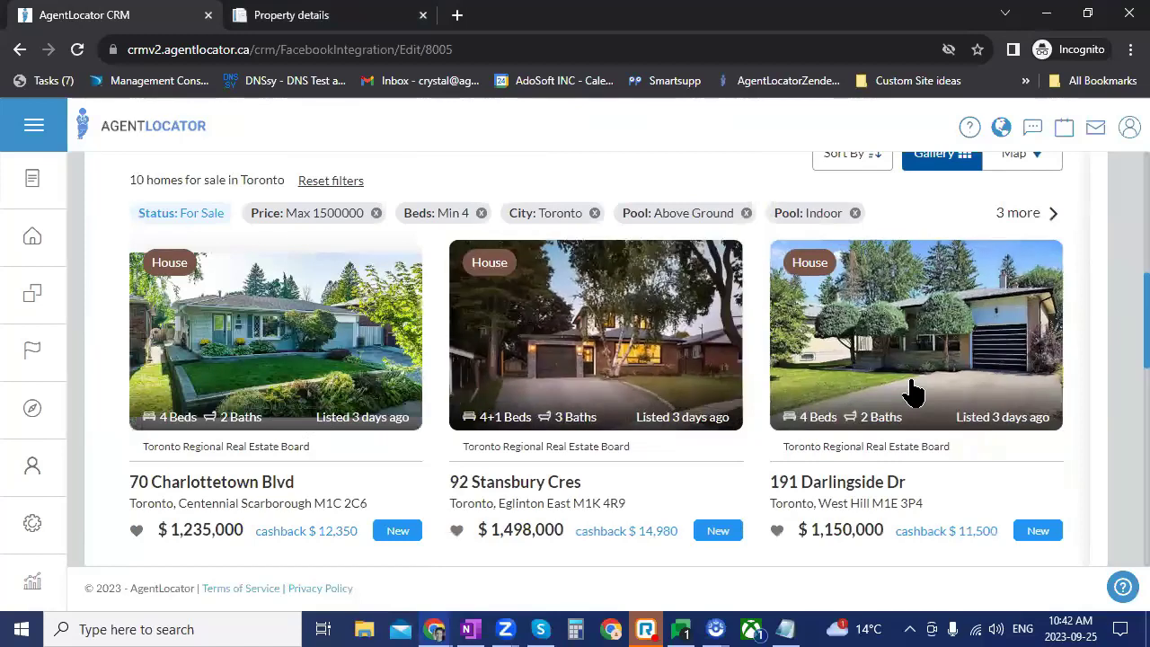
scroll(558, 261, up, 2)
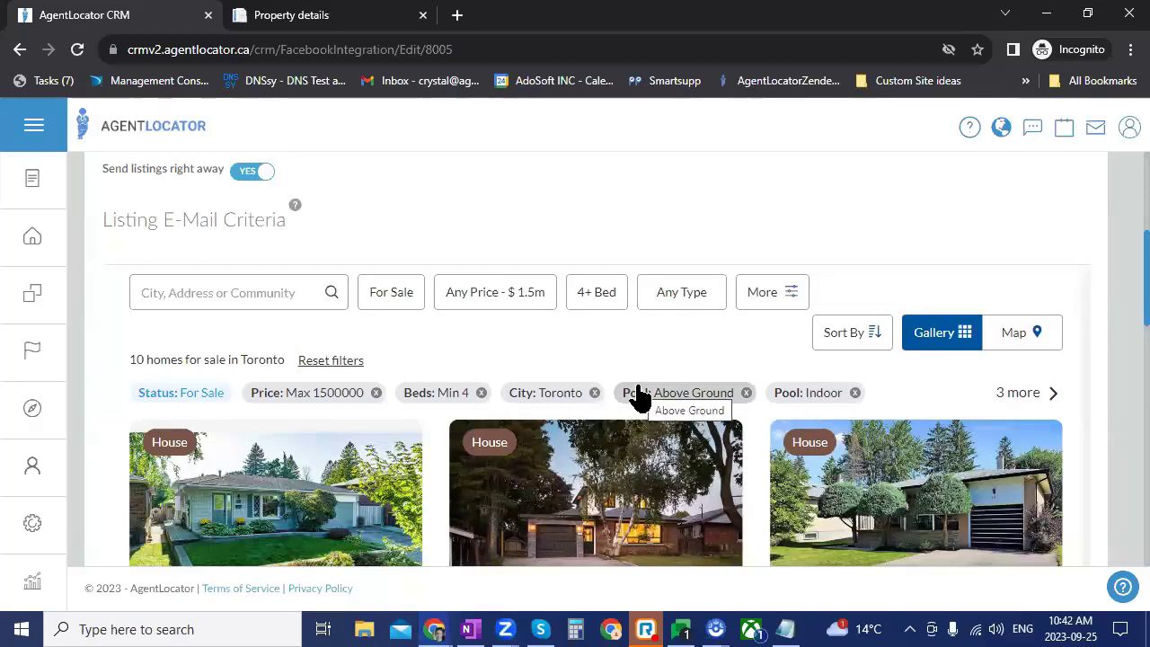
scroll(821, 390, up, 4)
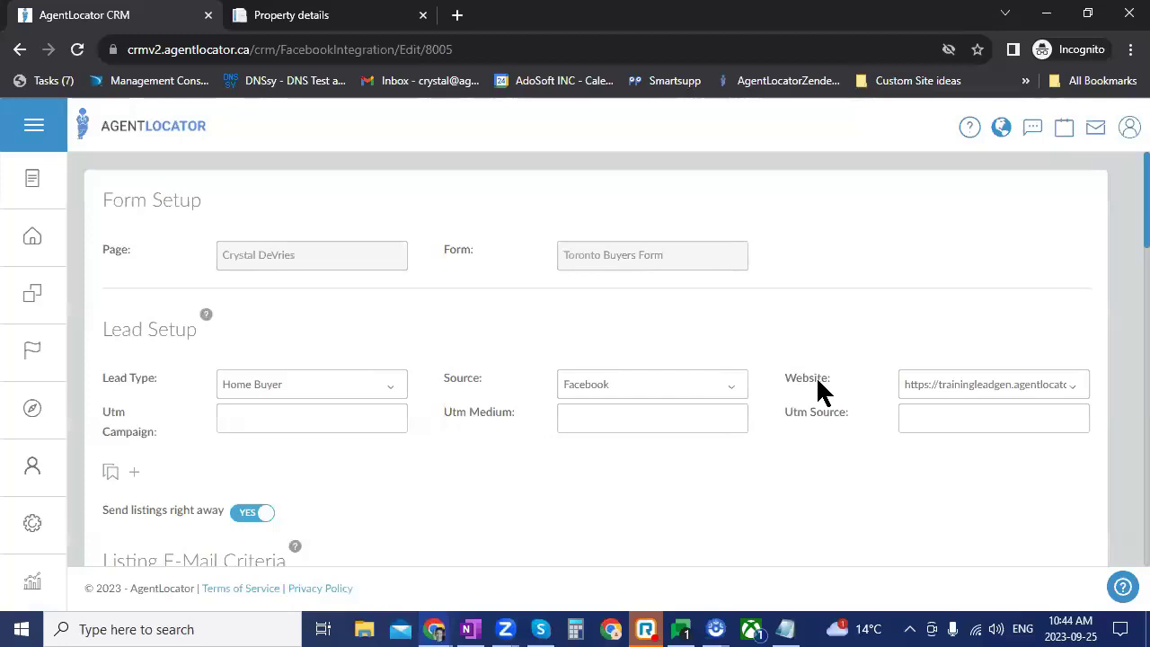
scroll(660, 526, down, 3)
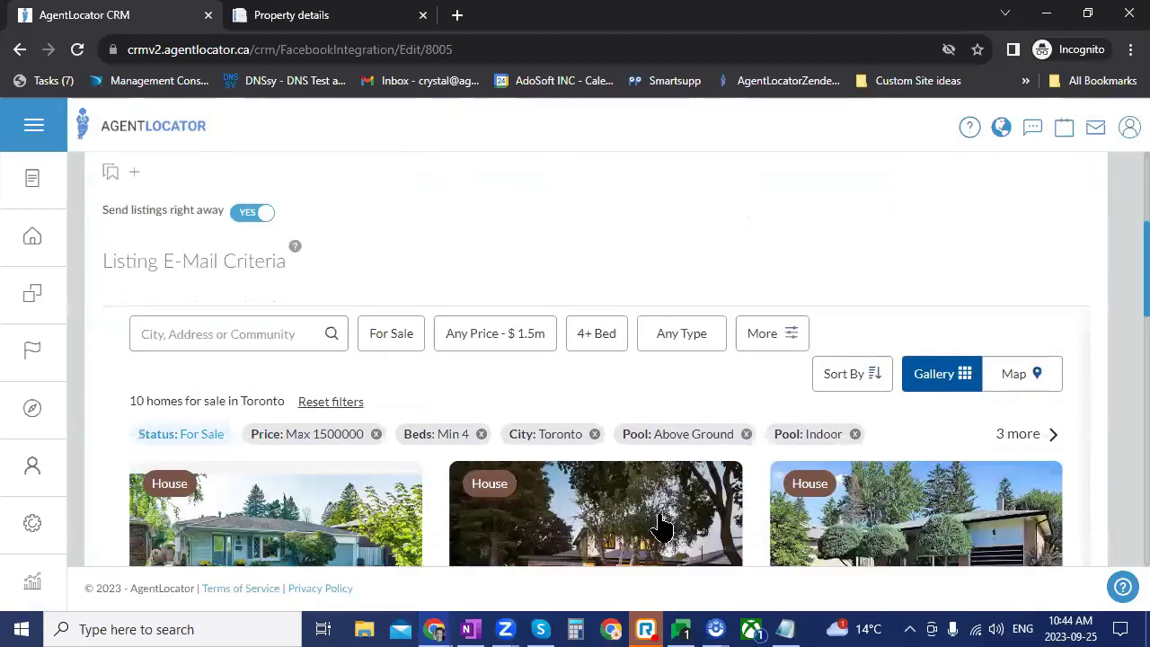
scroll(359, 328, up, 2)
scroll(330, 364, up, 2)
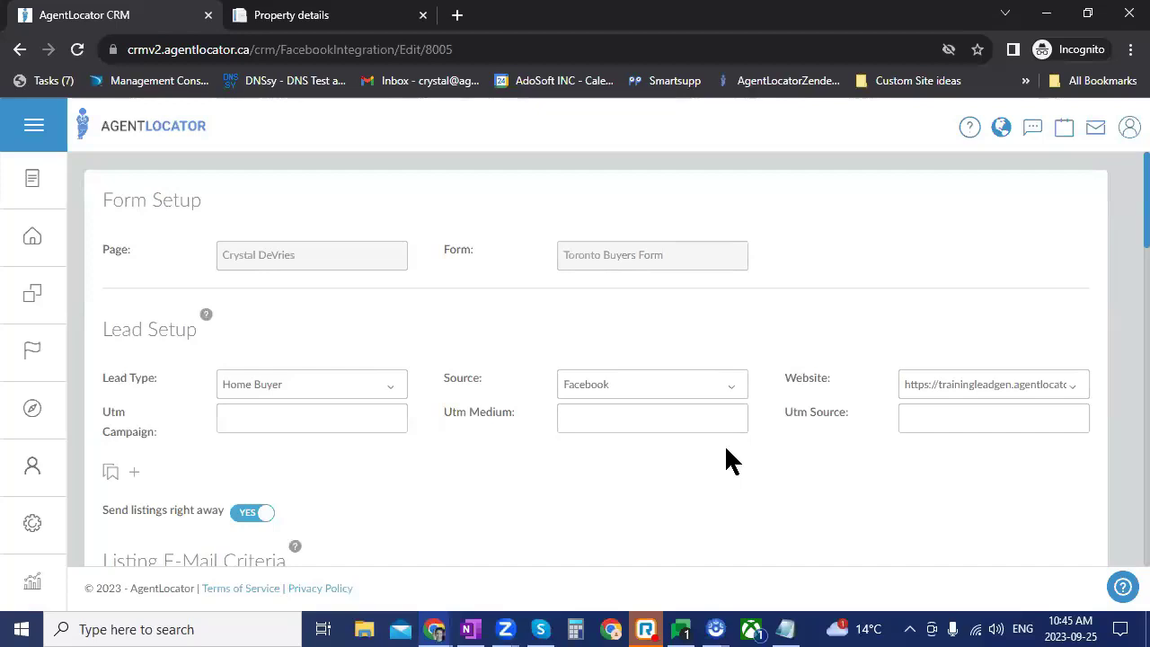
Step: Turn off immediate listing e-mails to new leads, then go to the Leads list
click(251, 513)
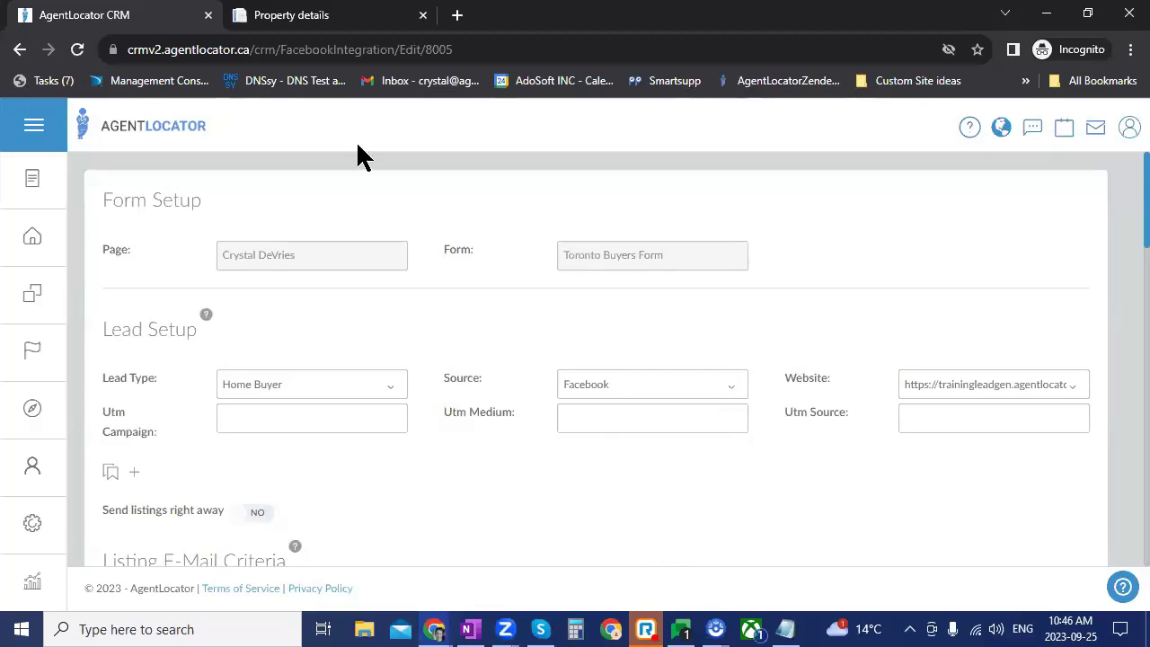
click(32, 237)
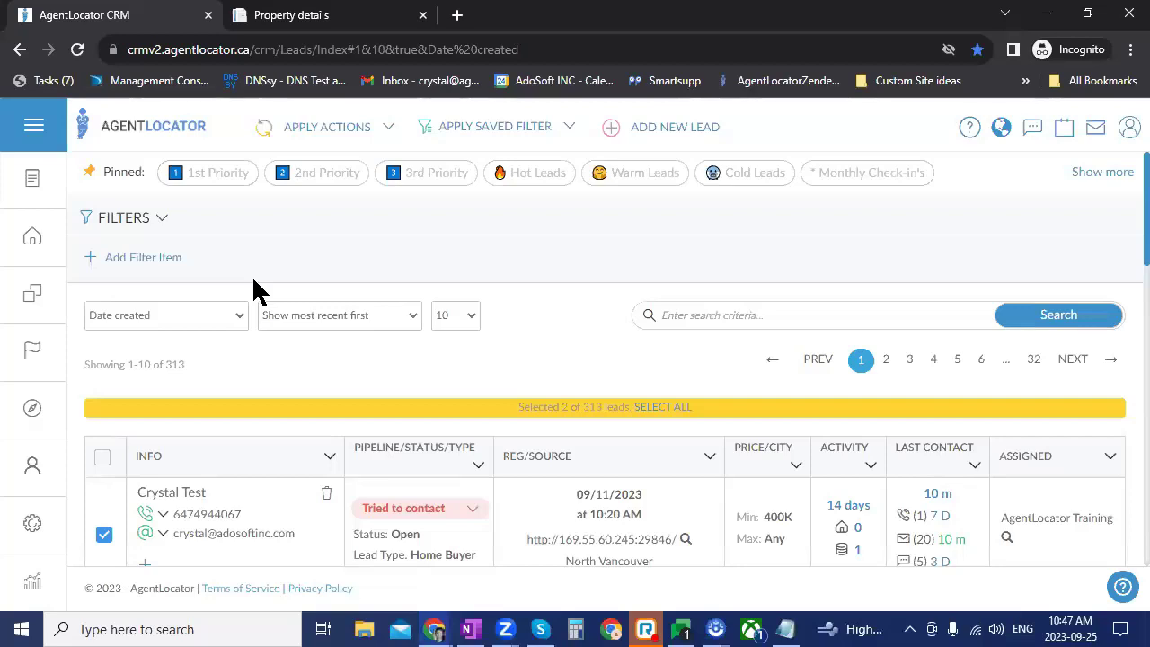
Step: Add a Lead Last Liked Property filter for leads within the last 7 days and preview matches
click(131, 257)
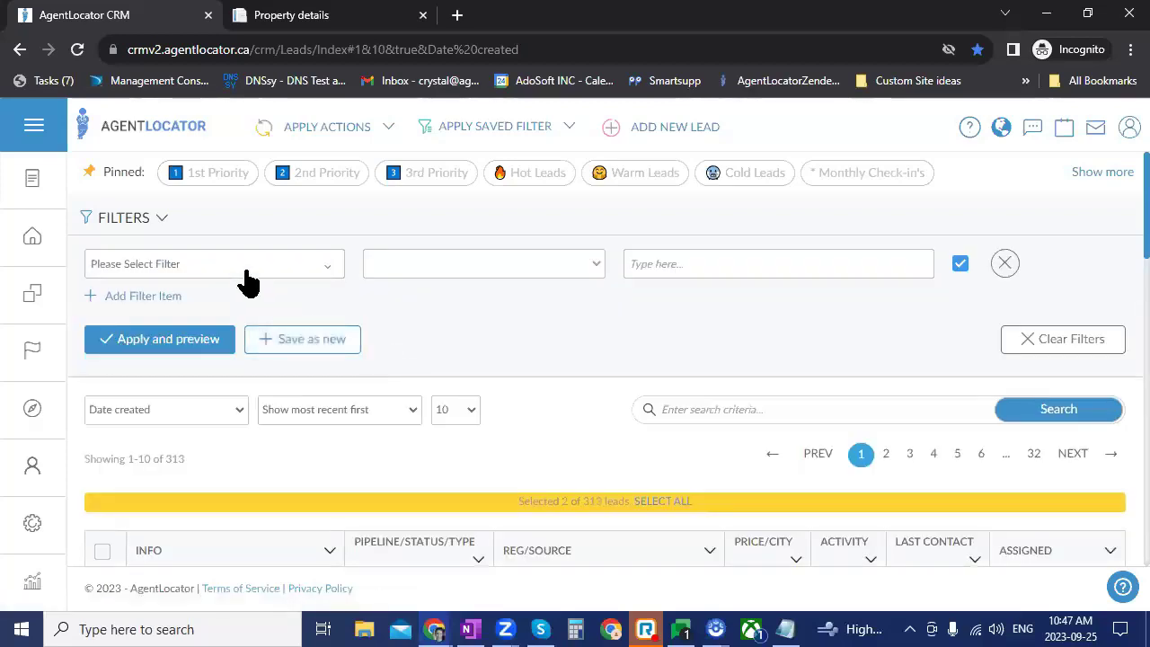
click(245, 272)
text(lik)
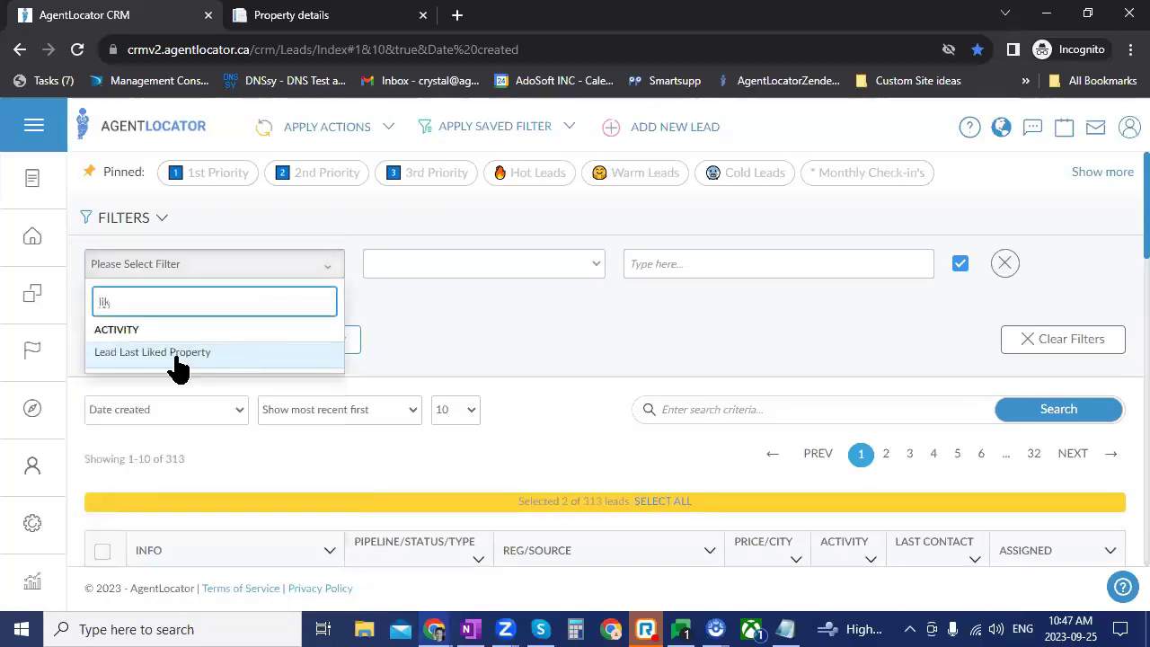
click(172, 356)
click(476, 275)
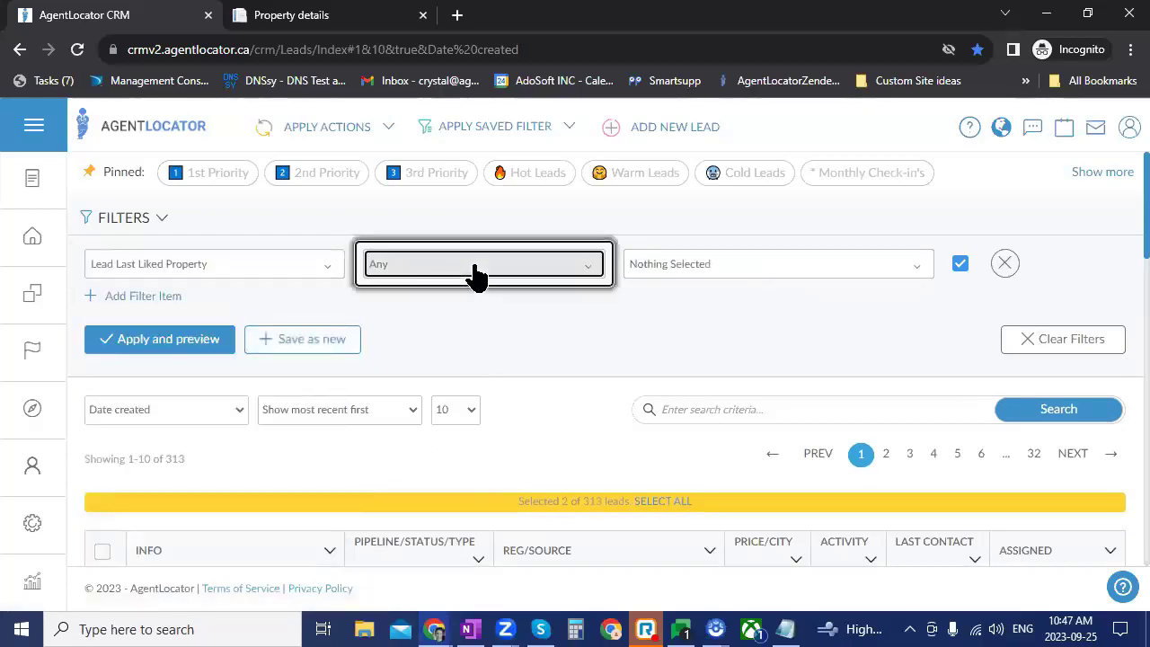
click(681, 270)
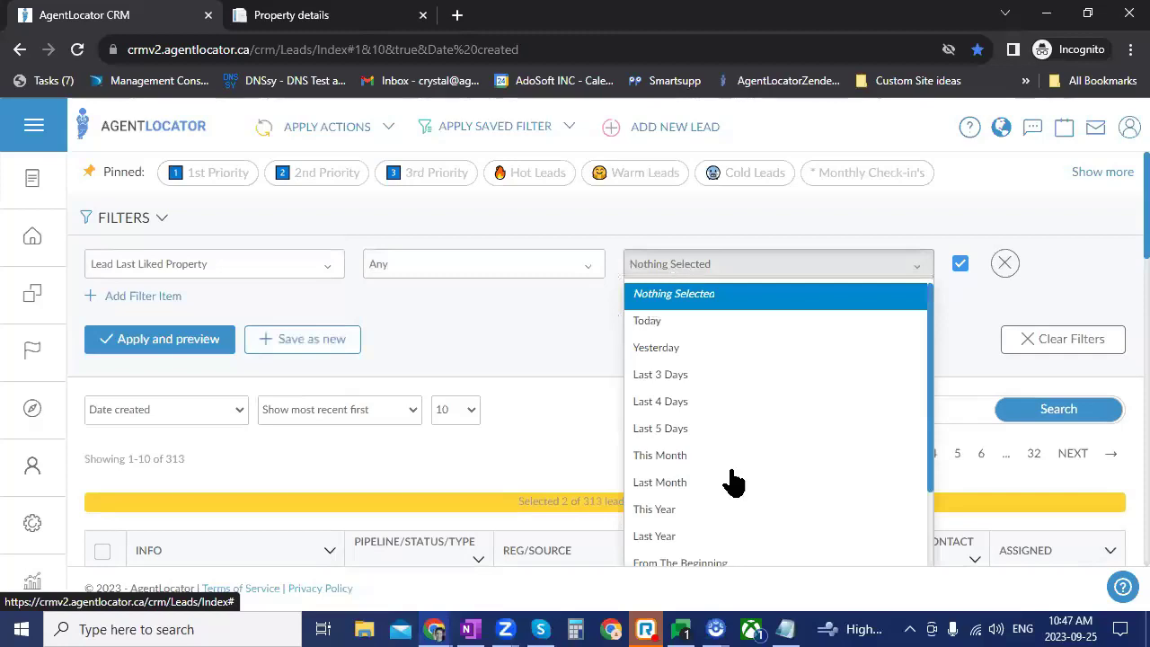
scroll(731, 481, down, 3)
click(705, 461)
click(673, 176)
text(7)
click(195, 255)
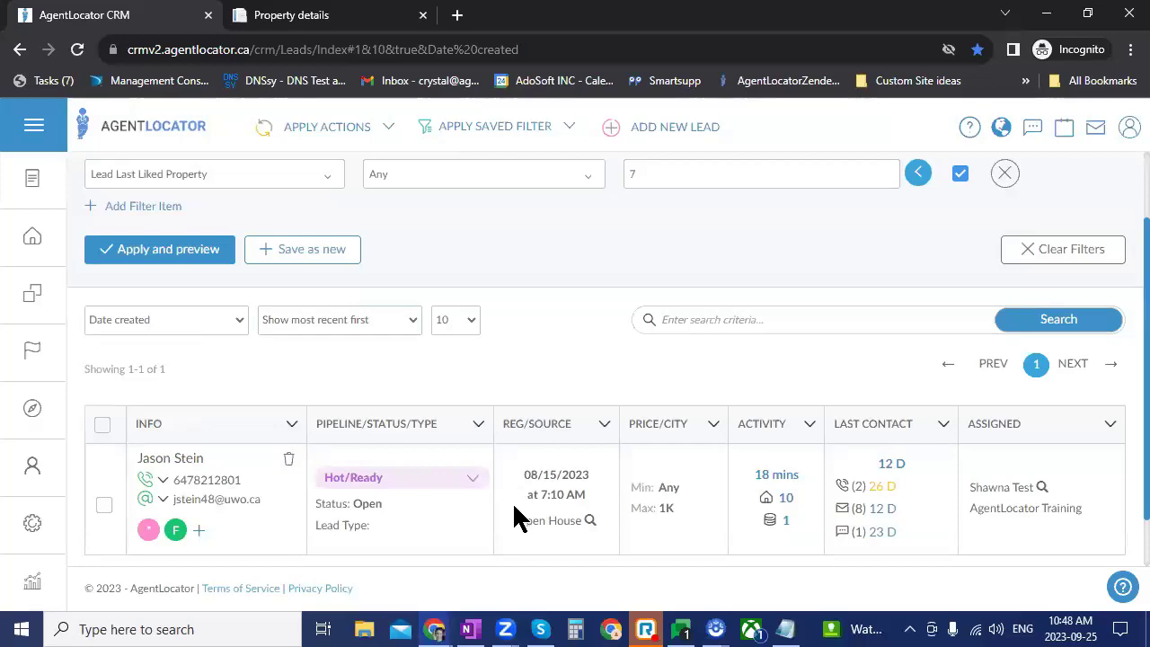
scroll(493, 414, up, 1)
Step: Switch the filter to Lead Viewed Property Three or More Times, Any, within the last 7 days
click(235, 266)
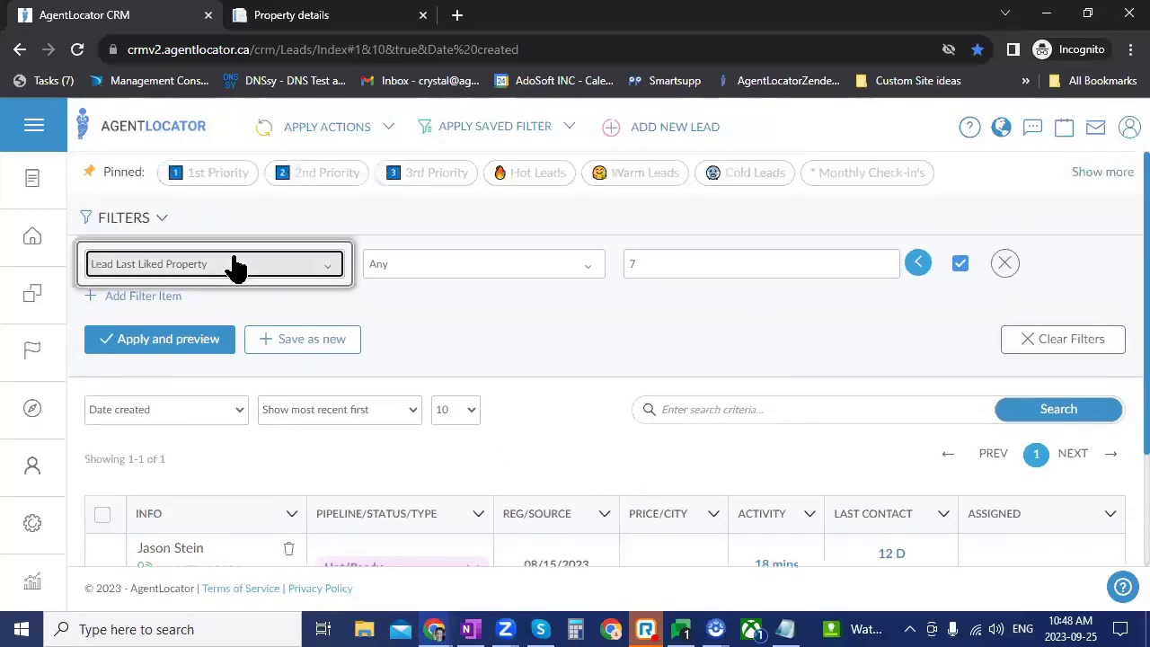
text(view)
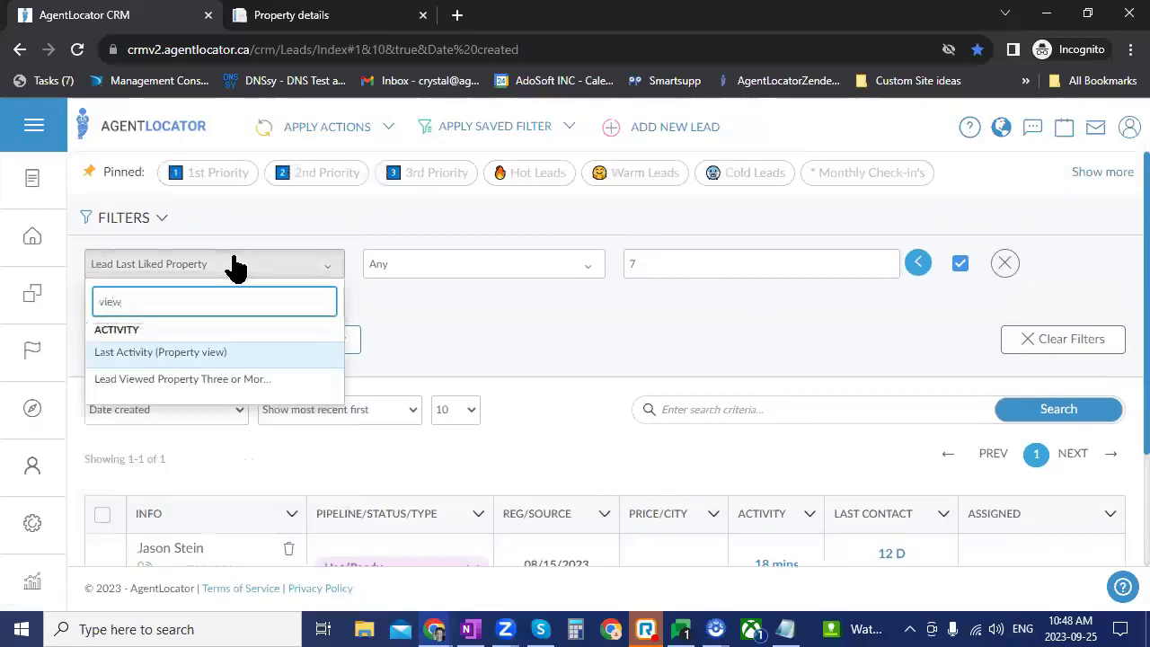
click(176, 379)
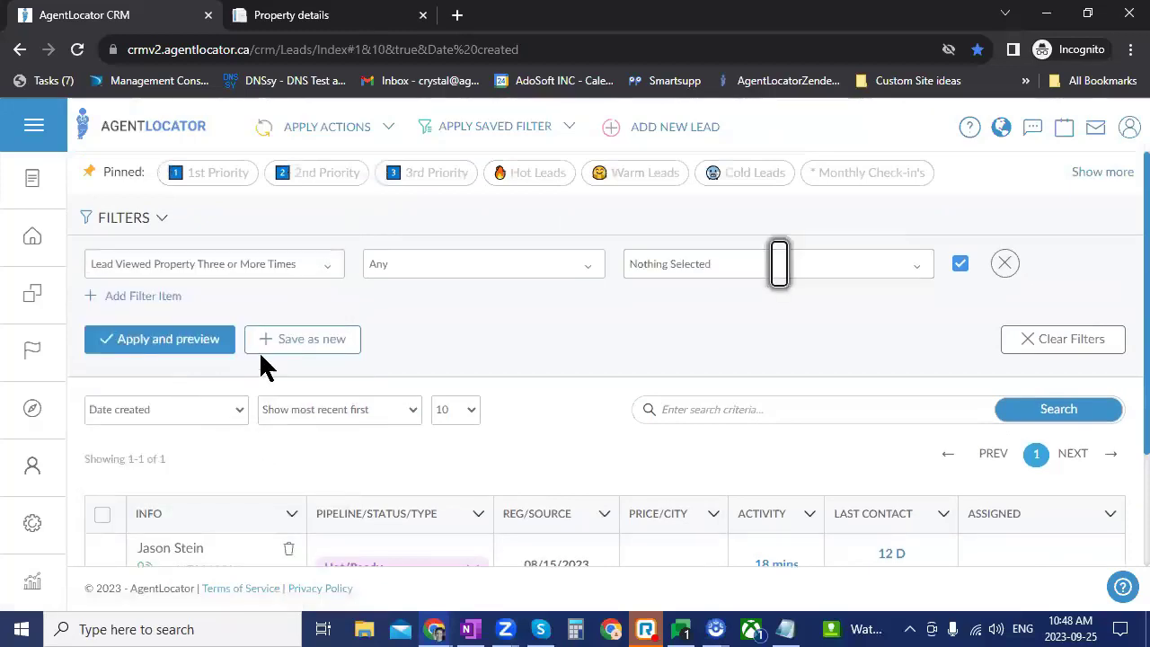
click(501, 277)
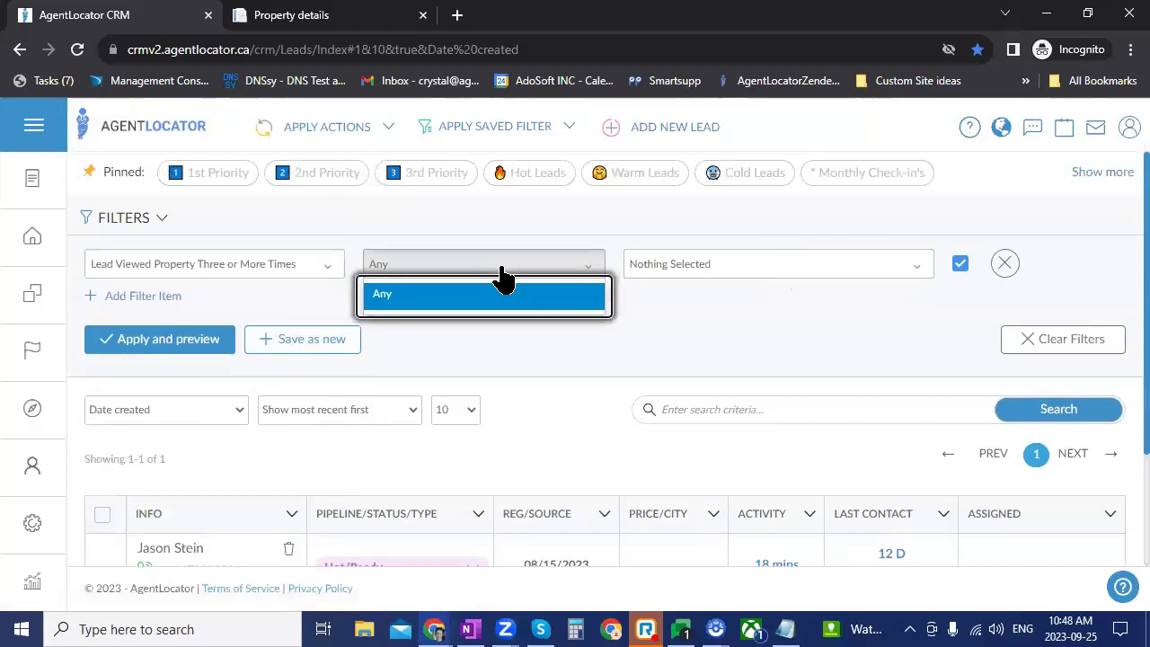
click(503, 278)
click(728, 269)
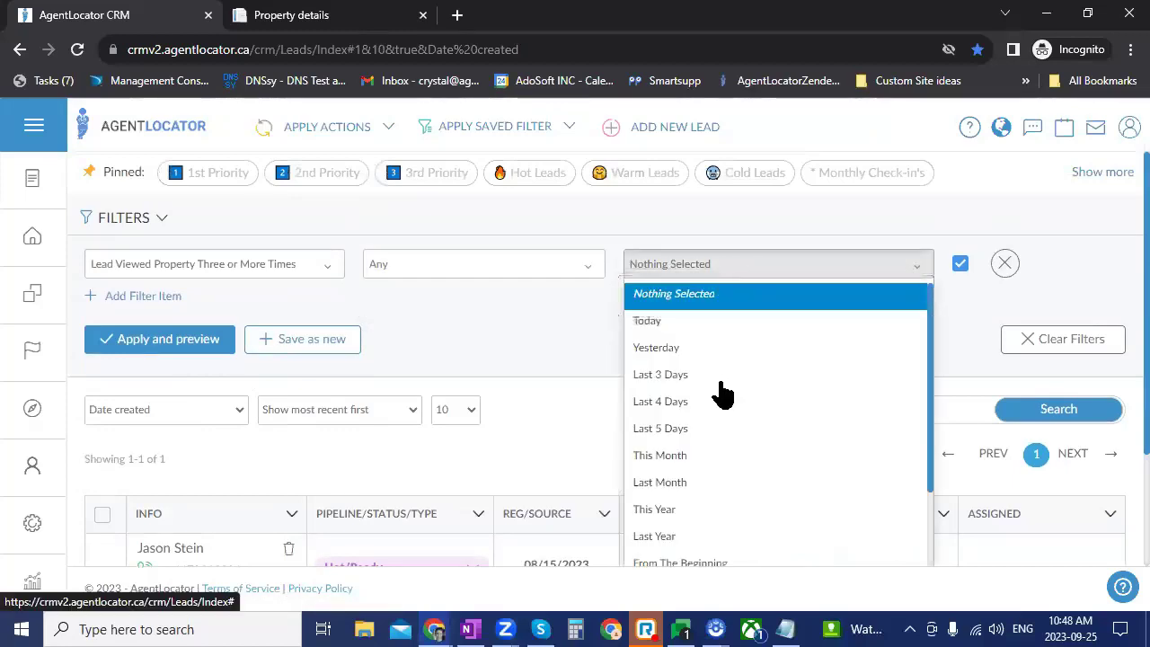
scroll(732, 432, down, 1)
scroll(735, 449, down, 2)
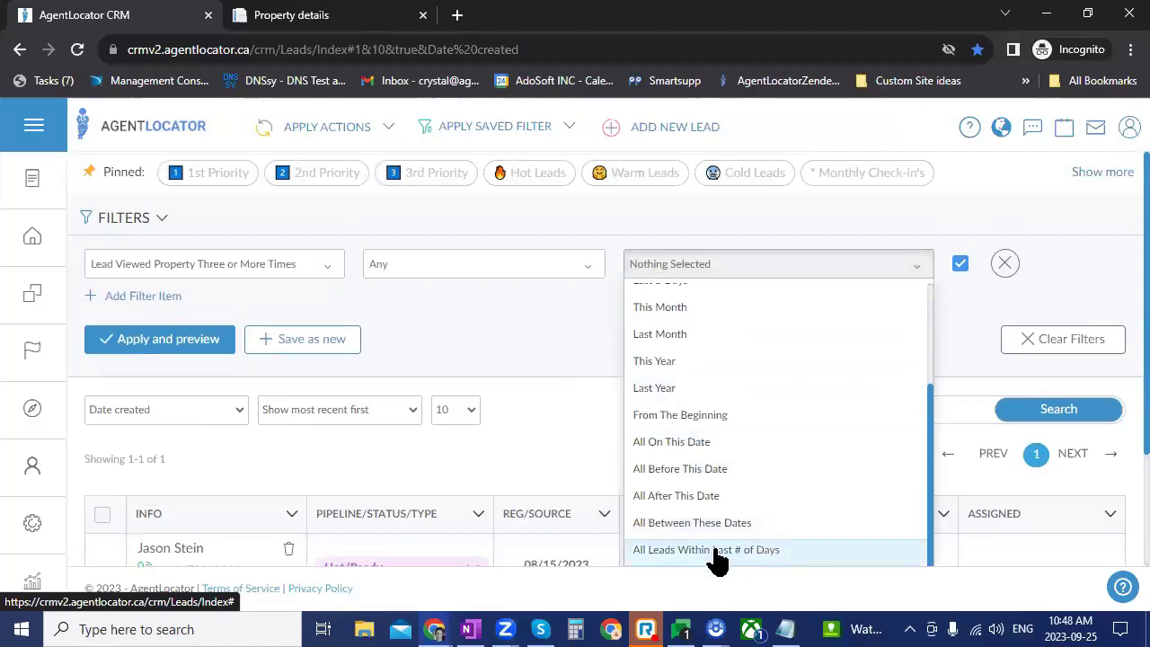
click(724, 549)
click(711, 260)
text(7)
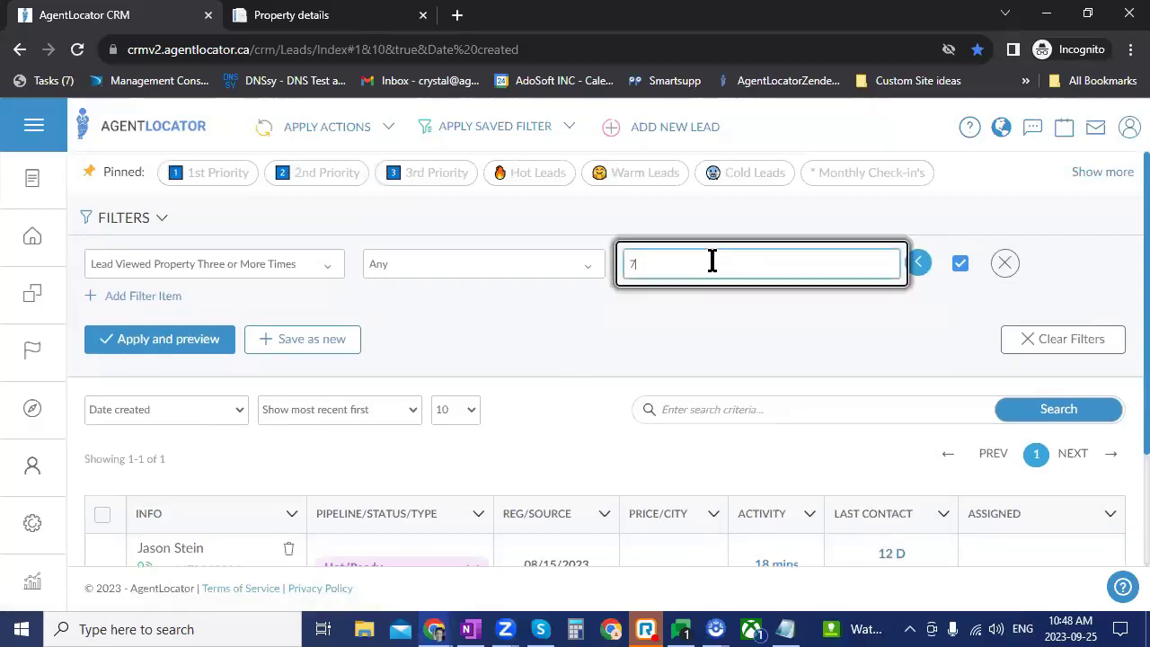
click(199, 348)
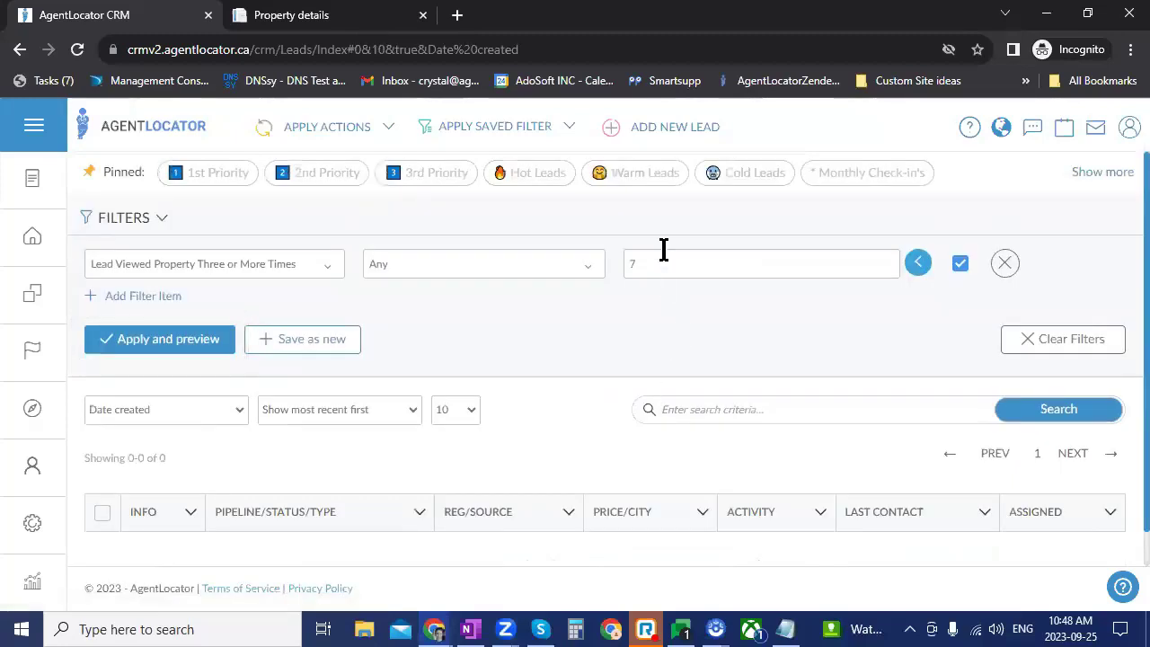
Step: Change the date range to This Month, then to Last Month, applying each
click(663, 250)
click(918, 263)
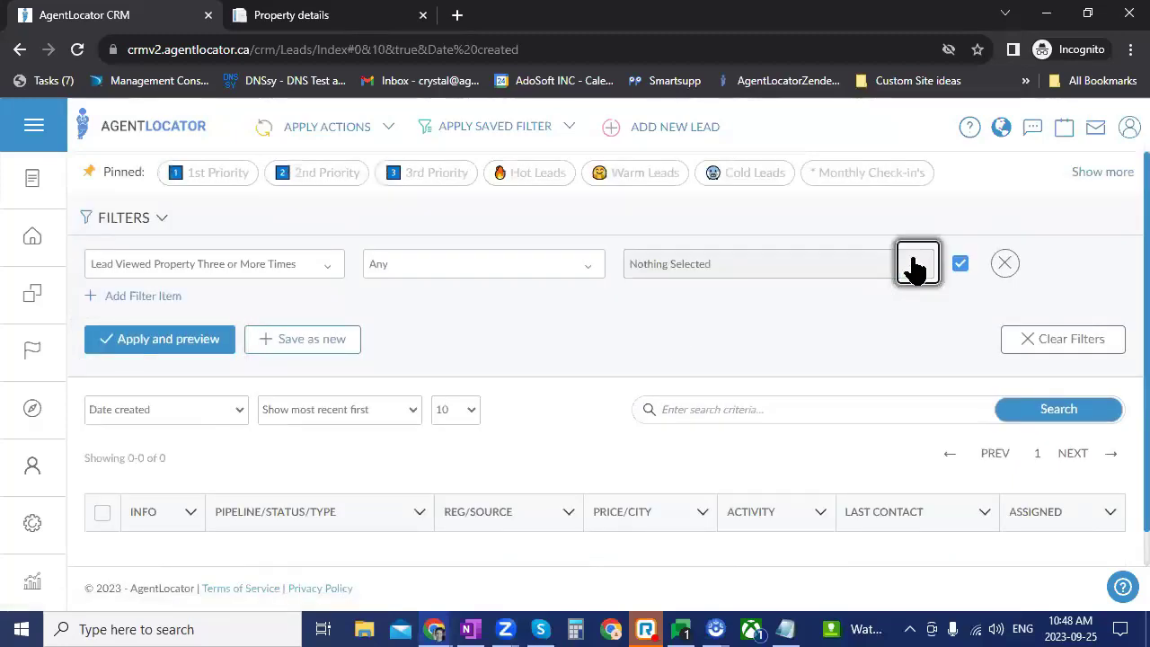
click(888, 270)
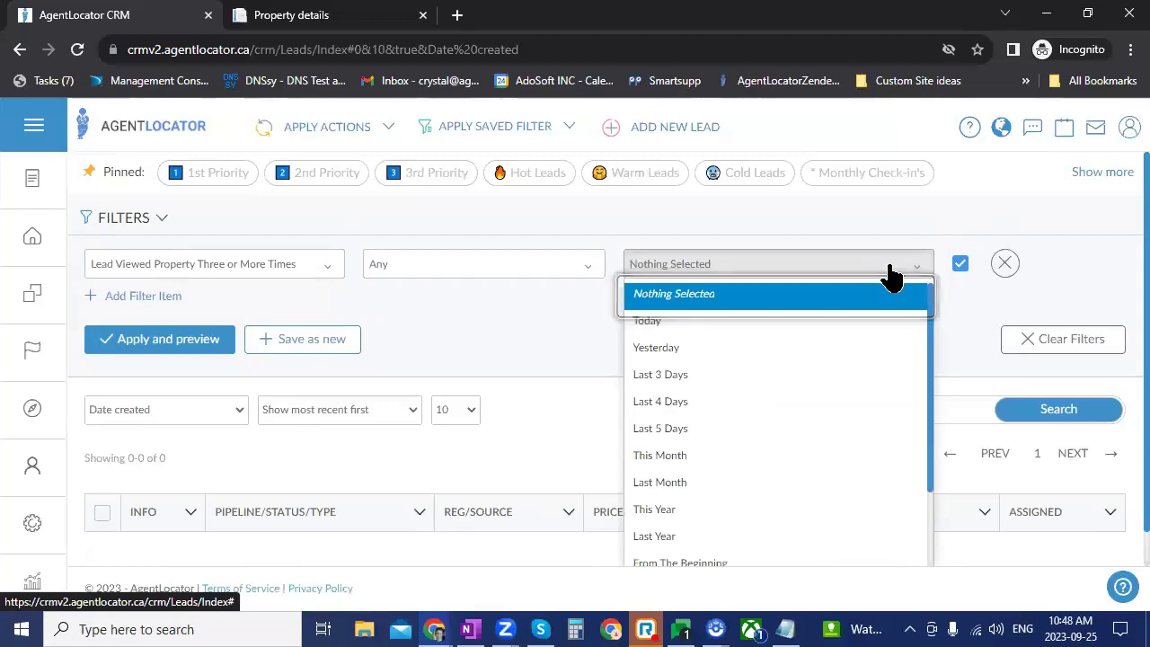
click(755, 456)
click(197, 348)
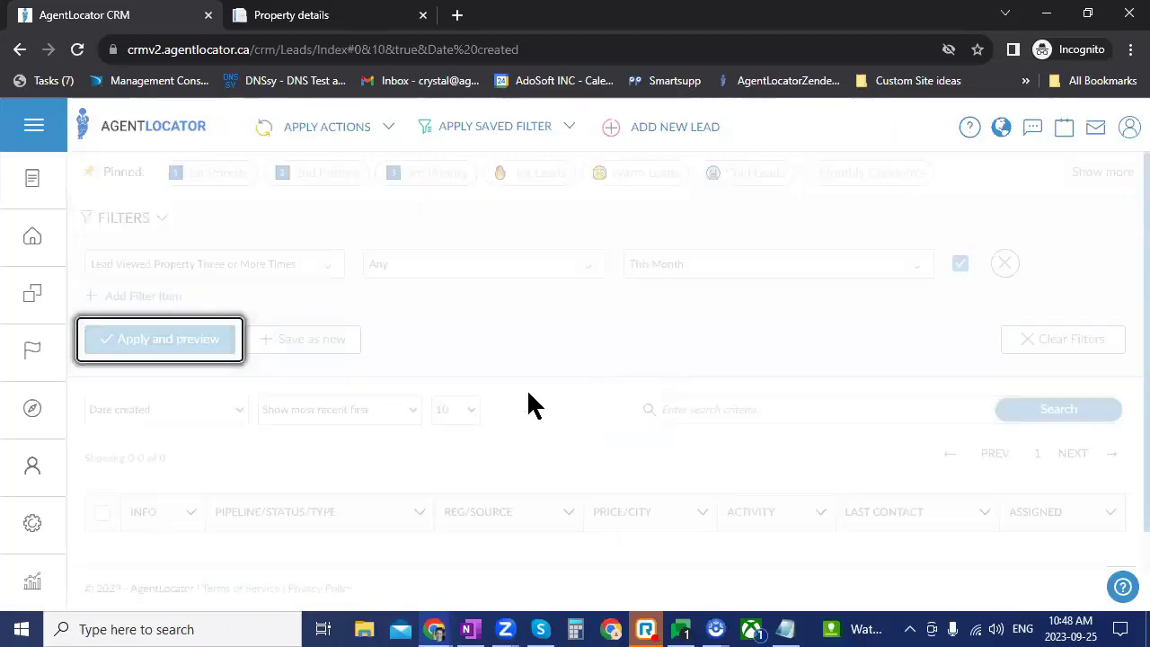
click(672, 275)
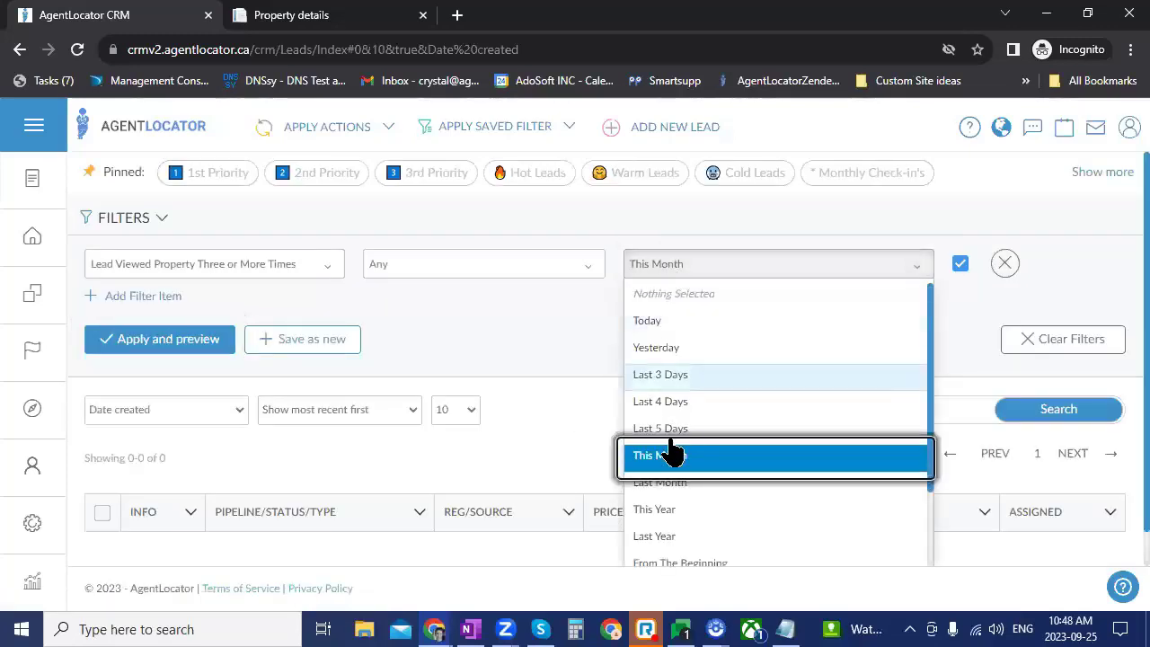
click(649, 484)
click(205, 348)
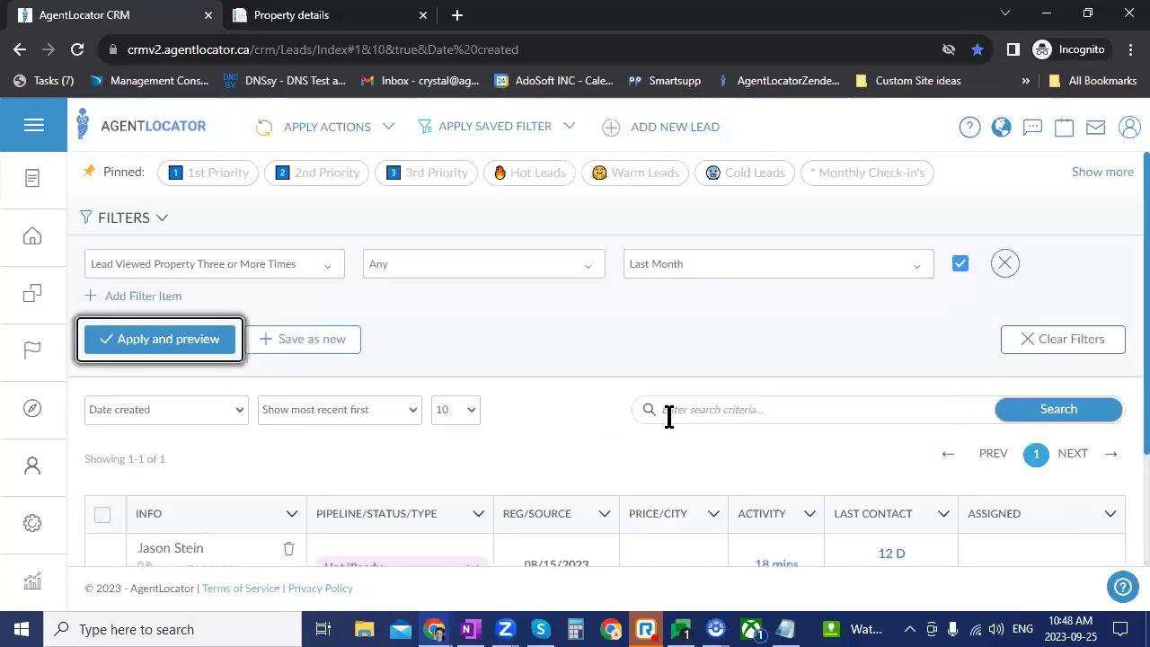
scroll(541, 368, down, 2)
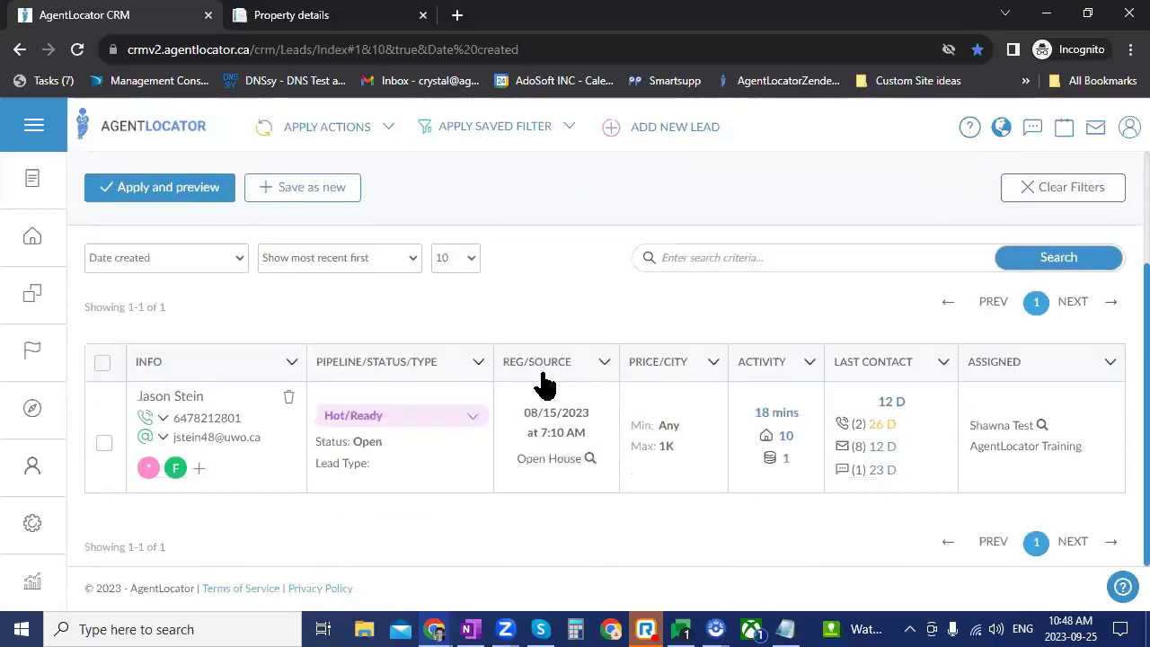
scroll(544, 385, up, 2)
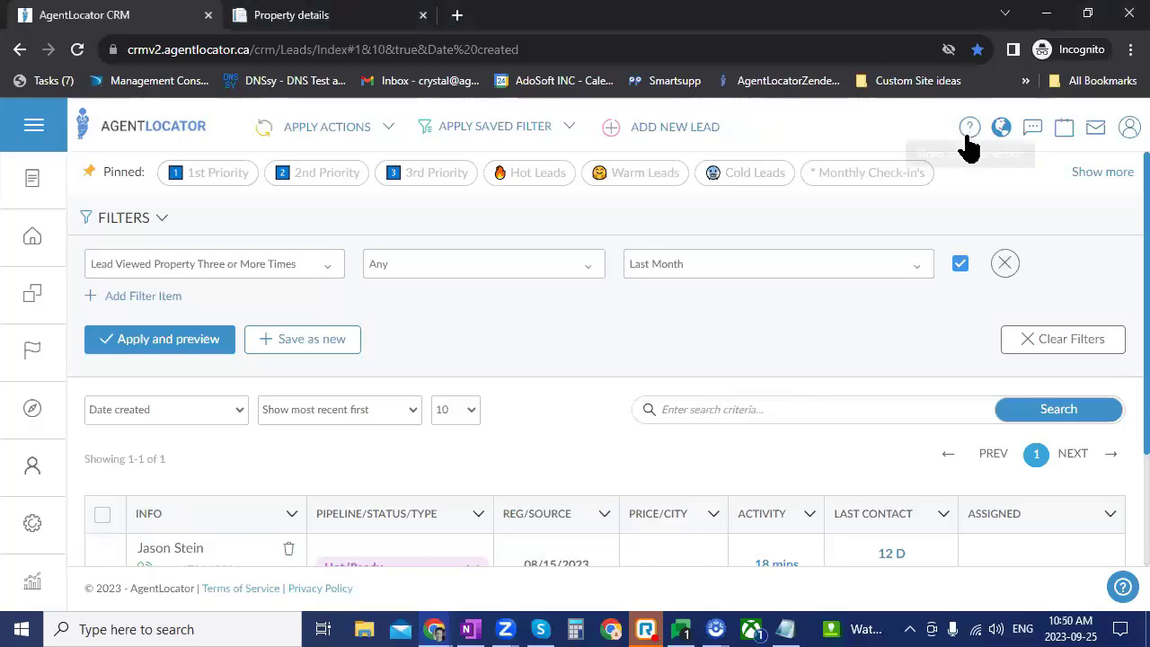
Step: Open the Video and Help Section beside the leads list and scroll through its dashboard overview video and article
click(974, 125)
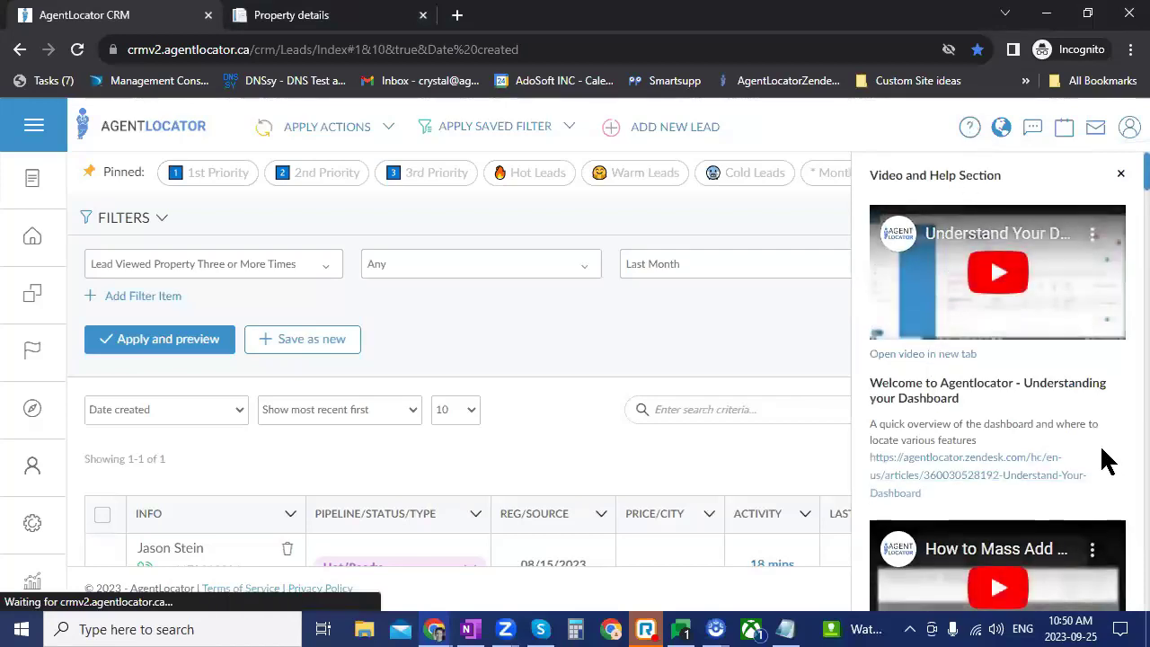
scroll(970, 369, down, 4)
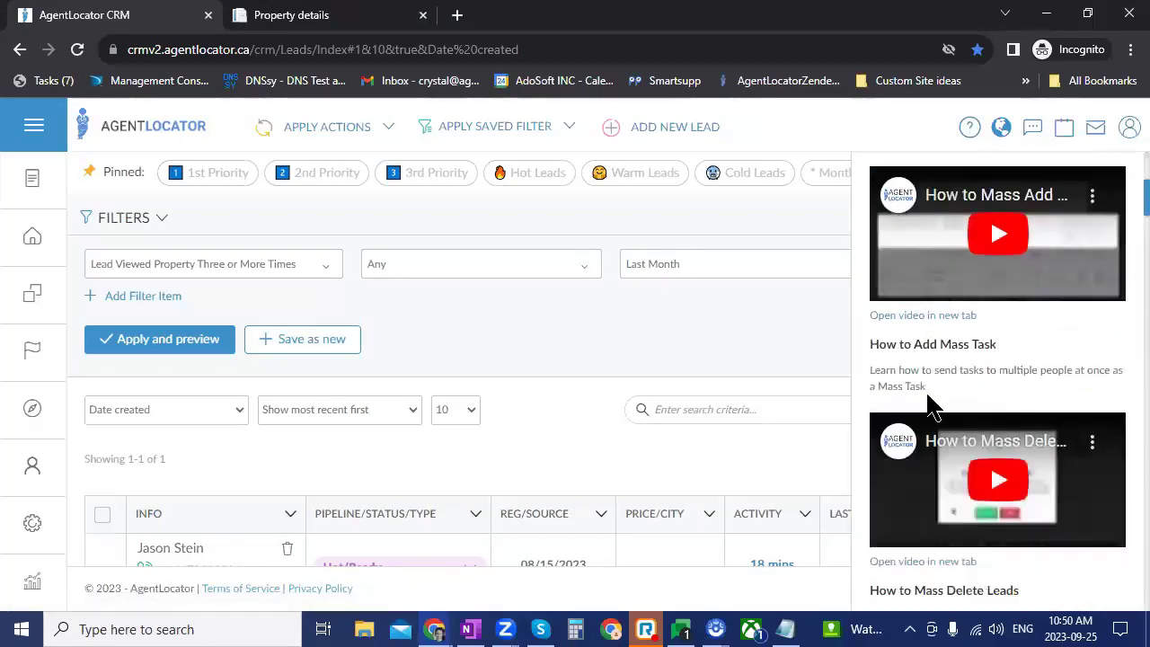
Step: Close the help panel and go to Settings > Sources, briefly opening and closing its help panel
click(533, 416)
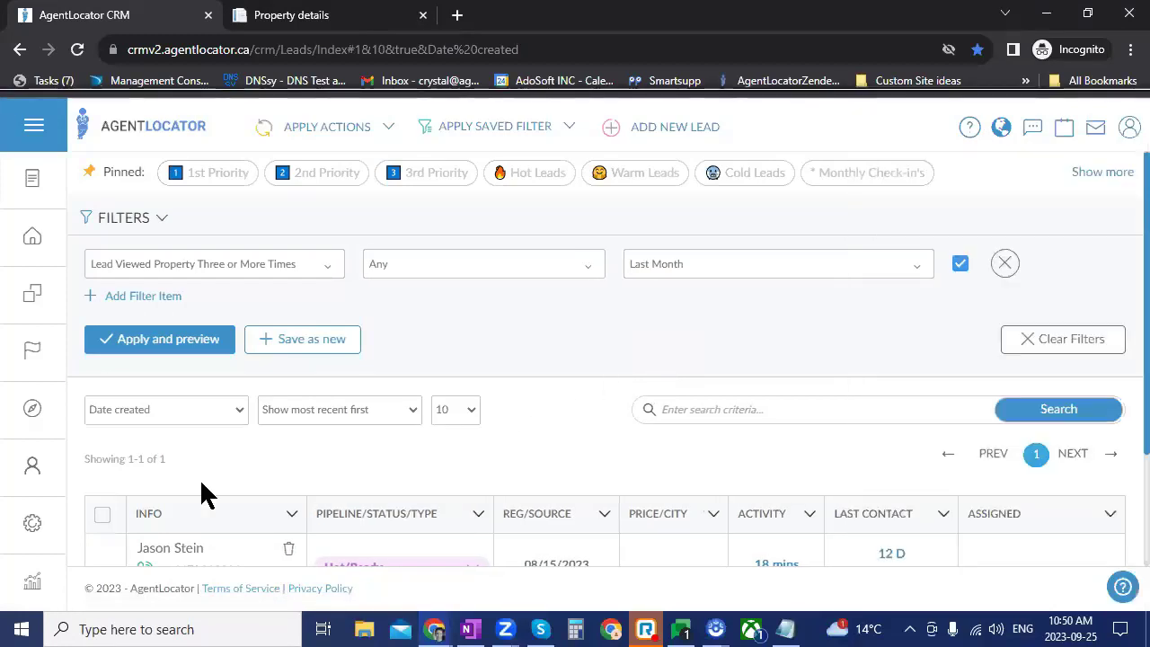
click(20, 535)
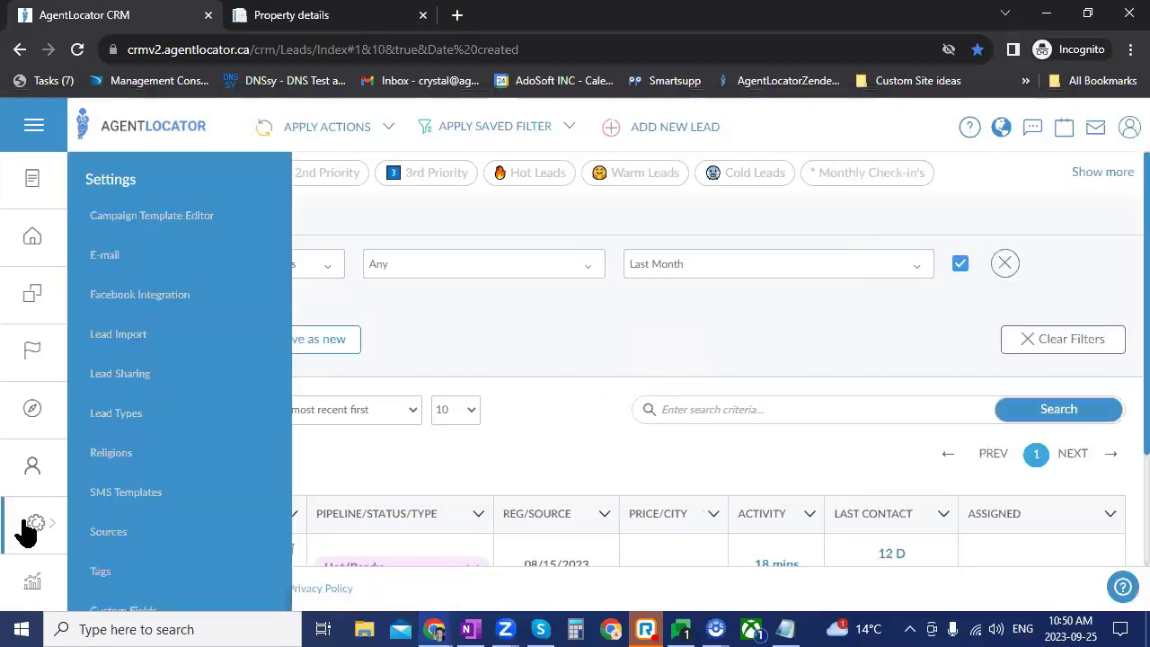
click(112, 534)
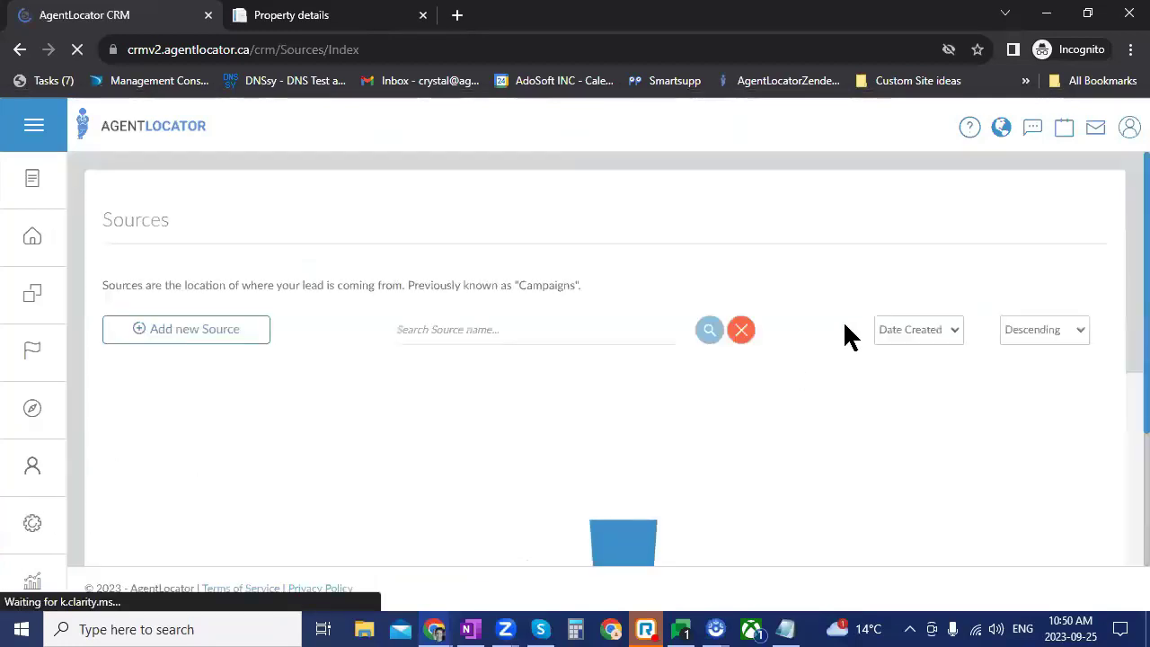
click(967, 130)
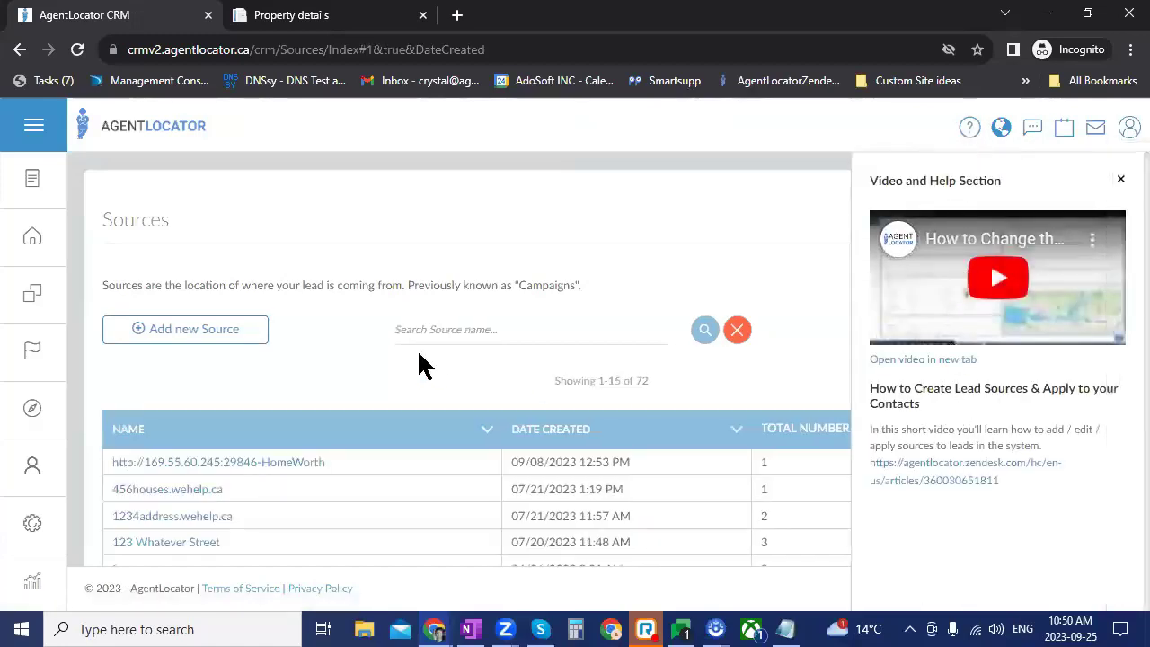
click(323, 365)
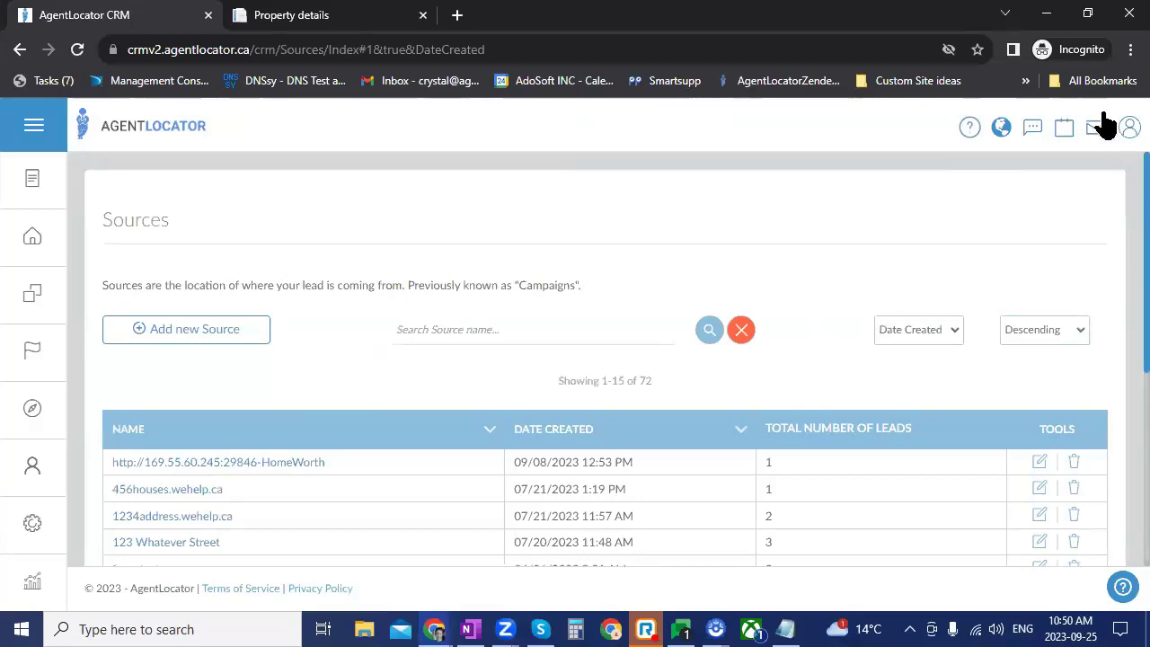
Step: Zoom the browser page out to 75%, then show the sidebar Training links flyout
click(1130, 49)
click(1008, 204)
click(1007, 204)
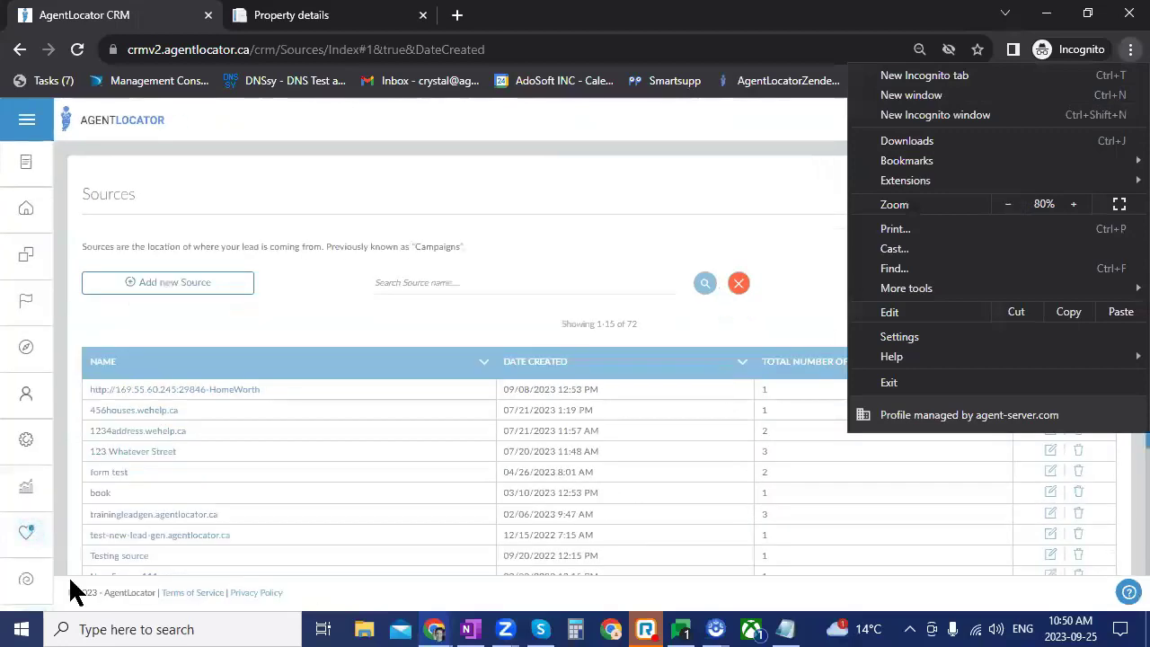
click(1010, 205)
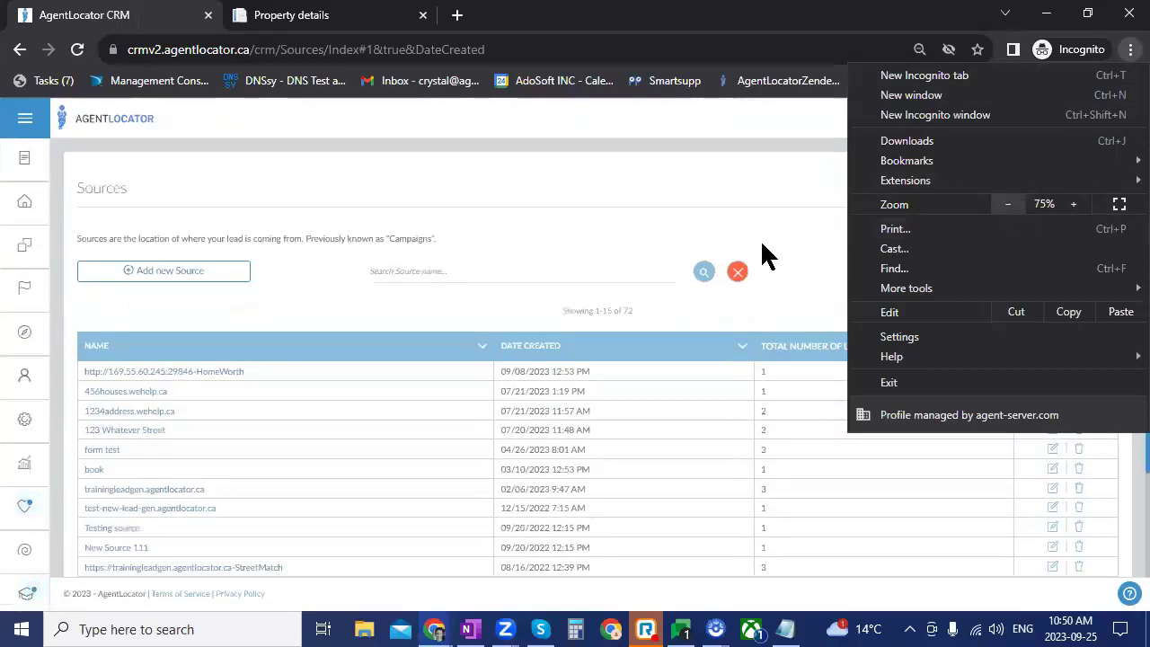
click(27, 604)
click(28, 595)
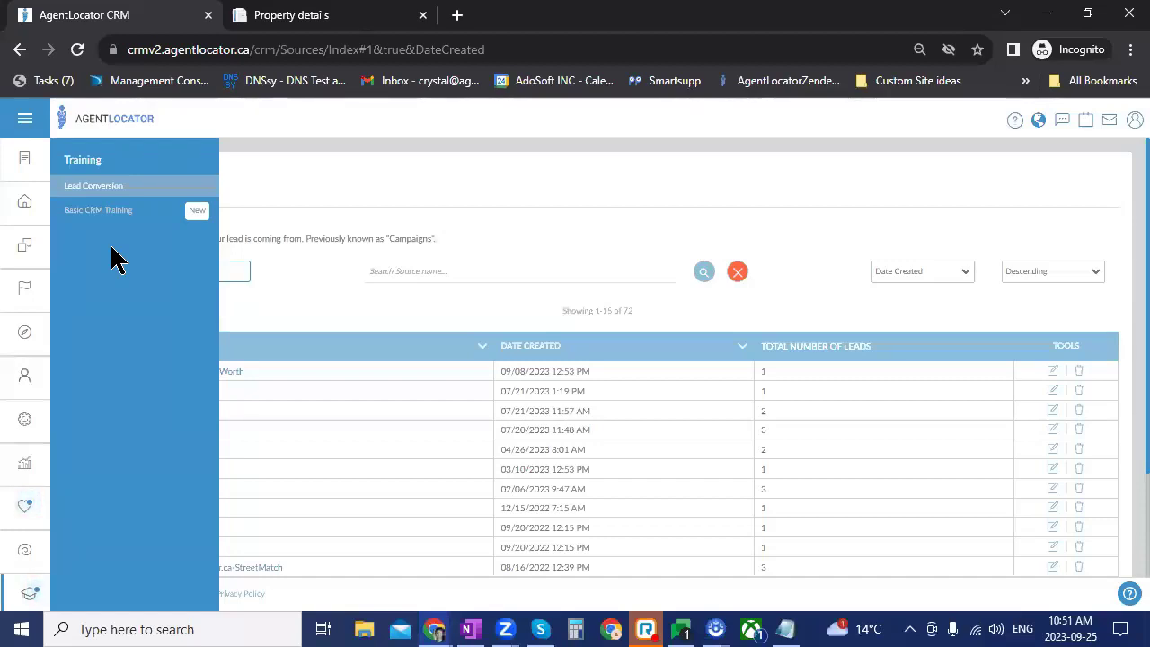
Step: Open the training site's Release Guides and Updates page and review Latest Releases 2.13, 2.12 and 2.11
click(28, 515)
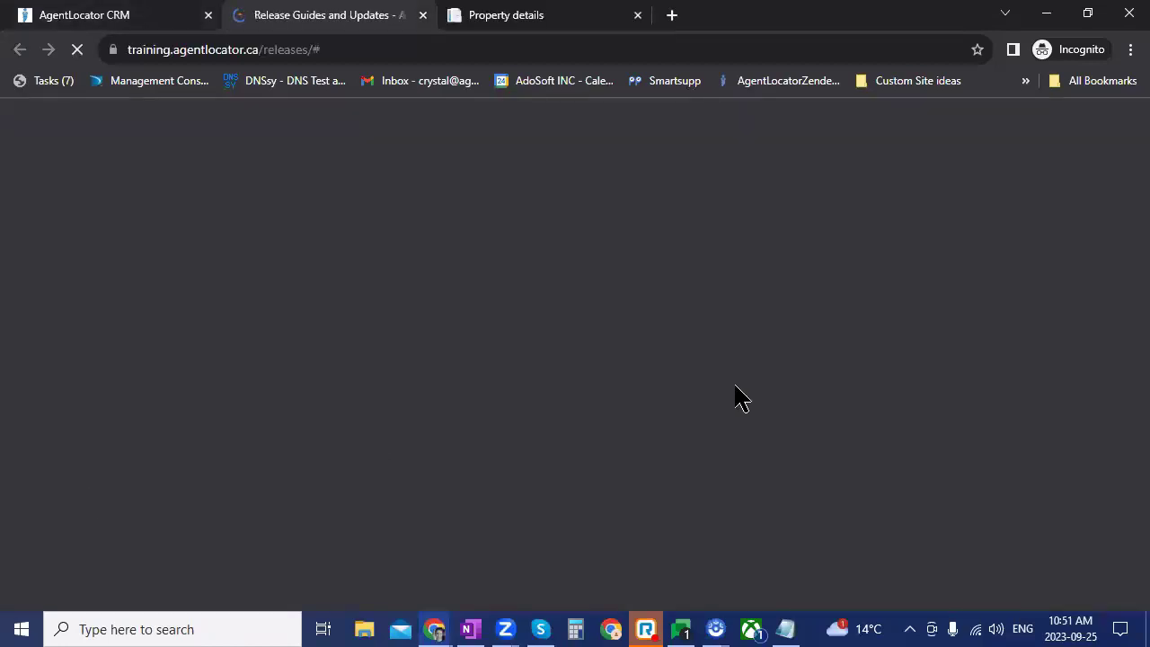
scroll(506, 386, down, 2)
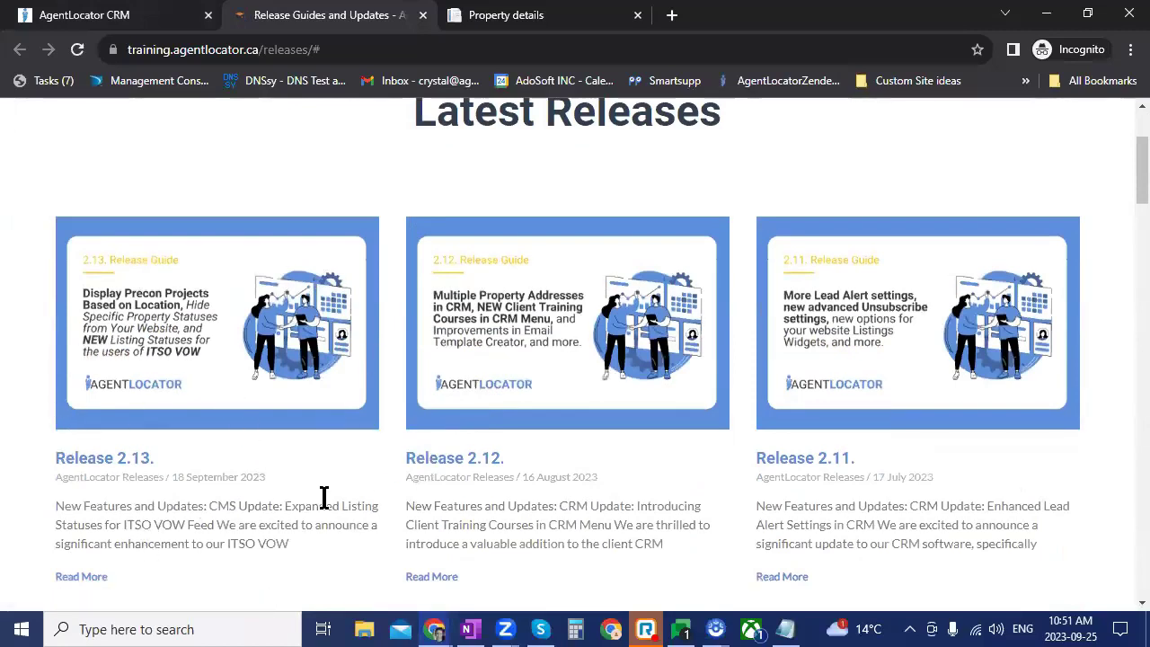
scroll(325, 505, up, 3)
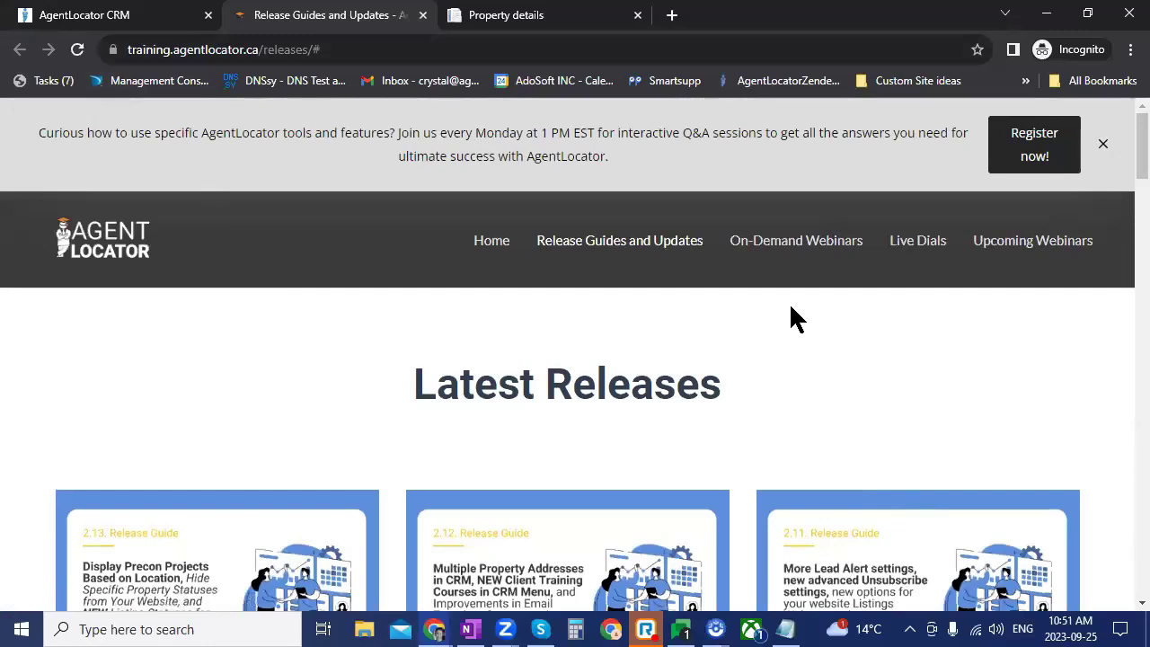
Step: Go to the training home page and browse the Lead Conversion, Facebook Ads, CRM System and Website Editor courses
click(926, 260)
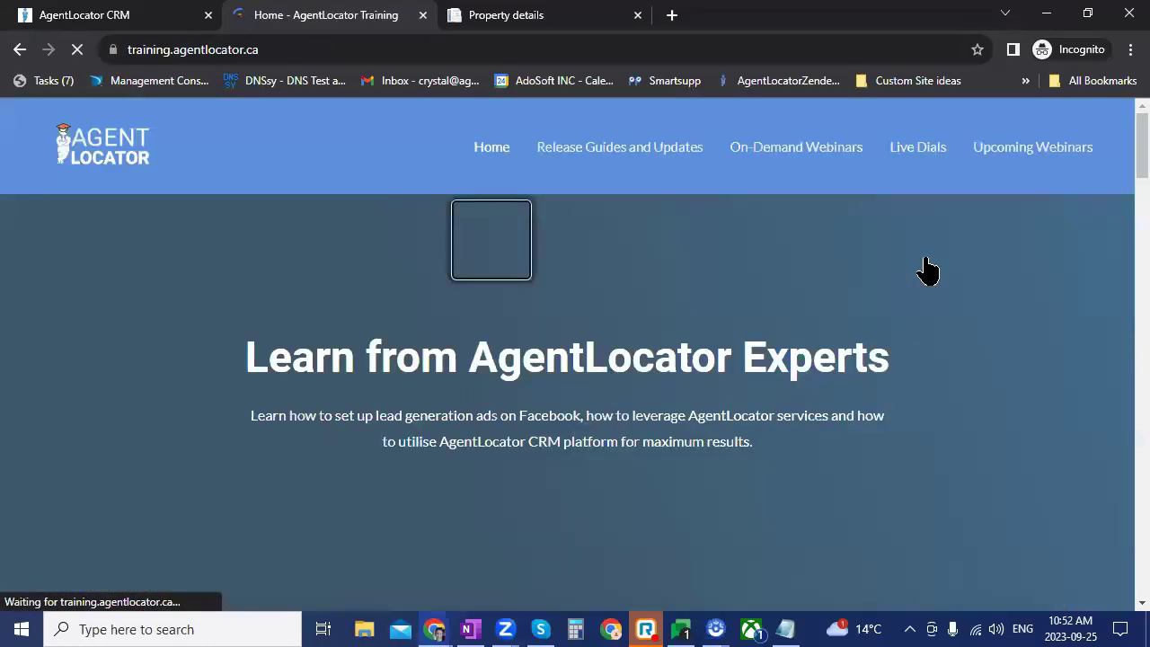
scroll(1073, 390, down, 9)
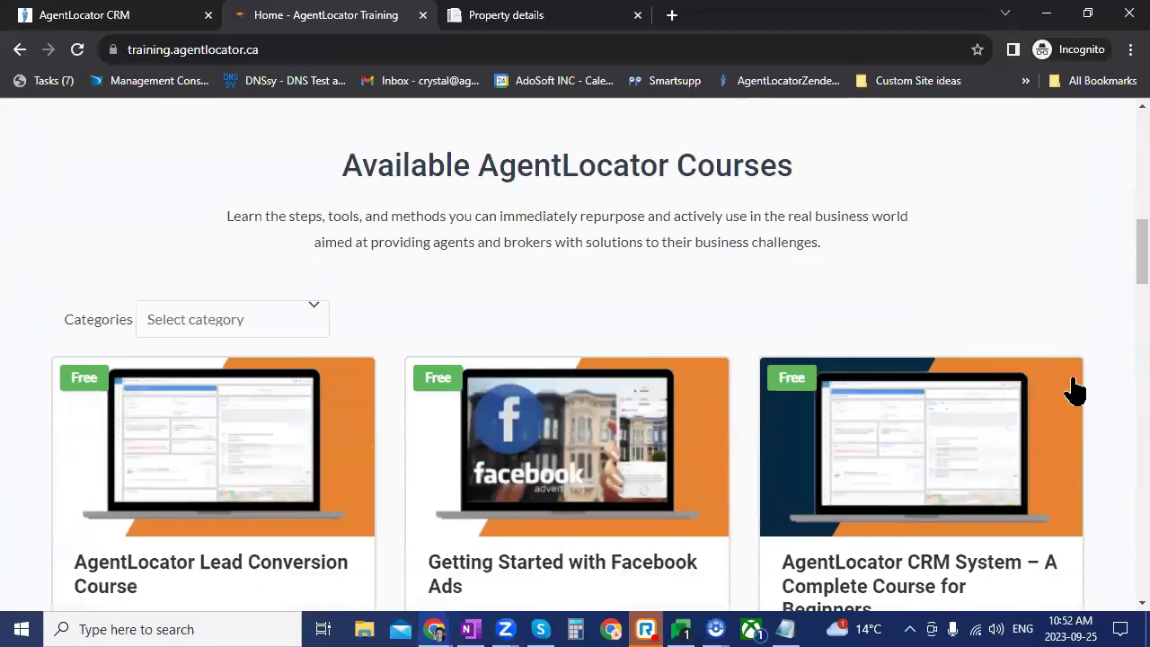
scroll(776, 360, down, 3)
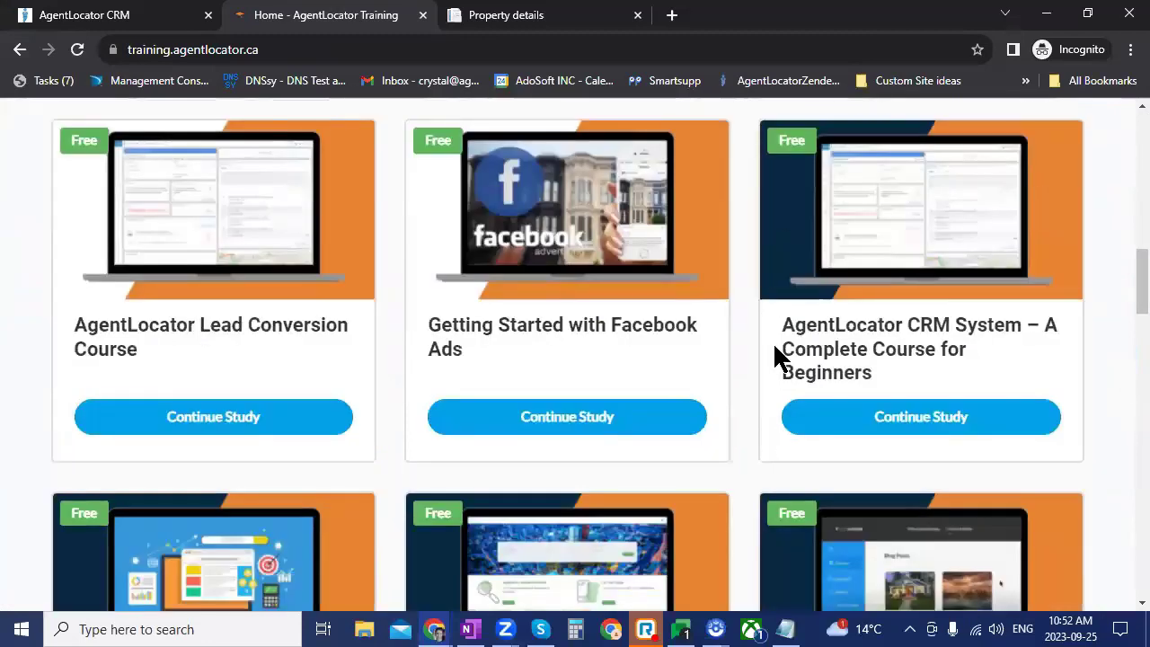
scroll(1122, 461, up, 1)
scroll(1118, 449, down, 3)
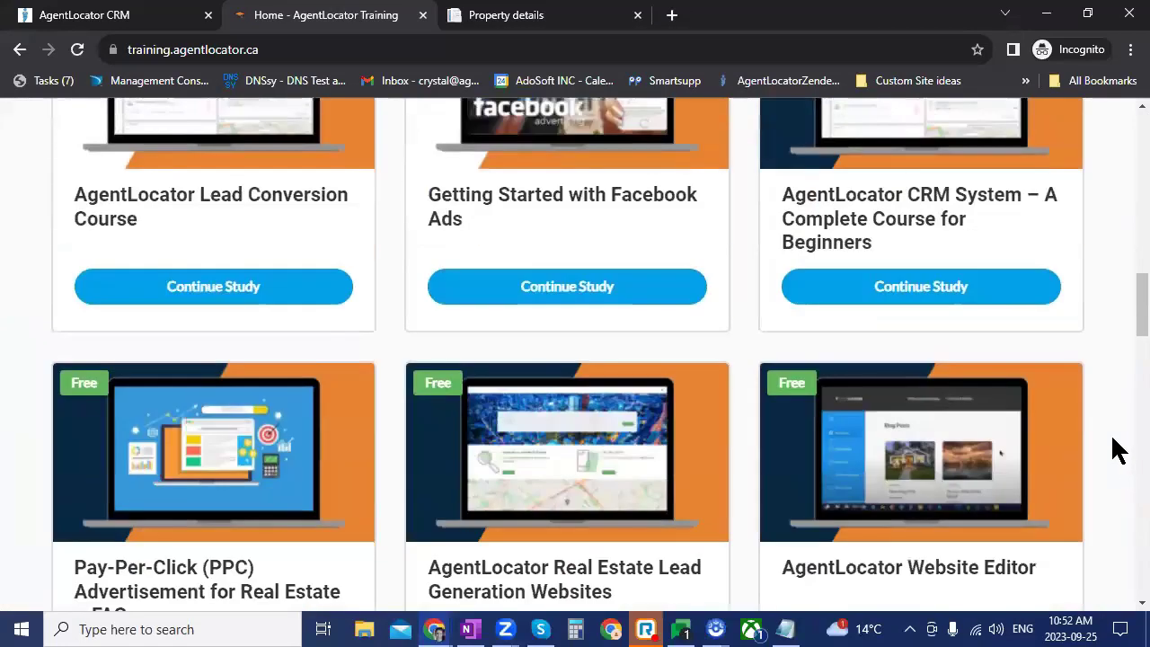
scroll(952, 378, down, 2)
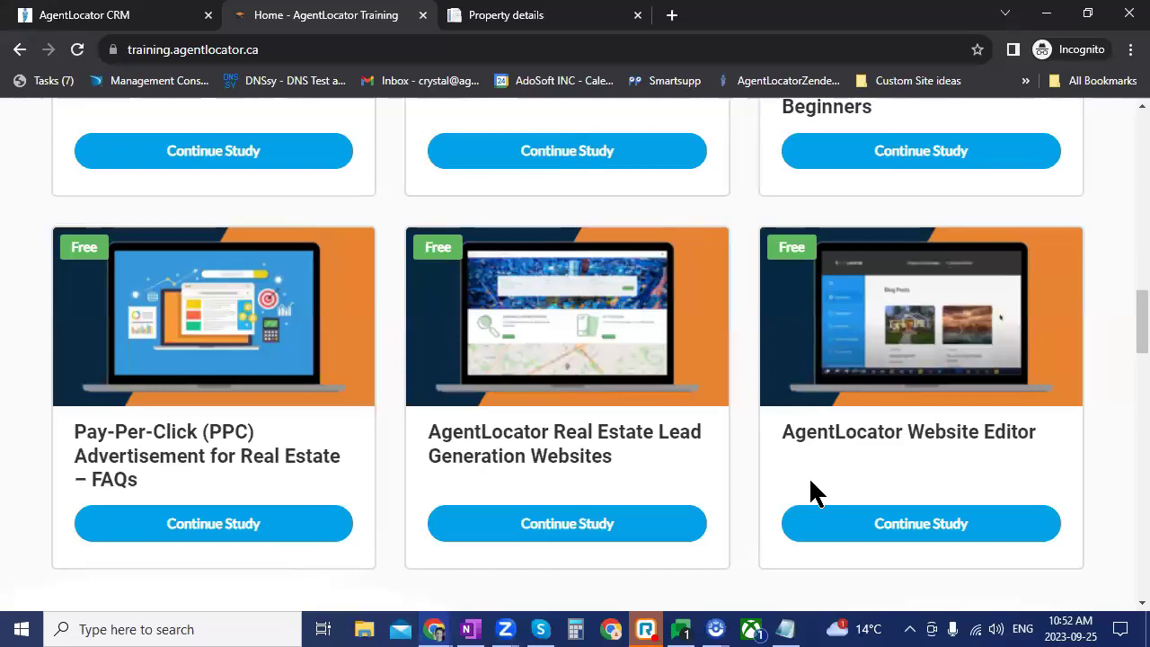
scroll(645, 532, up, 4)
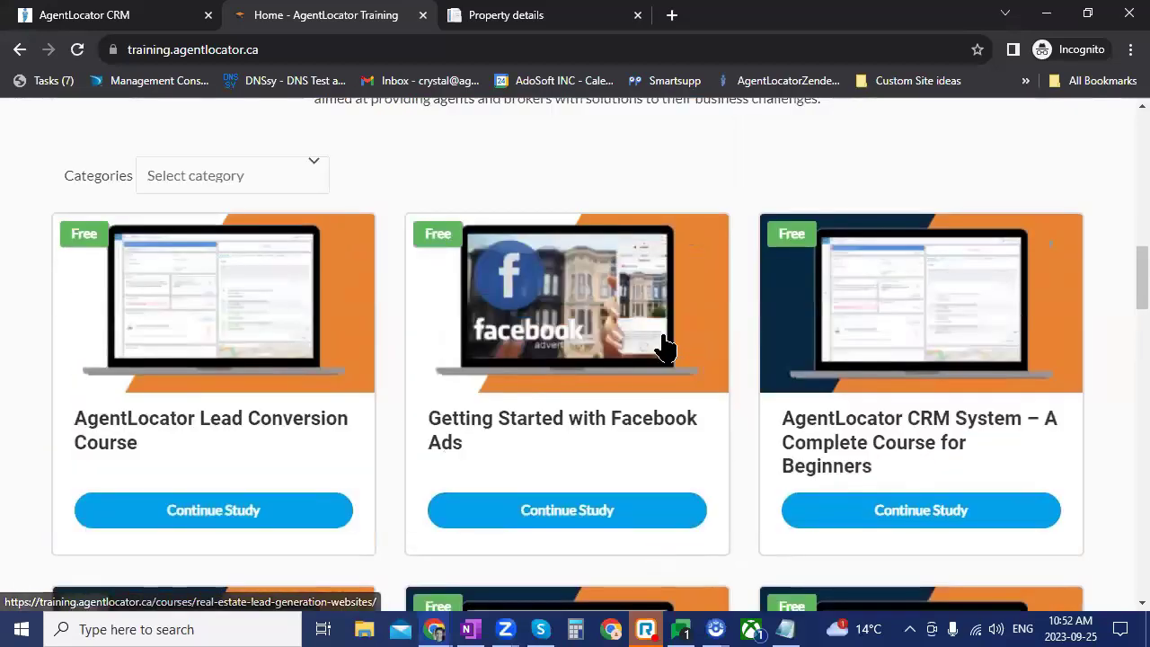
scroll(665, 346, down, 3)
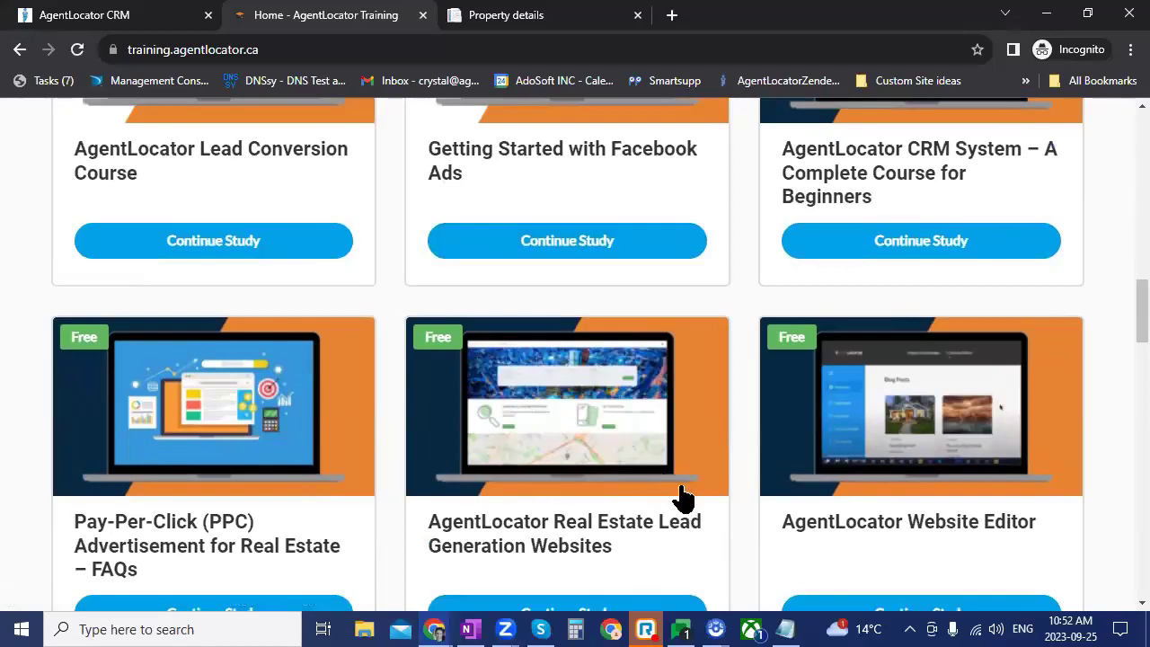
scroll(683, 497, up, 2)
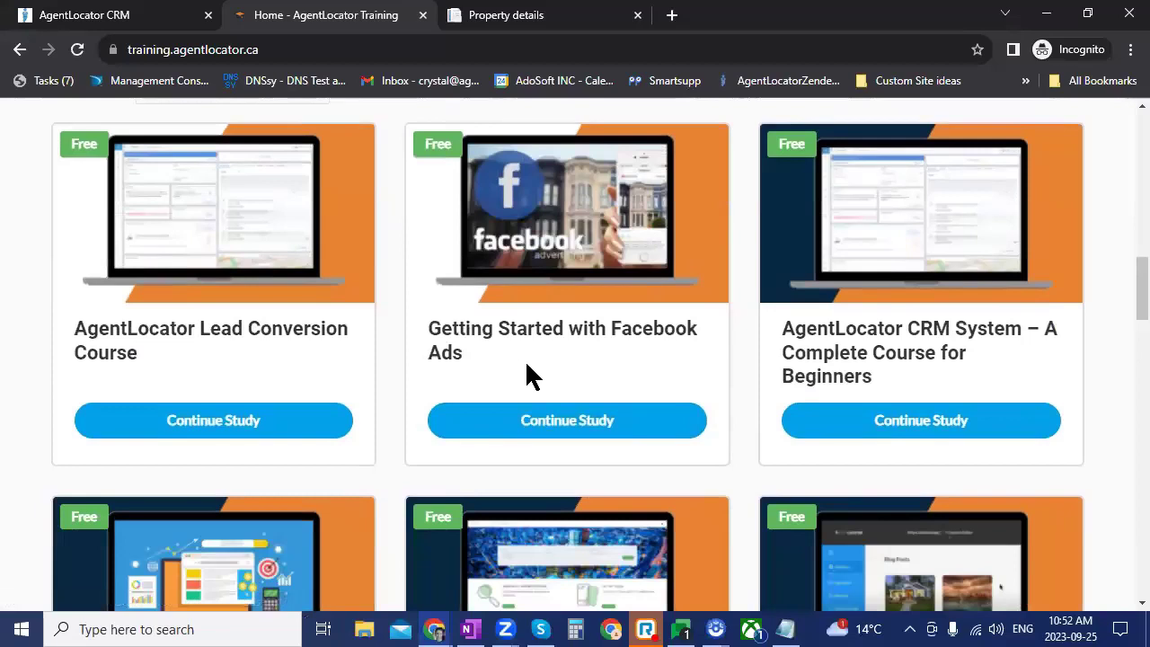
Step: Start the Getting Started with Facebook Ads course and scroll through its lessons
click(681, 422)
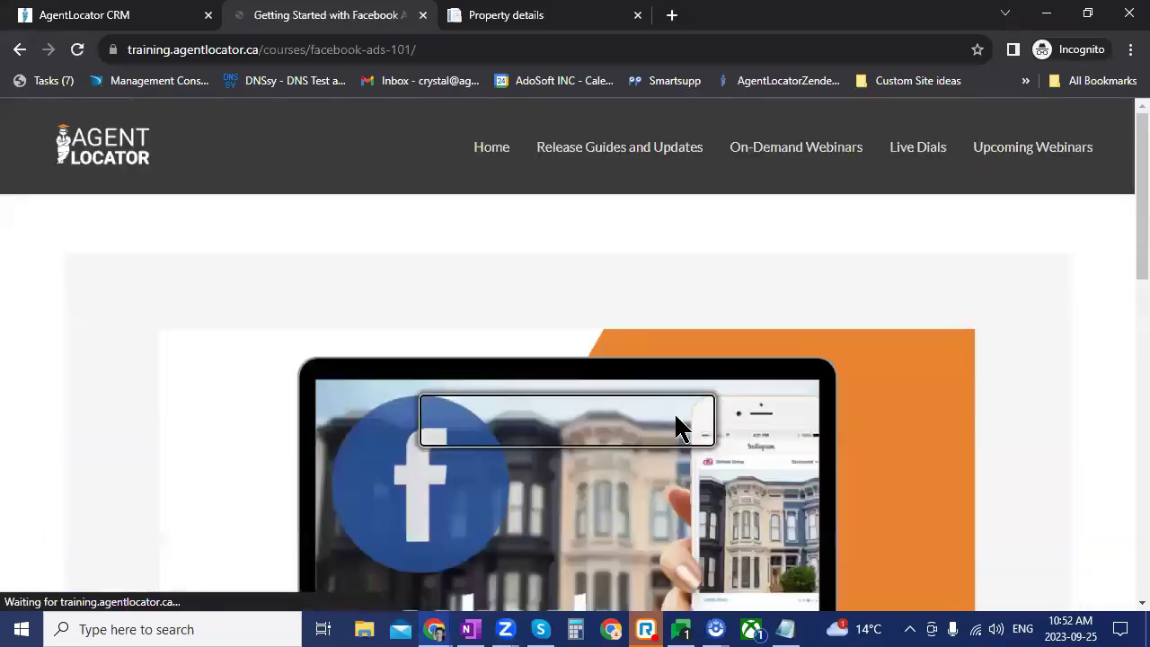
scroll(898, 404, down, 8)
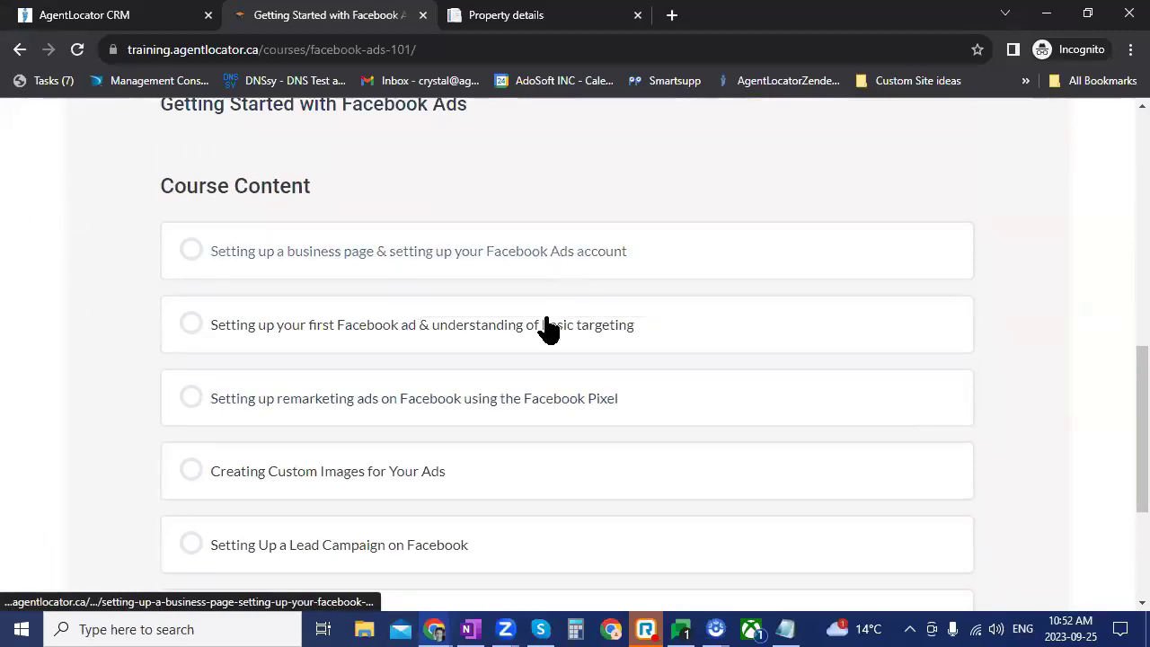
scroll(862, 518, up, 1)
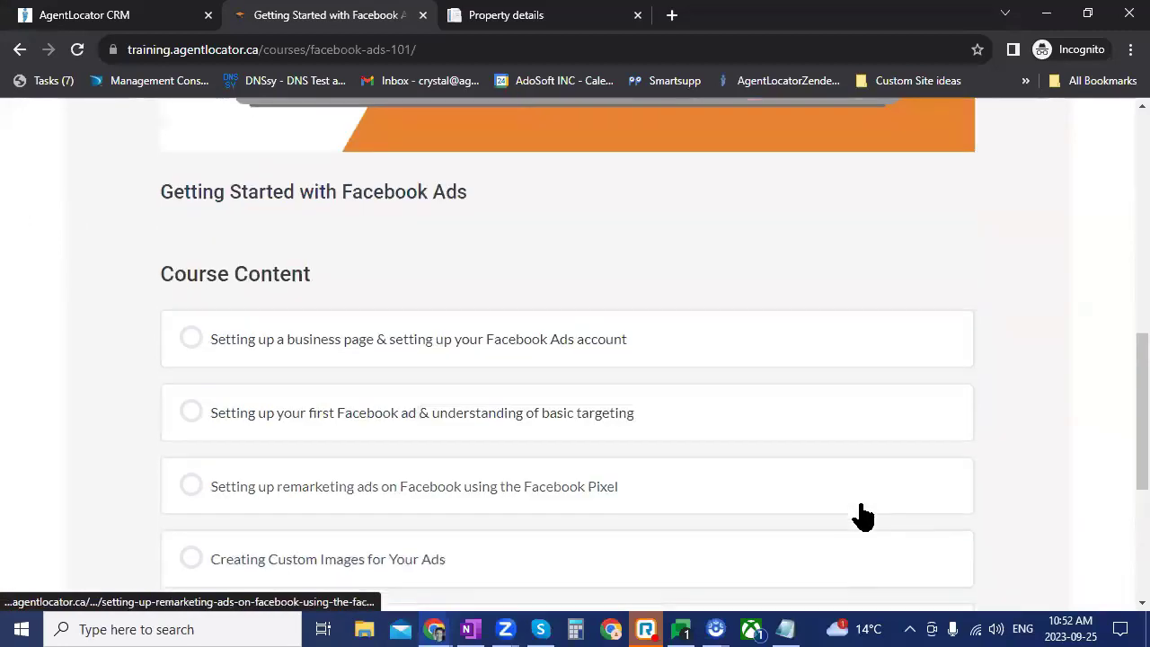
scroll(863, 518, down, 2)
scroll(809, 508, down, 1)
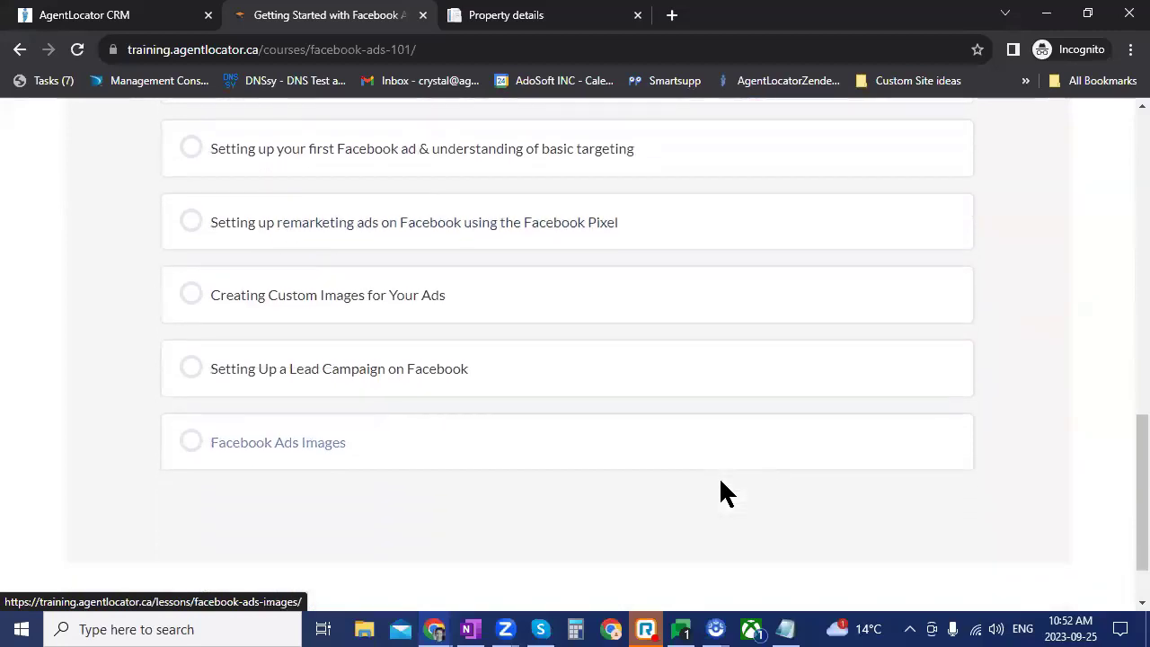
Step: Open the Creating Custom Images for Your Ads lesson under Facebook Ads Images and read it
click(828, 478)
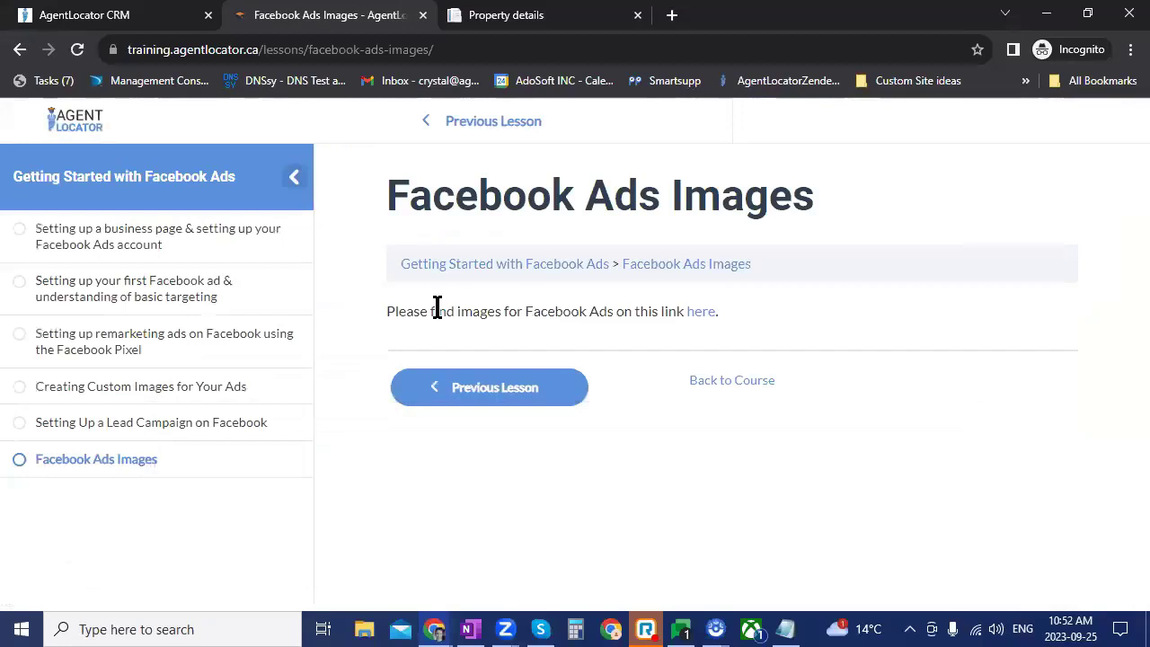
click(134, 388)
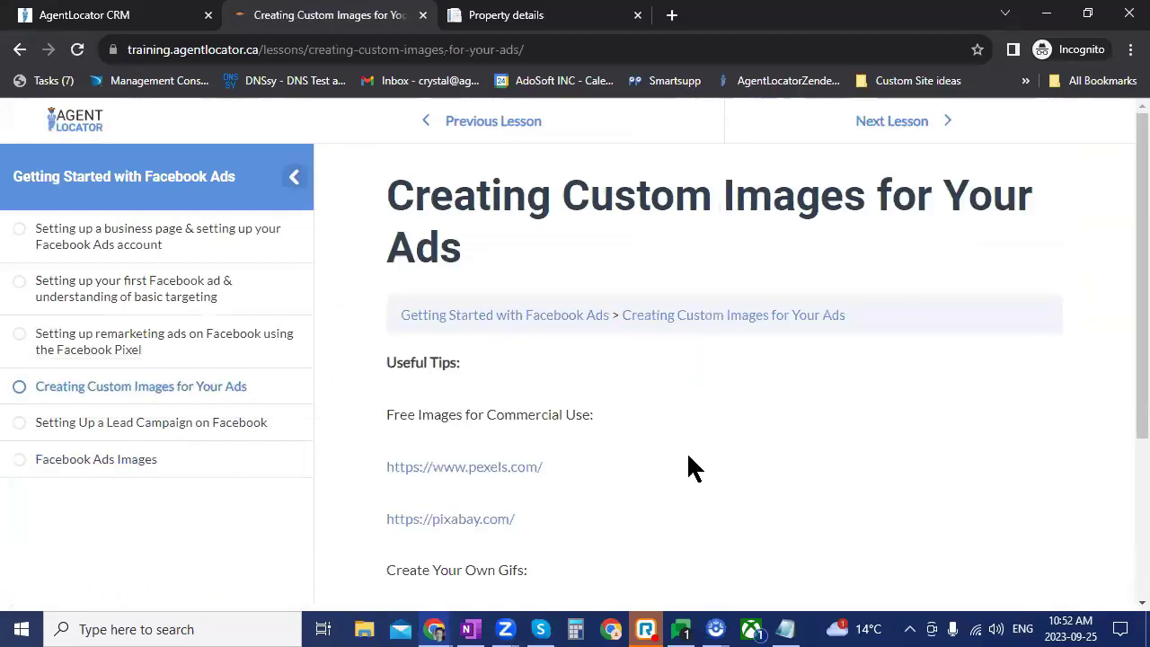
scroll(688, 456, down, 3)
scroll(688, 456, up, 2)
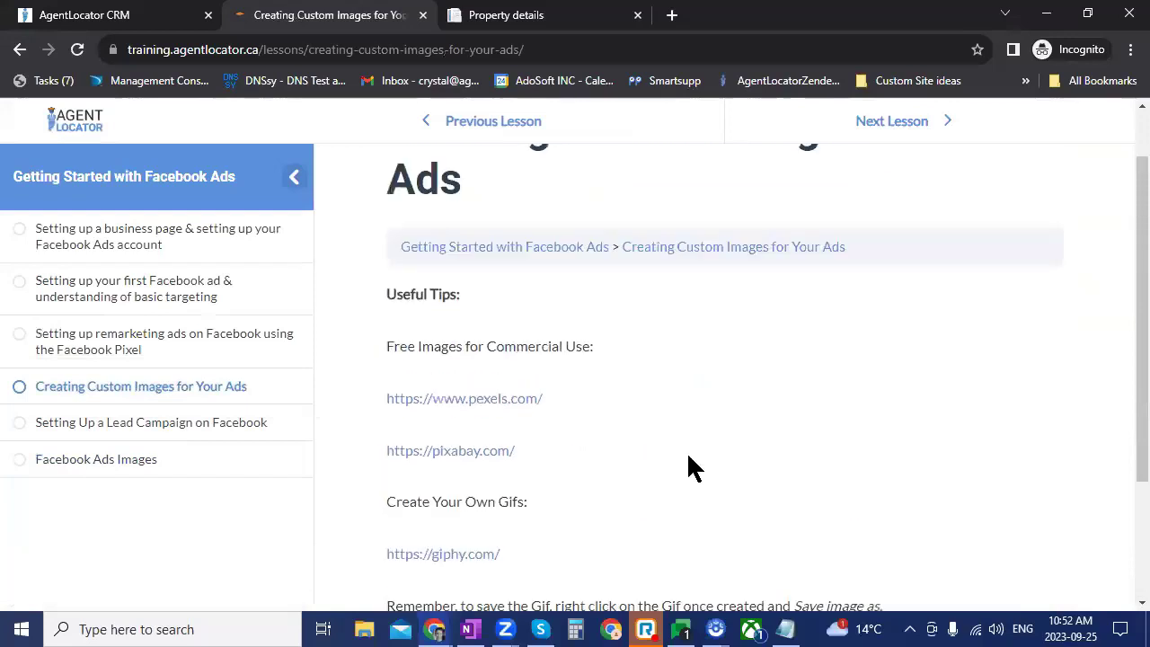
scroll(688, 458, up, 1)
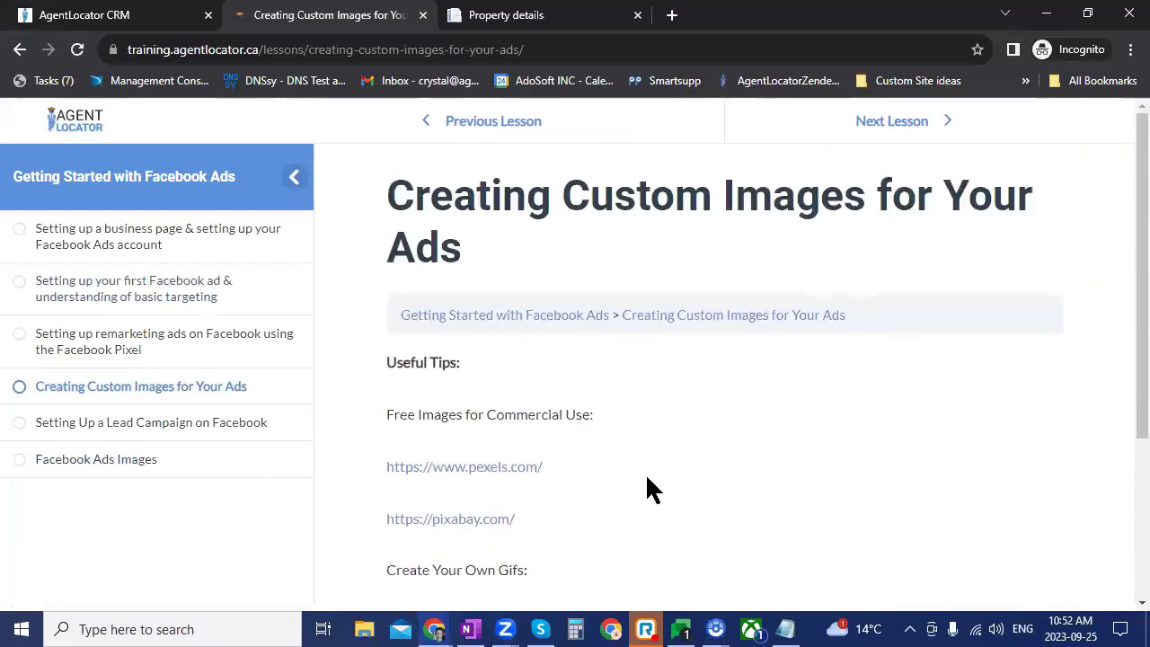
Step: Back in the CRM, open Facebook Integration settings and its help section's Facebook account and lead-import videos
click(87, 12)
mouse_move(27, 419)
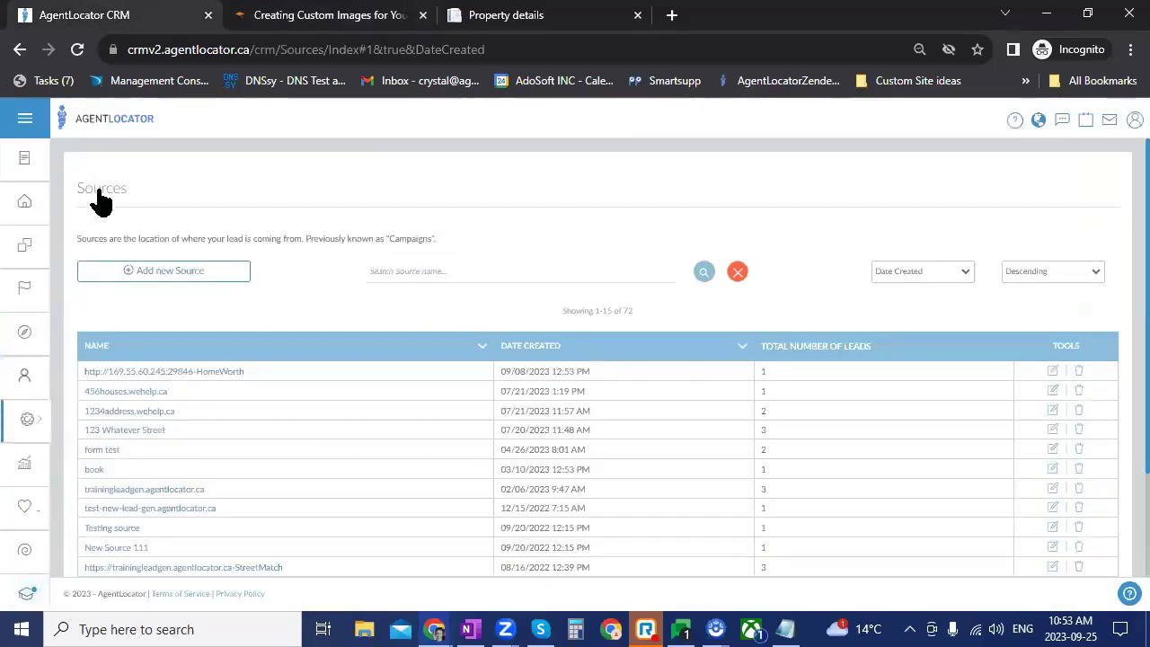
click(94, 250)
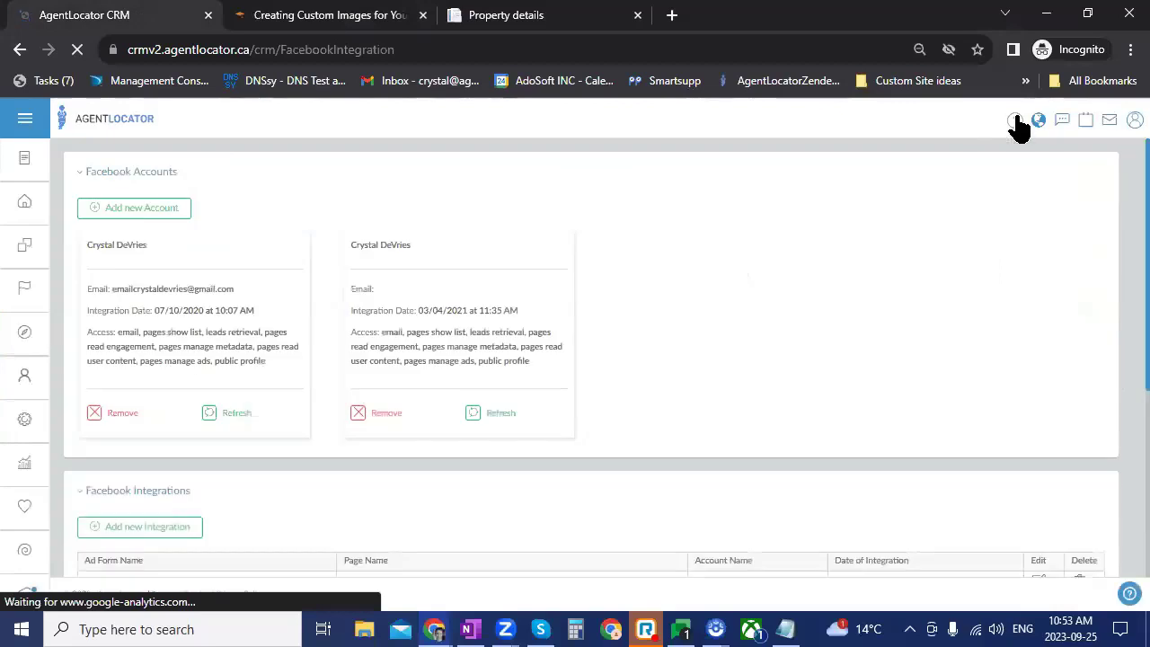
click(1015, 121)
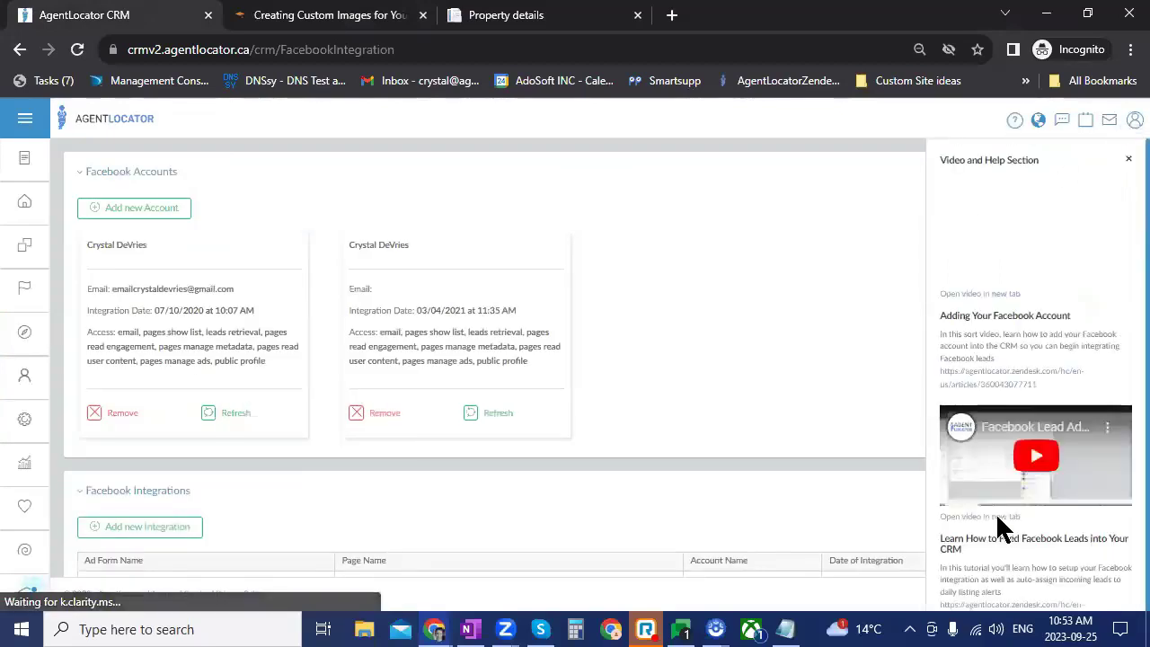
scroll(1109, 525, down, 1)
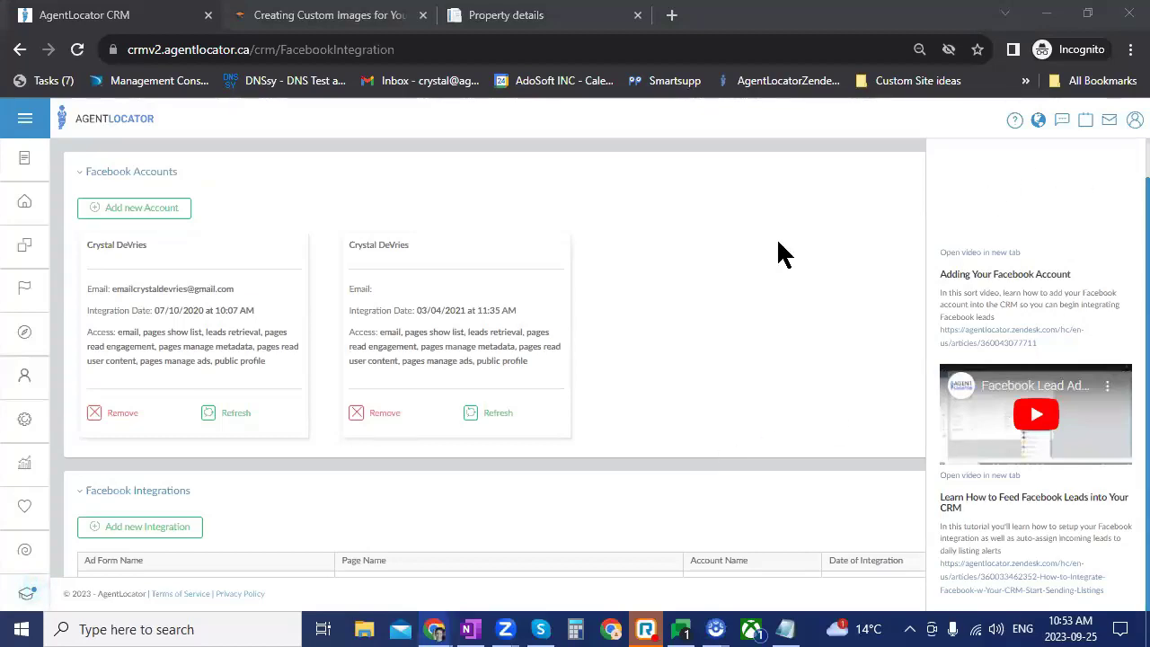
Step: Restore the browser zoom to 100% and return to the leads list via Home
click(1130, 49)
click(1075, 206)
click(1075, 206)
click(1075, 206)
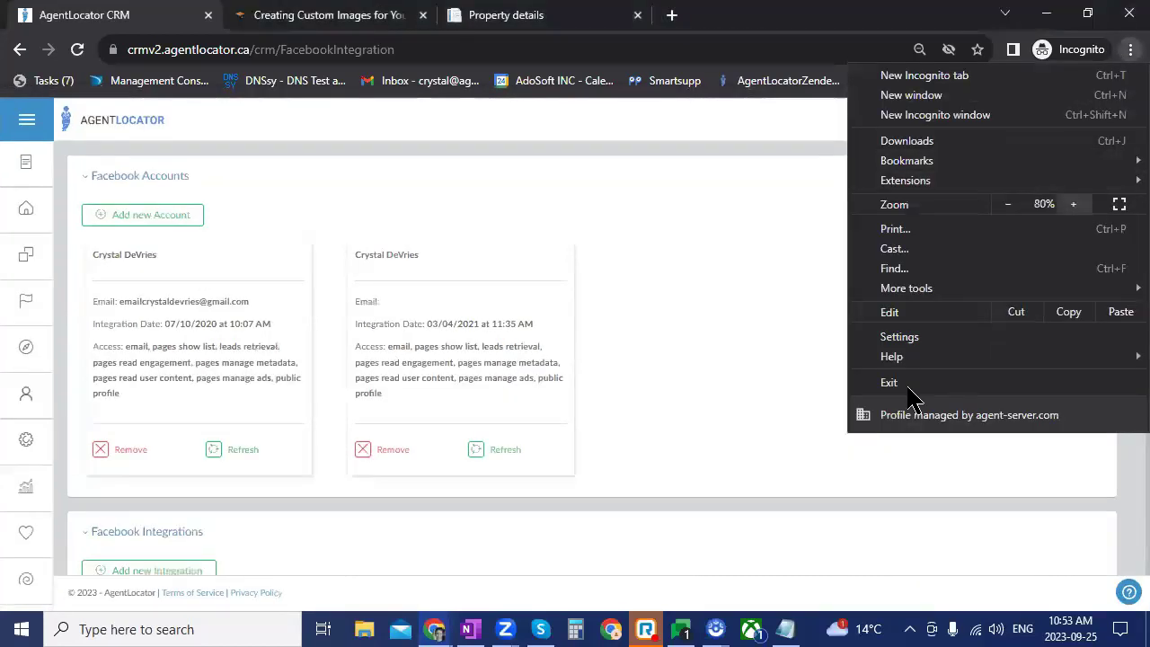
click(807, 272)
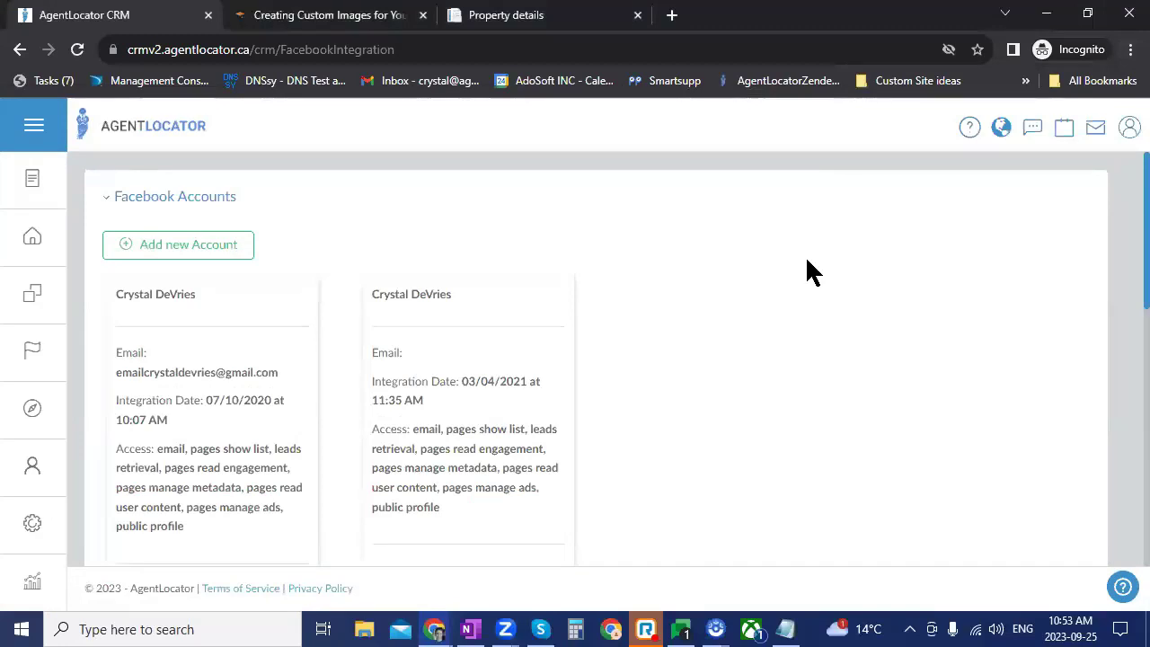
click(43, 235)
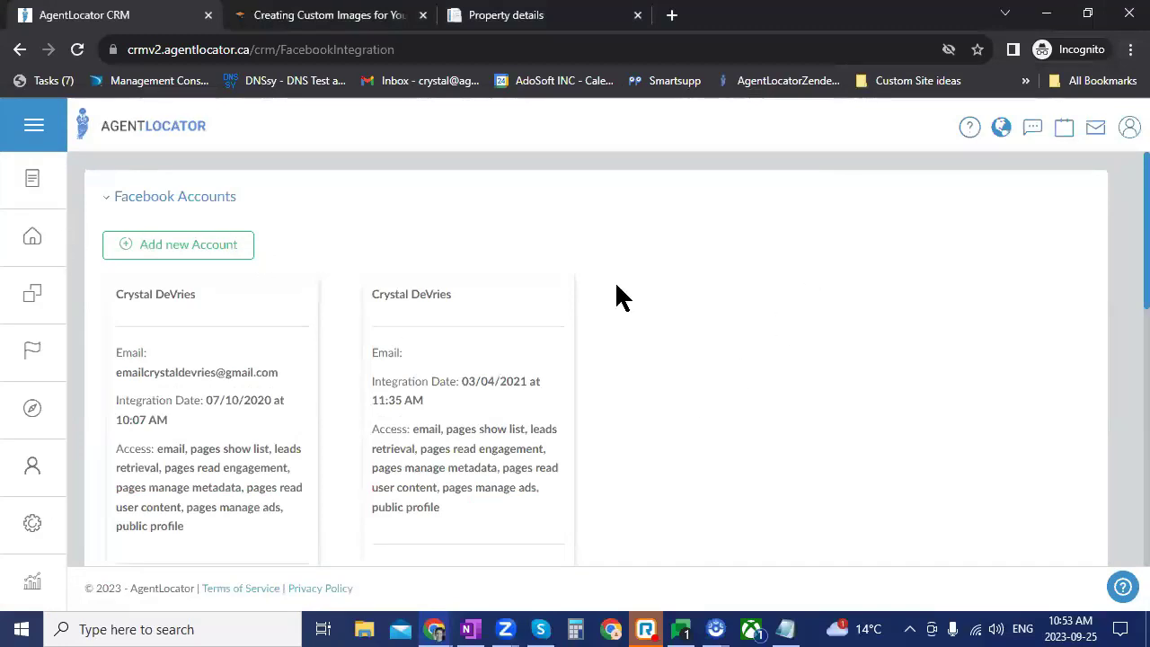